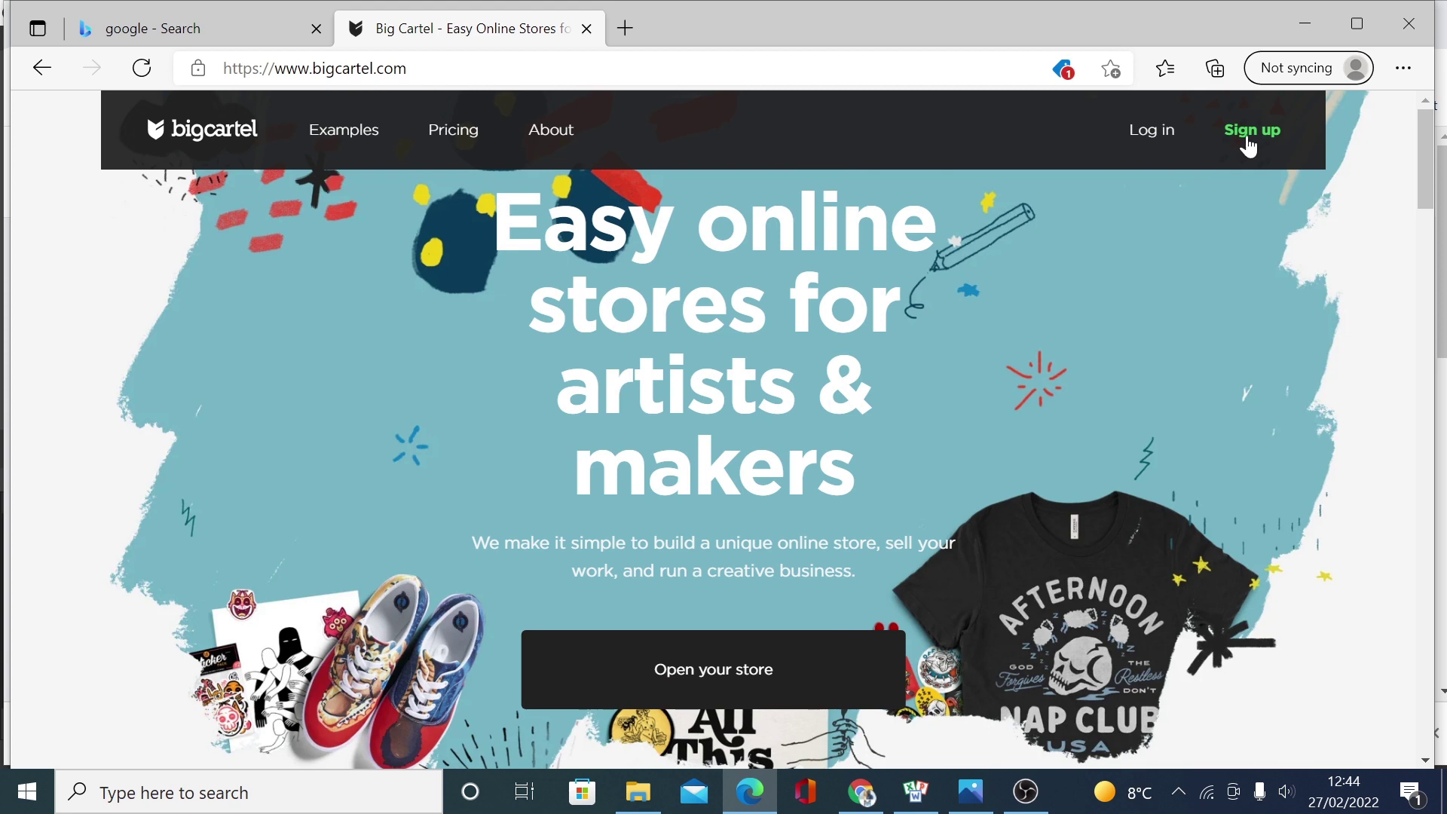
- Review the pricing plans and open the sign-up form for the free Gold plan with 5 products
left_click(1248, 132)
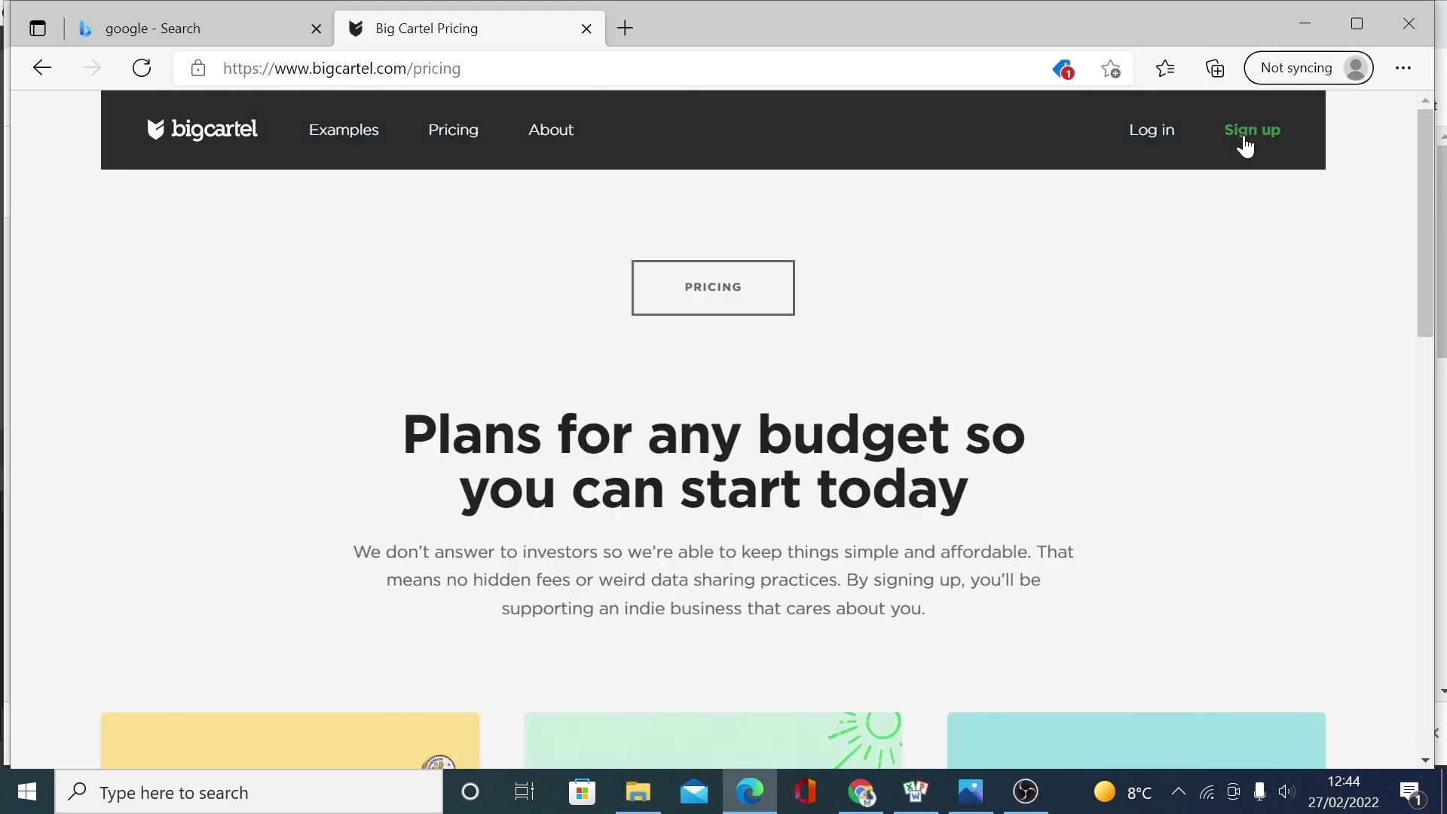
scroll(1140, 256, "down", 4)
scroll(1139, 255, "up", 3)
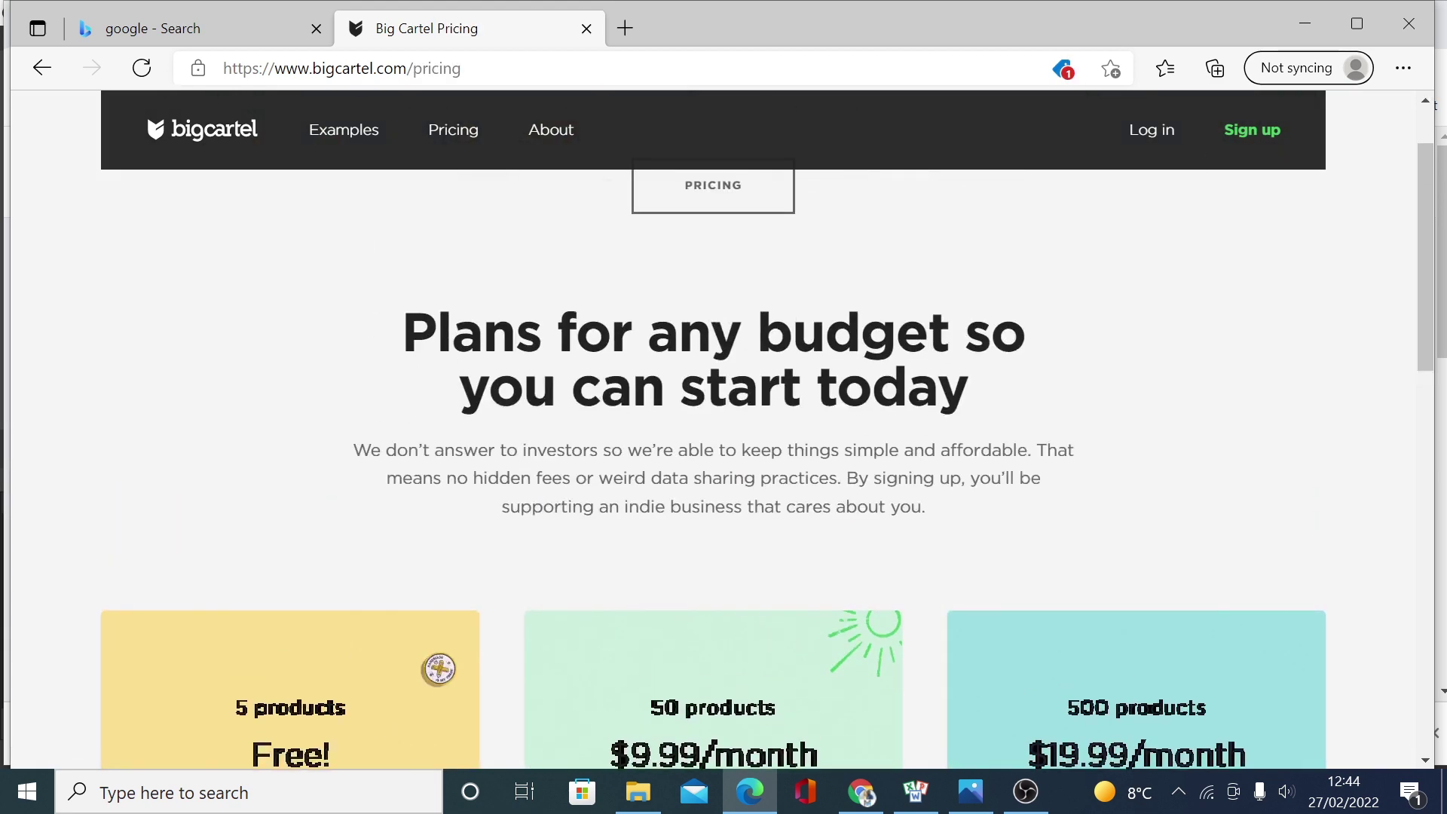
scroll(782, 430, "down", 3)
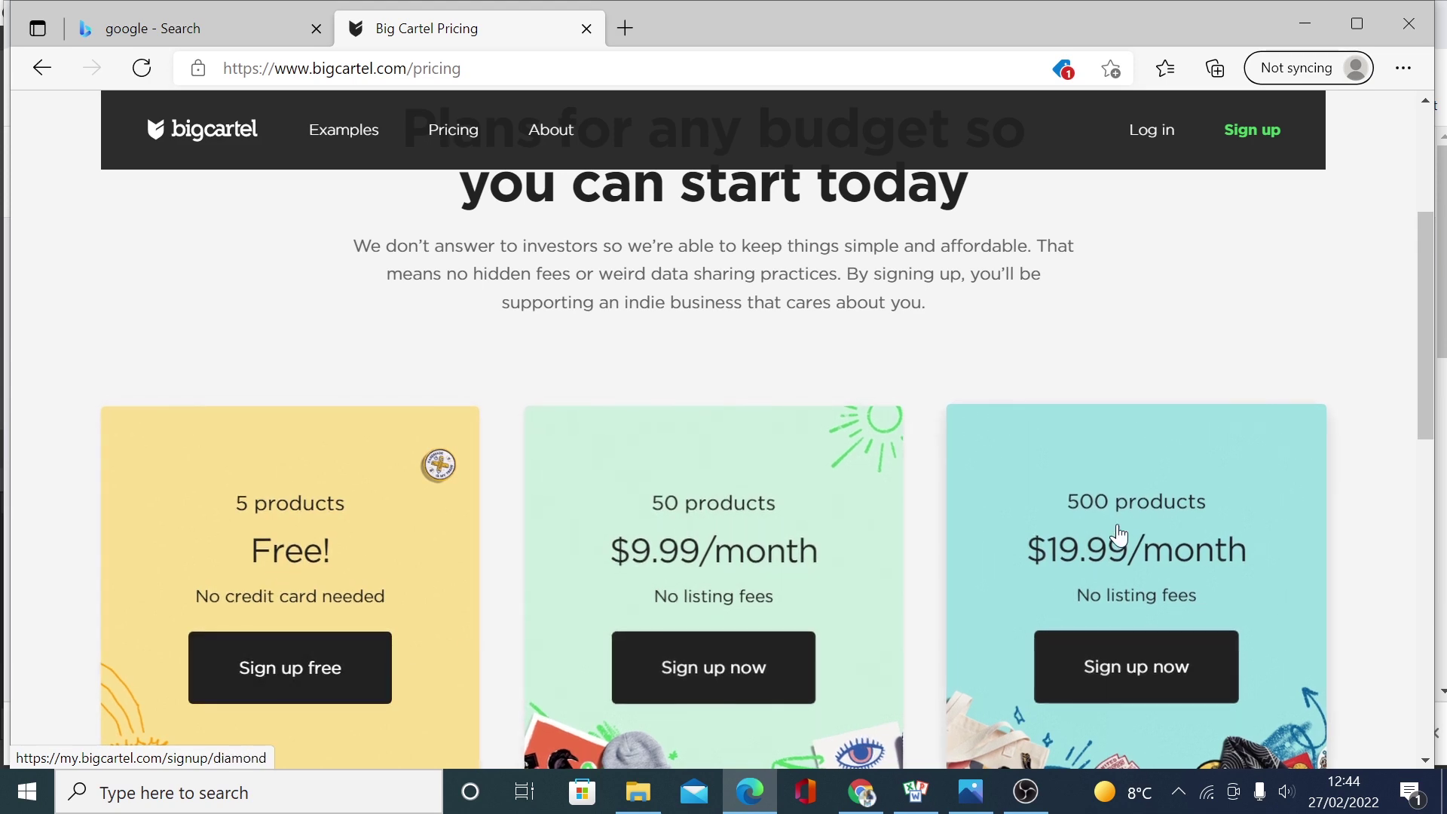
scroll(1286, 536, "down", 3)
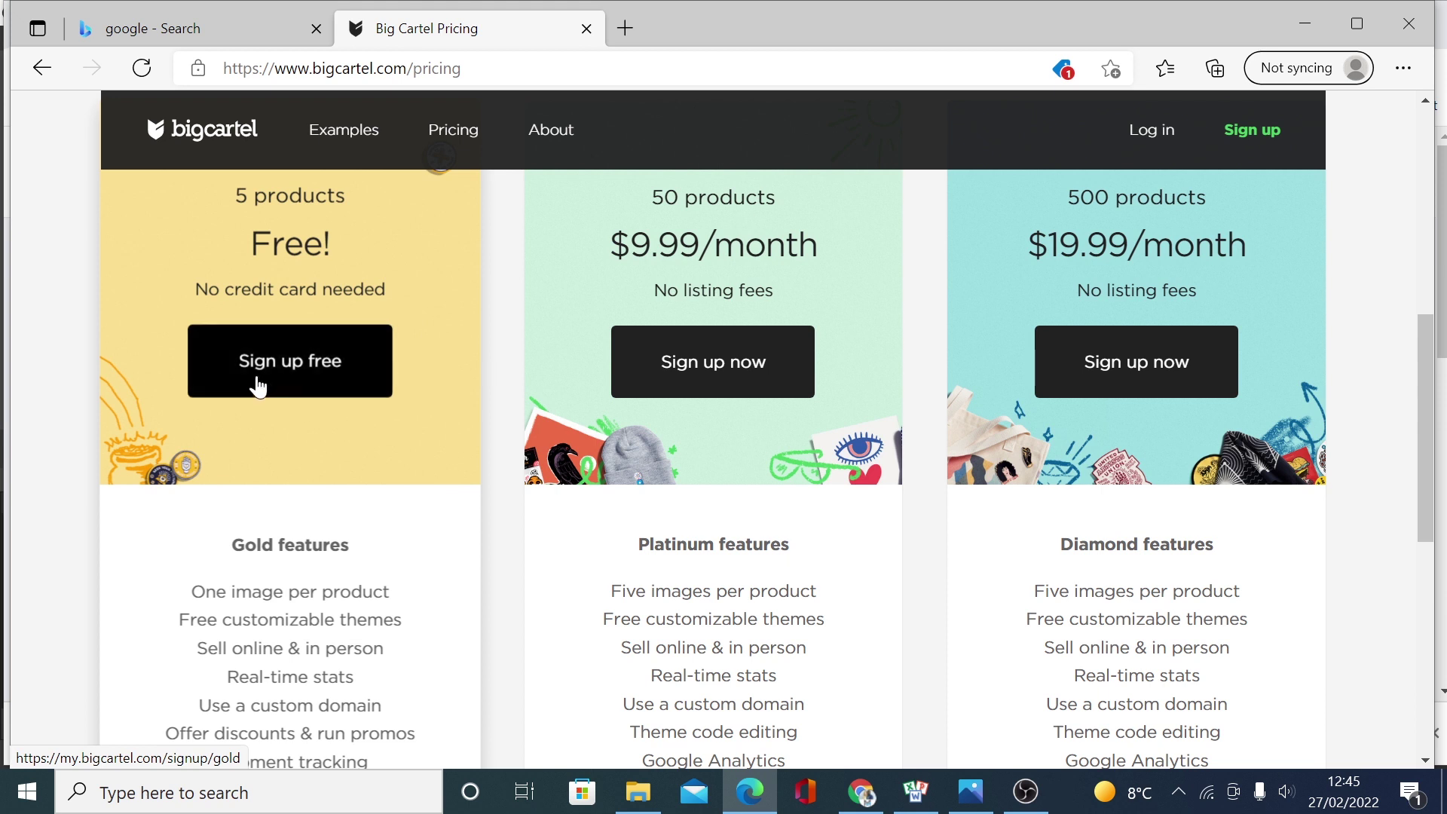
left_click(280, 379)
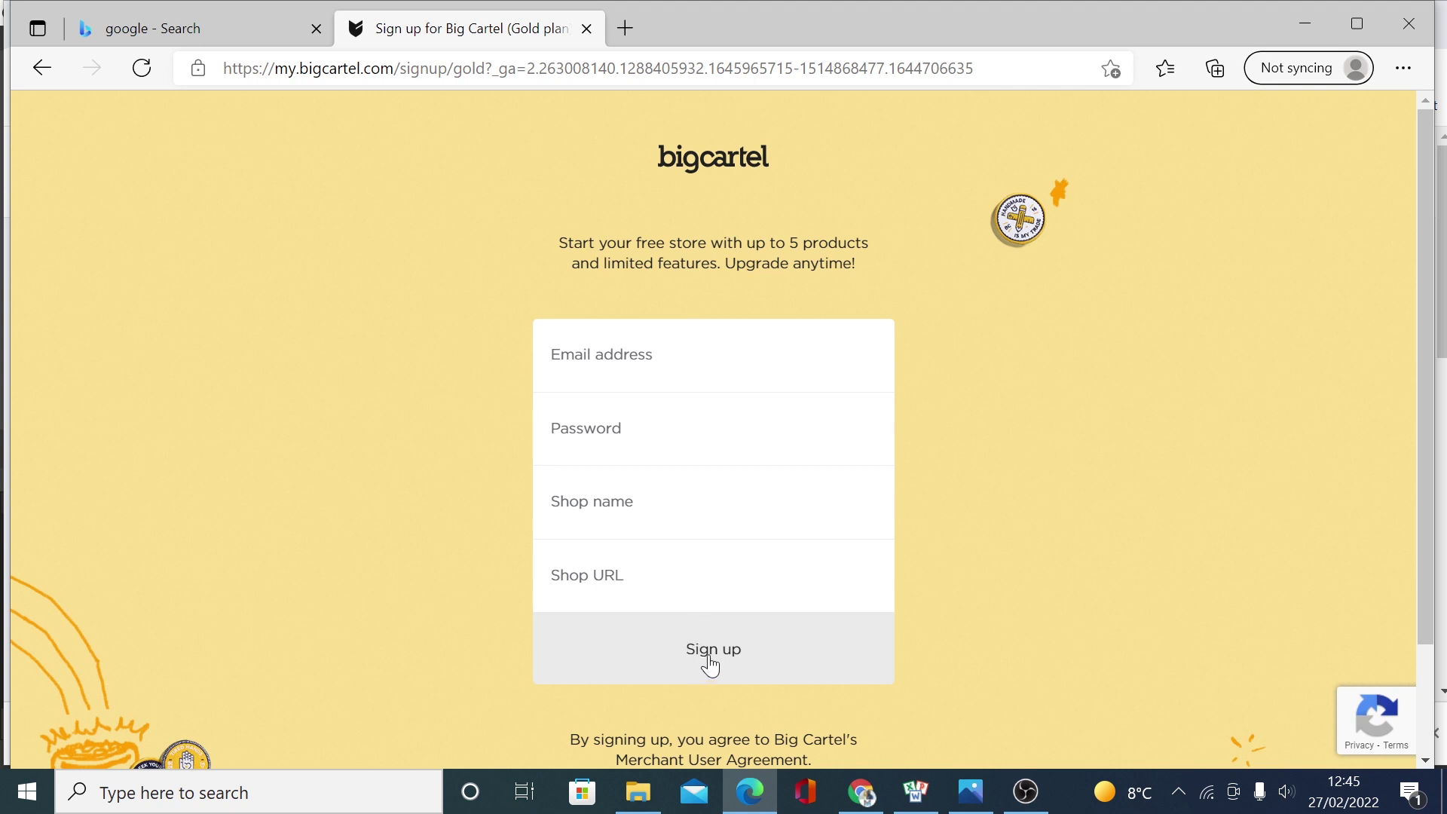
- Switch to the shop's dashboard in Chrome, set the profile's shop description to "description goes here" and save the profile
left_click(861, 793)
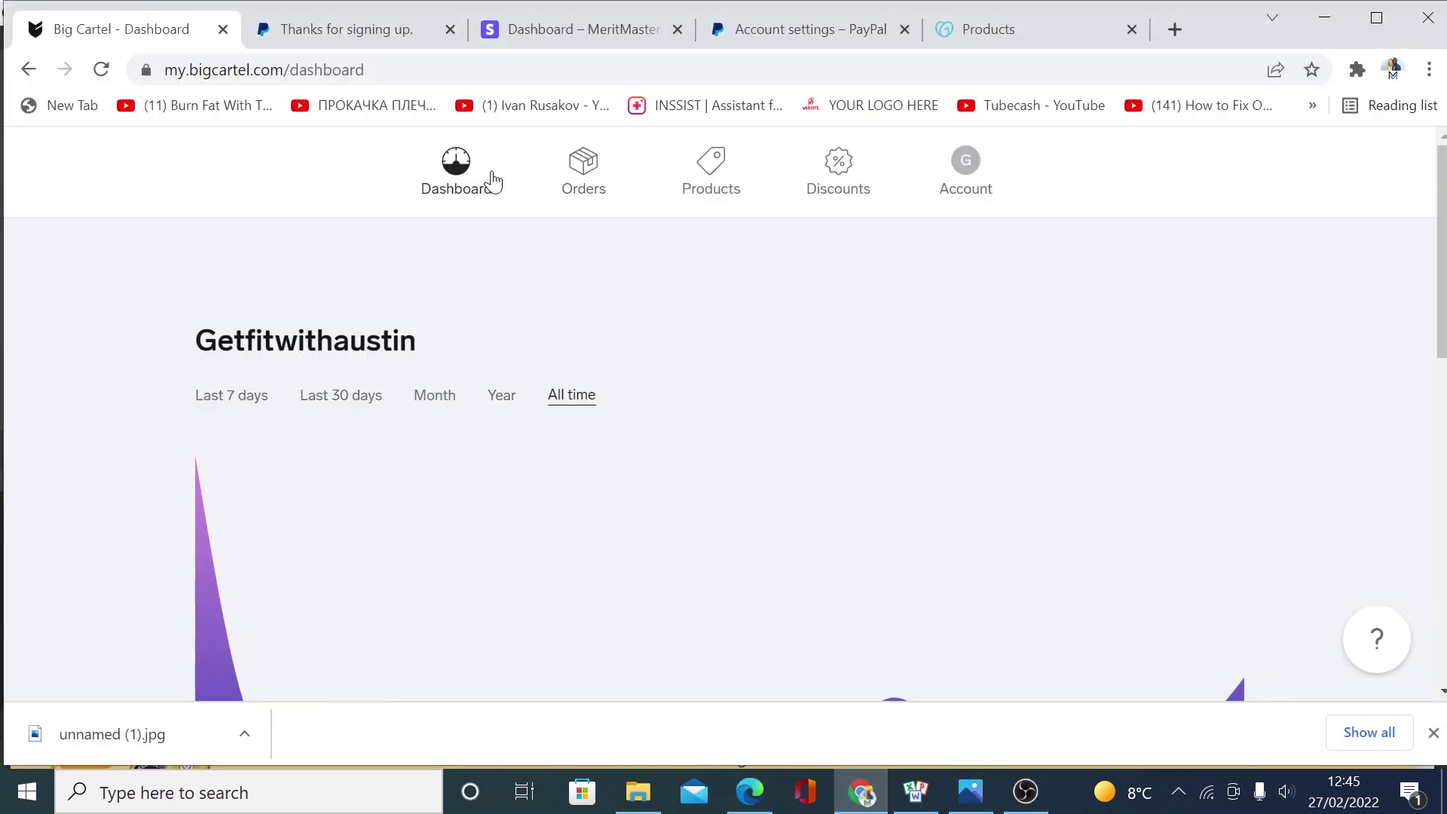
left_click(970, 186)
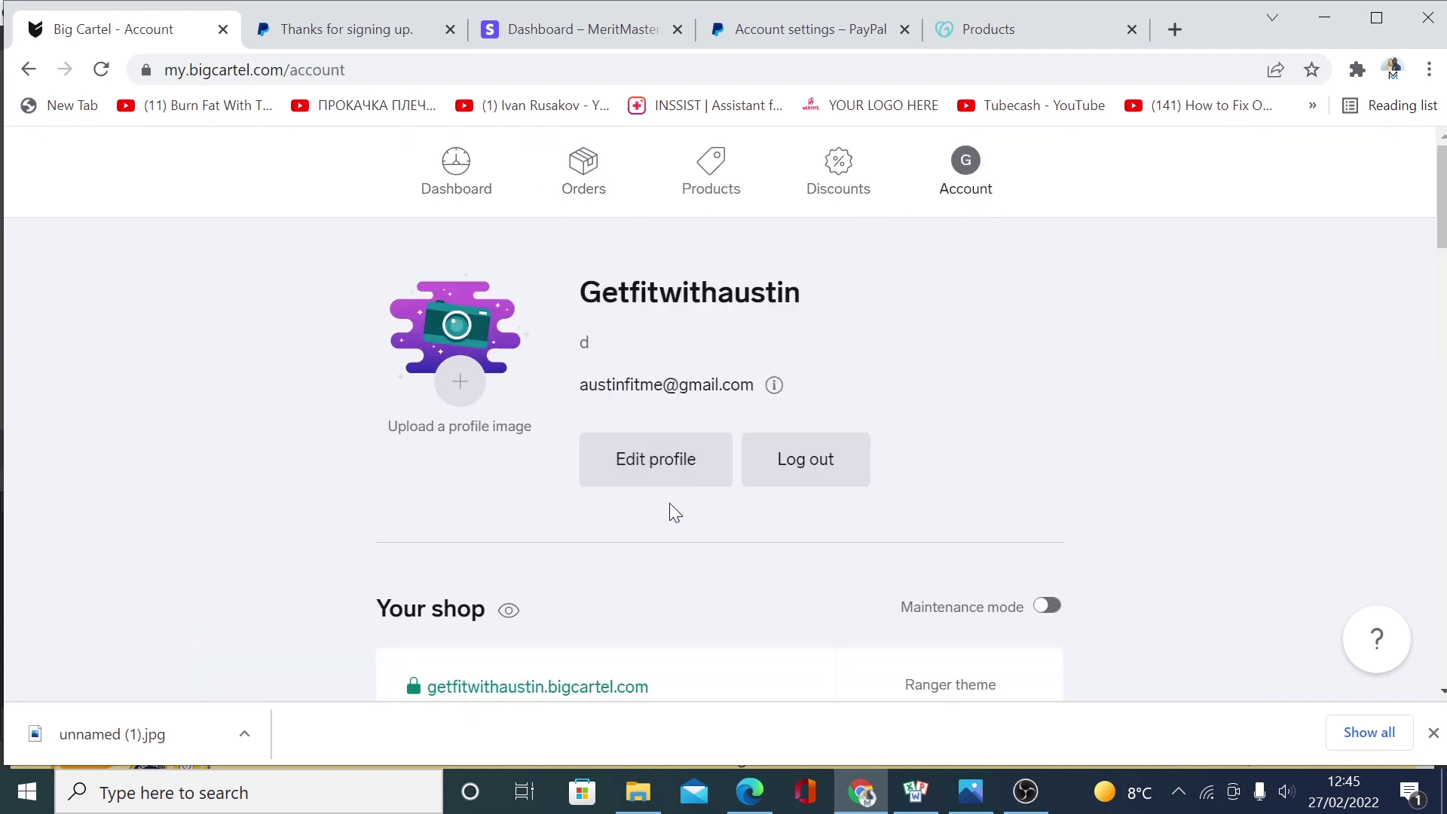
left_click(637, 473)
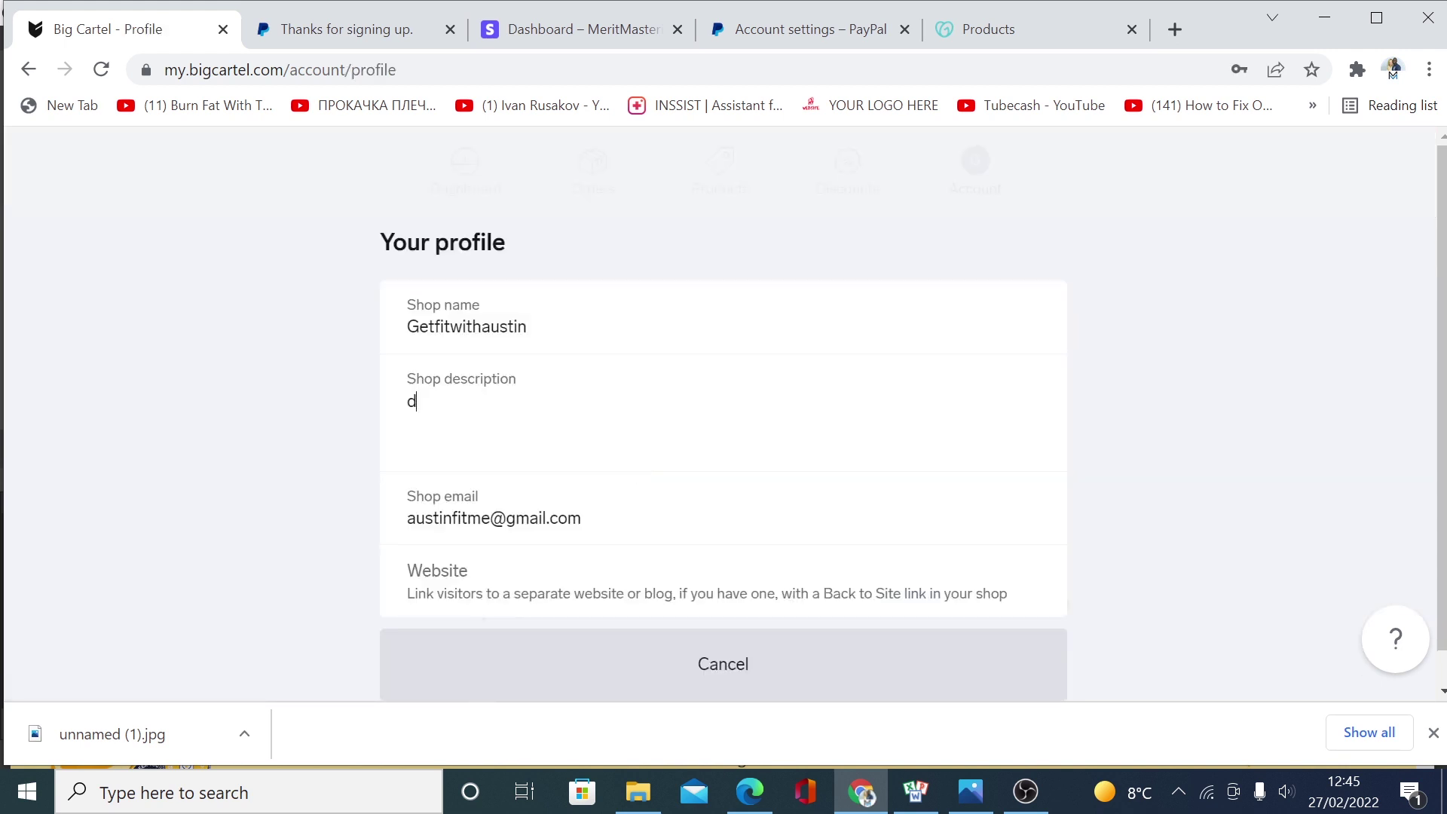
key("BackSpace")
type("description goes")
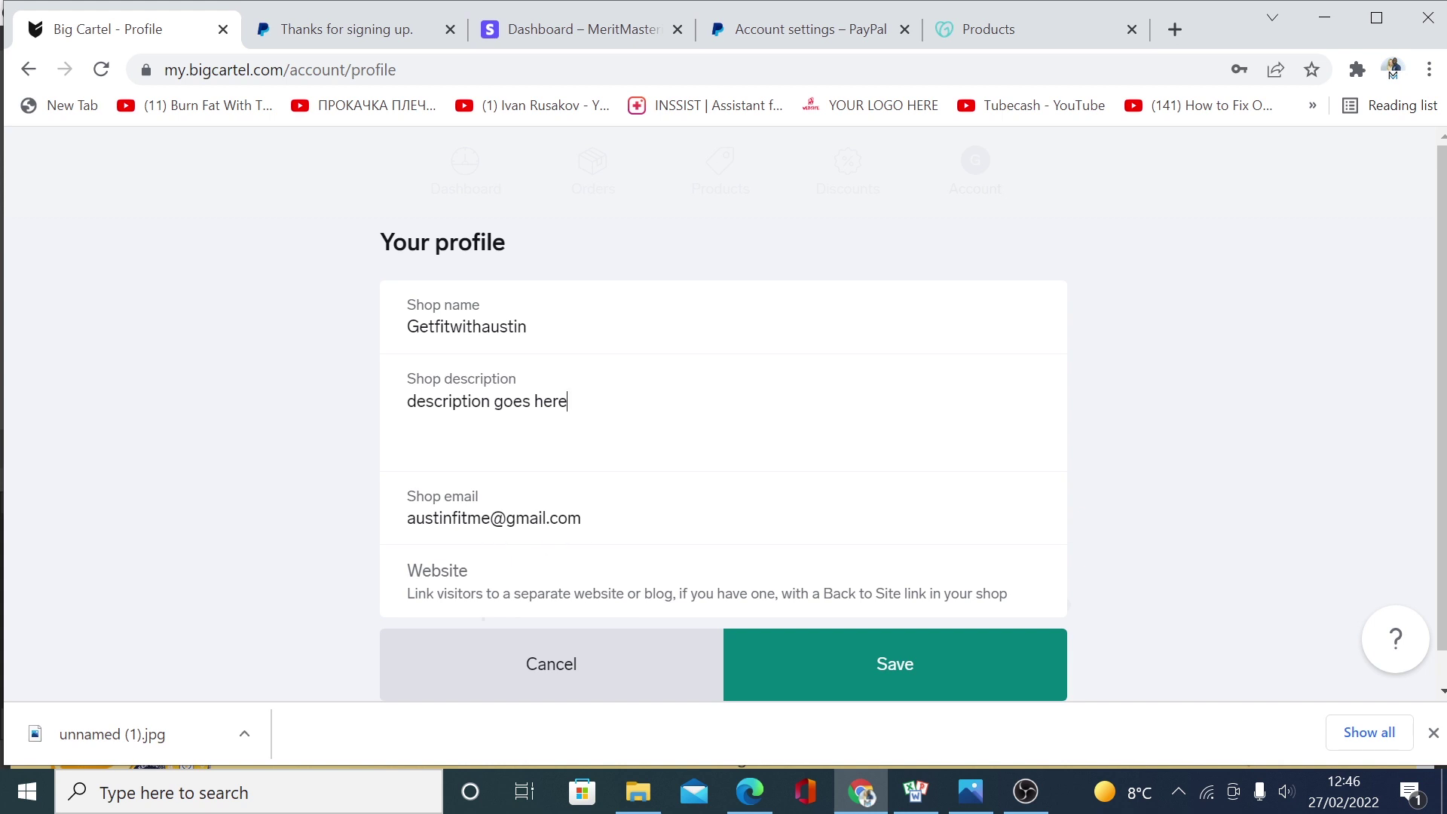
left_click(408, 592)
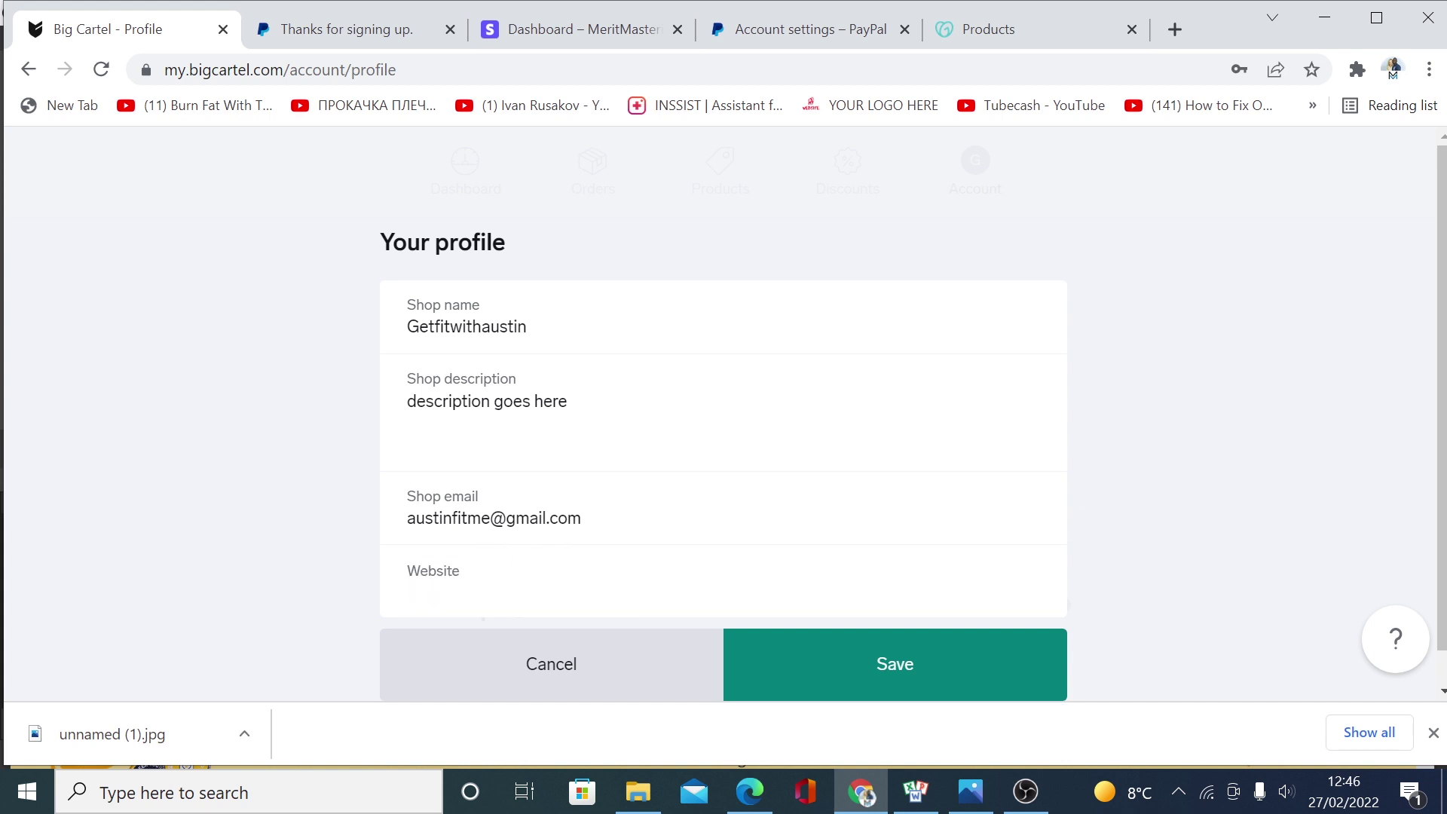
scroll(929, 662, "down", 1)
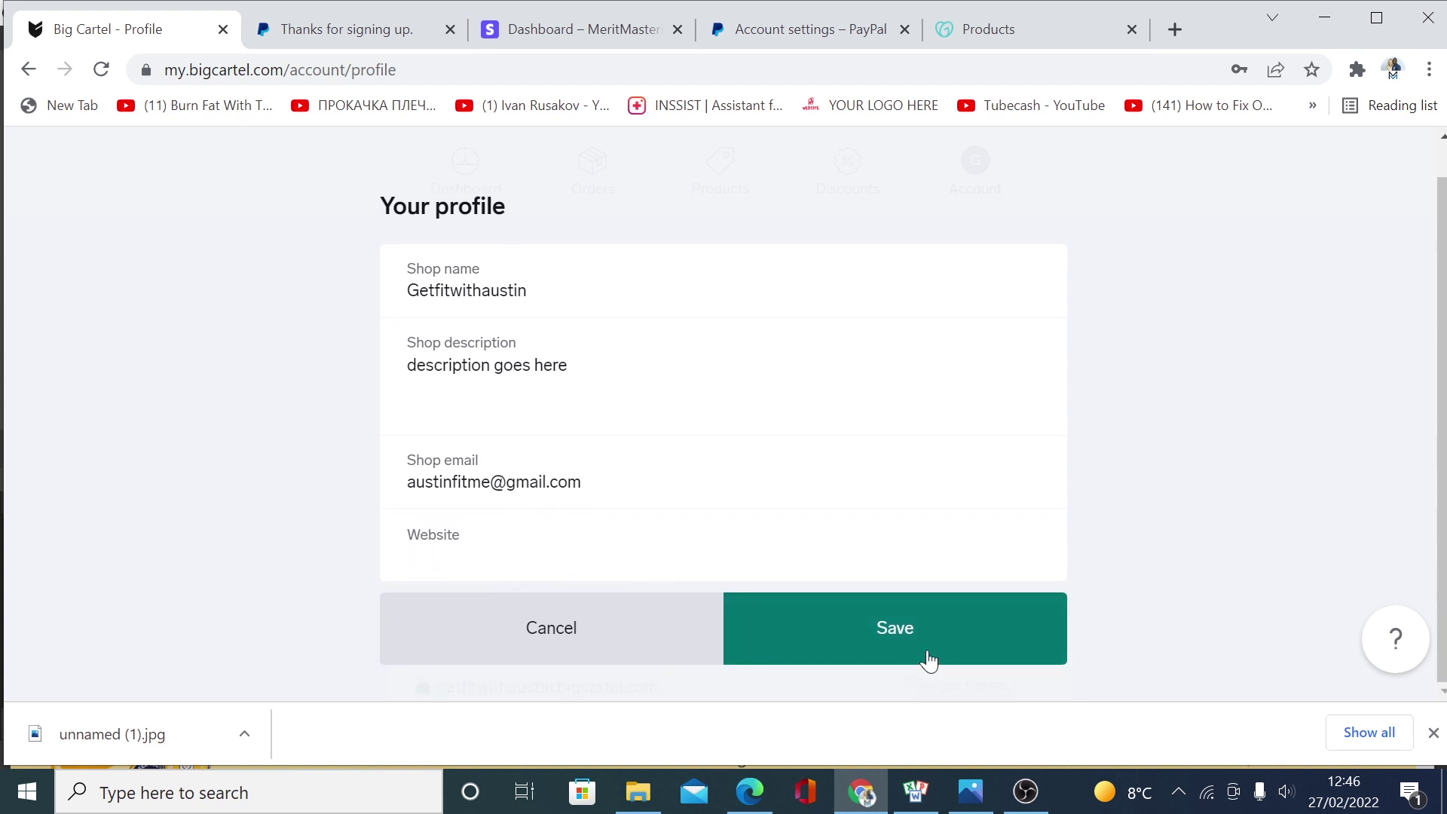
left_click(901, 656)
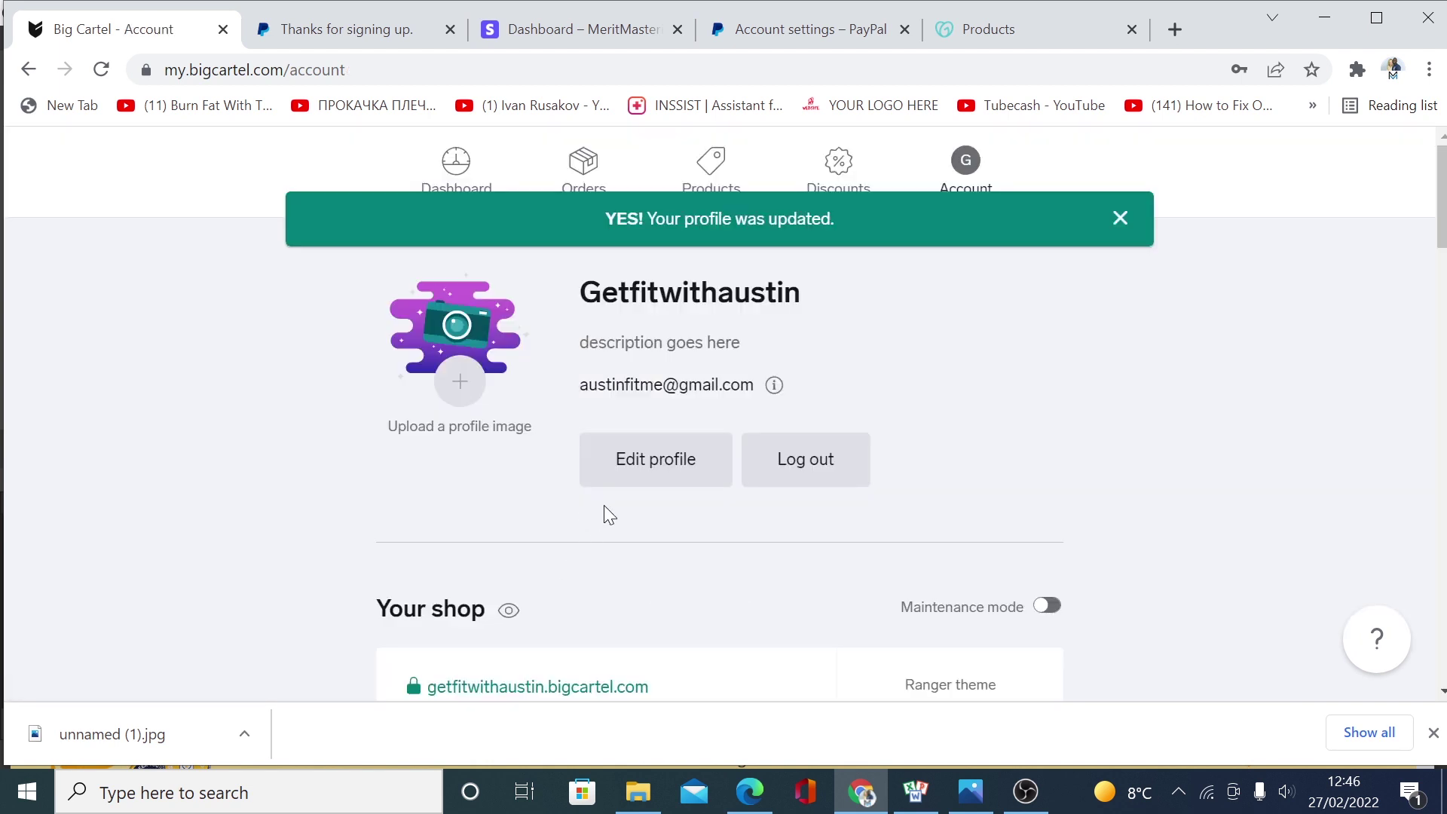
- Open the custom domain options from the shop info and return to the shop details
scroll(656, 528, "down", 3)
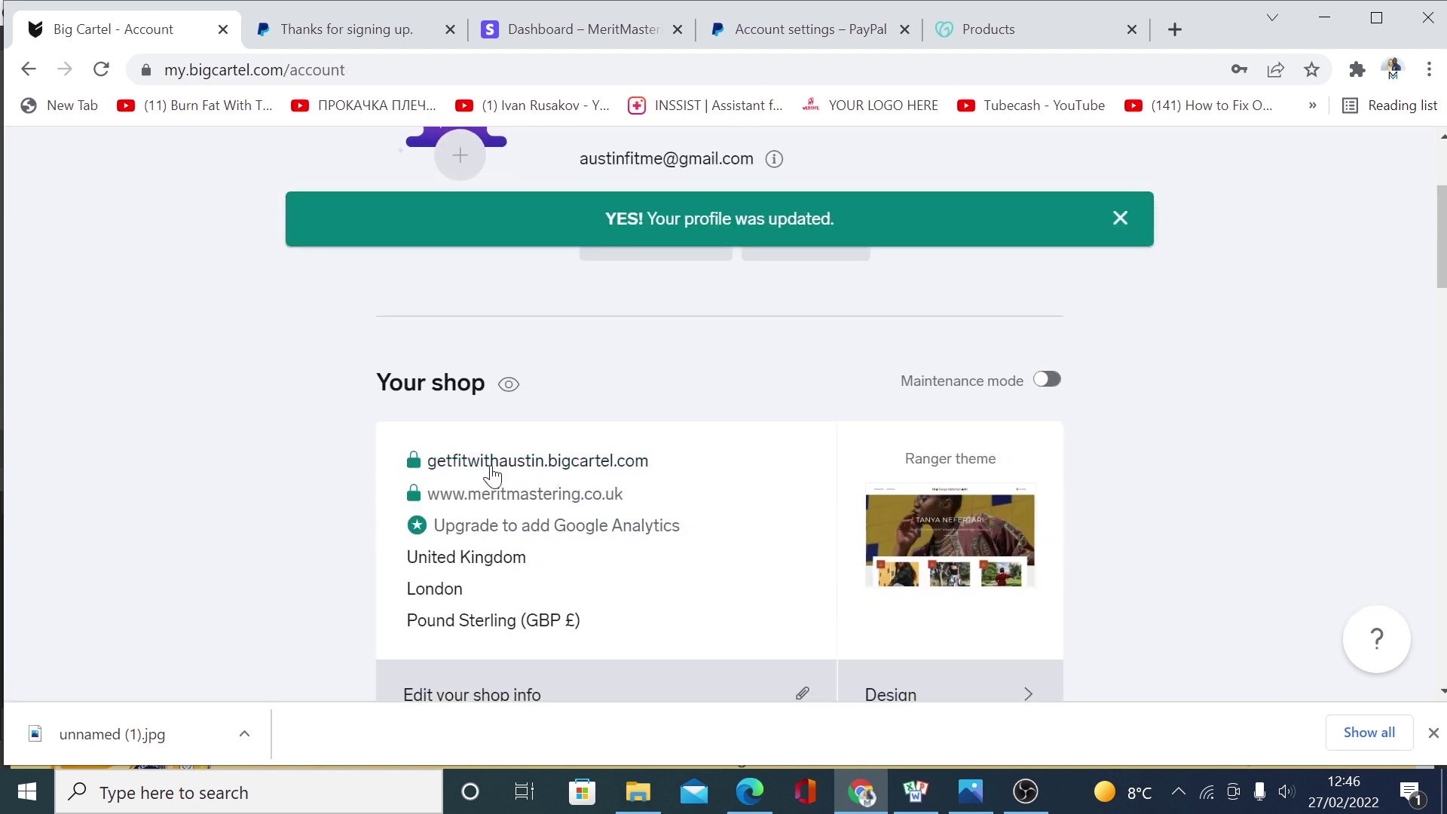
scroll(610, 555, "down", 3)
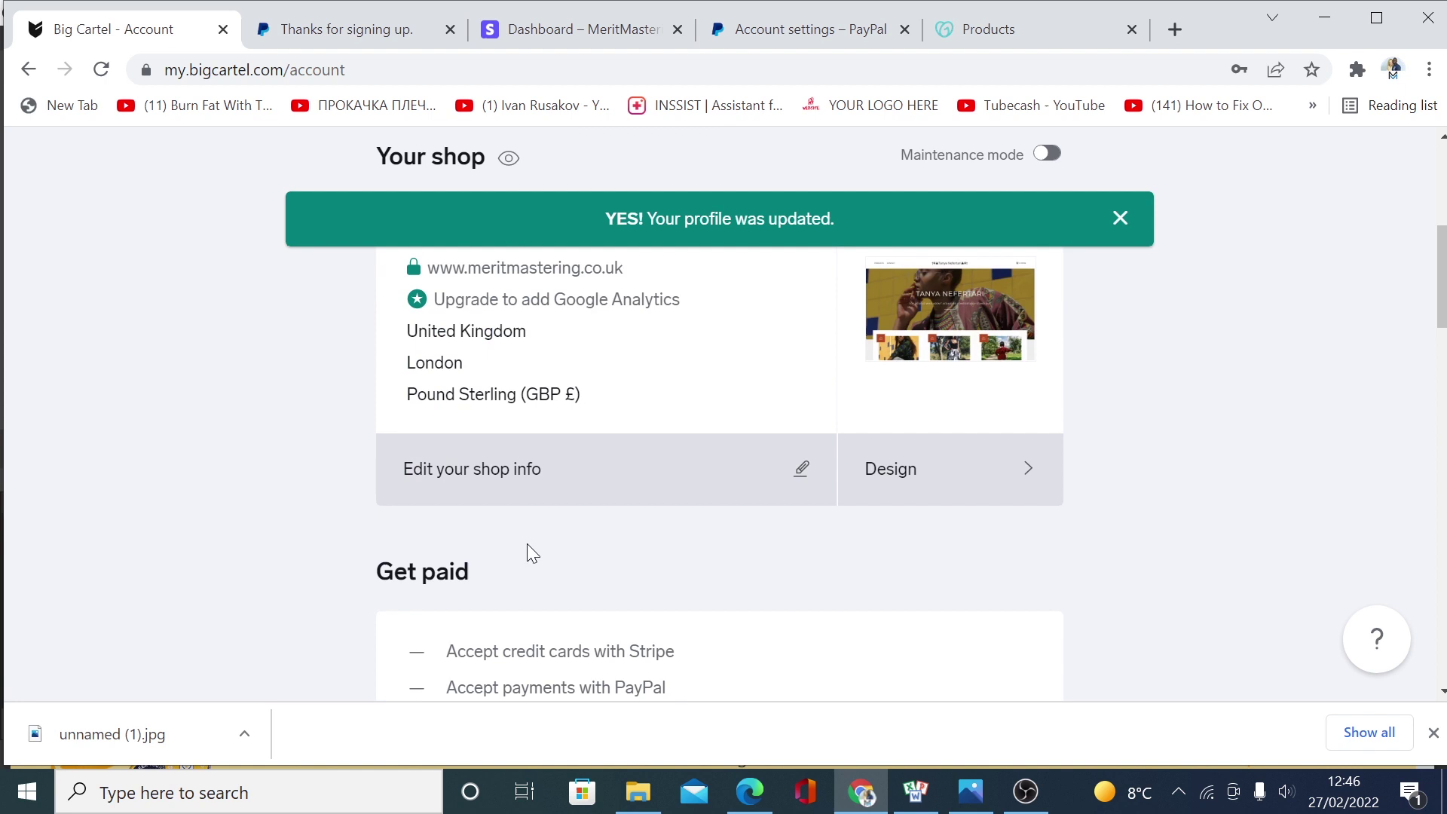
left_click(465, 493)
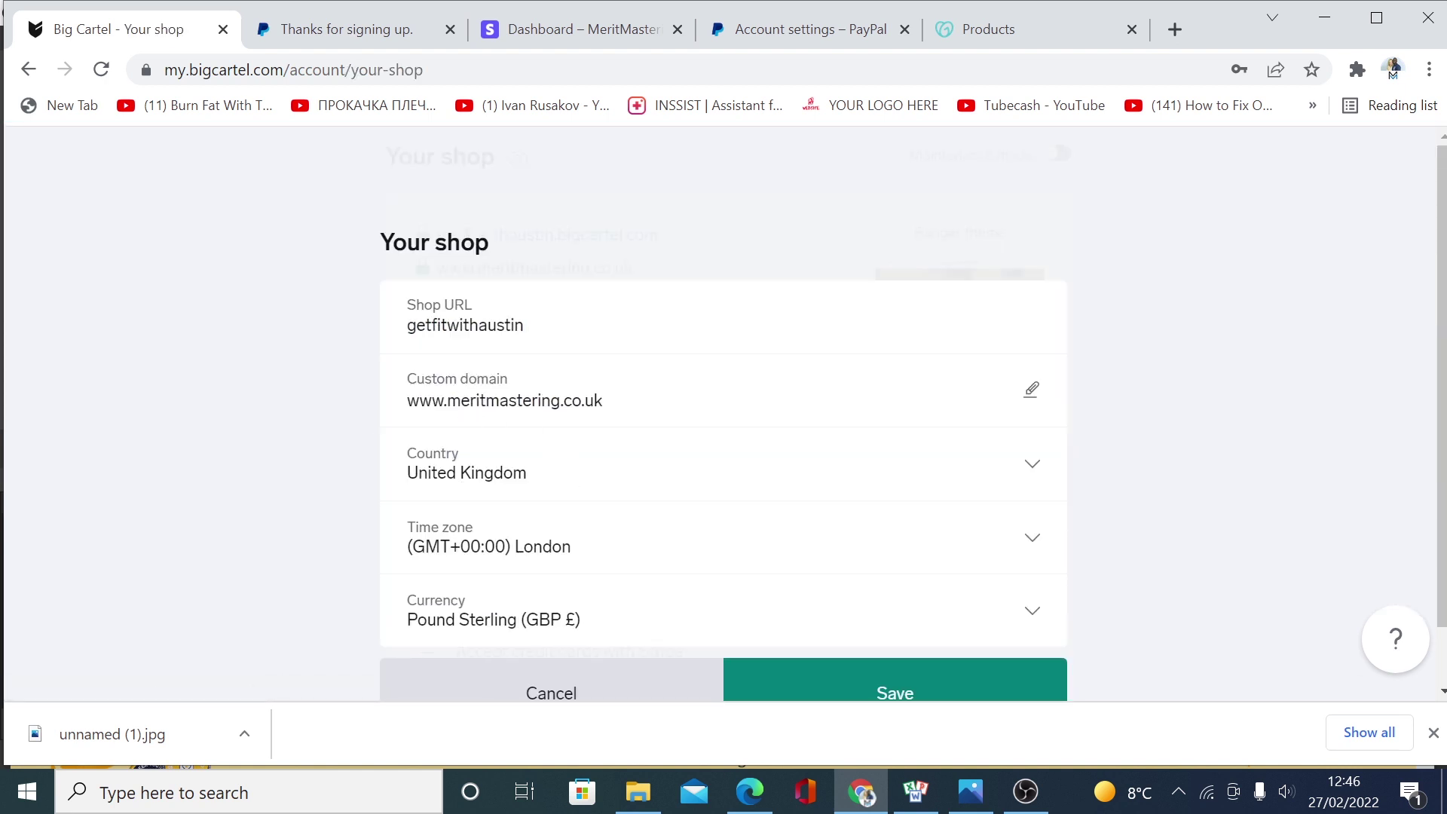
left_click(491, 409)
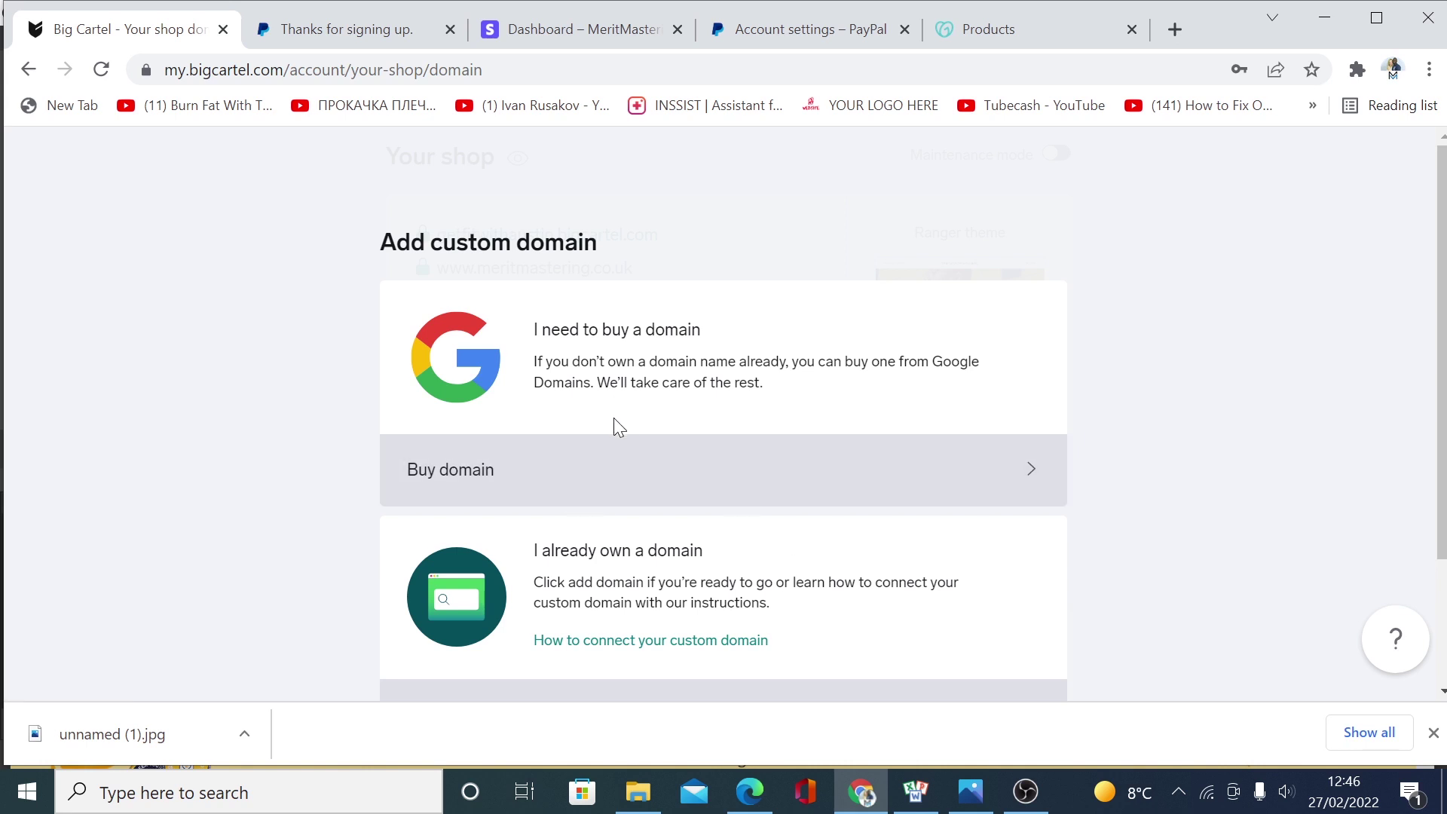
key("alt+Left")
- Look at the country choices in the shop details and save the shop info
left_click(562, 488)
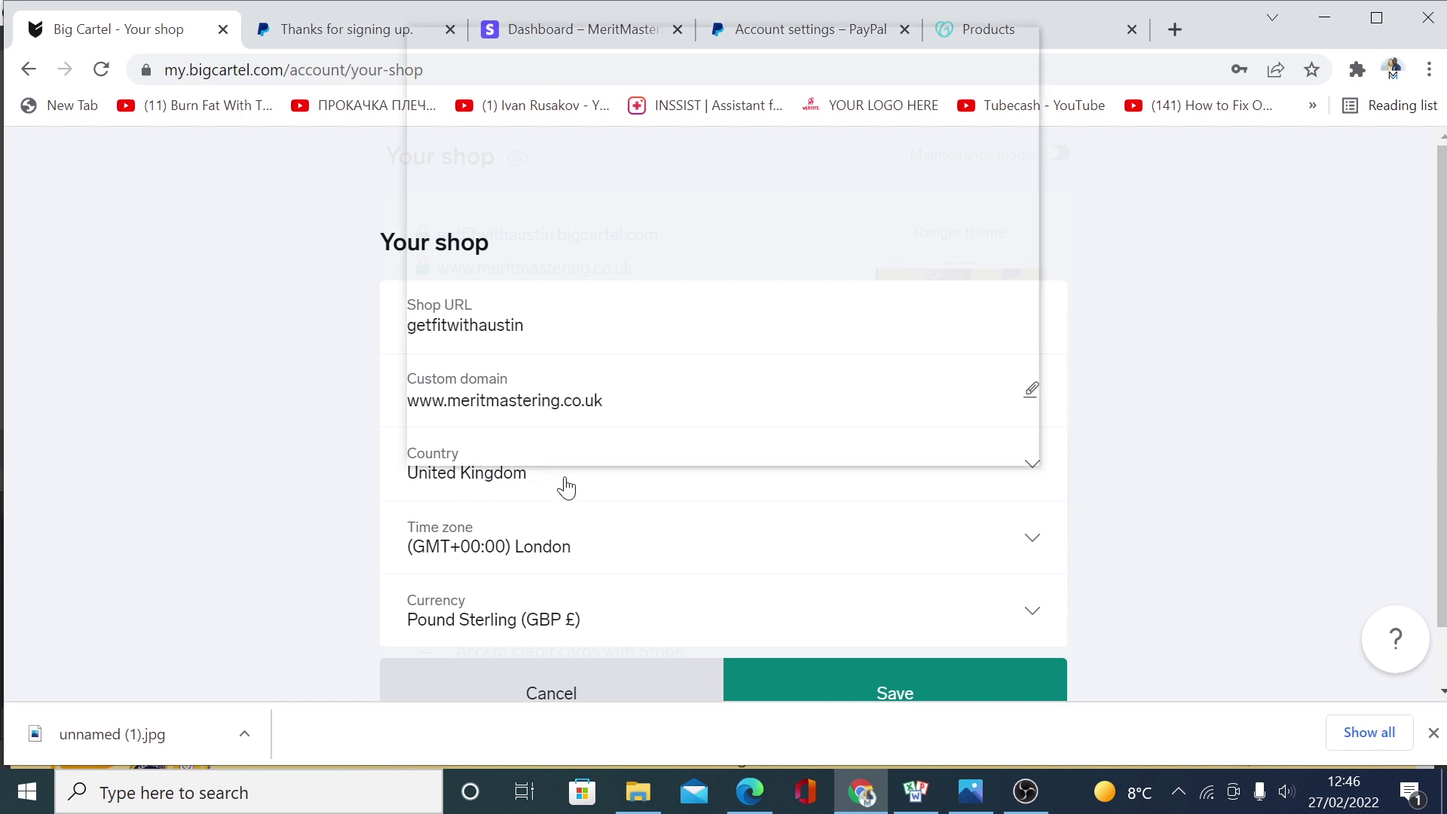
left_click(1098, 490)
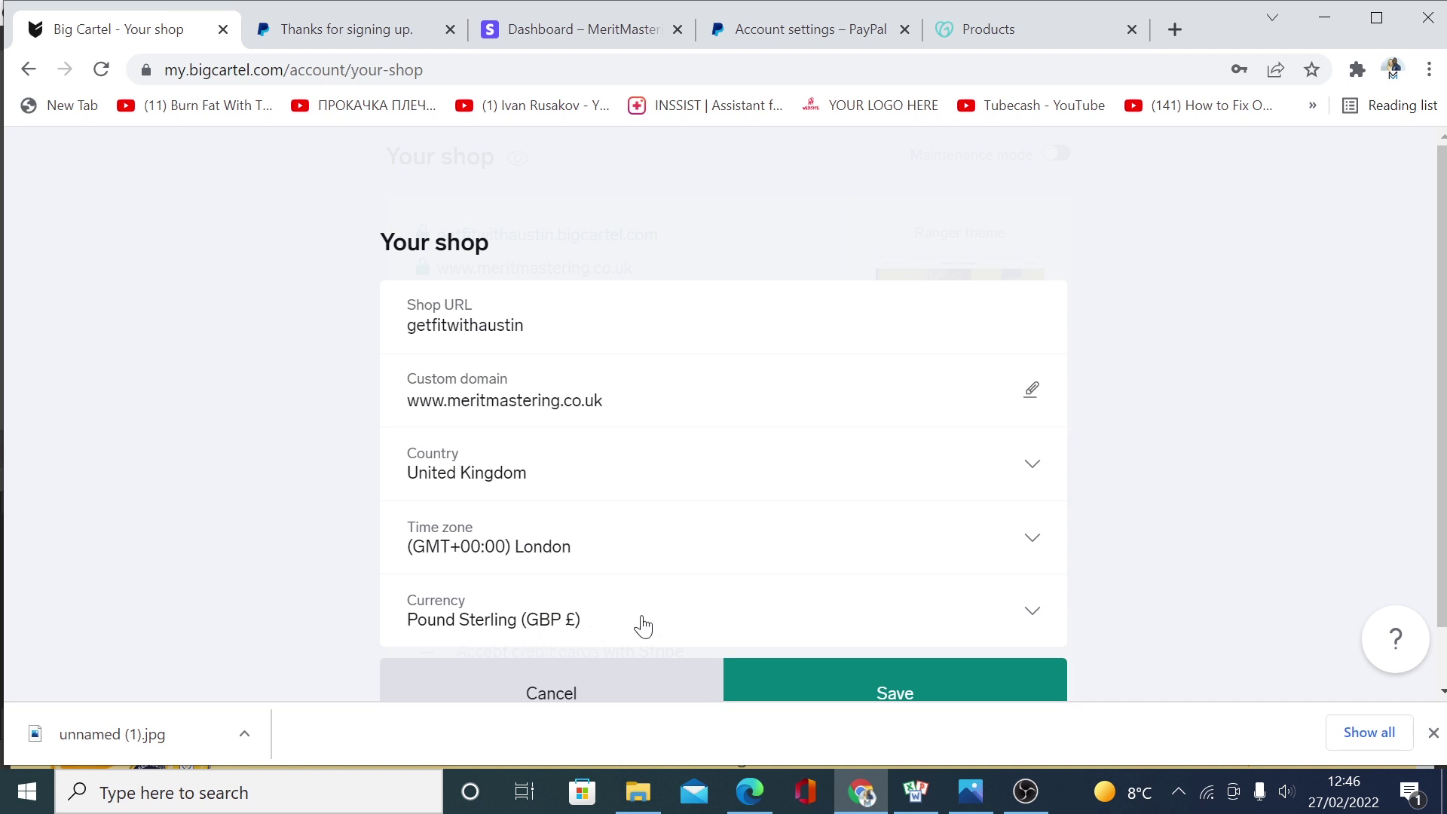
scroll(621, 569, "down", 2)
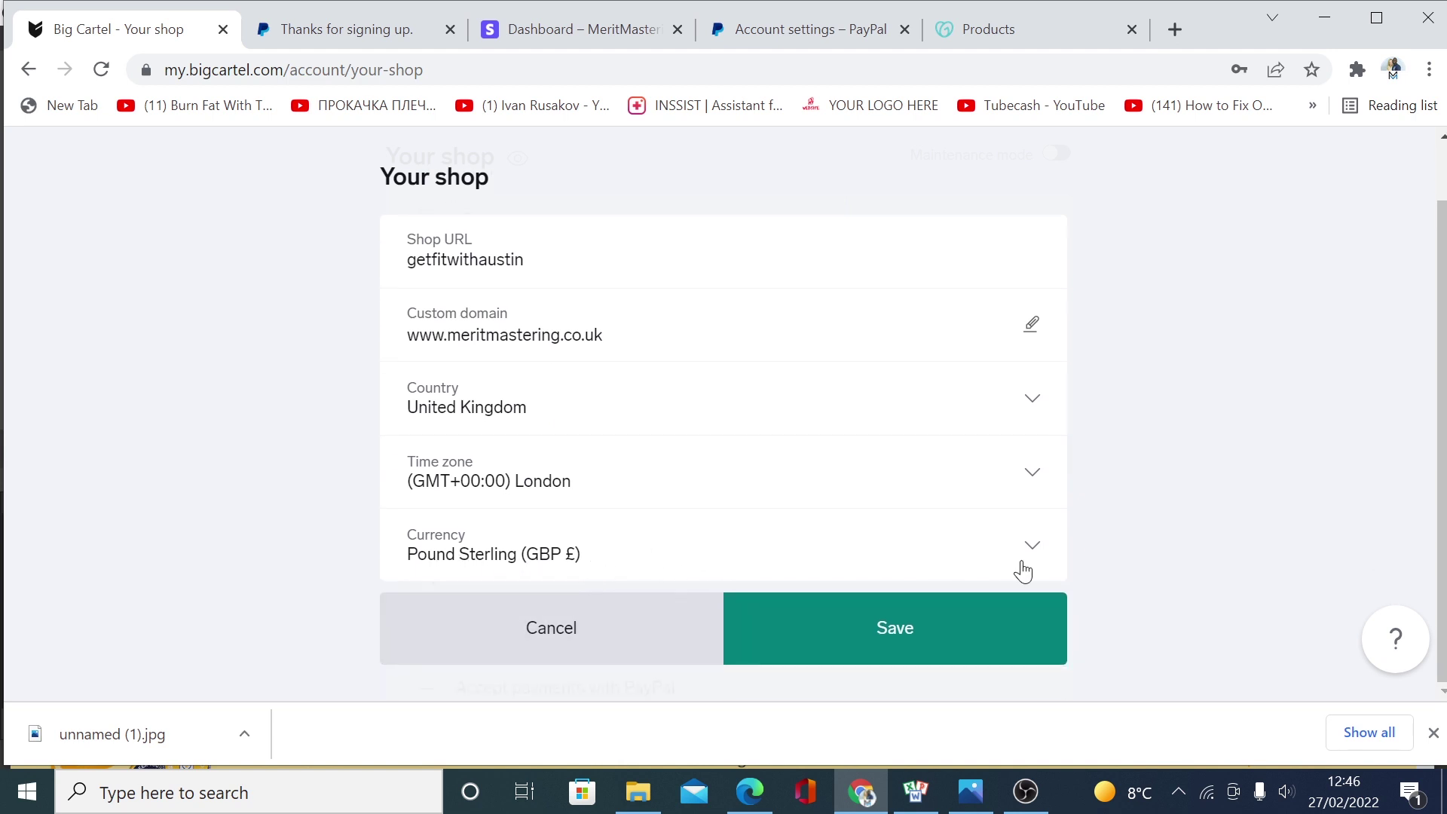
left_click(904, 633)
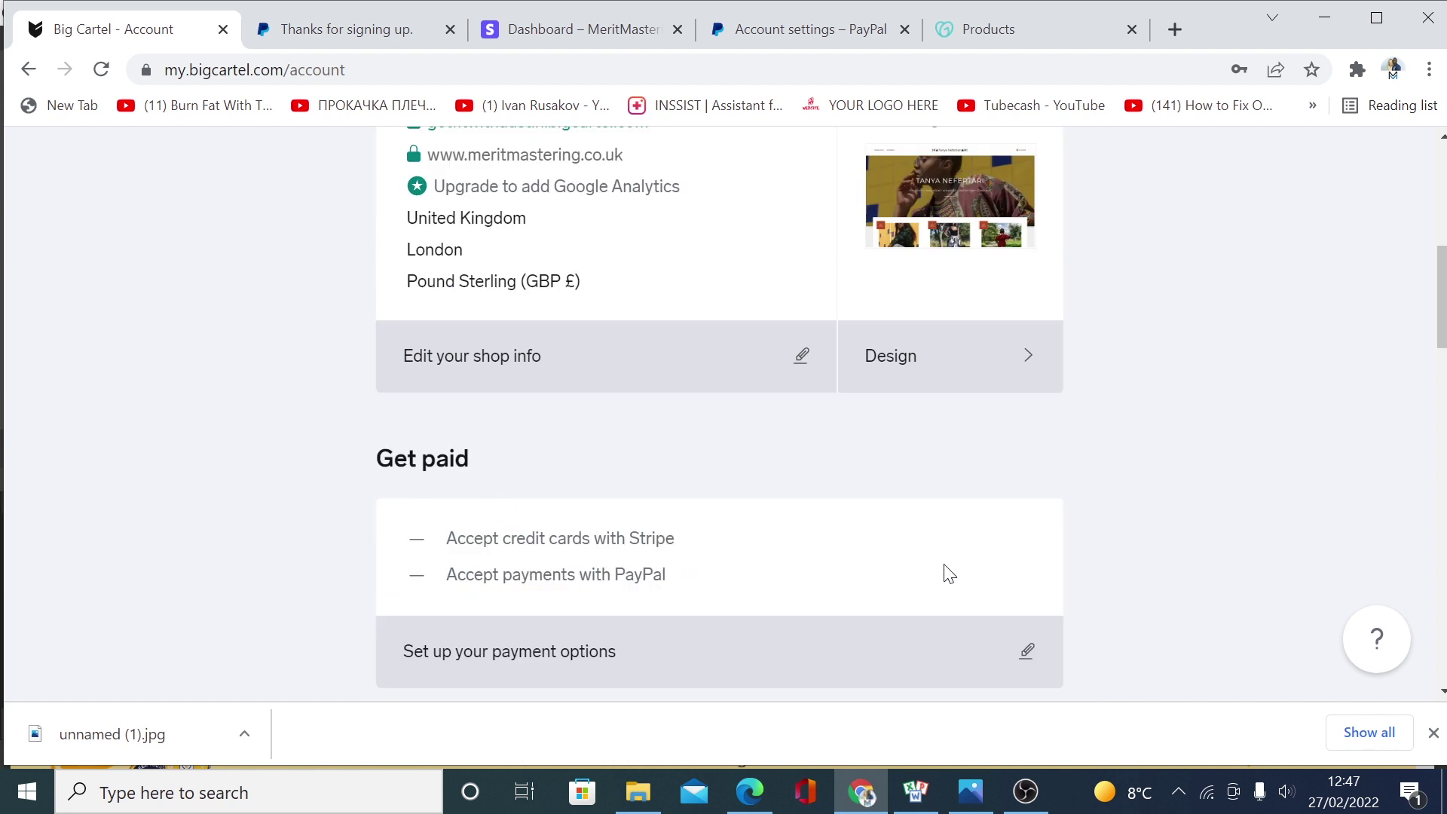
- Connect the MeritMastering Stripe account in the payment options to accept credit cards
scroll(949, 573, "down", 2)
left_click(1017, 550)
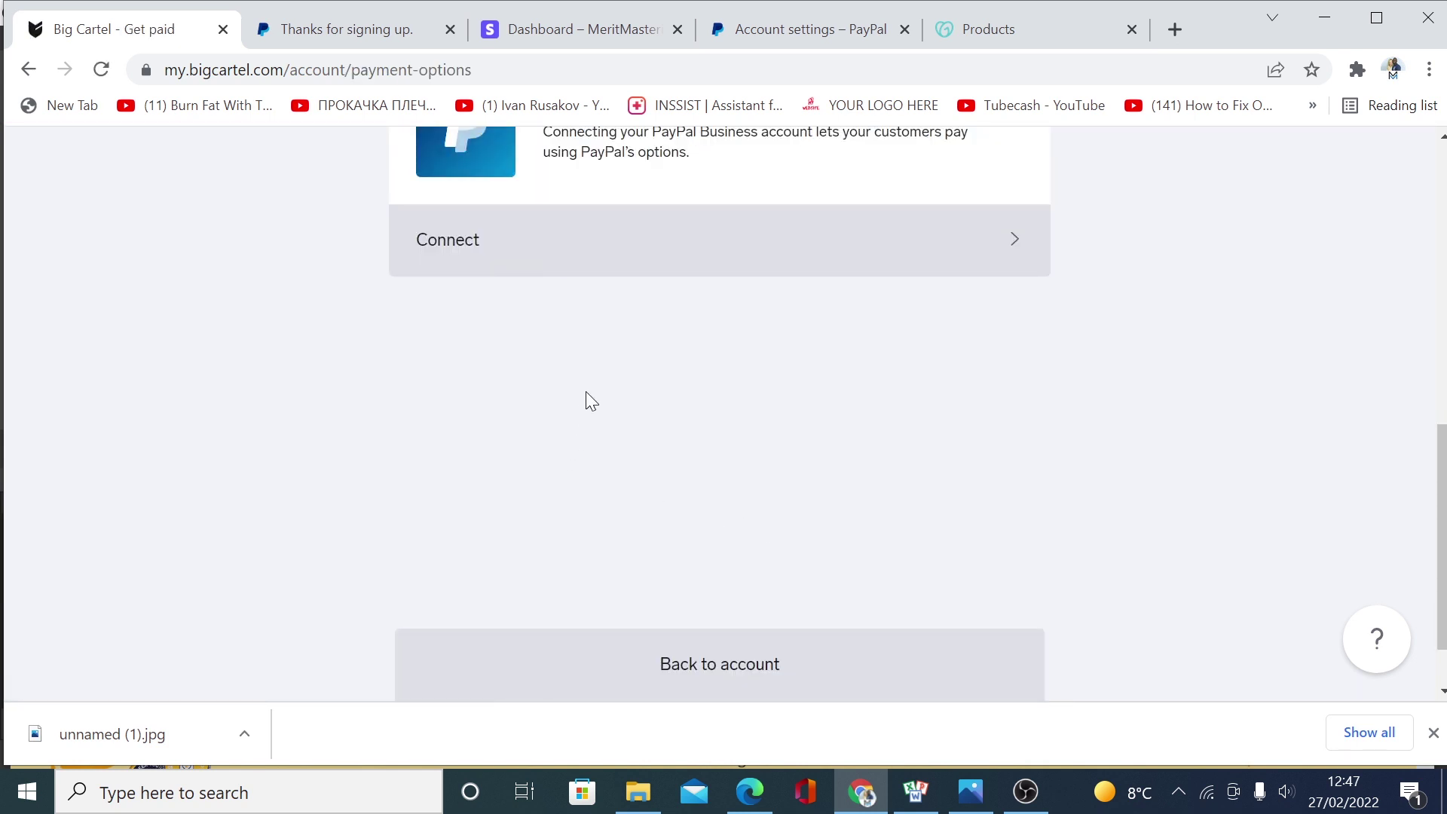
scroll(591, 392, "up", 7)
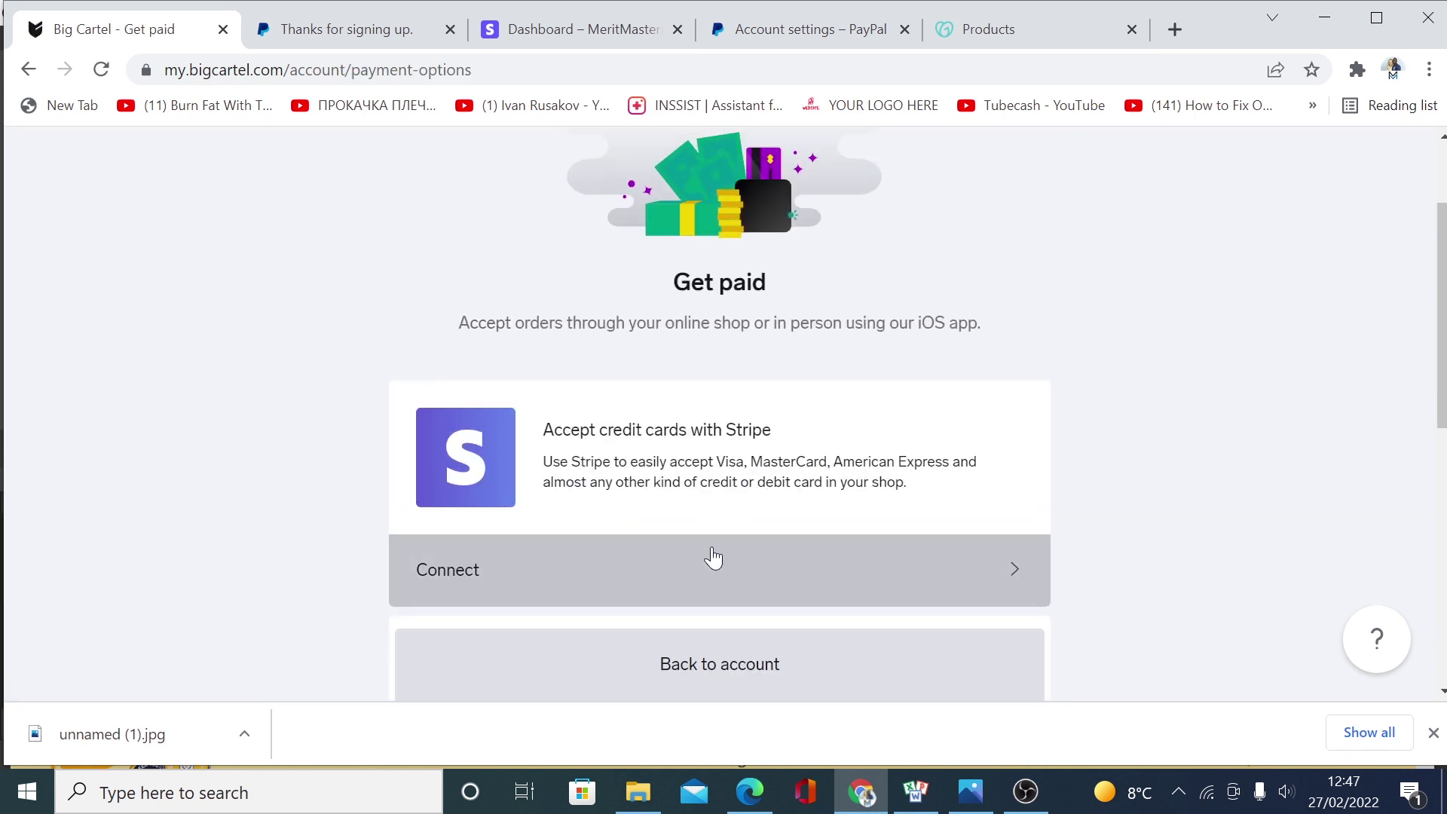
left_click(450, 587)
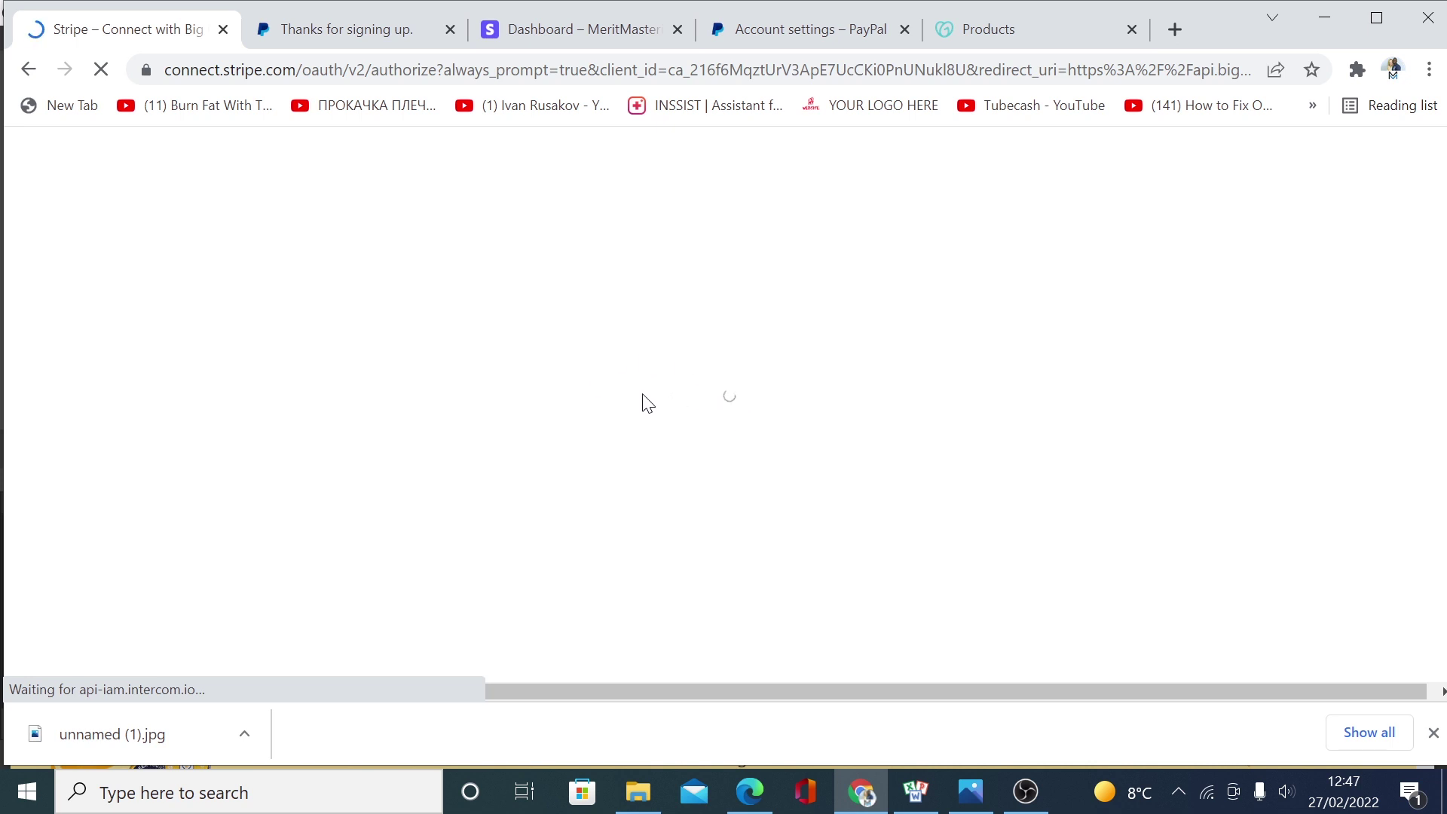
scroll(835, 528, "down", 1)
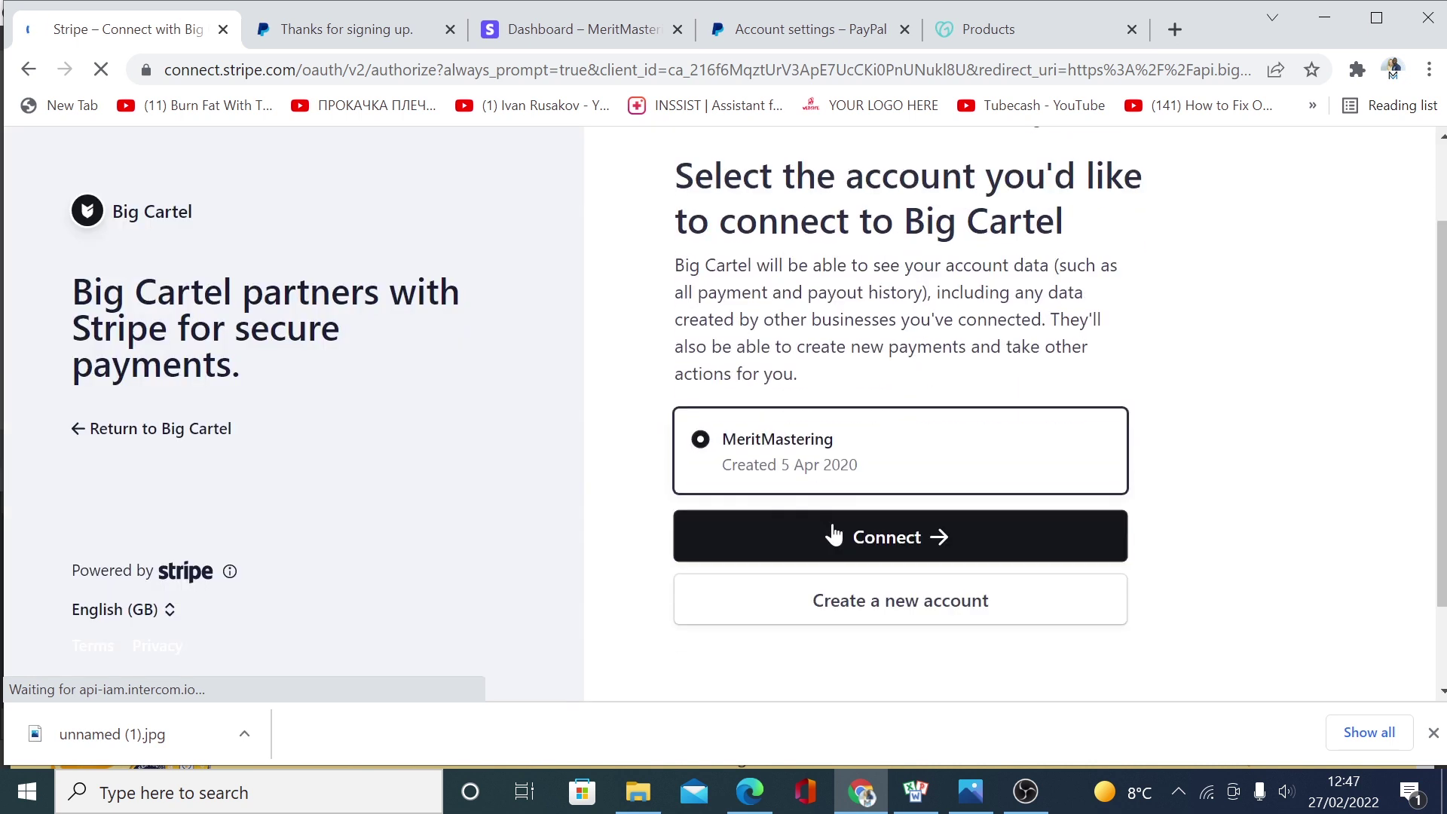
left_click(876, 543)
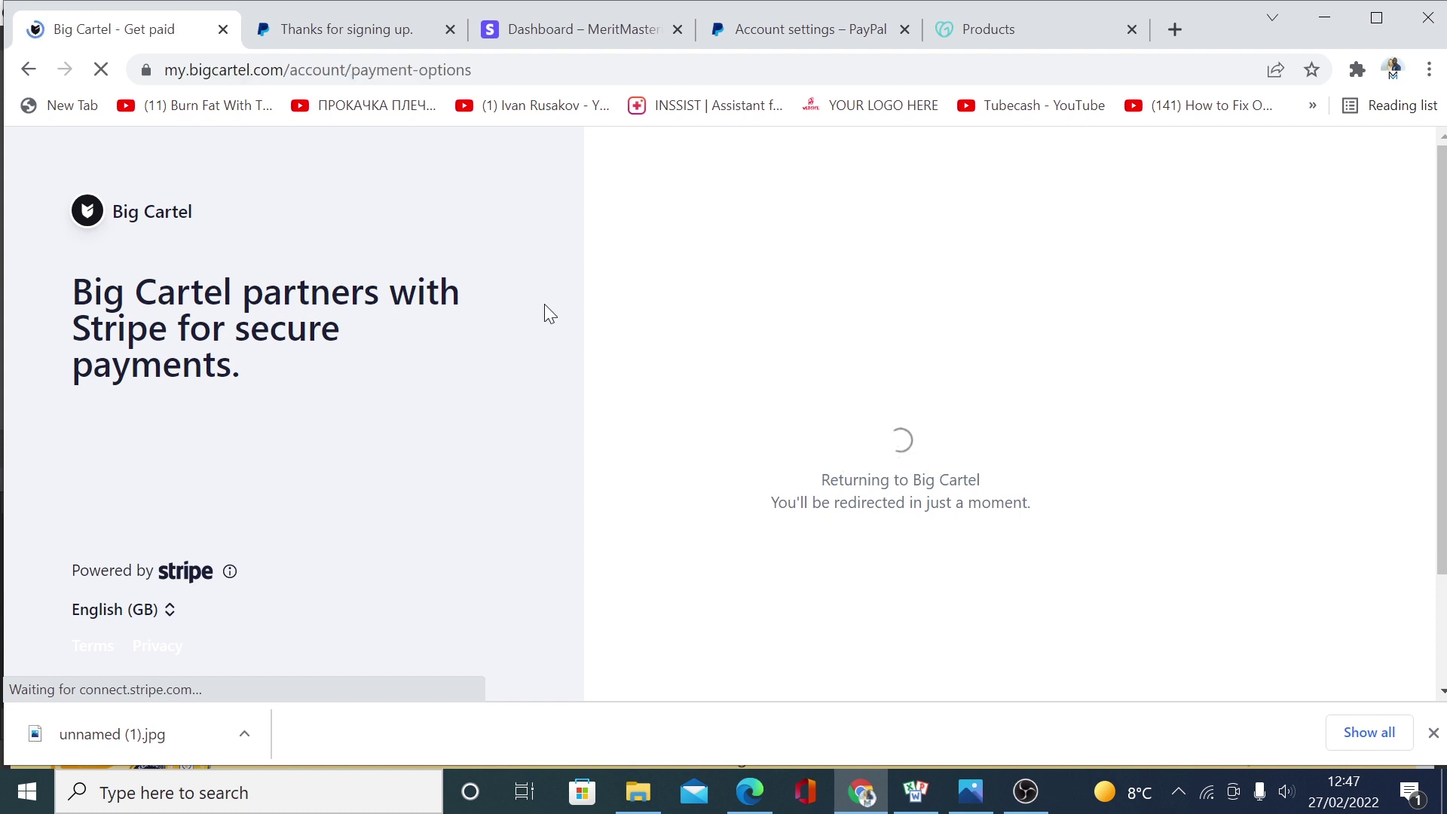
- Connect PayPal as a payment option and return to the account page
scroll(533, 420, "down", 5)
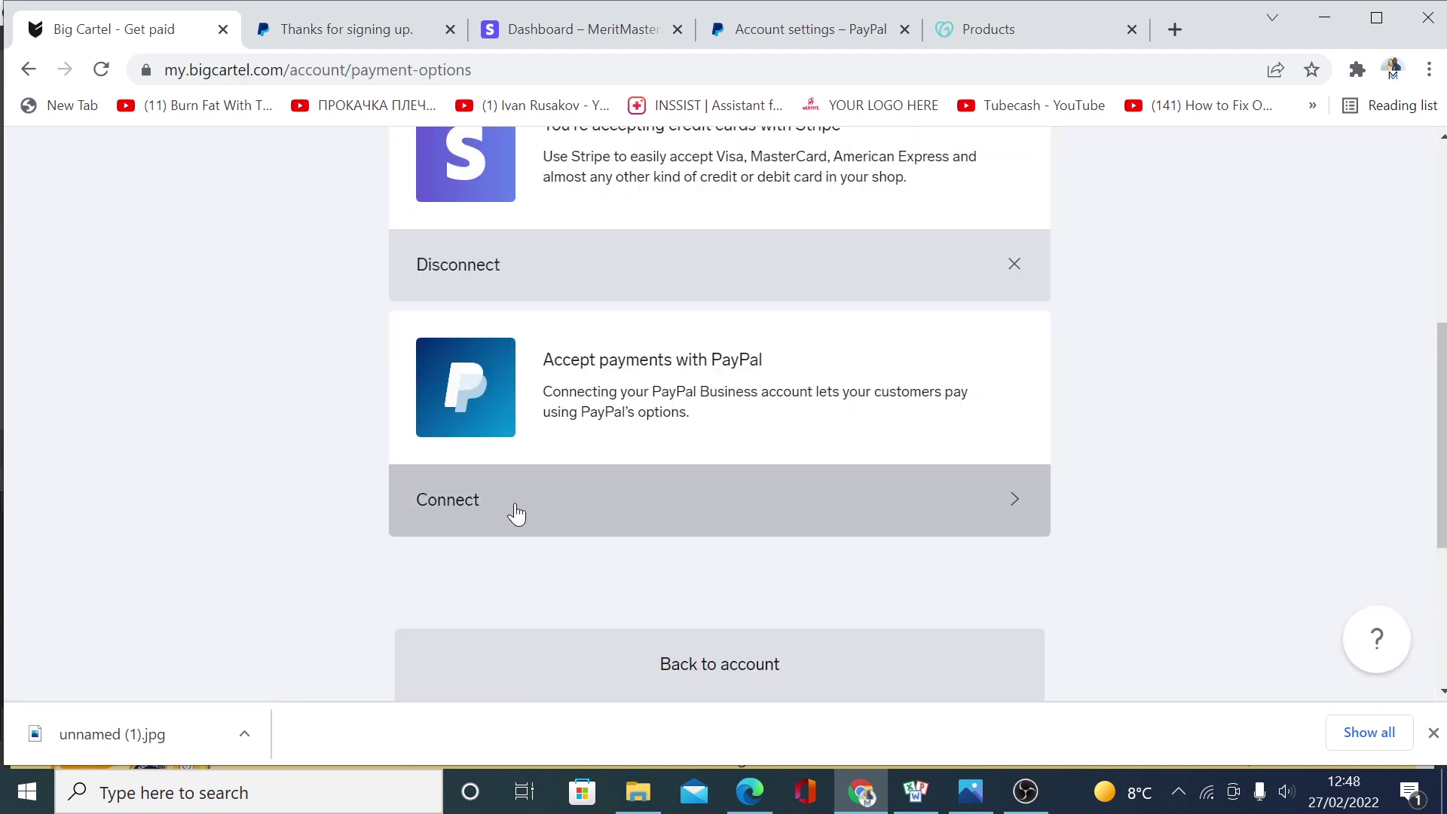
left_click(456, 503)
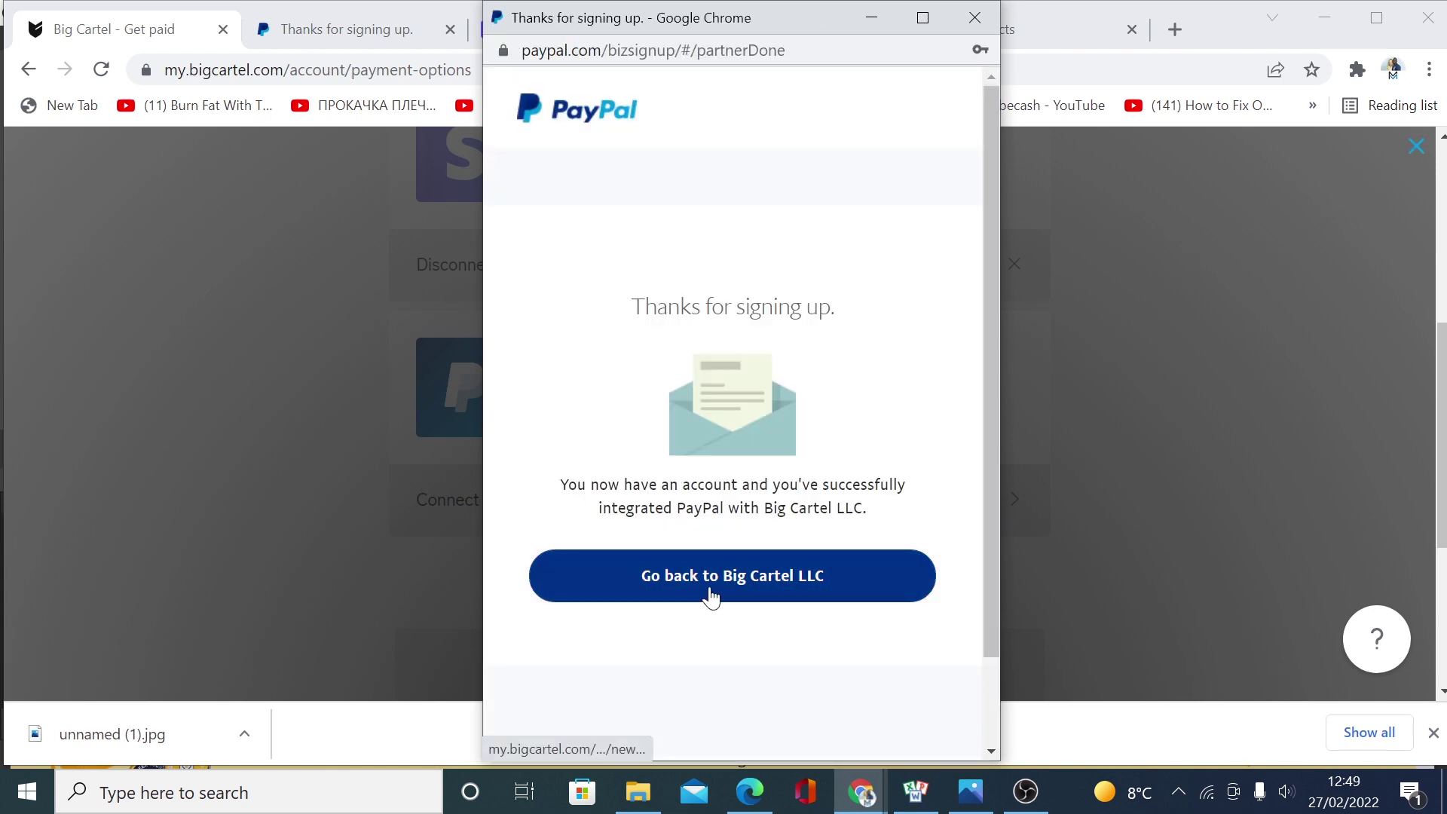
left_click(711, 591)
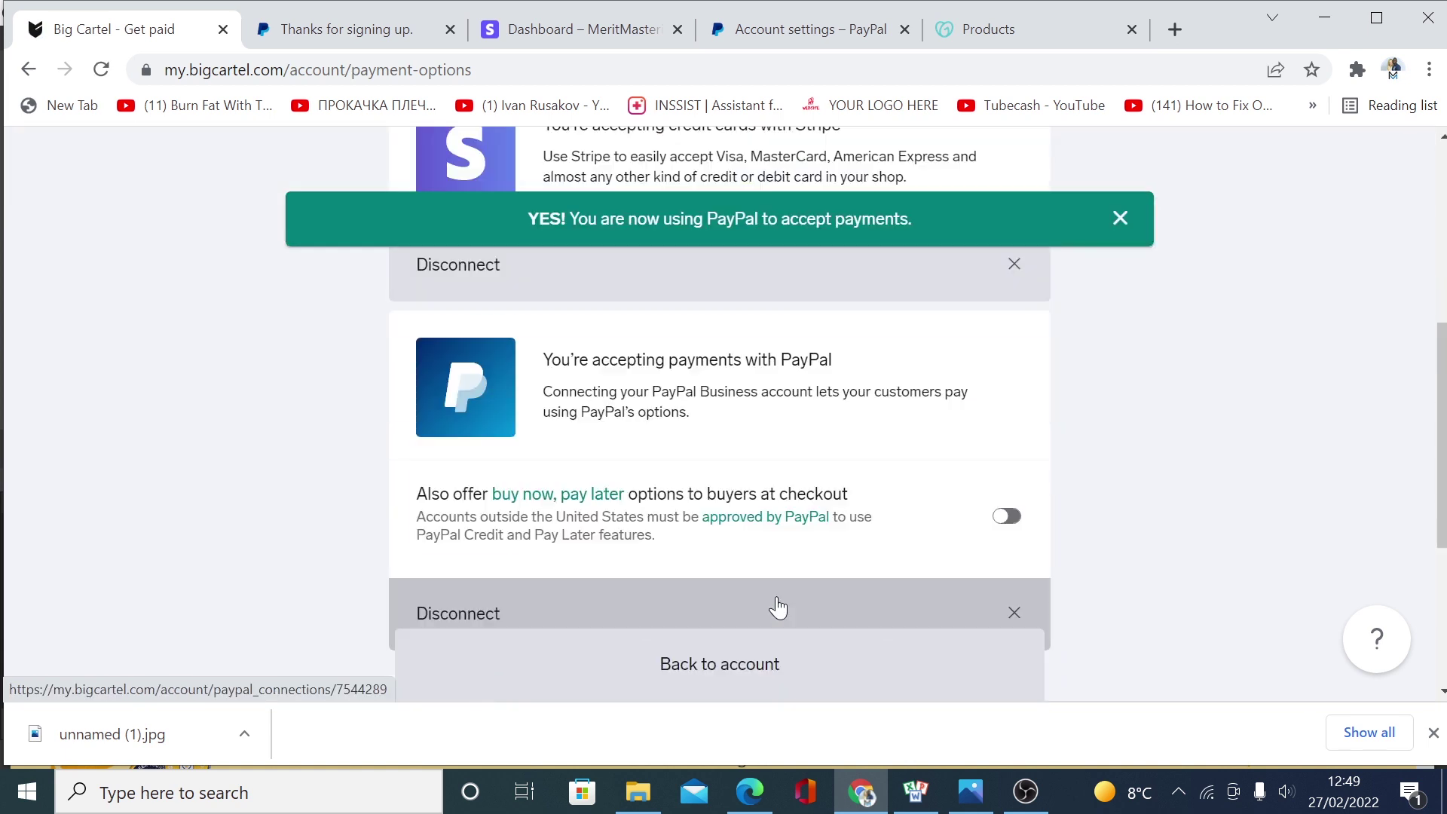
left_click(716, 688)
- Open the shop's design editor from the account page and show the available themes
scroll(897, 489, "down", 5)
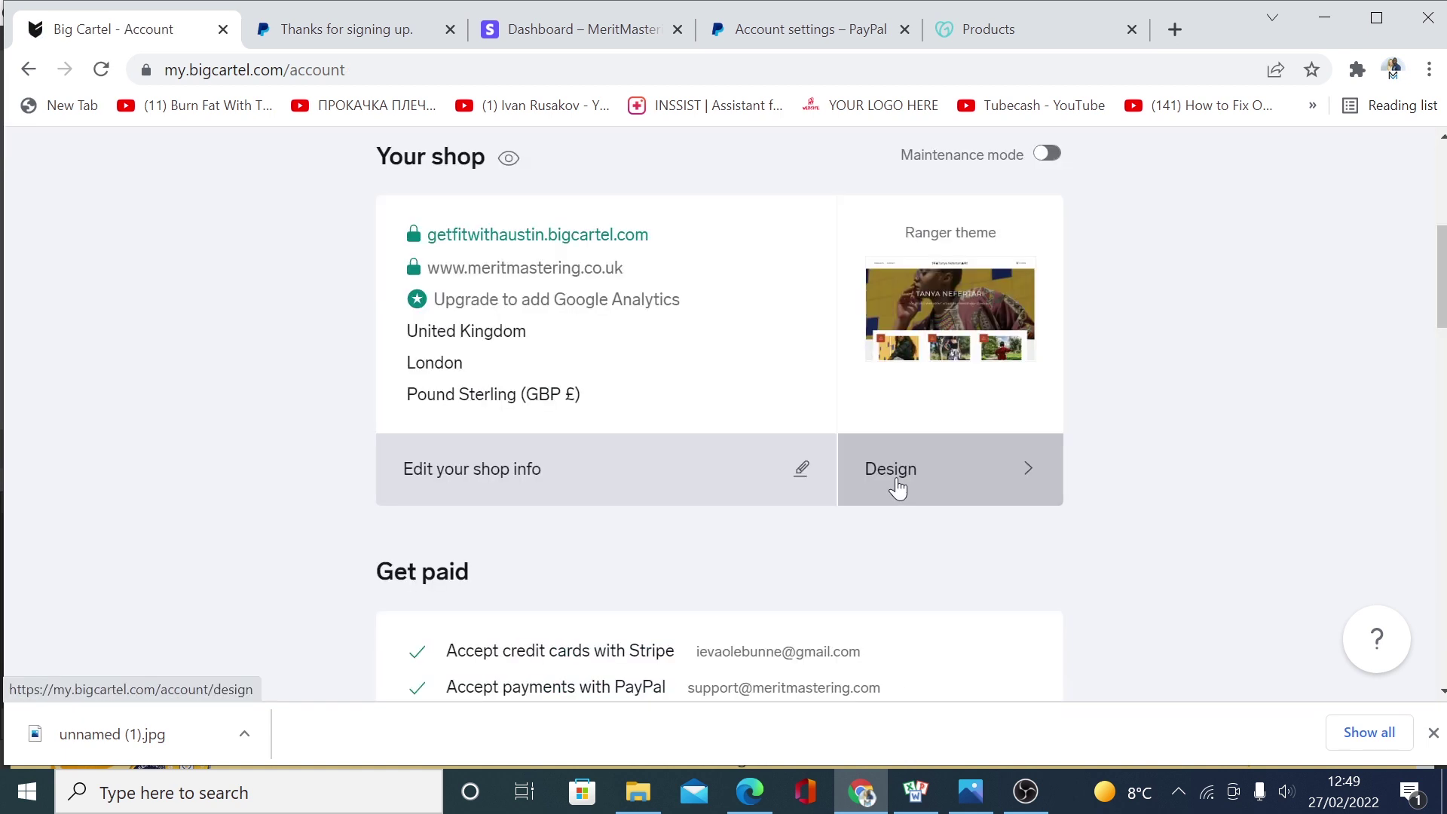
left_click(896, 477)
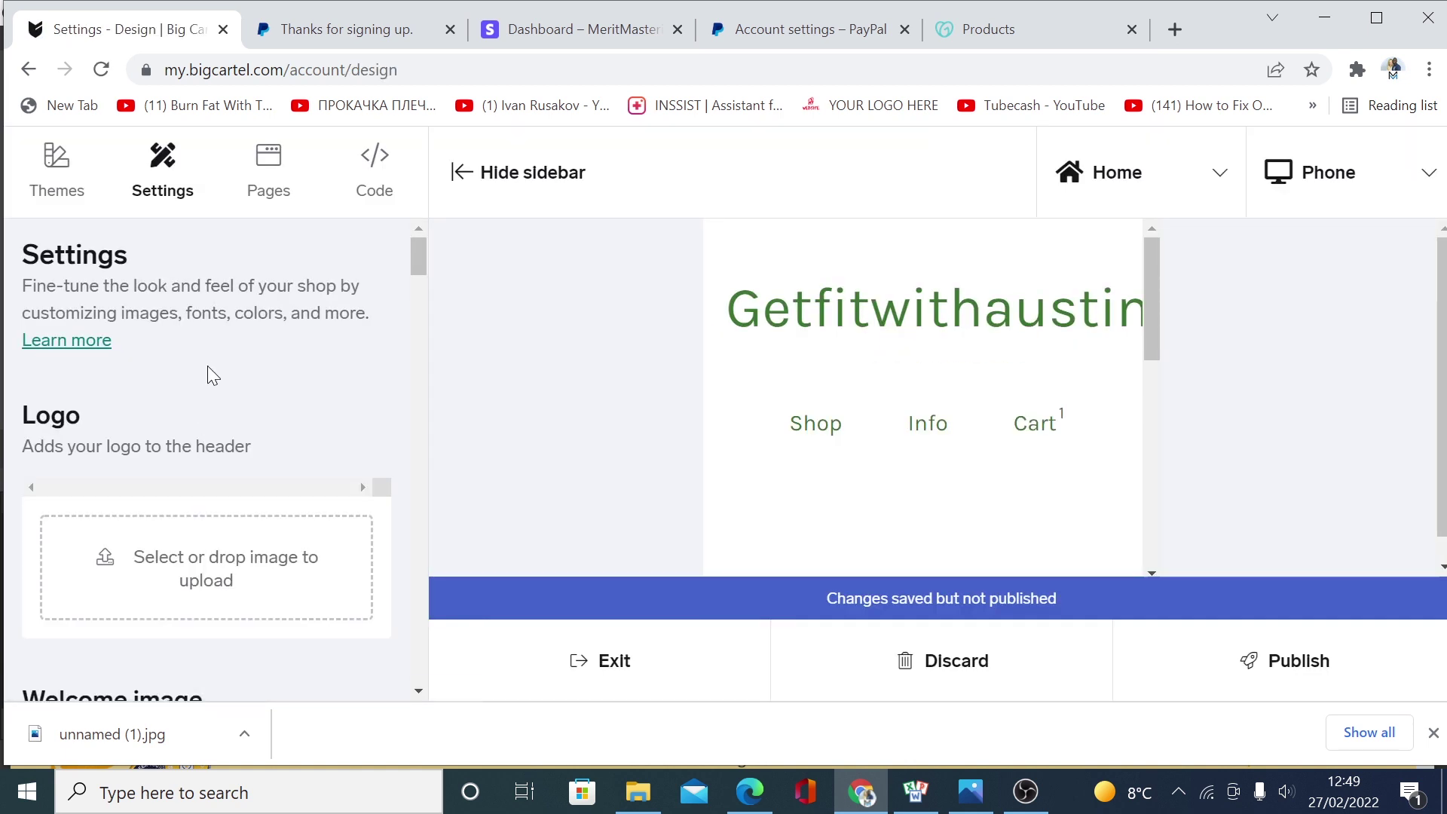
left_click(62, 187)
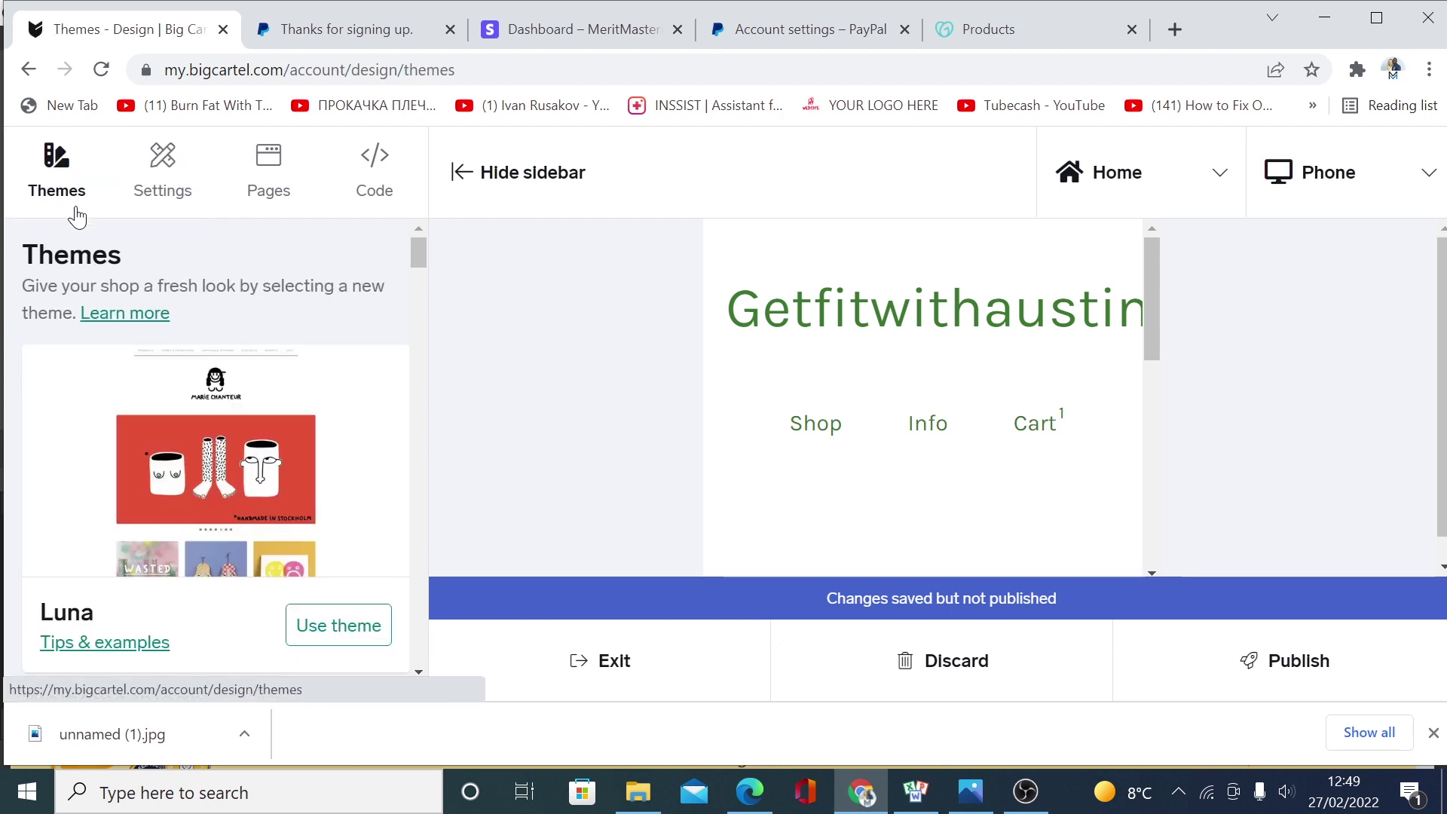
- Look through the available shop themes, from Luna to Nova, and return to the current Sunscreen theme
scroll(176, 401, "down", 2)
scroll(177, 424, "down", 15)
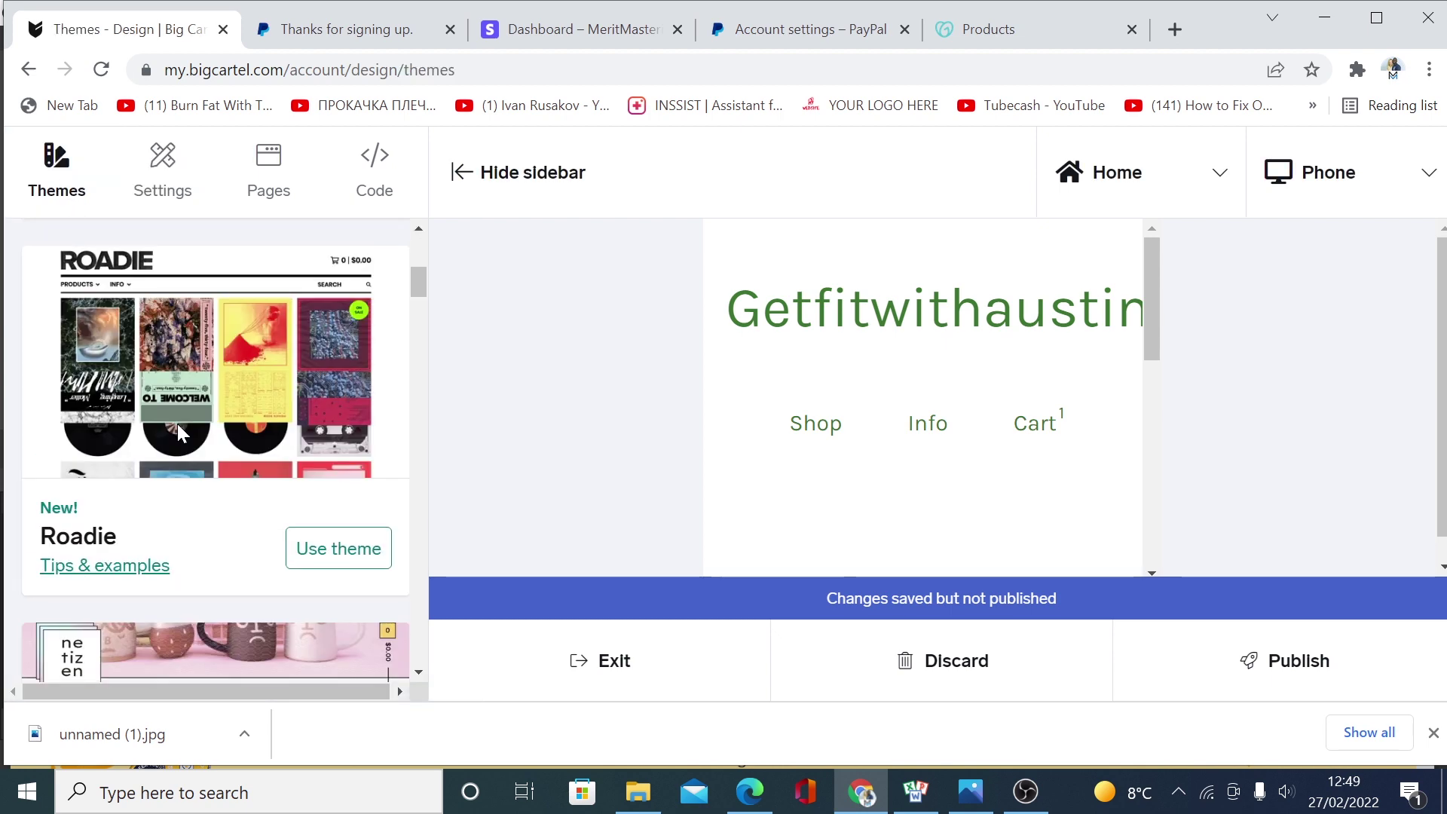
scroll(188, 446, "down", 20)
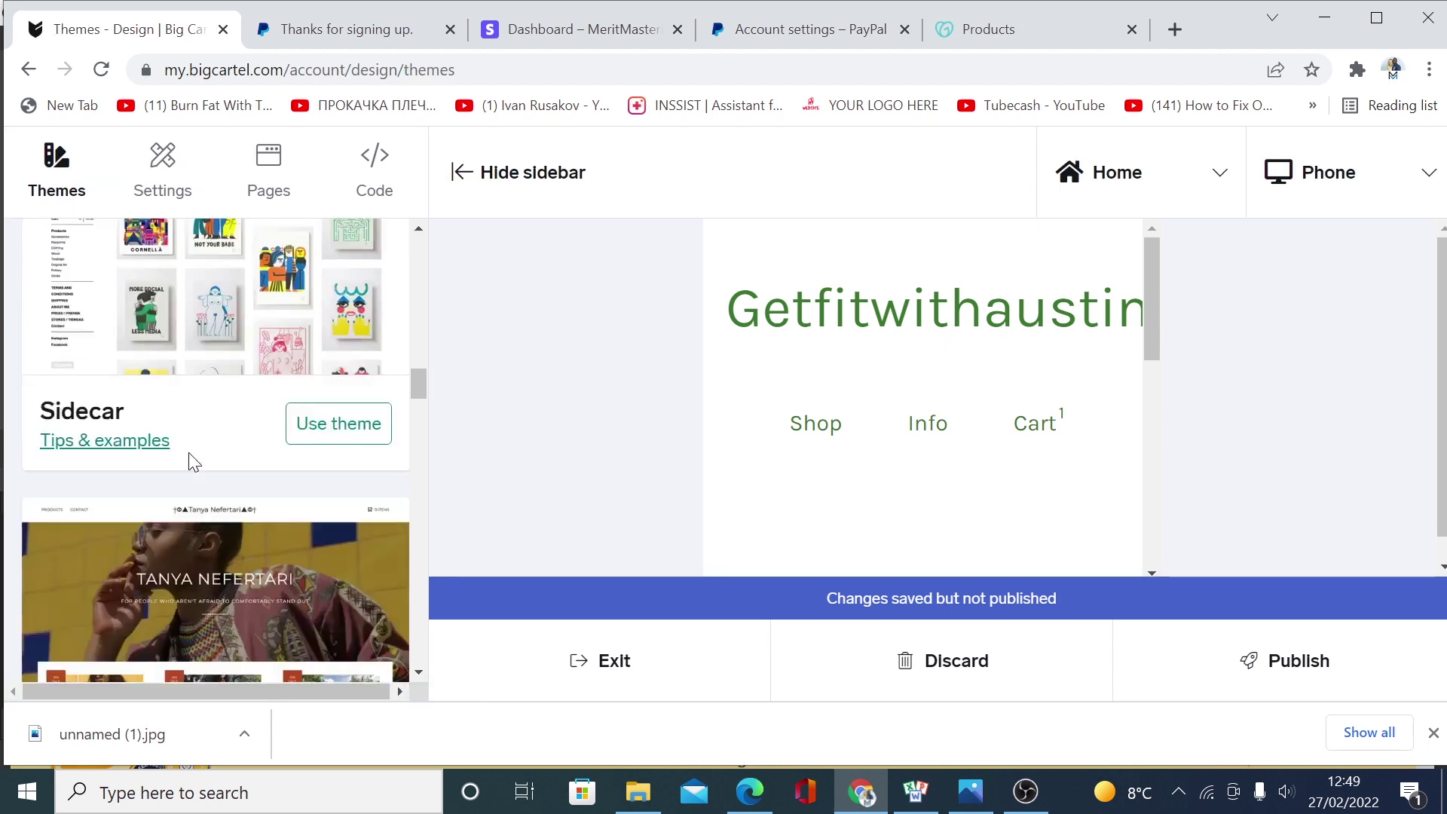
scroll(200, 437, "down", 20)
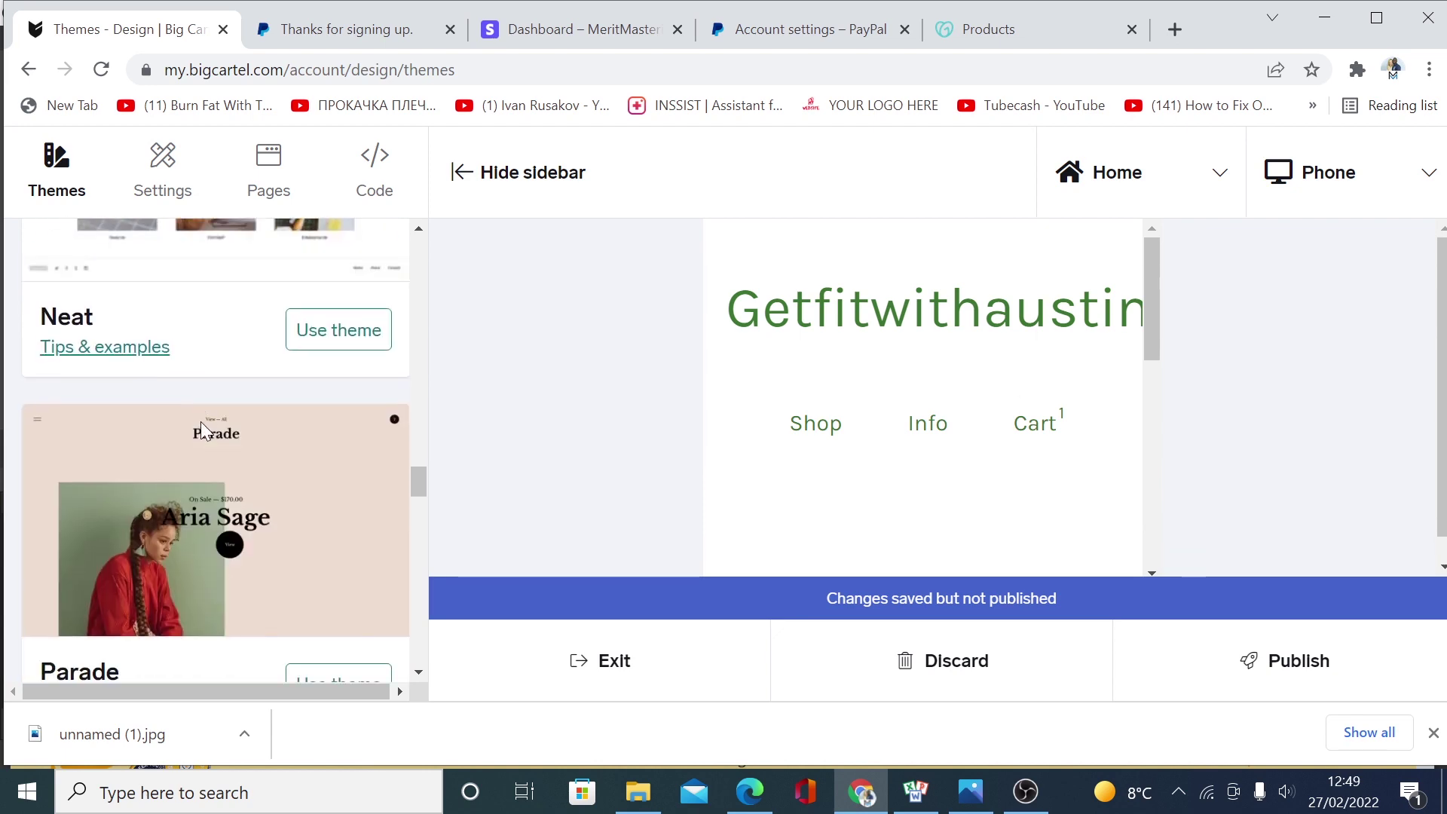
scroll(200, 460, "down", 12)
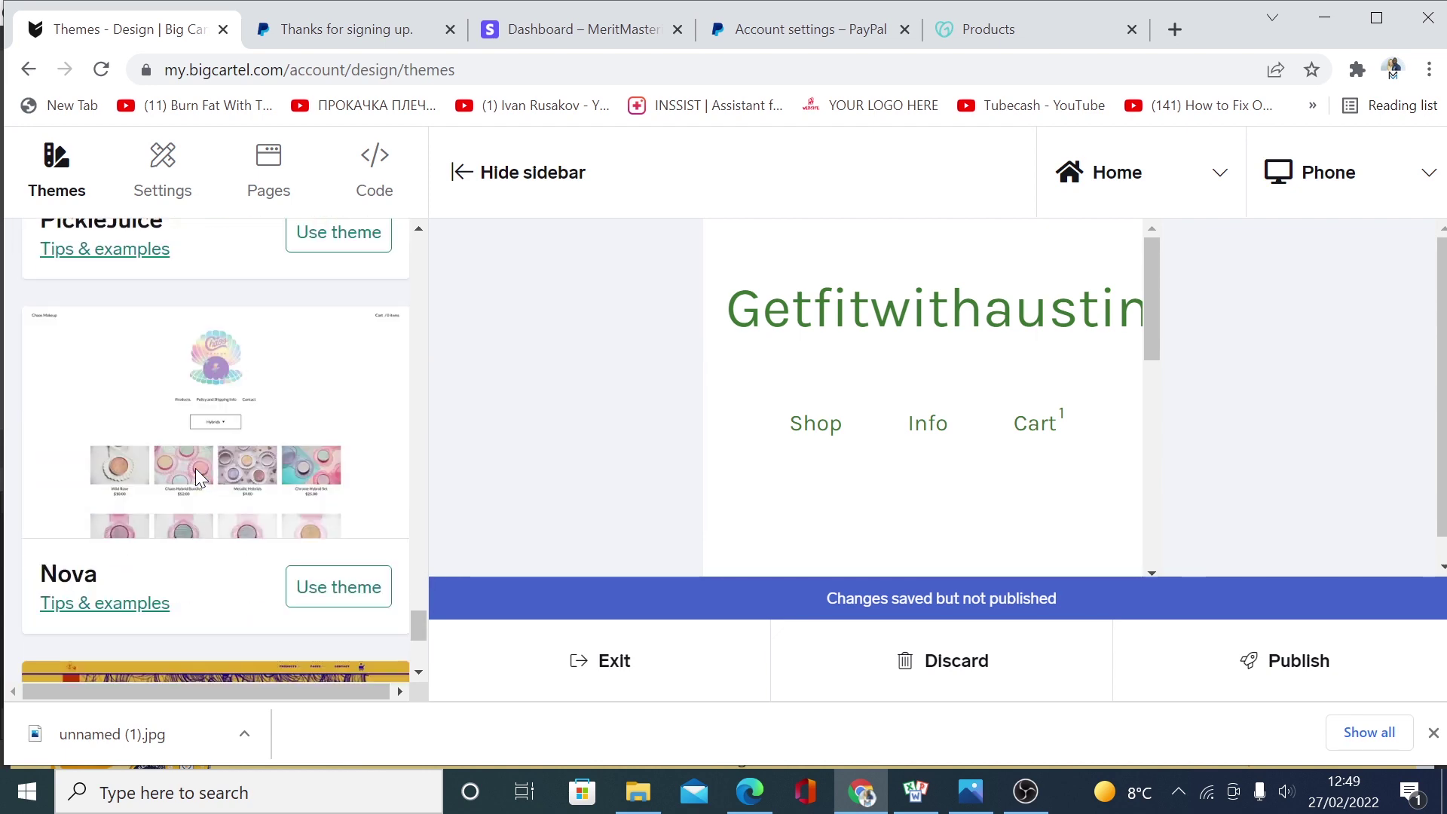
scroll(225, 491, "up", 20)
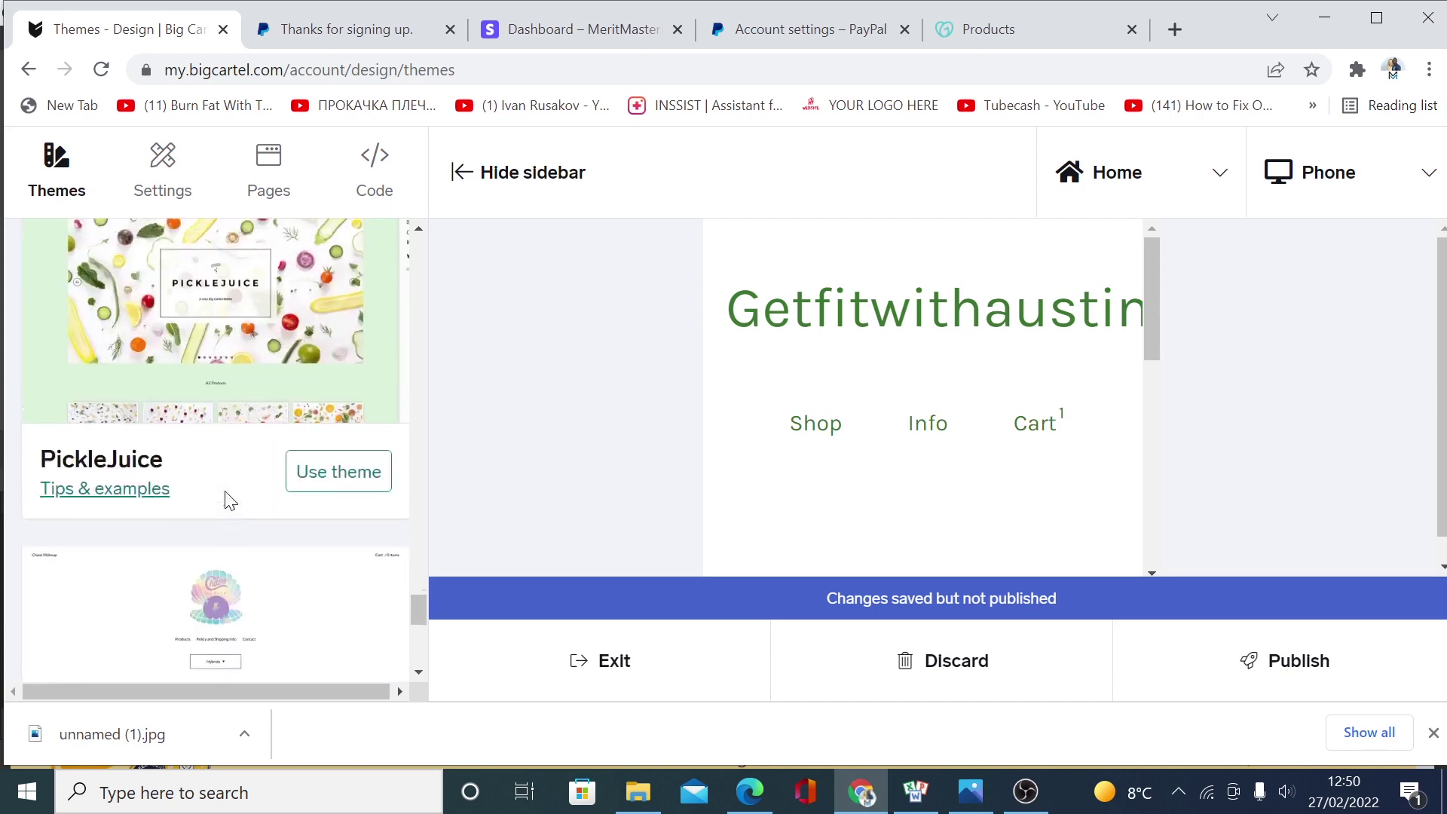
scroll(235, 466, "up", 20)
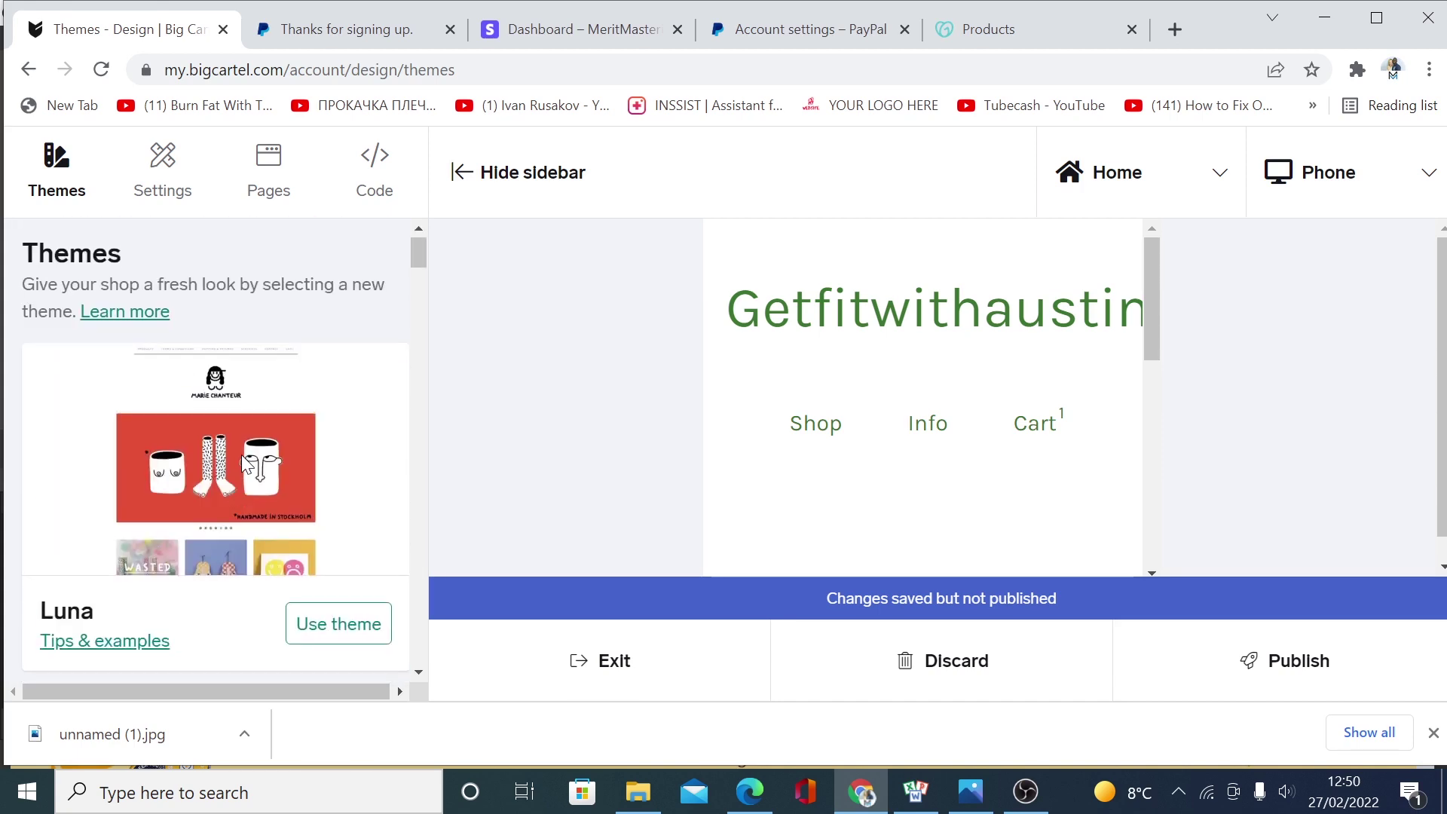
scroll(241, 457, "down", 10)
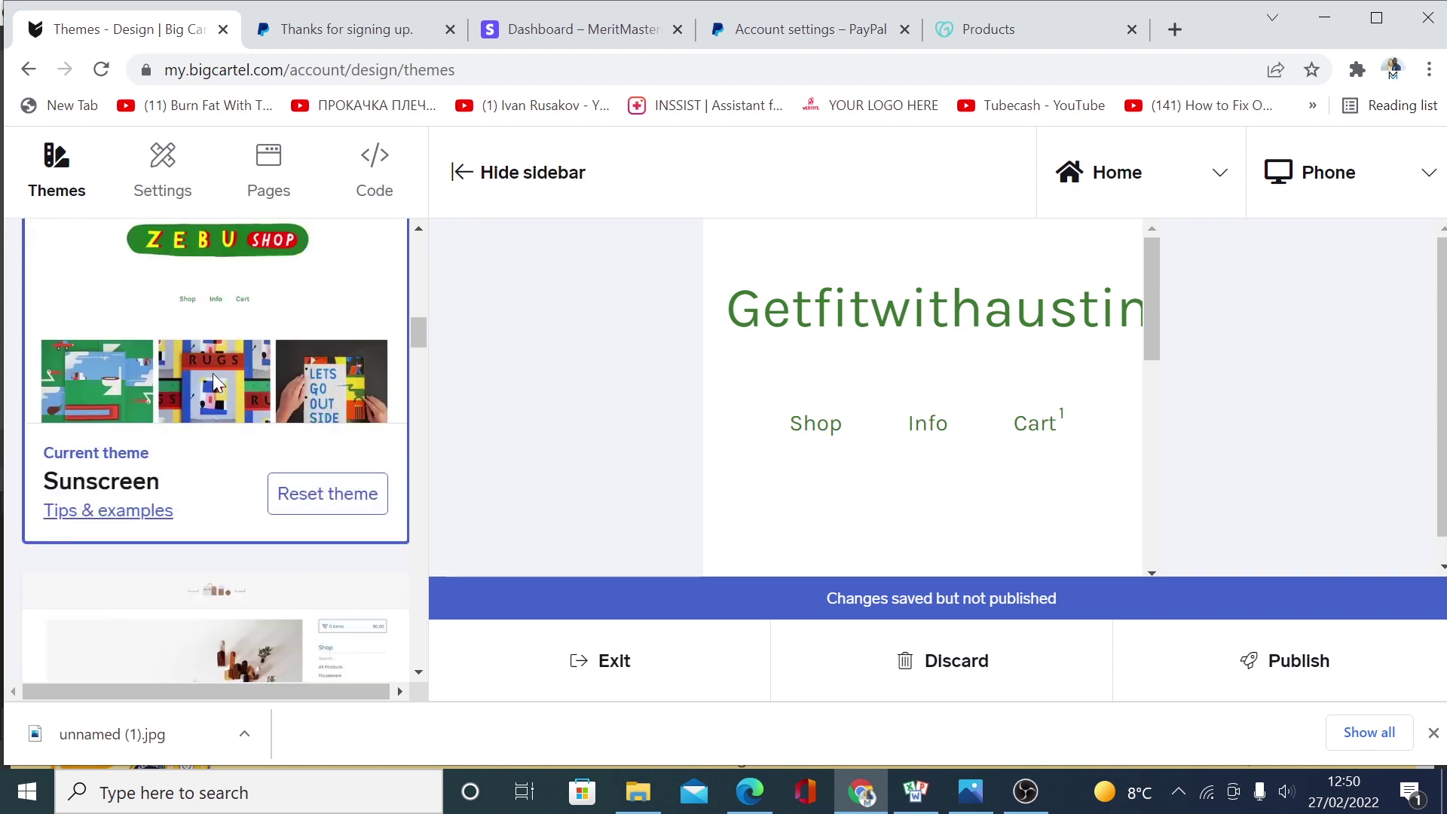
- Examine the Sunscreen theme's help page and demo store, close the demo, and return to the theme list
left_click(115, 518)
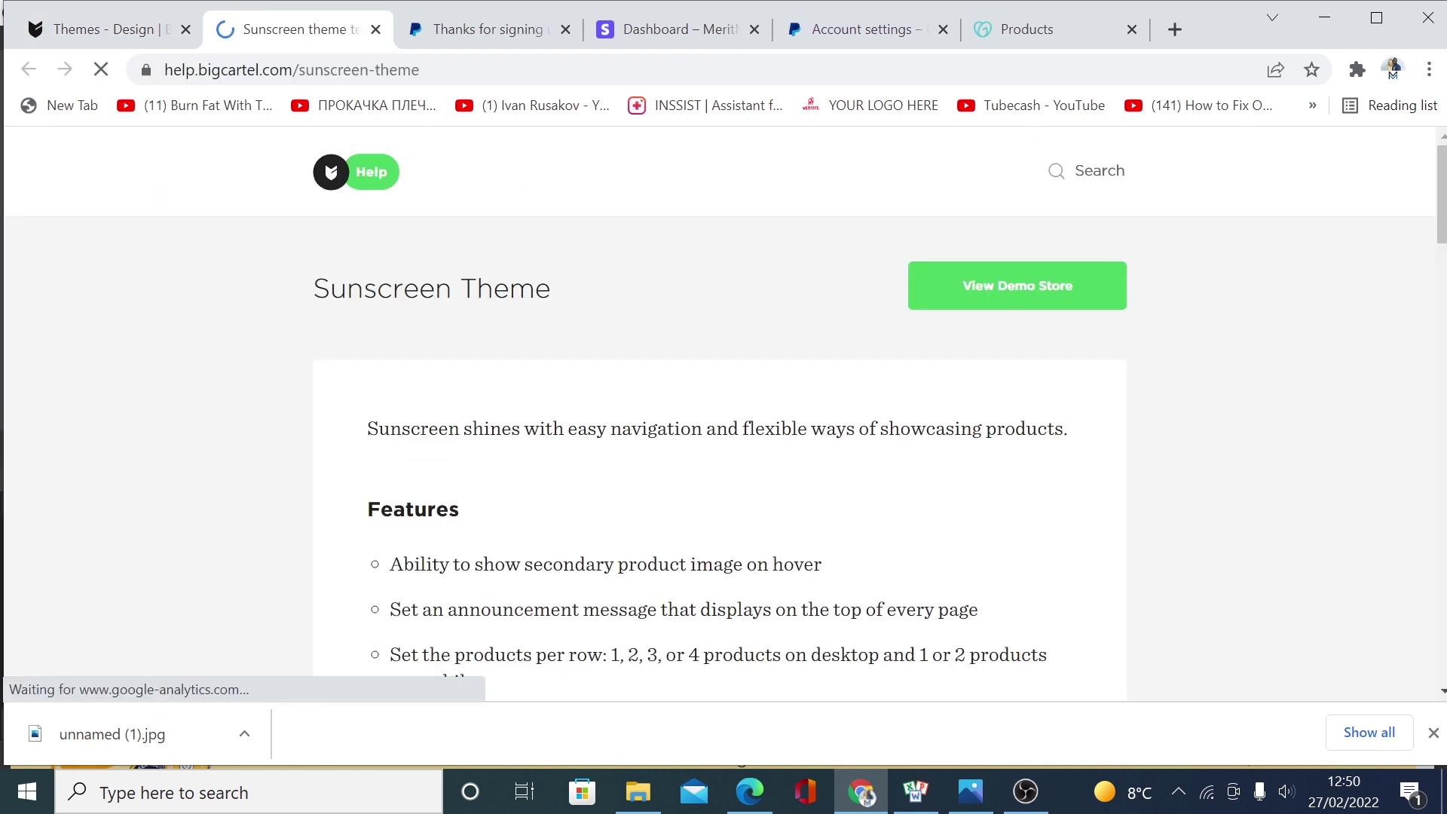
left_click(1000, 294)
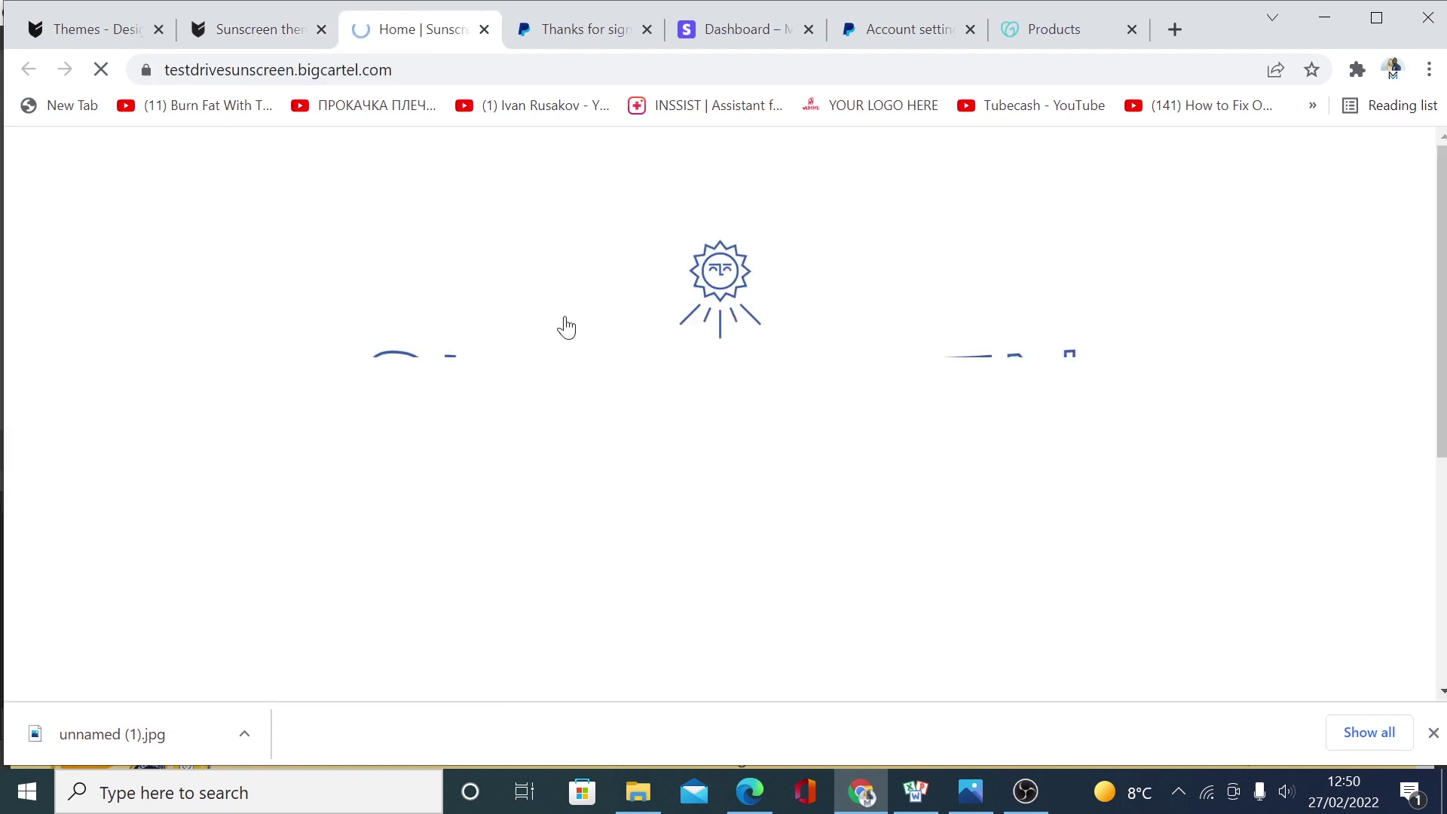
scroll(671, 386, "down", 20)
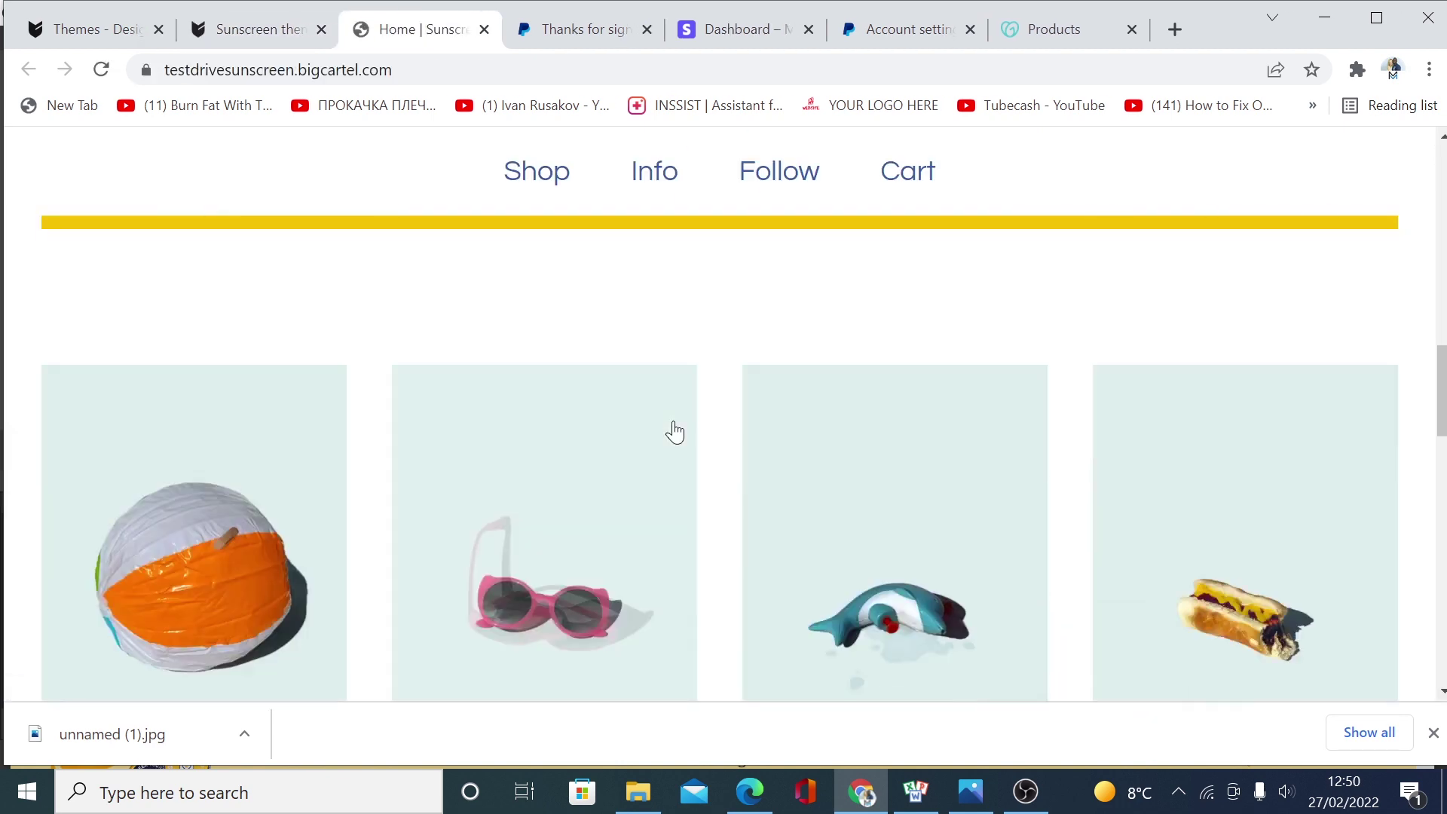
scroll(708, 452, "up", 20)
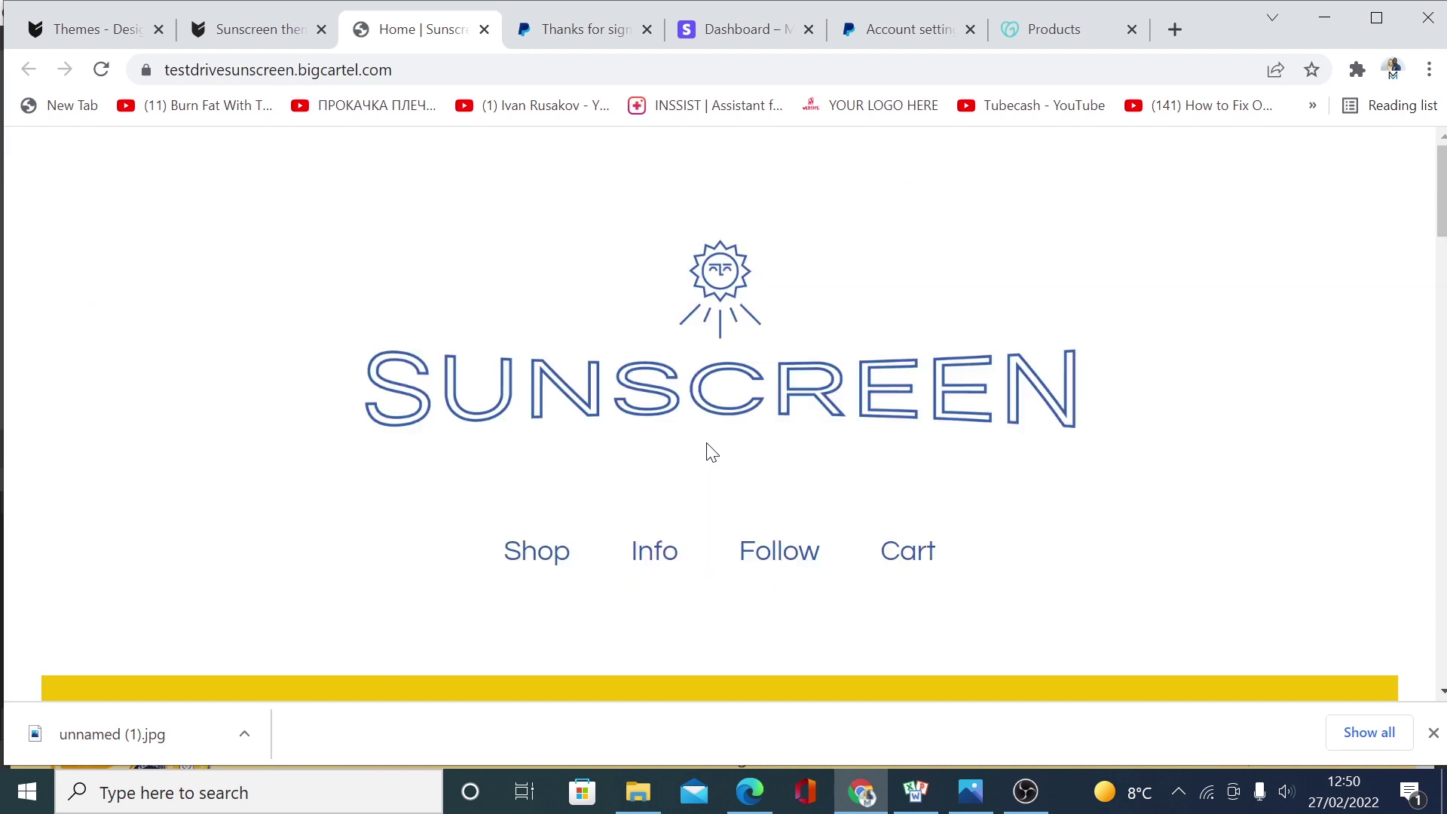
scroll(705, 423, "down", 5)
scroll(701, 426, "up", 5)
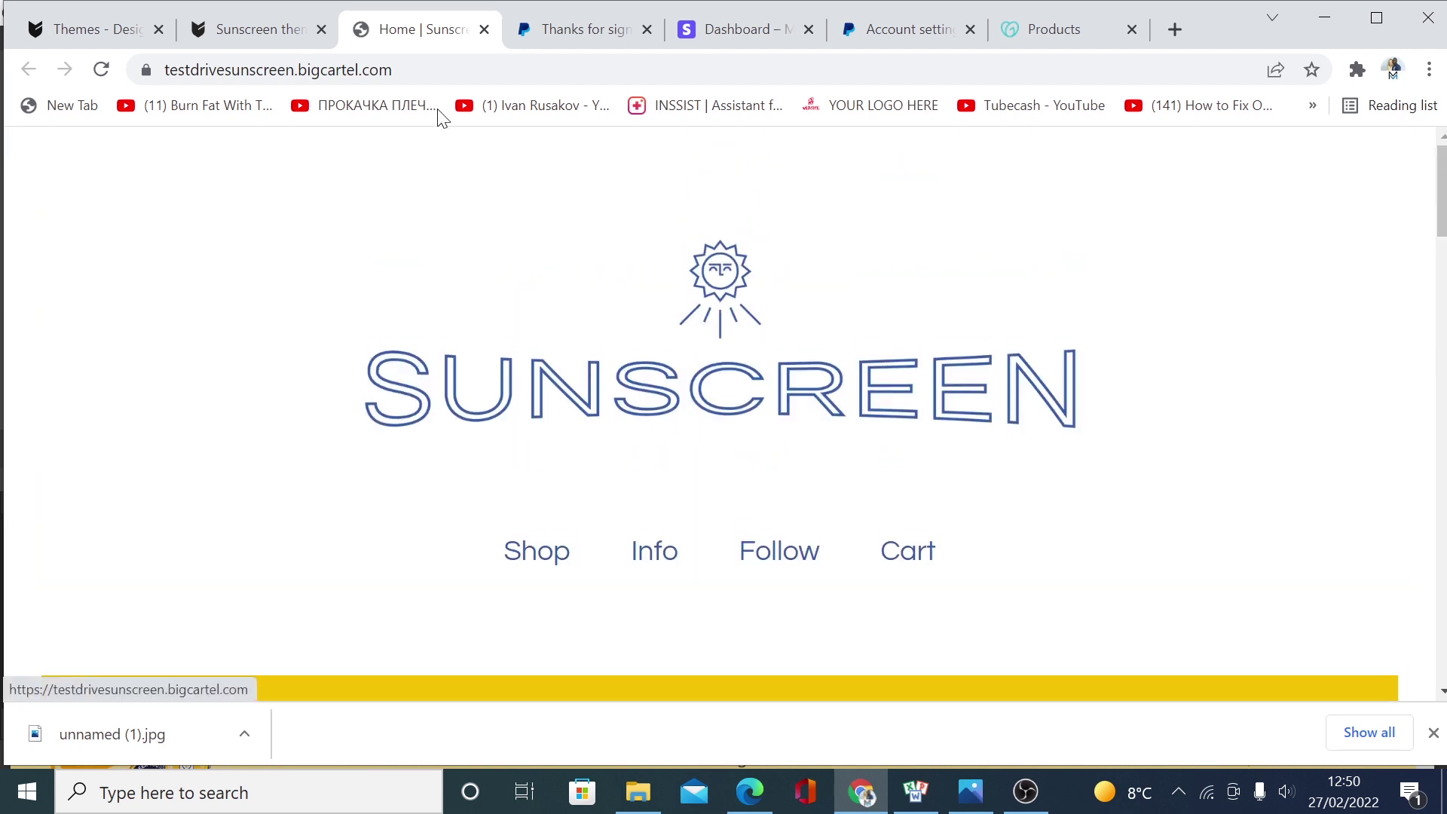
left_click(484, 29)
left_click(105, 28)
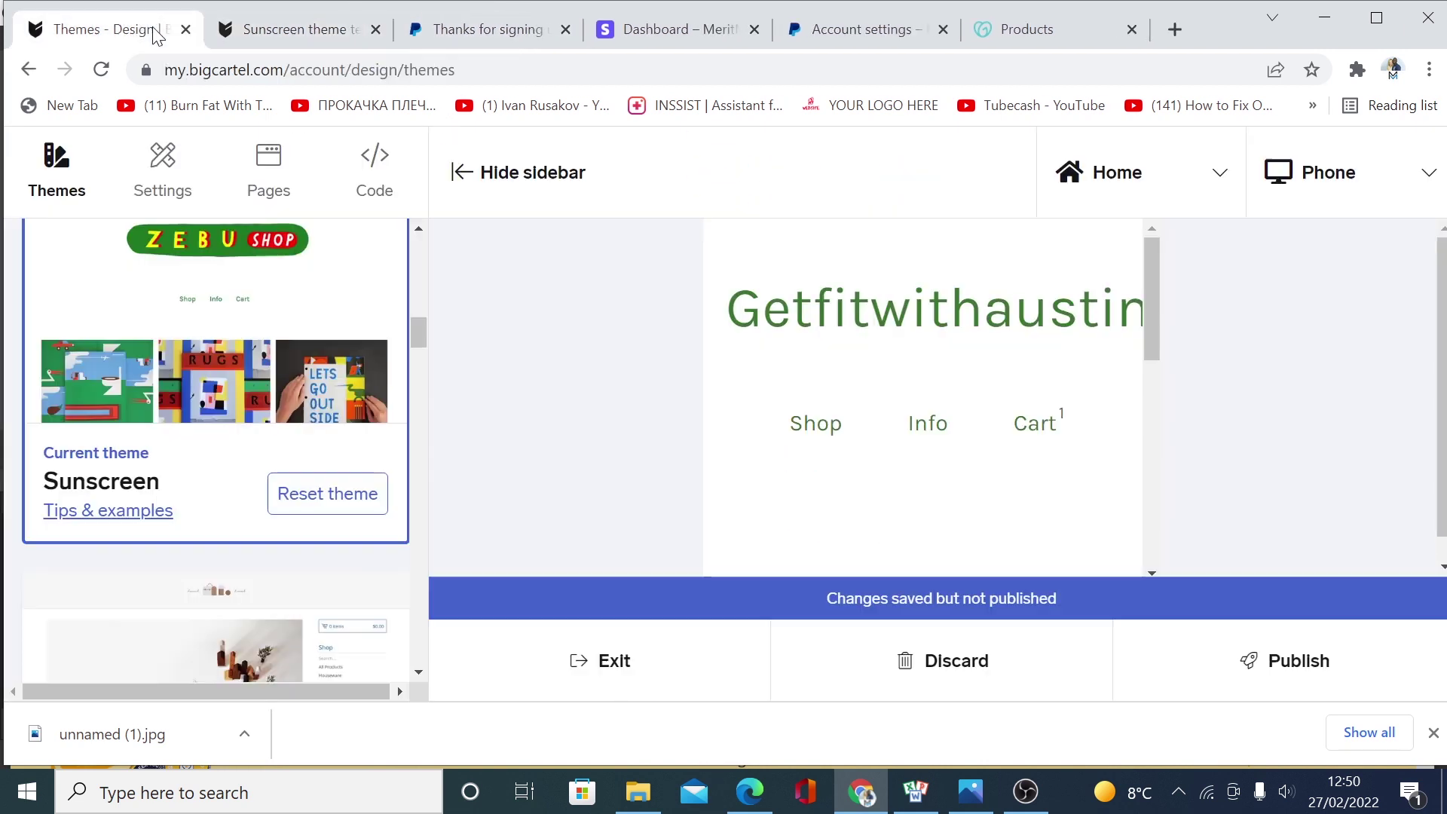
- Apply the Ranger theme to the shop and confirm replacing the current theme
scroll(290, 433, "down", 5)
scroll(288, 436, "down", 4)
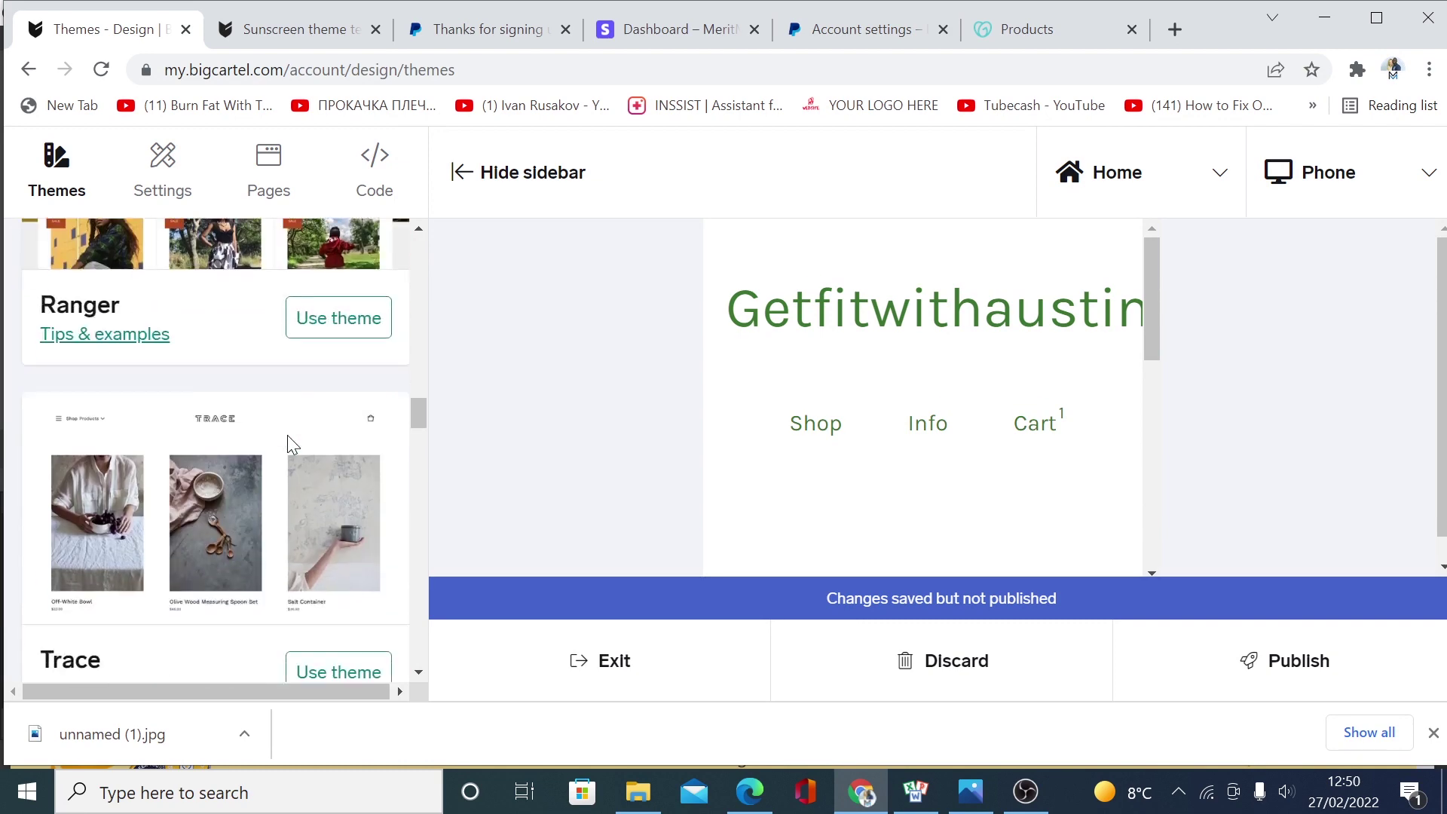
scroll(345, 444, "down", 6)
scroll(340, 446, "up", 10)
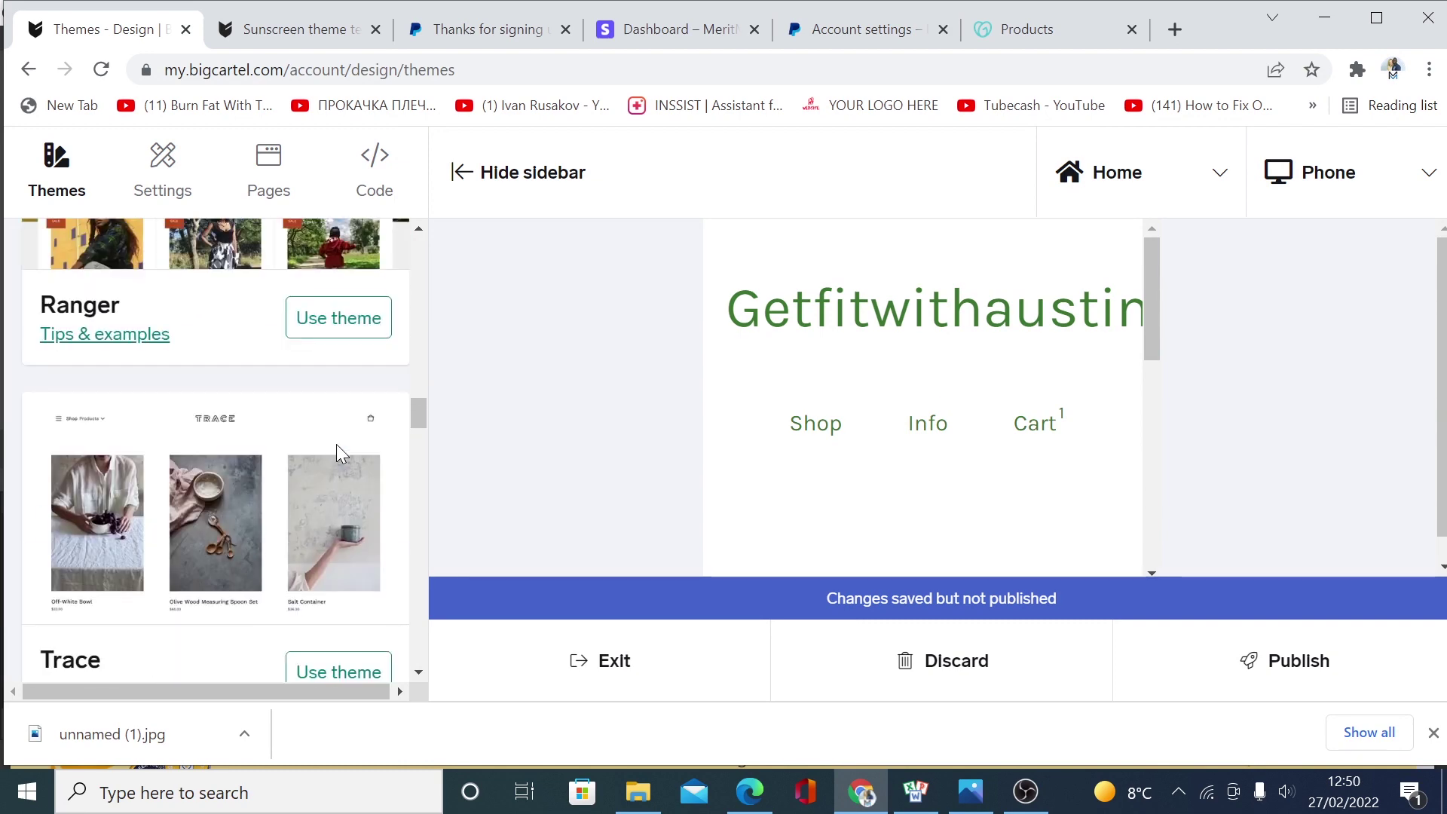
scroll(332, 423, "down", 4)
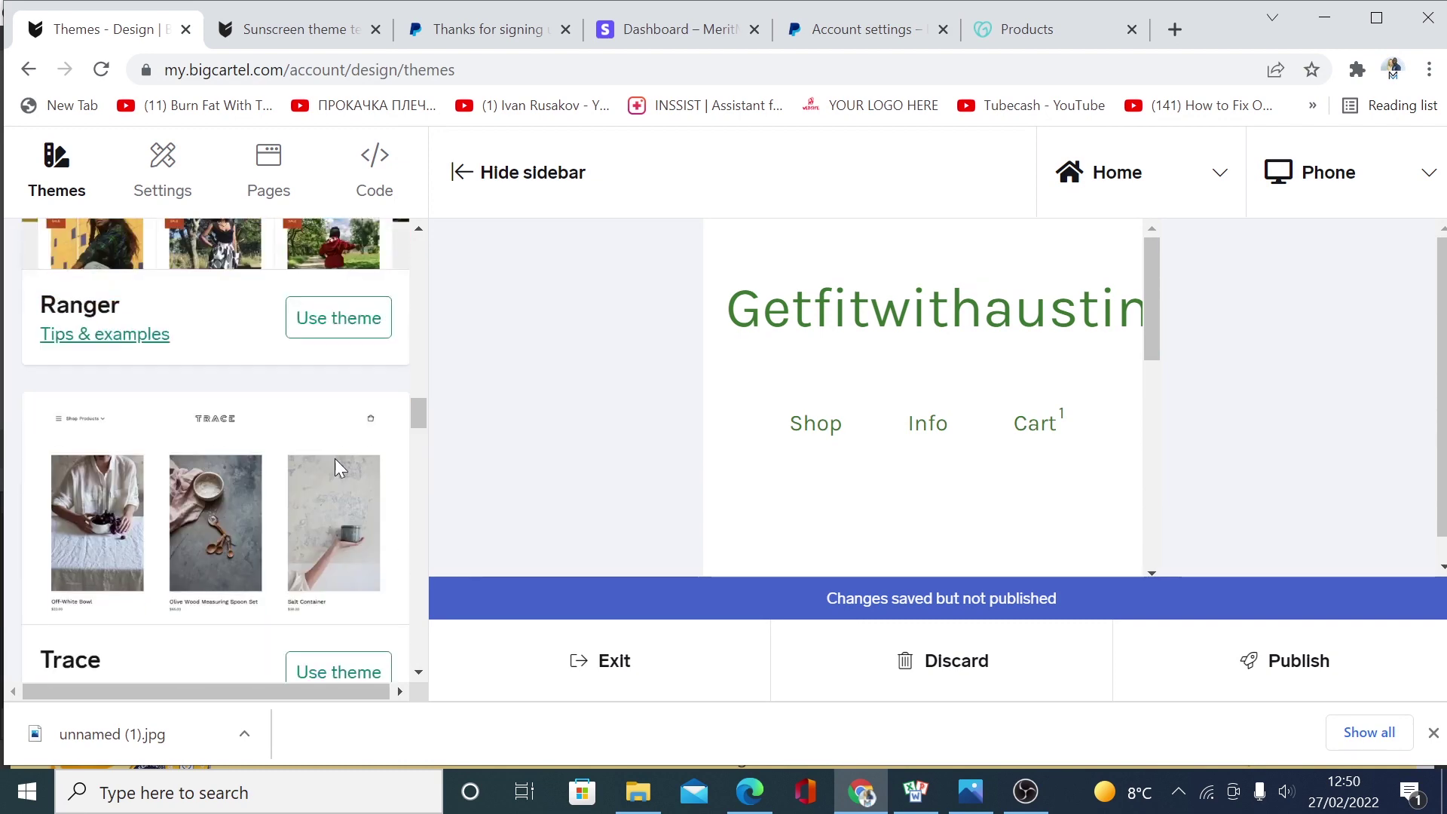
left_click(326, 328)
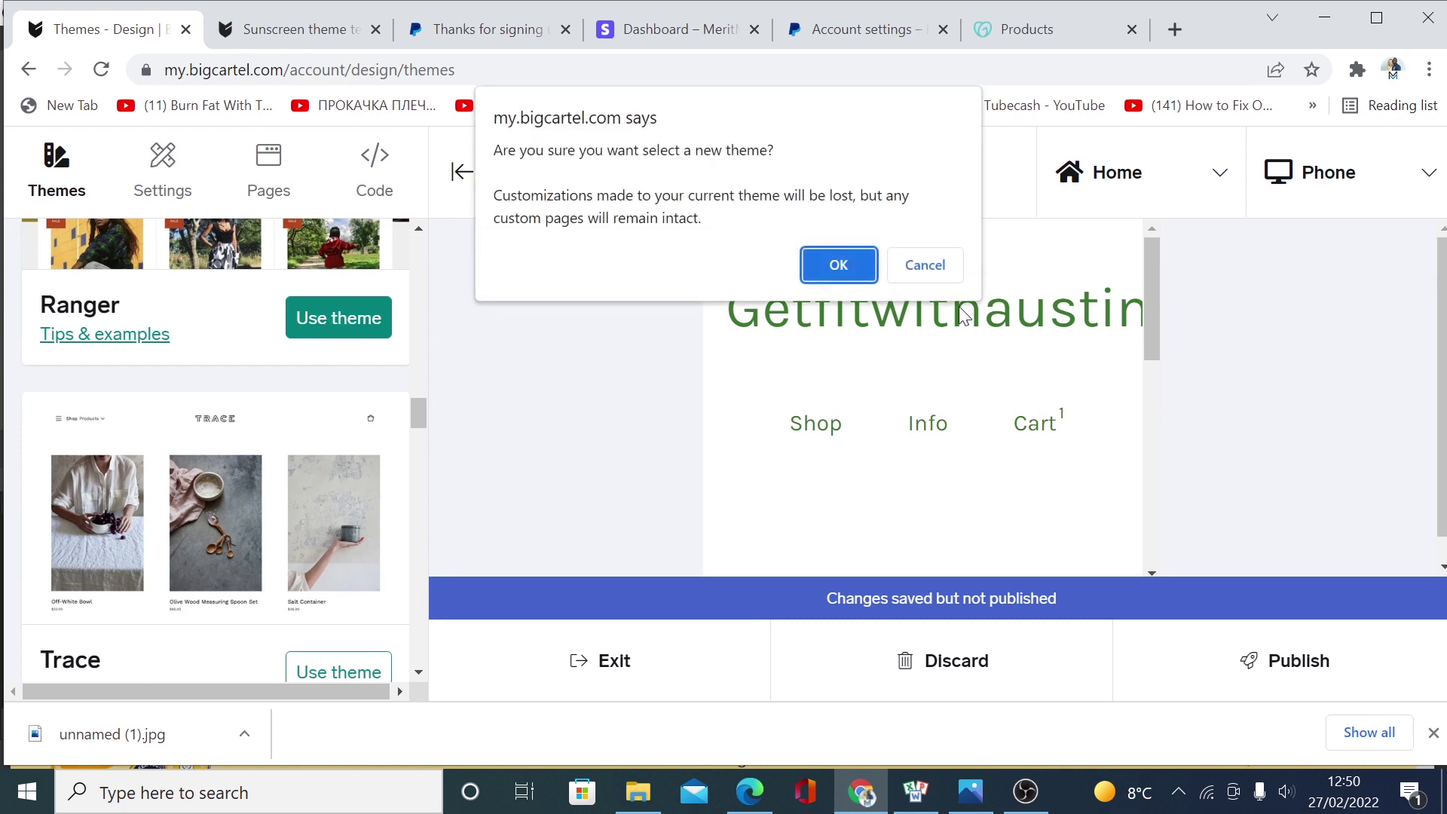
left_click(831, 268)
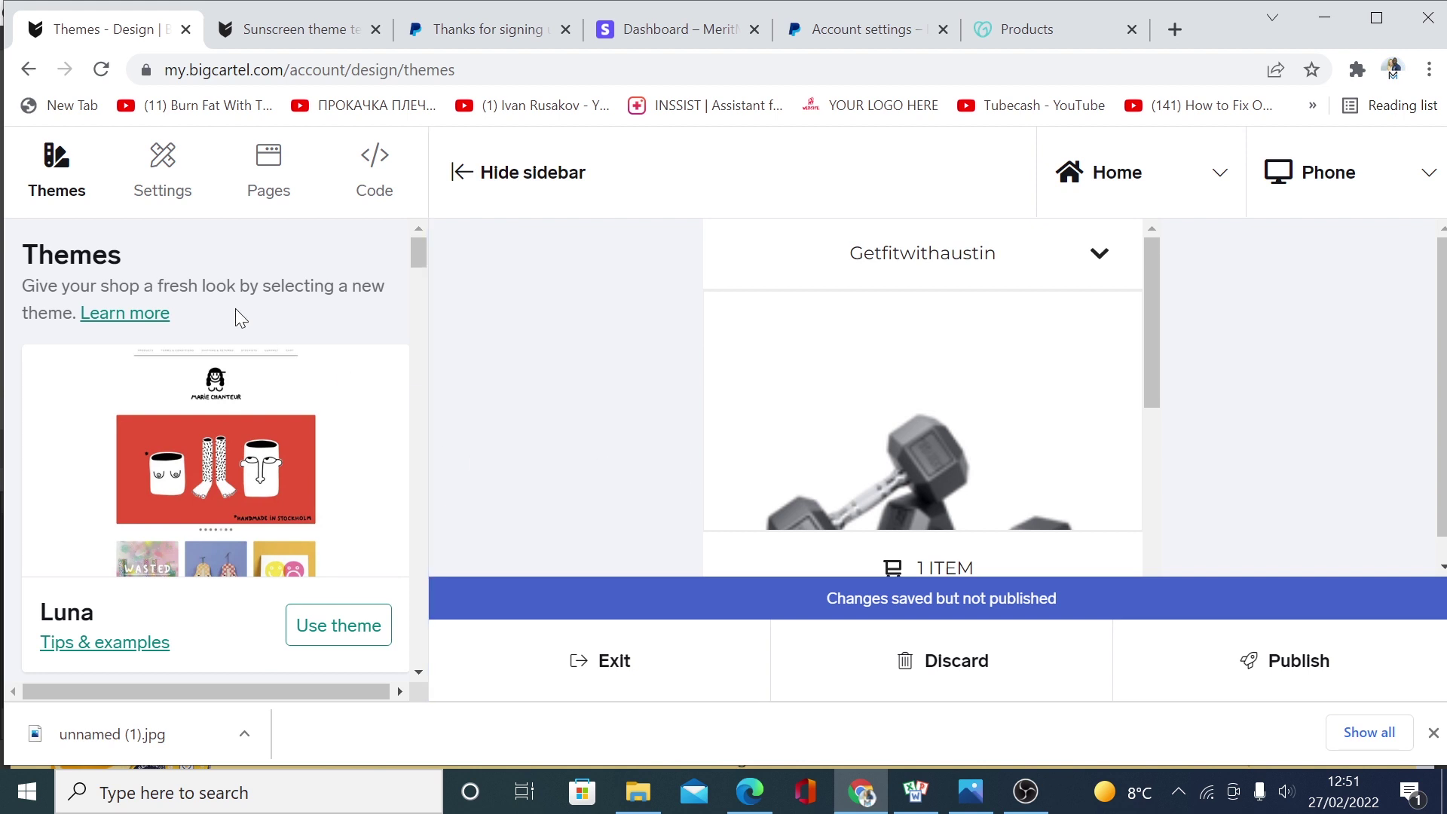
- Upload the Get+Fit+With+AuSTIN image from Downloads as the header logo in the theme settings
left_click(160, 188)
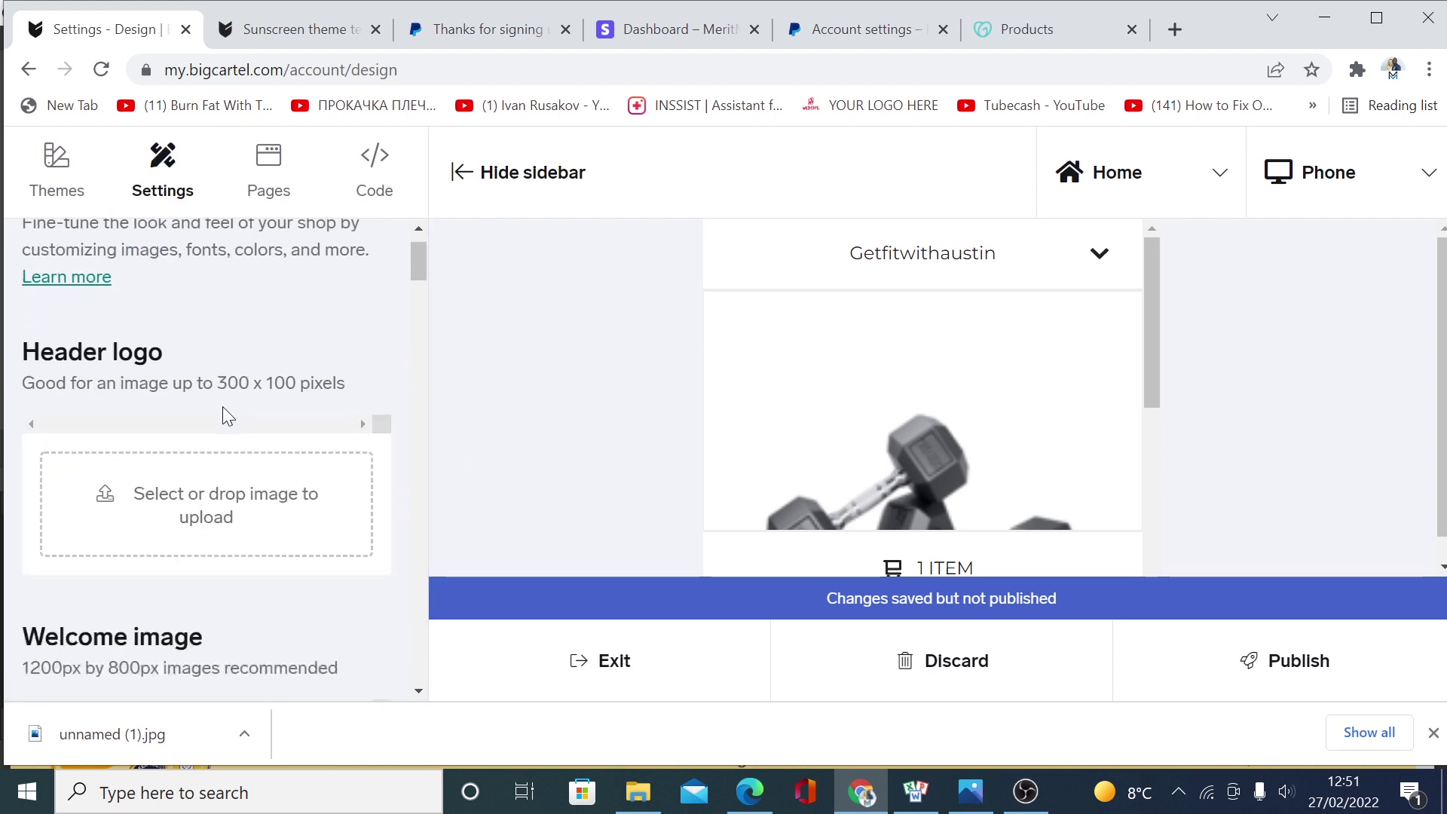
scroll(228, 415, "down", 2)
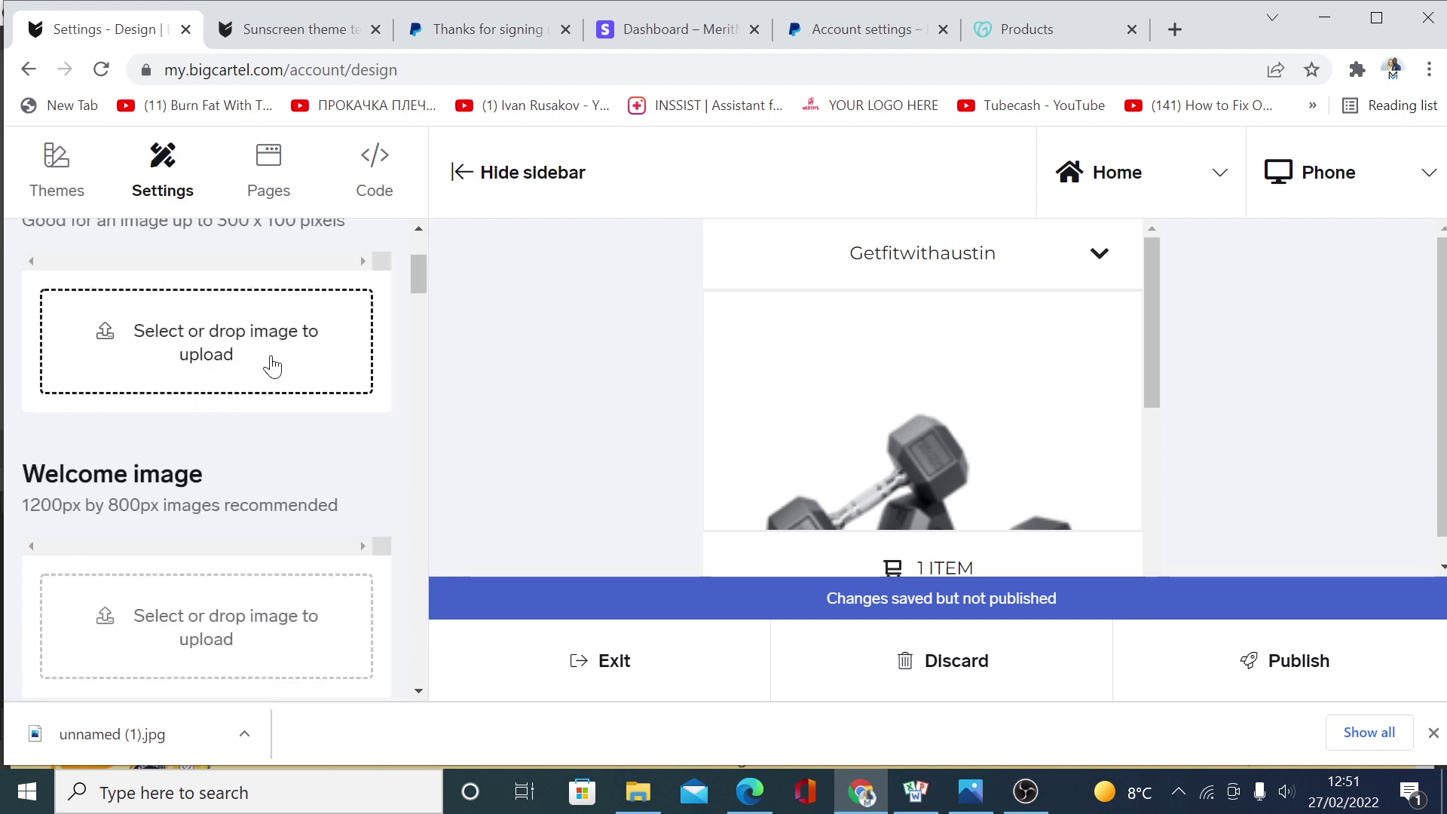
scroll(268, 368, "up", 1)
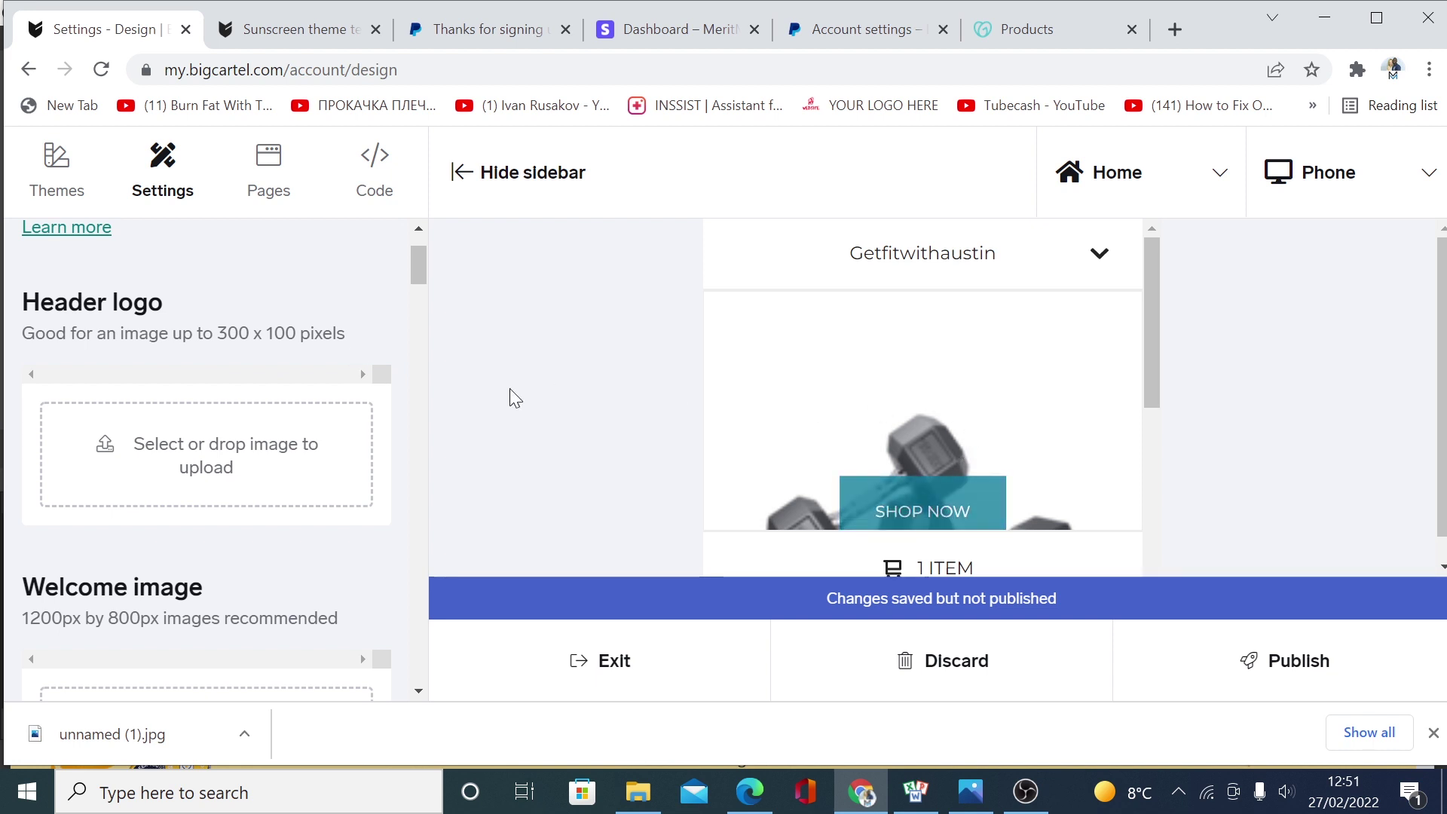
left_click(212, 471)
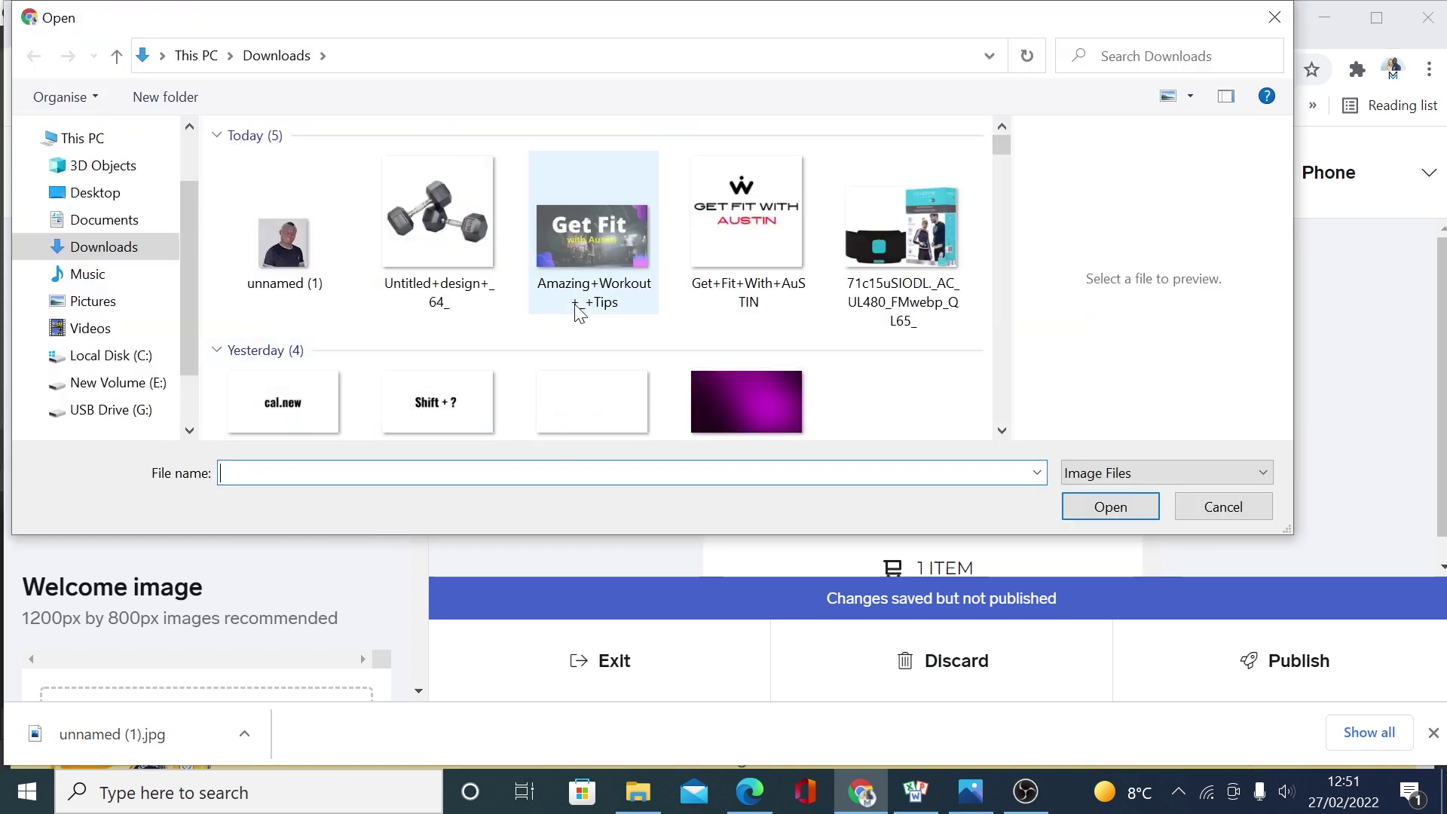
left_click(727, 220)
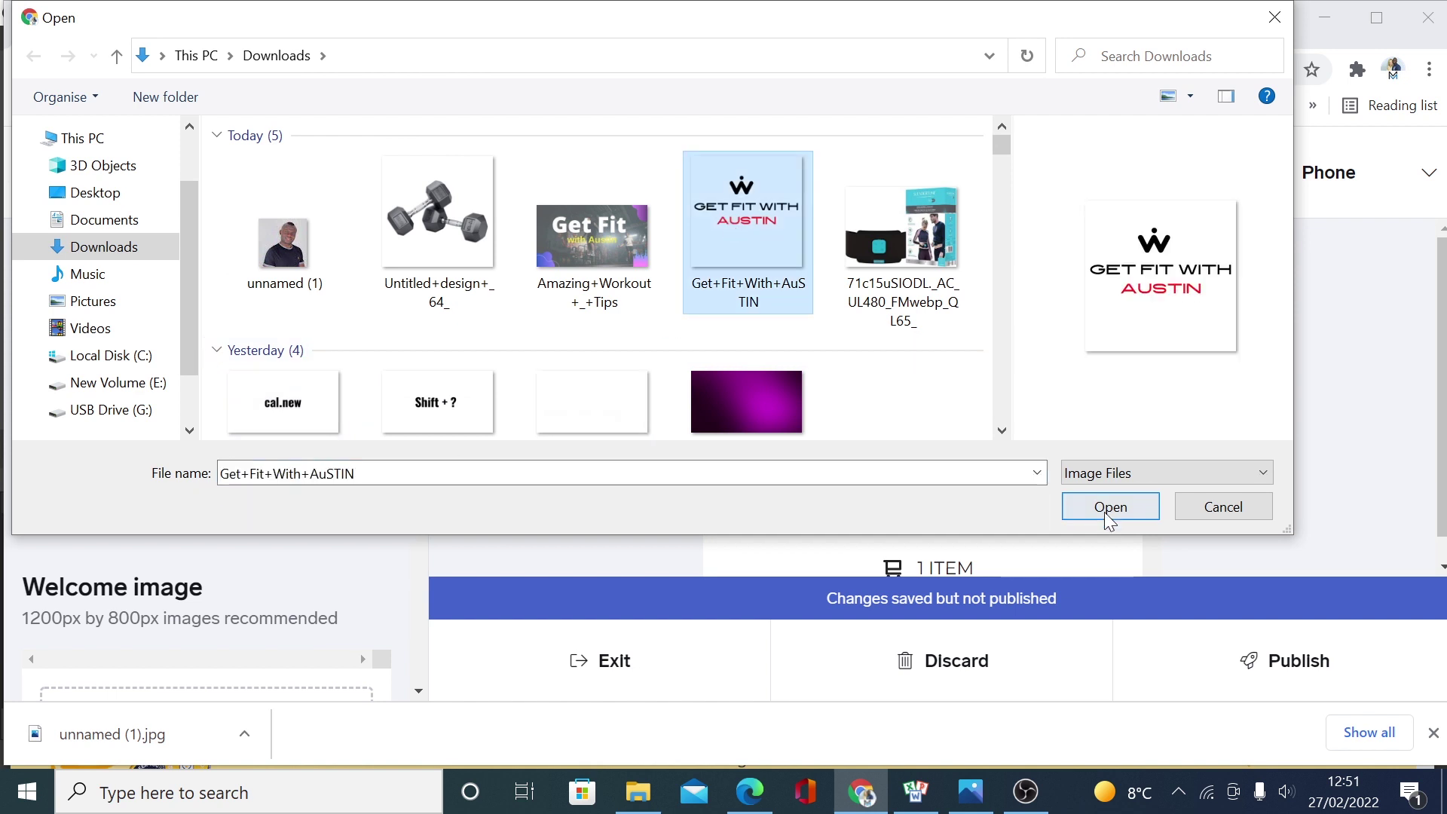
left_click(1104, 507)
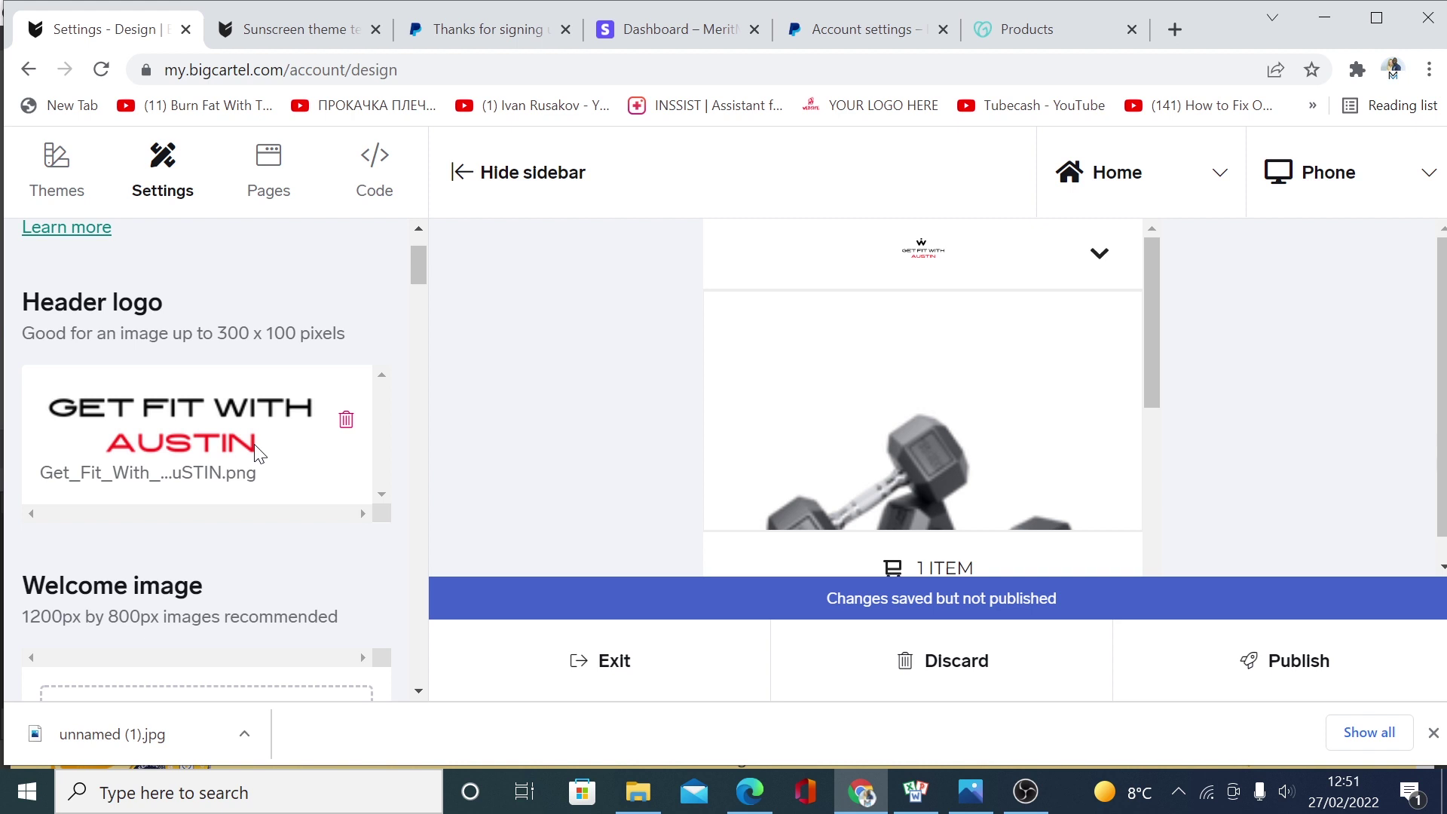
- Upload the Amazing+Workout+_+Tips image from Downloads as the welcome image
scroll(280, 474, "down", 3)
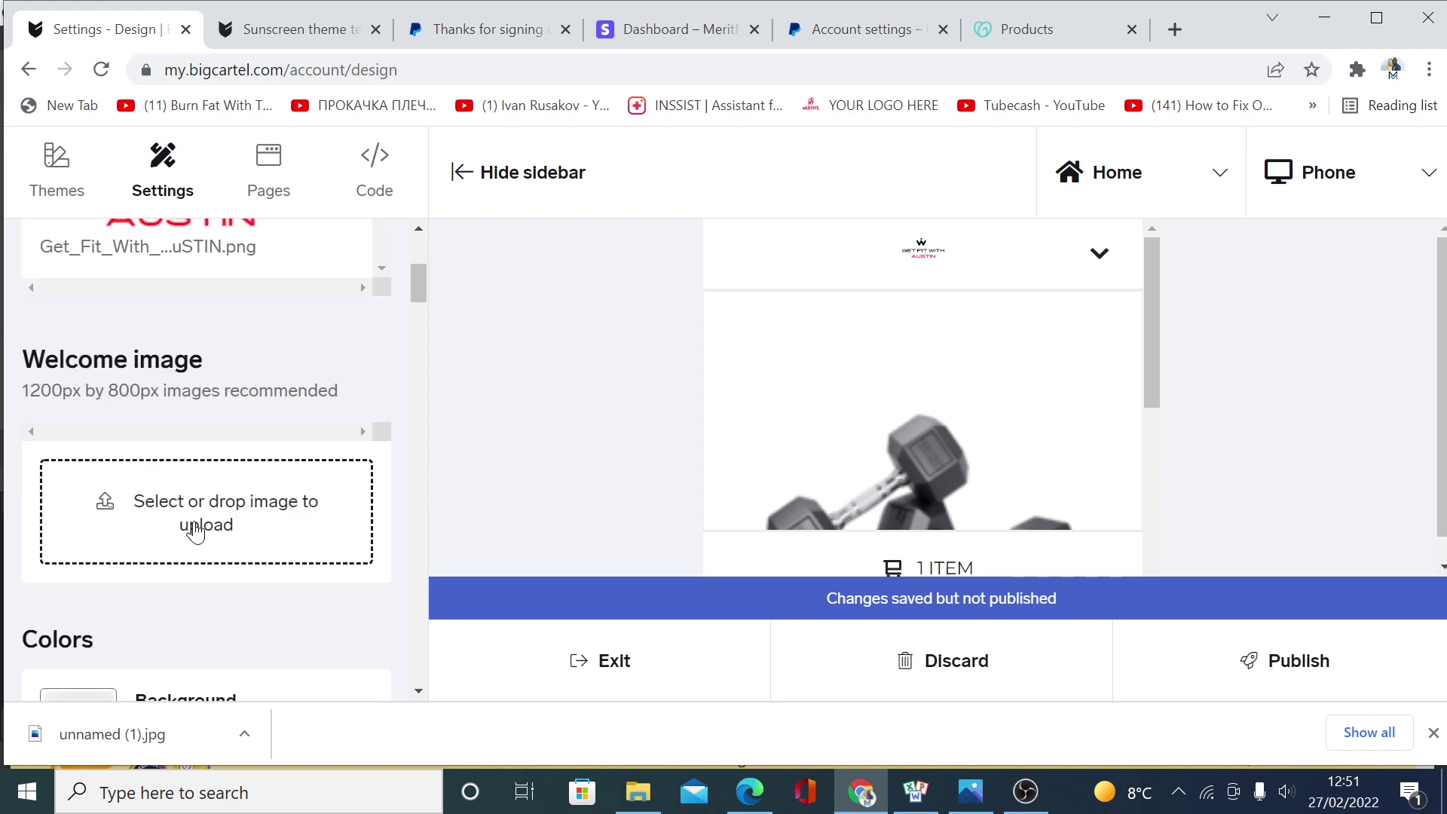
left_click(195, 531)
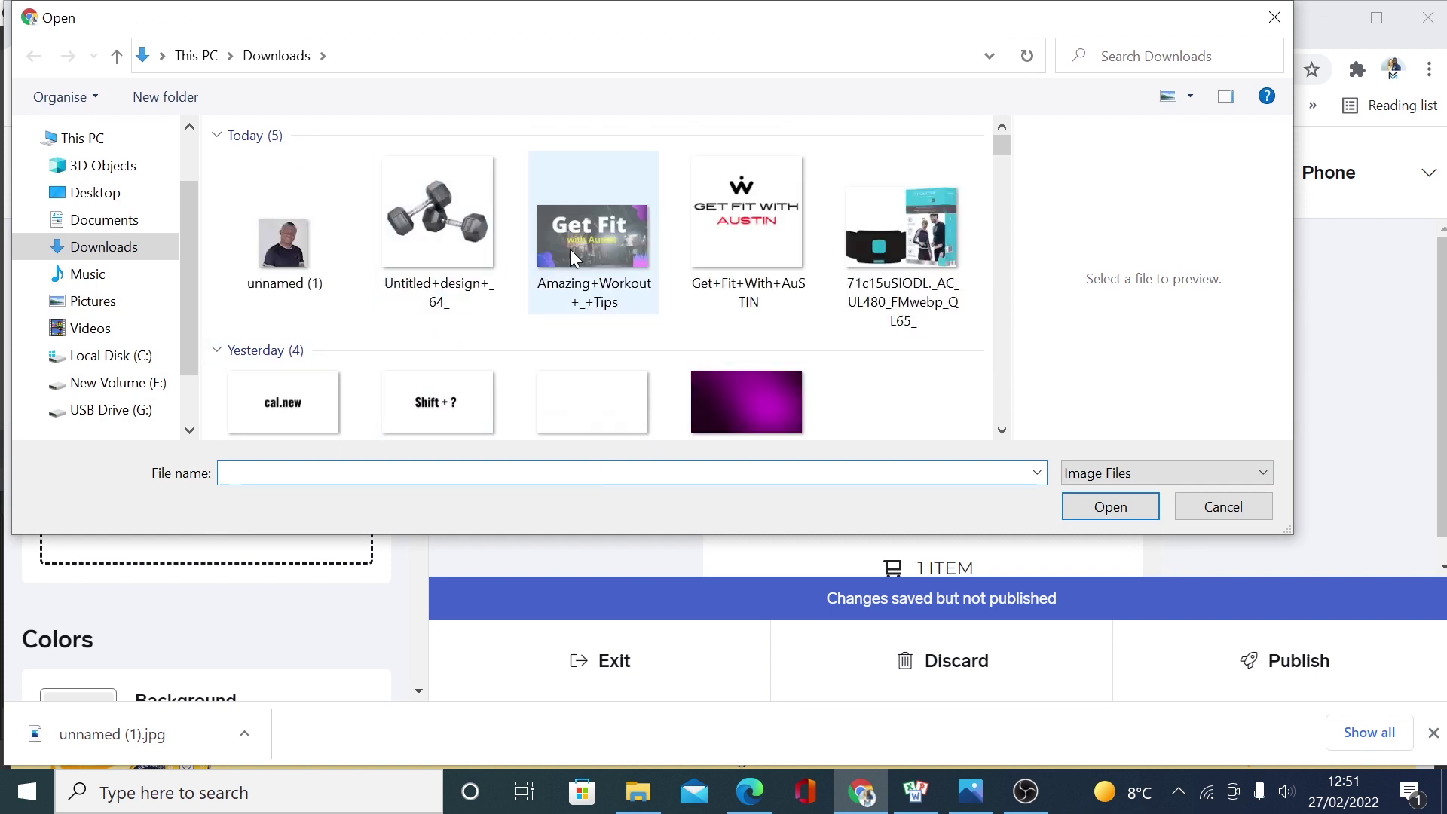
left_click(569, 249)
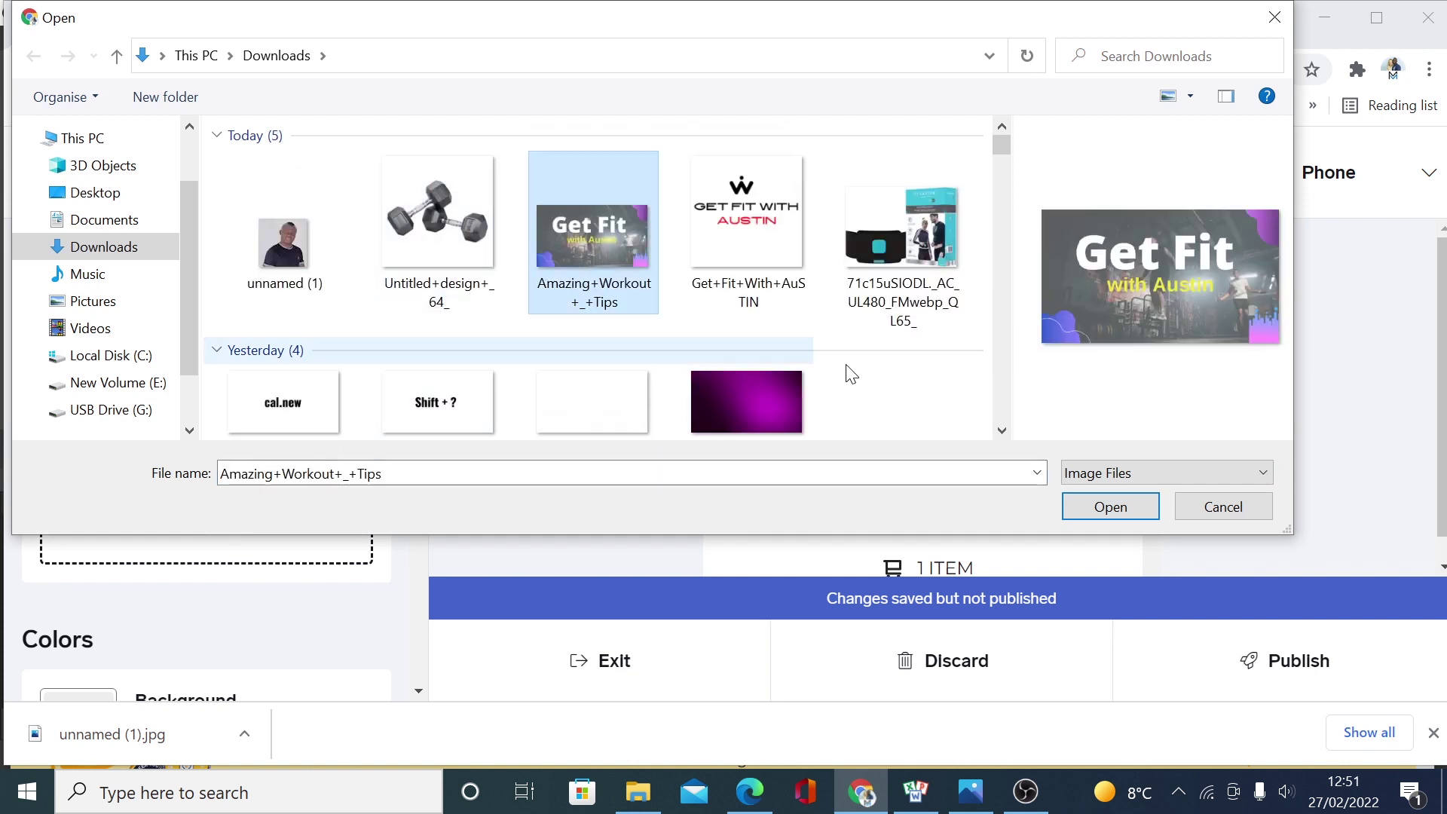
left_click(1105, 506)
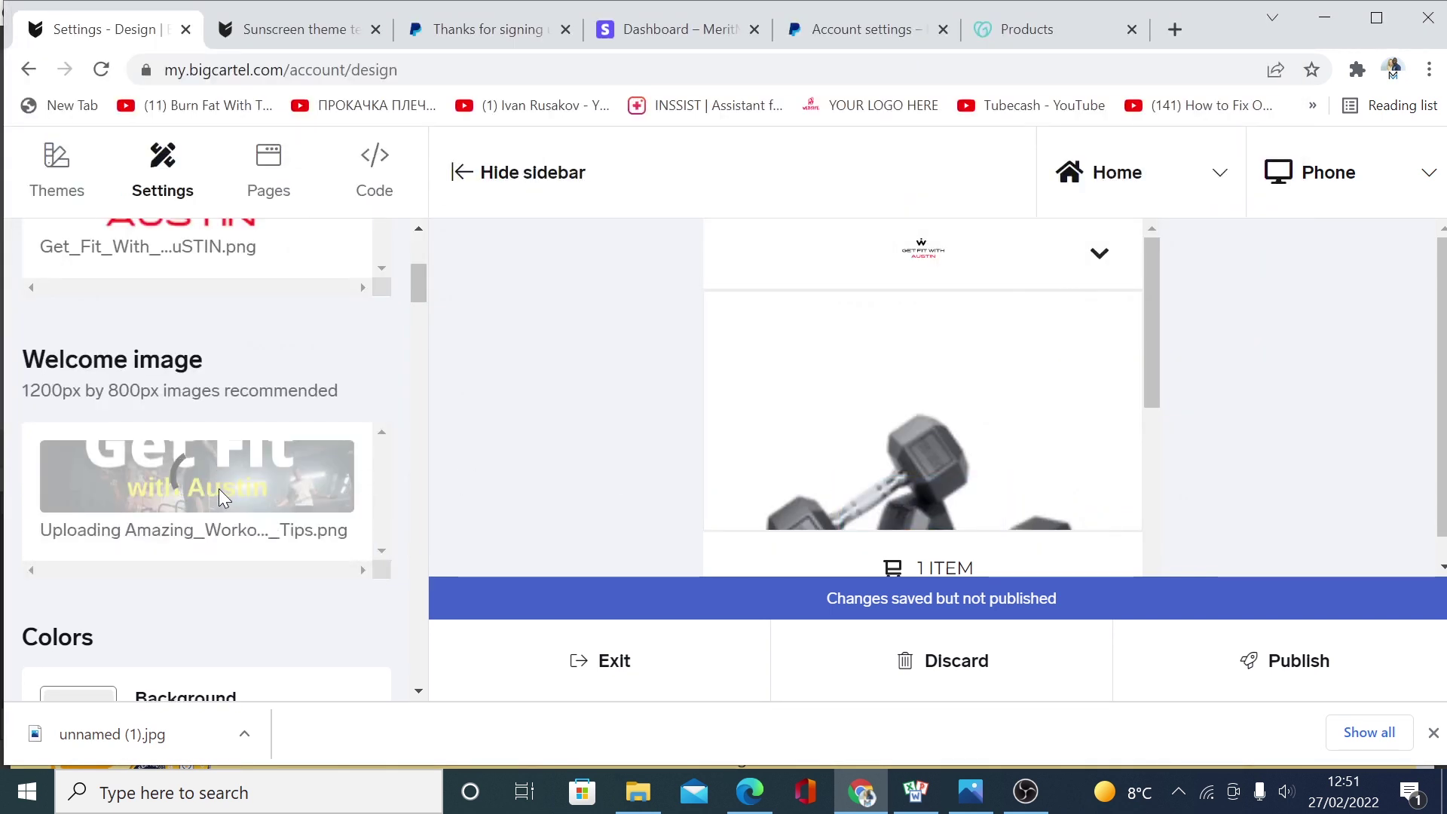
- Set the theme's Background color to the red shade #DD5E5E
scroll(218, 488, "down", 3)
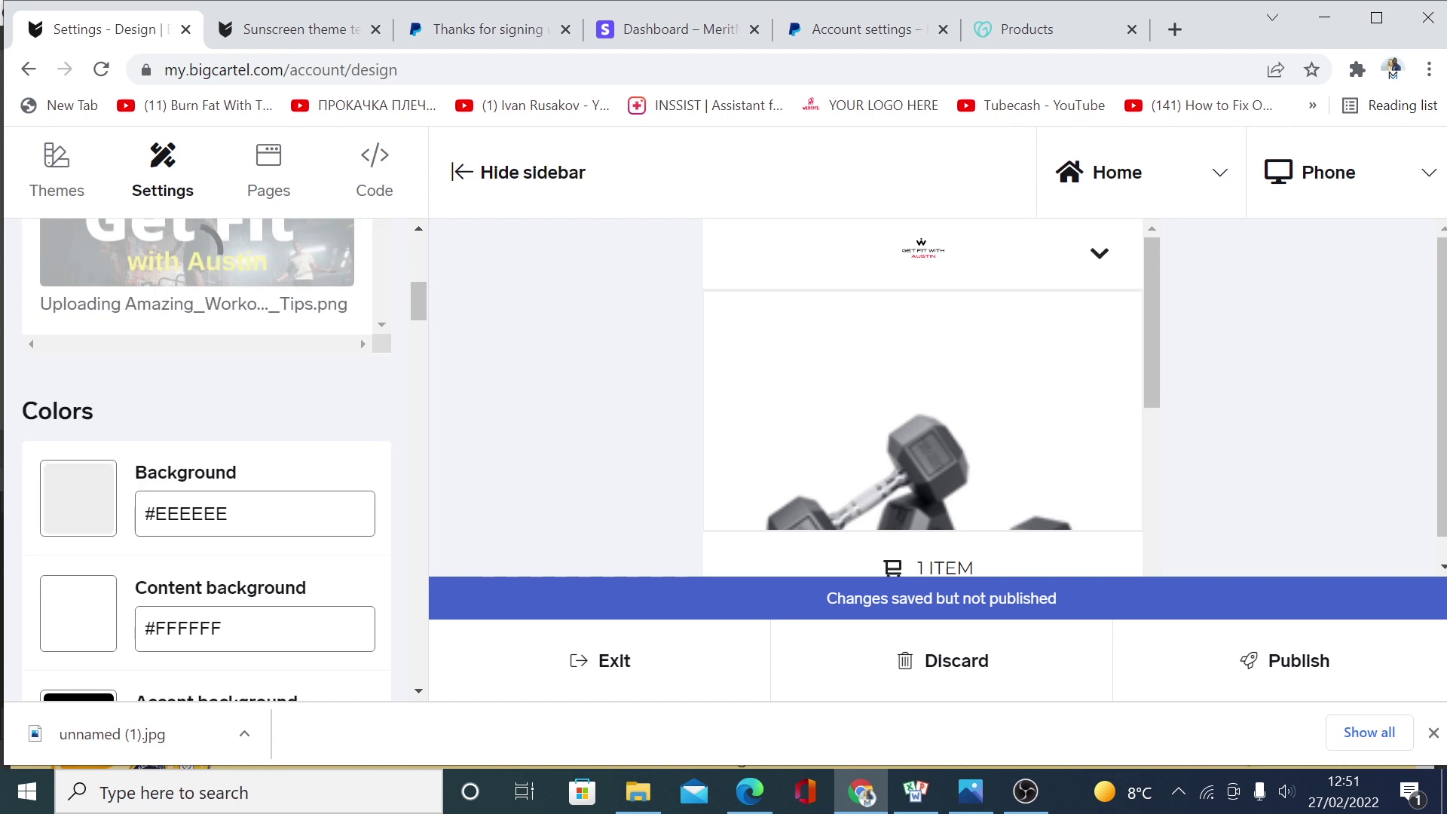
left_click(86, 499)
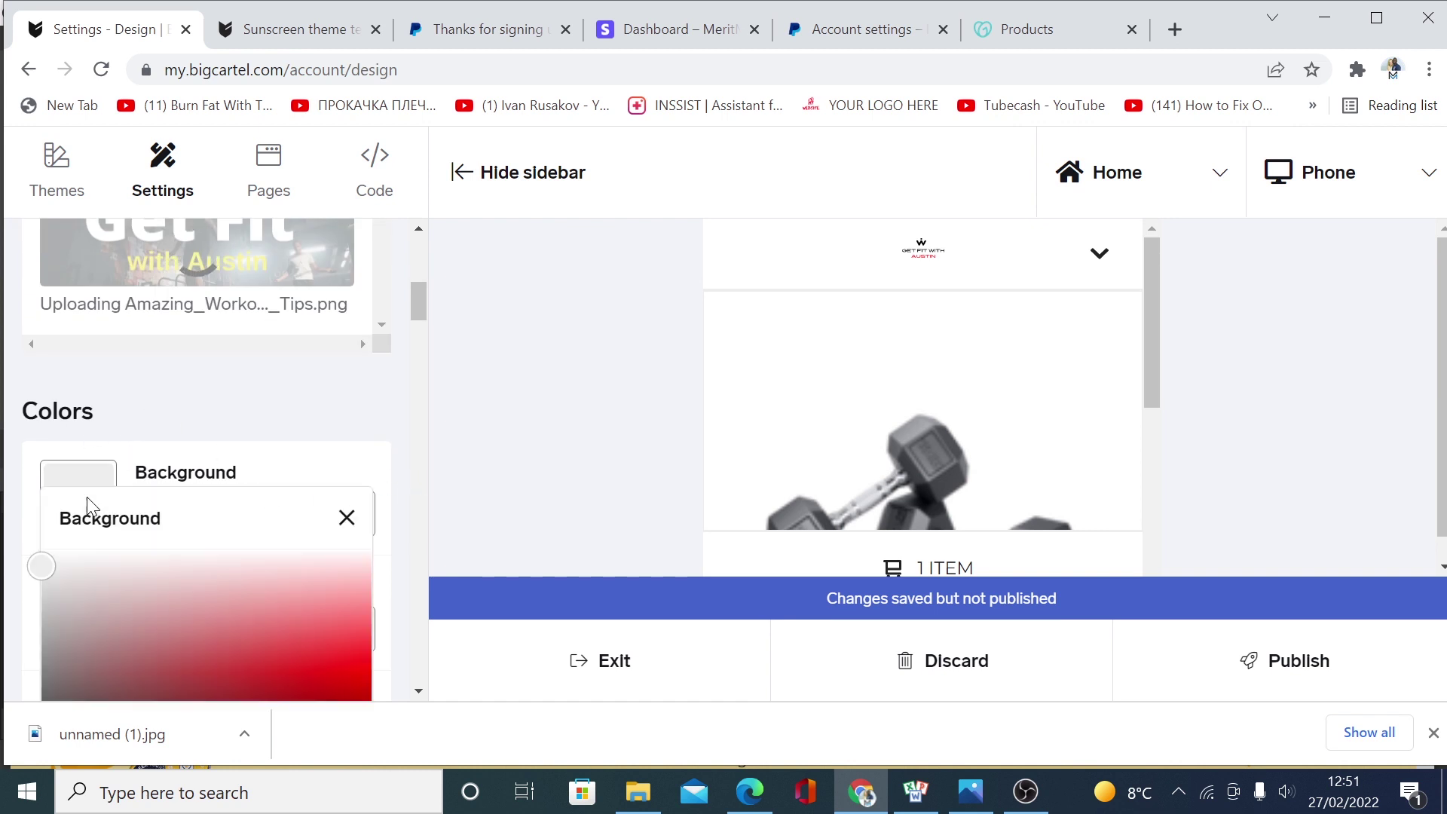
left_click(194, 575)
left_click(255, 642)
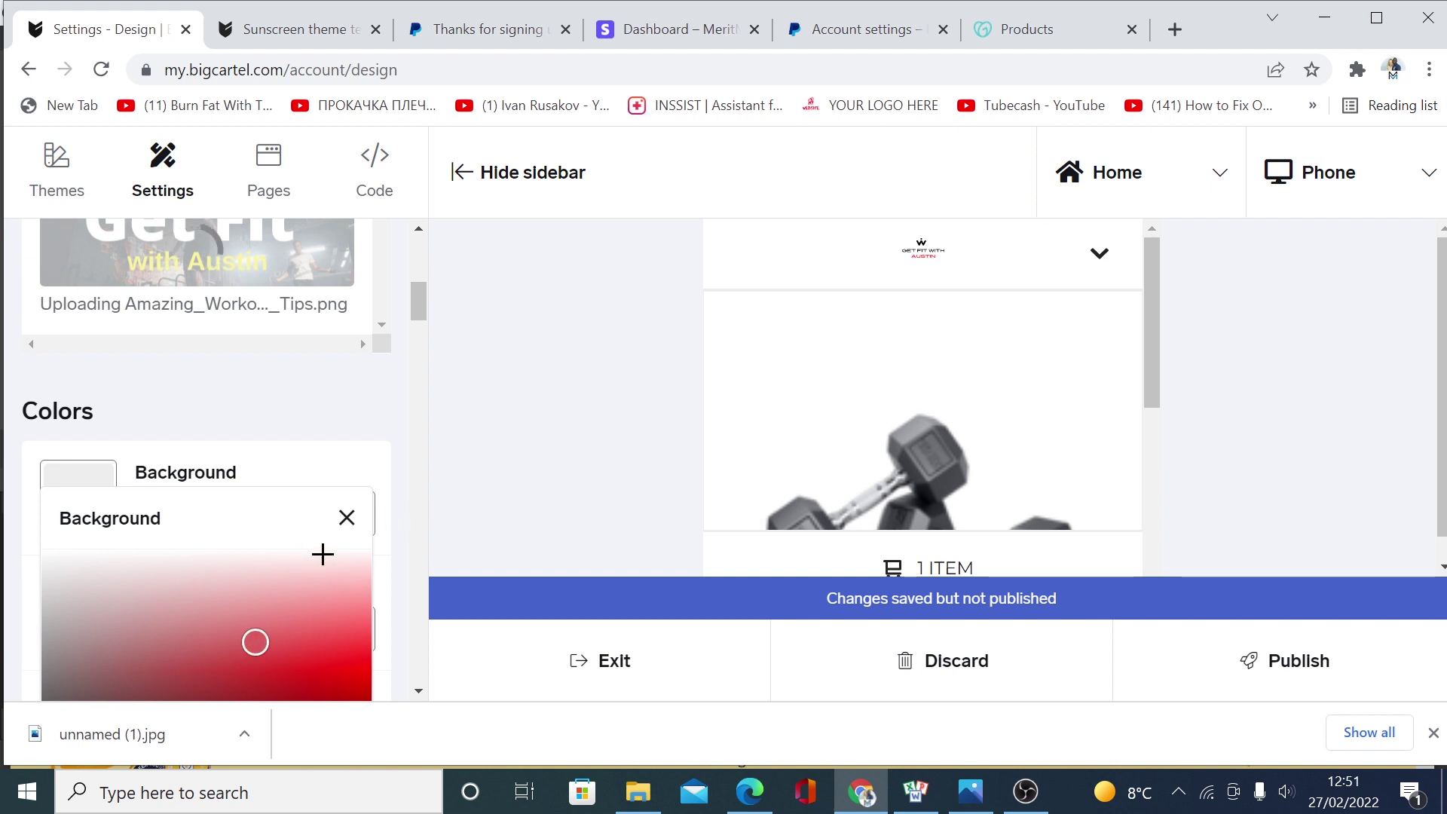
left_click(345, 517)
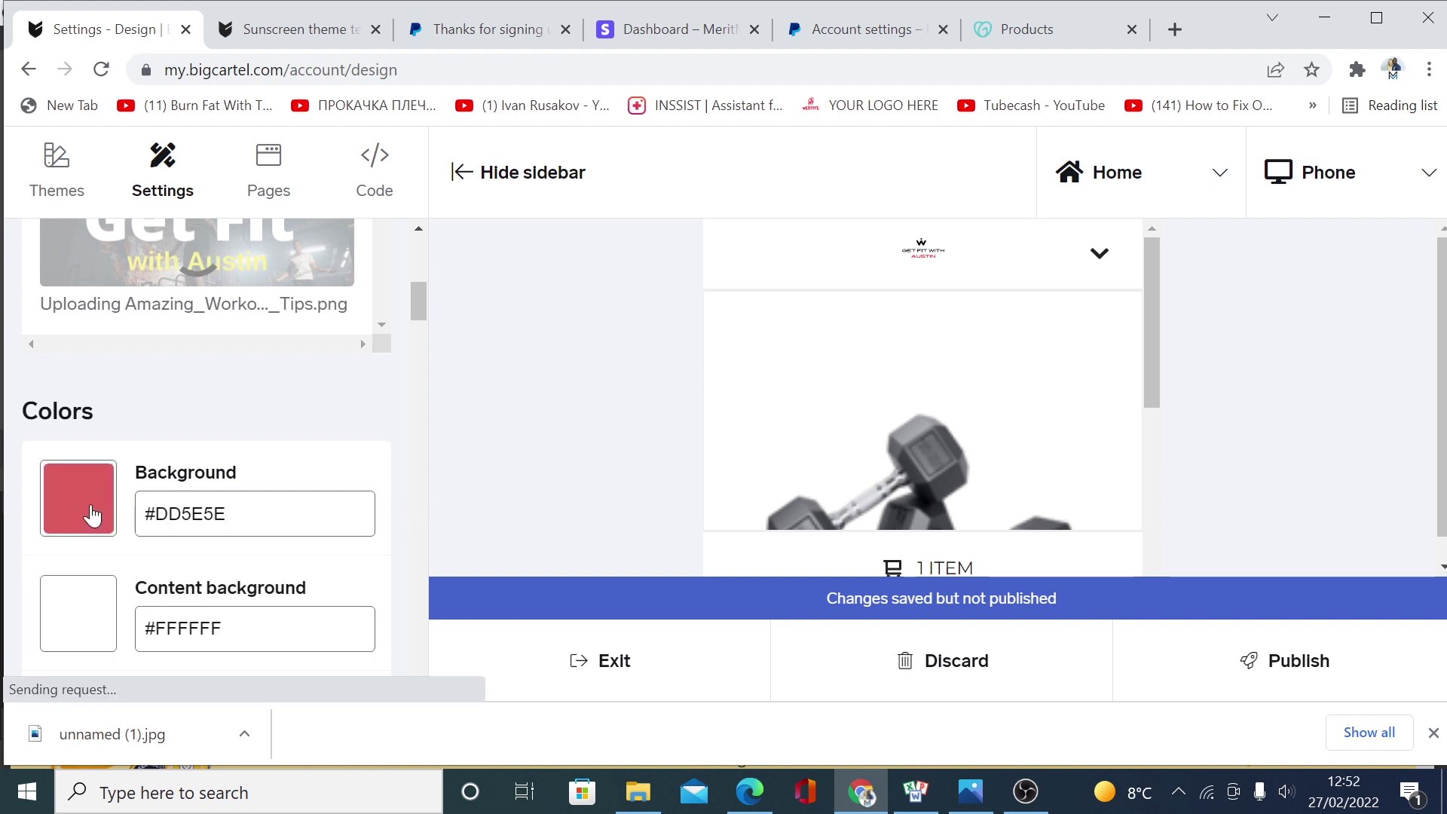
- Set the theme's Background color to the green shade #37A000
left_click(78, 503)
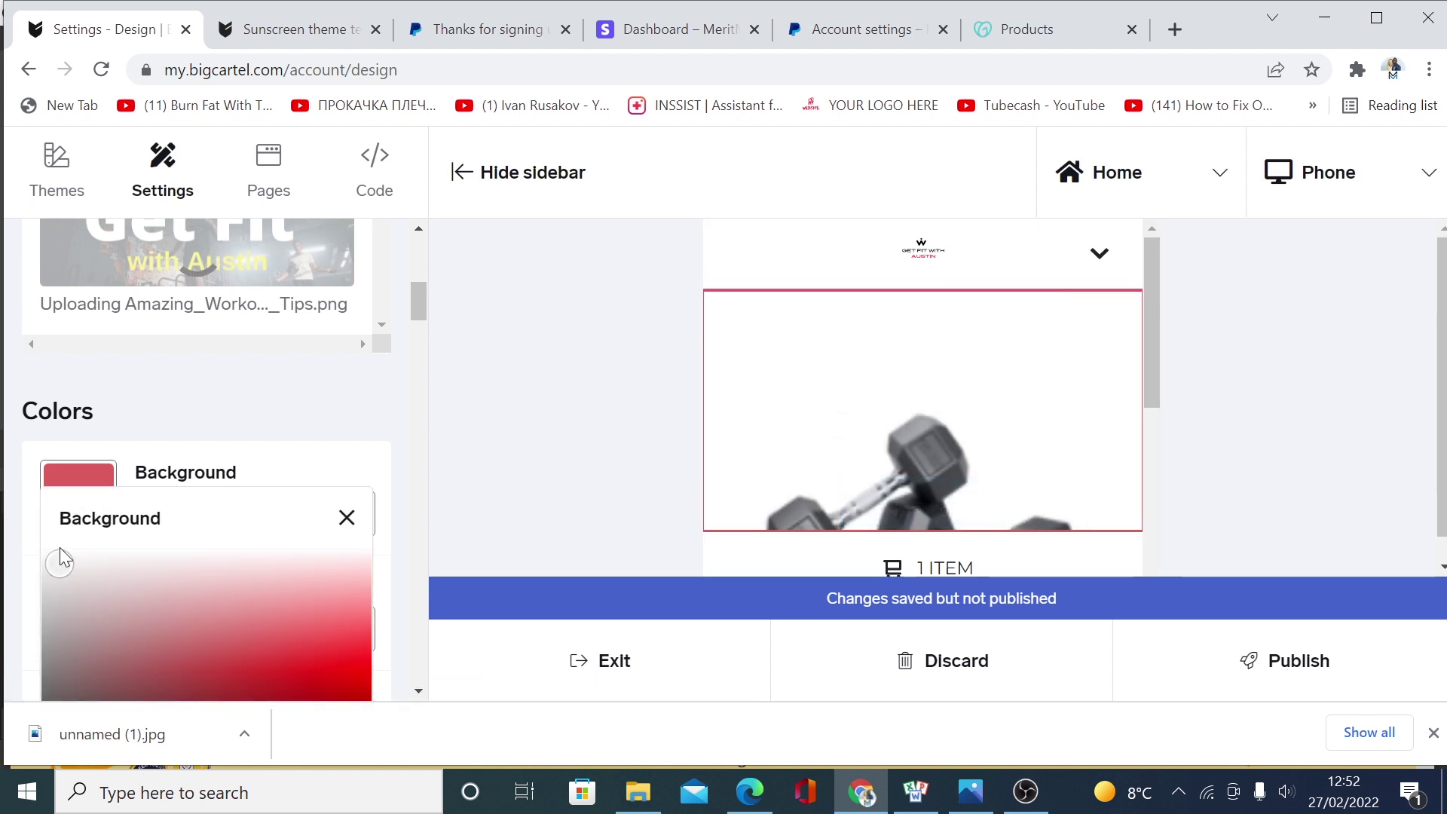
left_click(59, 550)
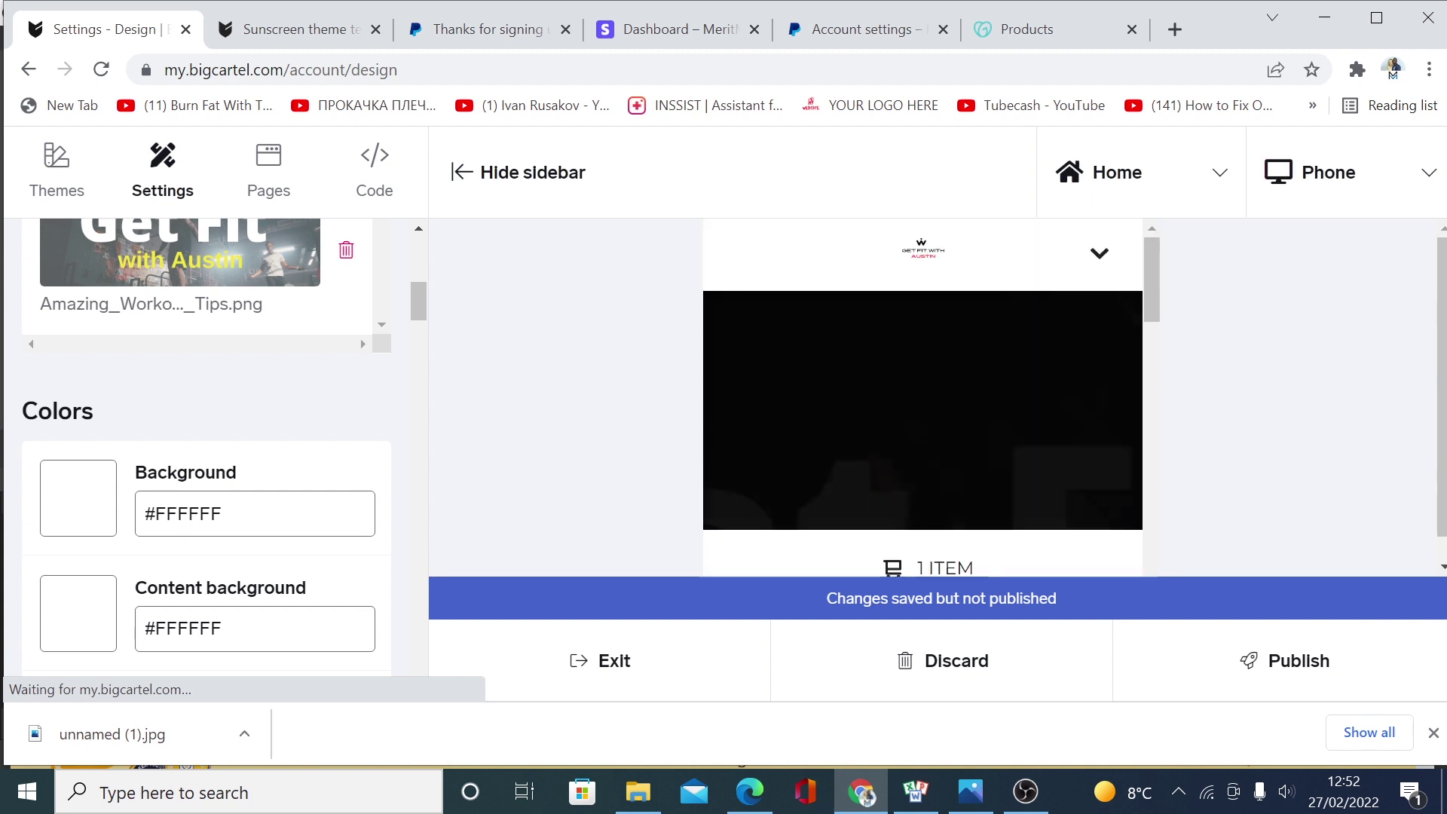
left_click_drag(221, 514, 155, 514)
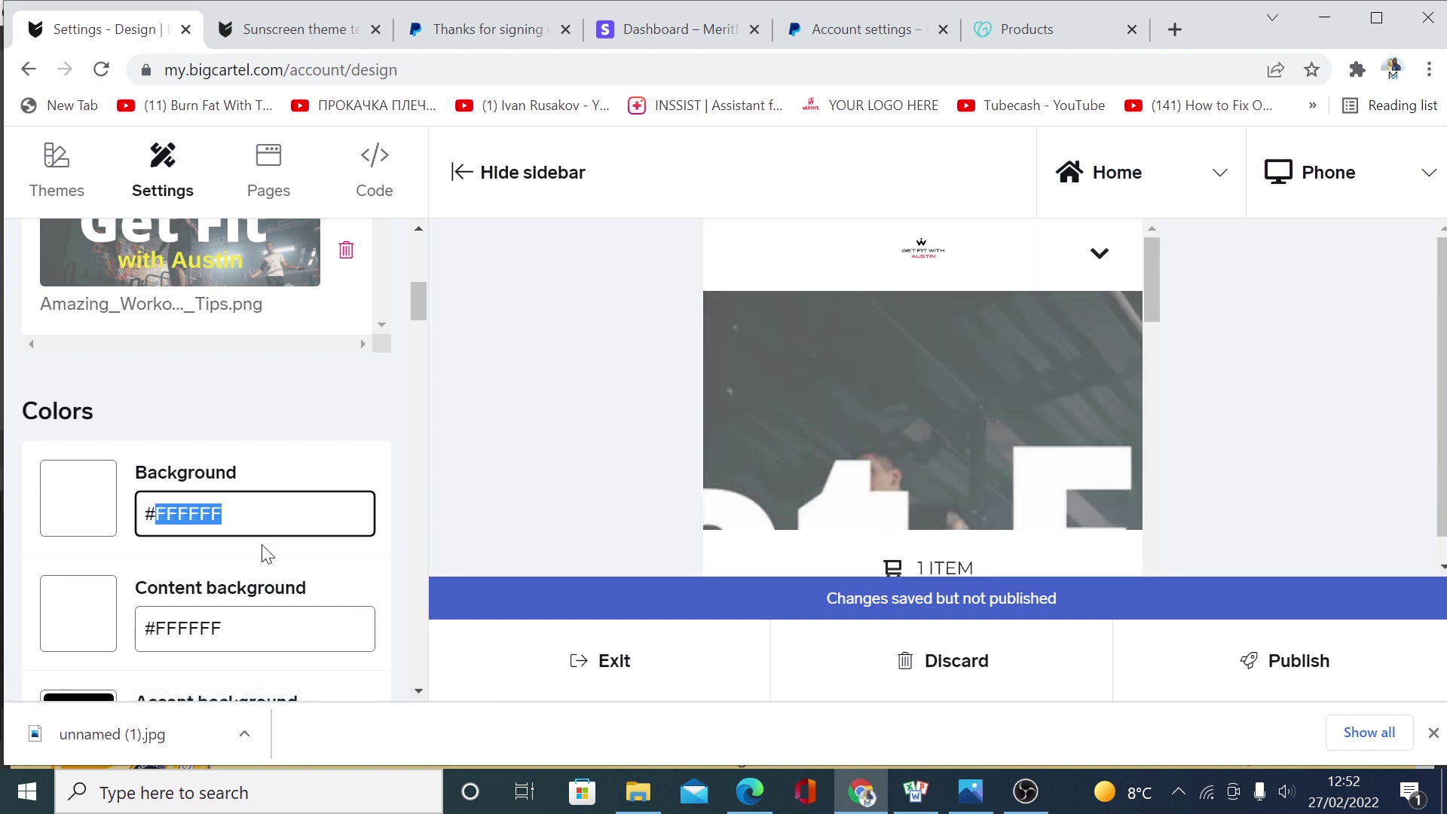
type("37a000")
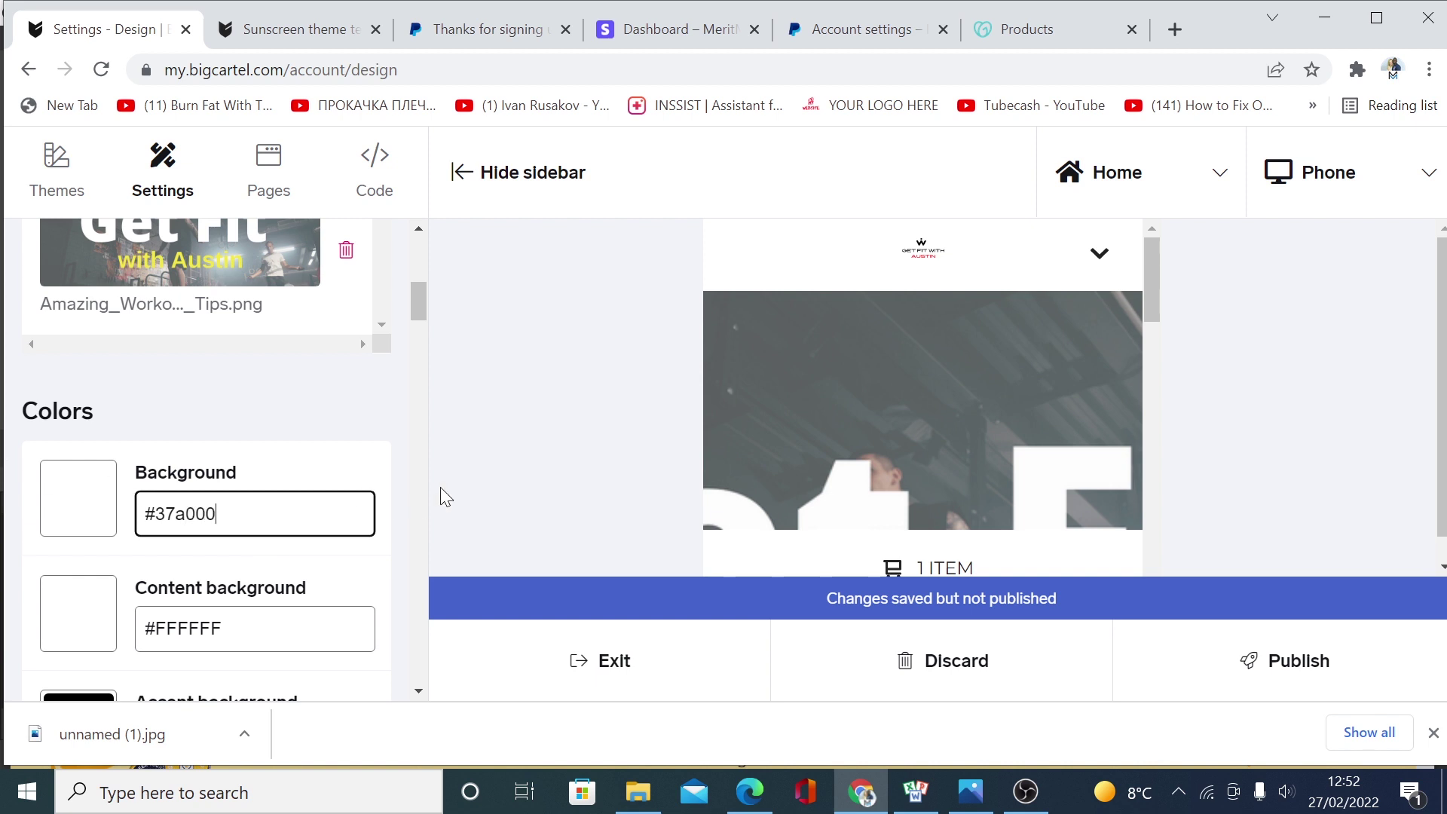
left_click(444, 498)
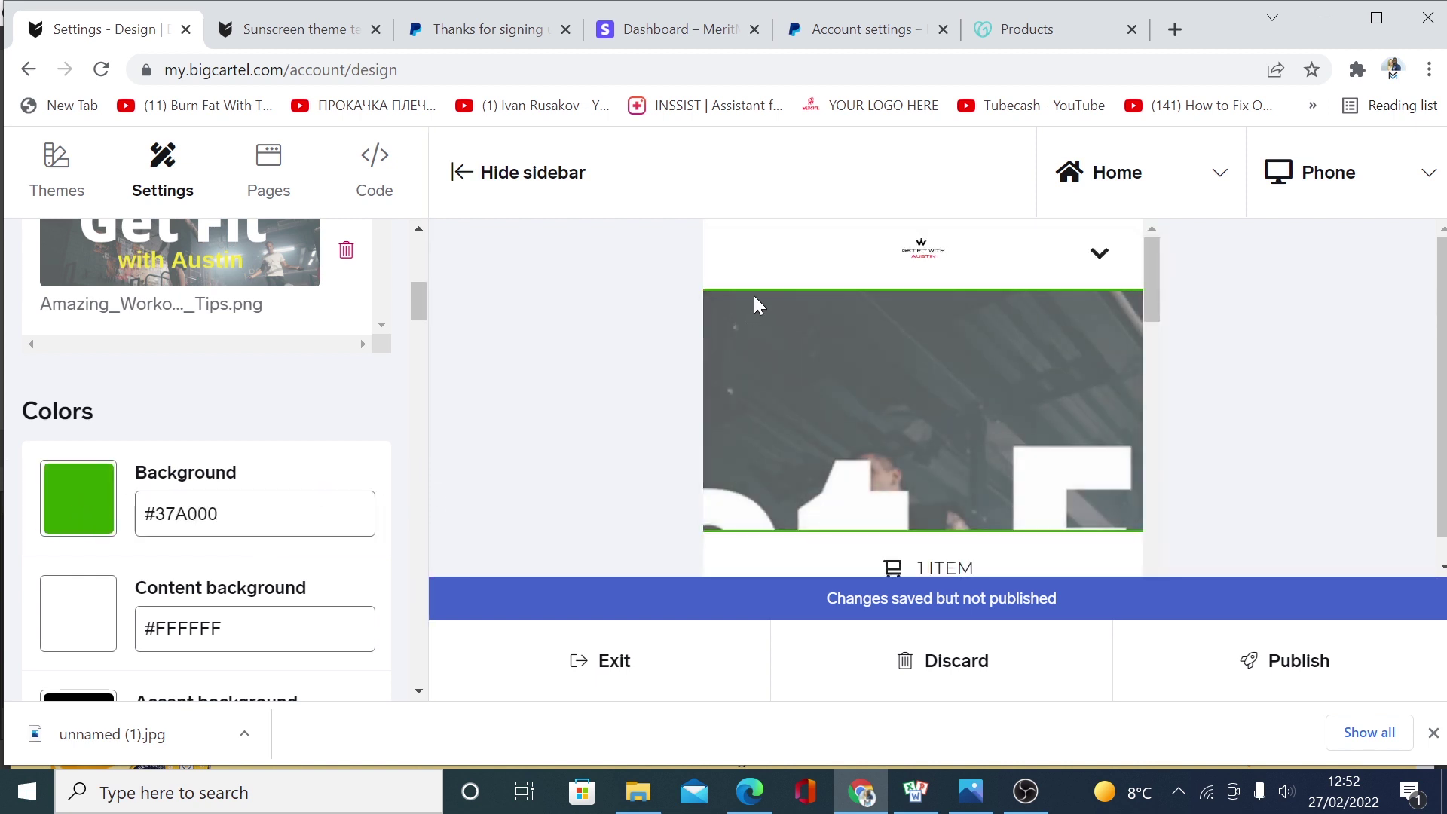
- Change the theme's Primary Font to Amaranth
scroll(232, 494, "down", 10)
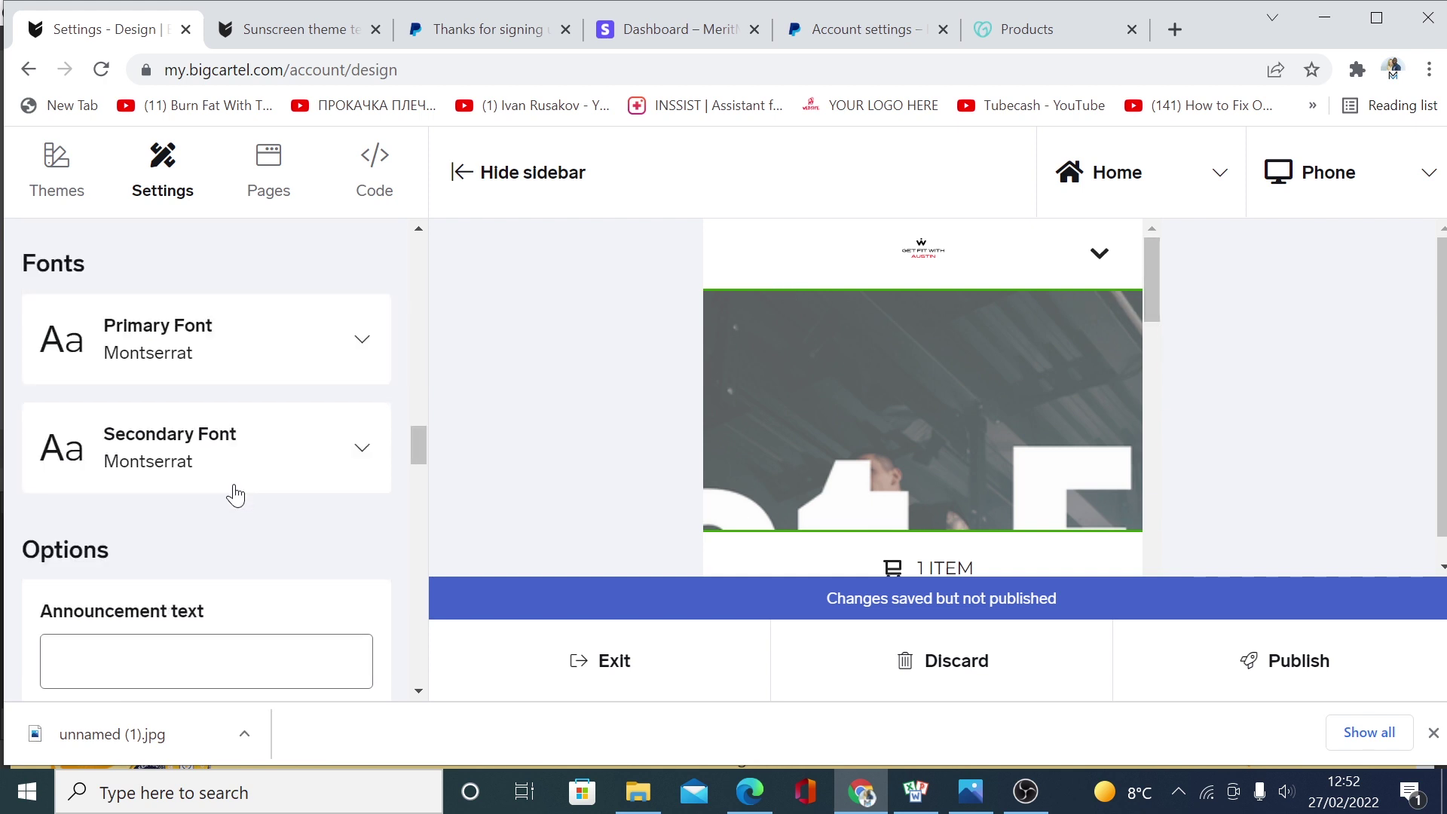
scroll(226, 477, "up", 3)
left_click(280, 582)
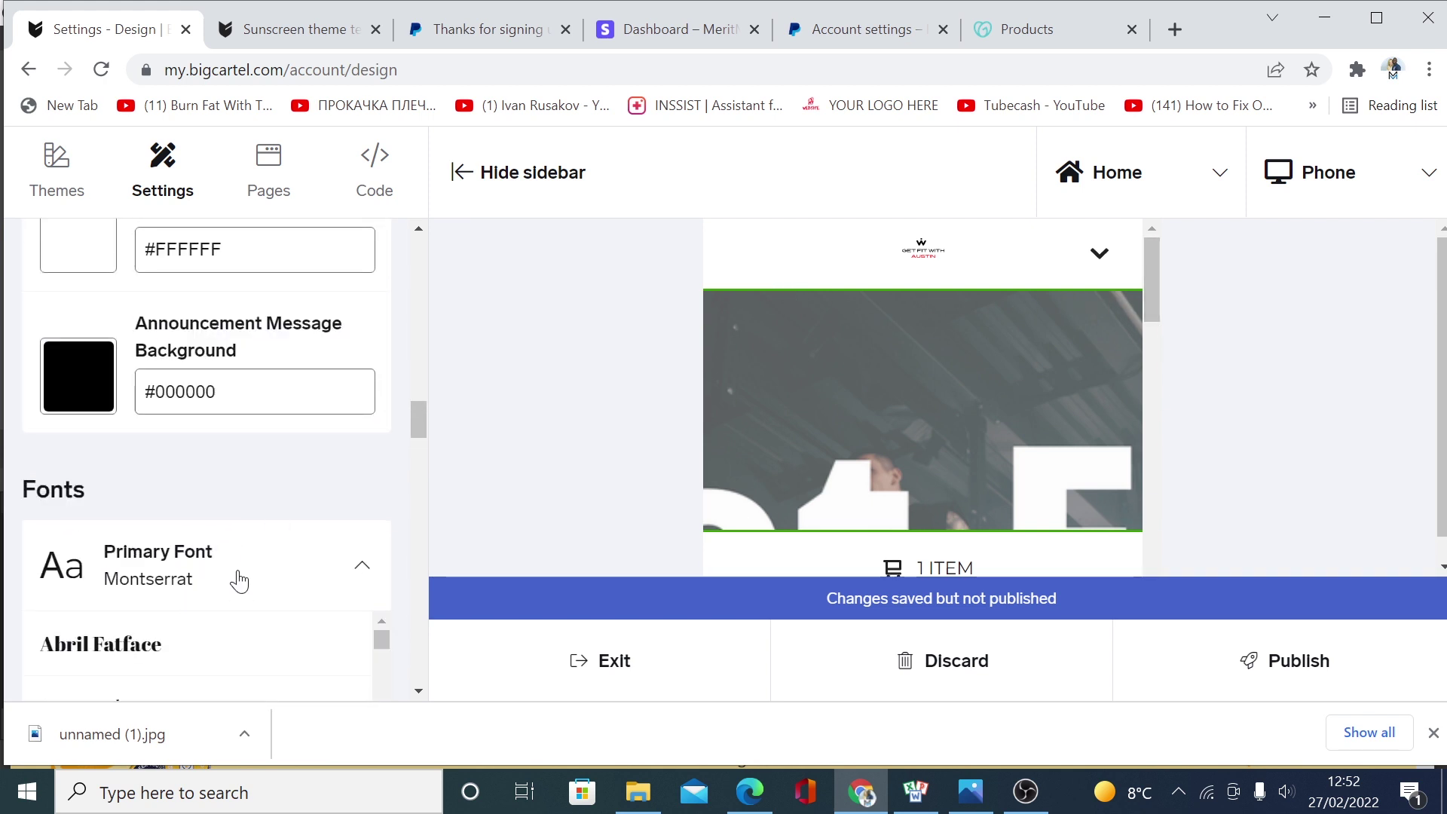
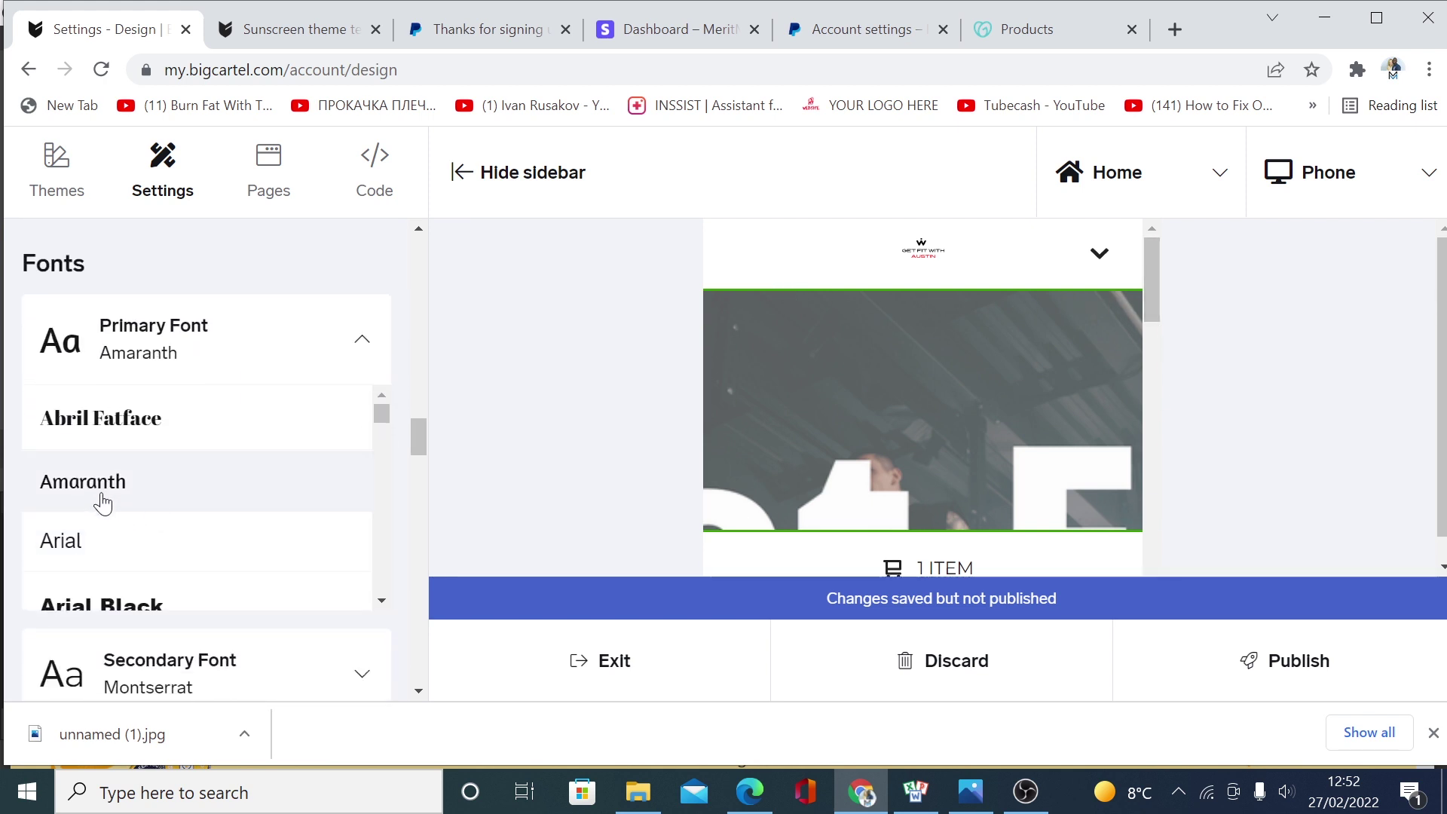
- Set the shop's announcement text to FREE SHIPPING and apply it to the preview
scroll(415, 532, "down", 5)
scroll(406, 542, "down", 3)
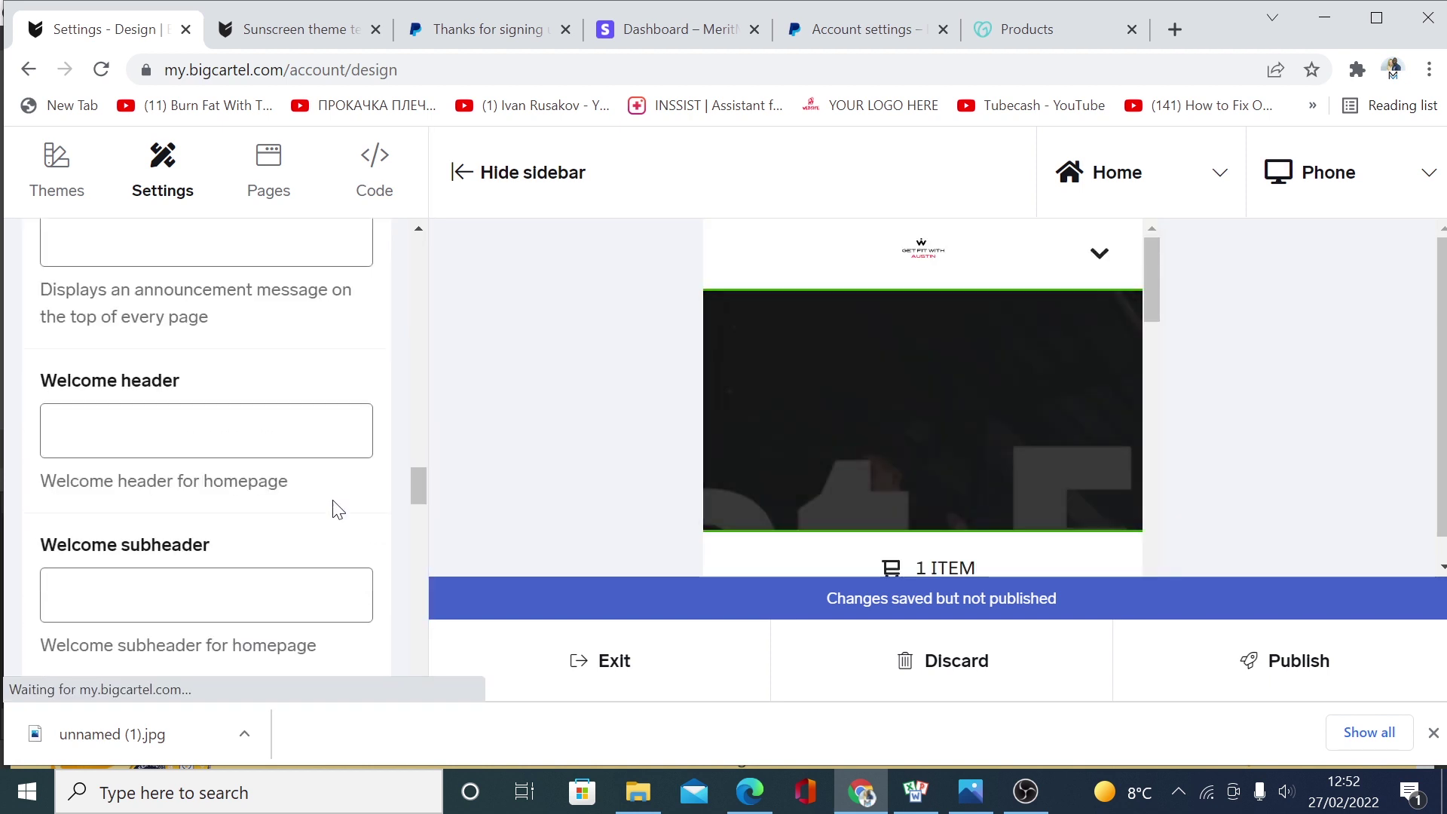
scroll(372, 526, "up", 3)
left_click(207, 465)
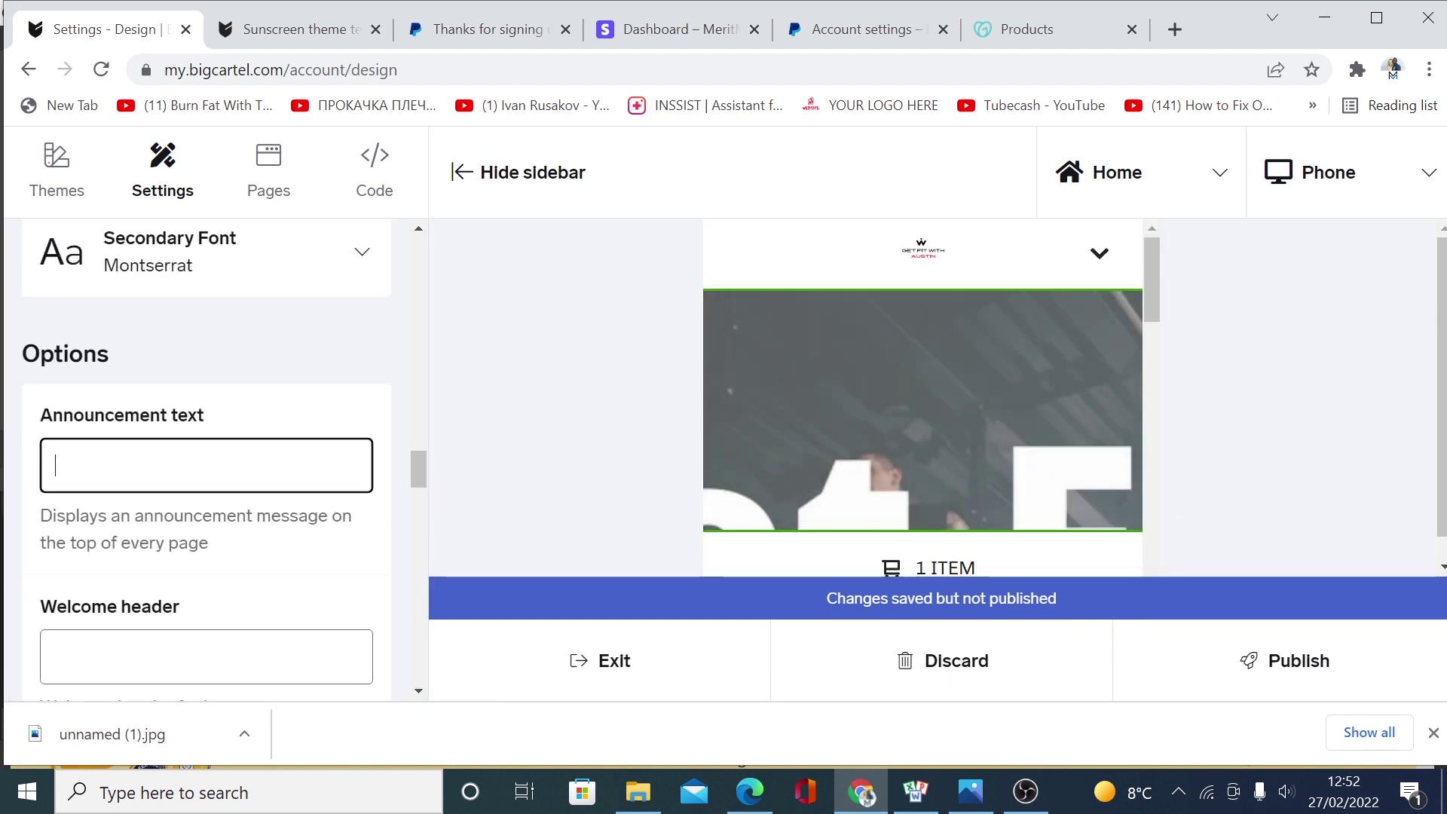
type("FREE SHIPPING")
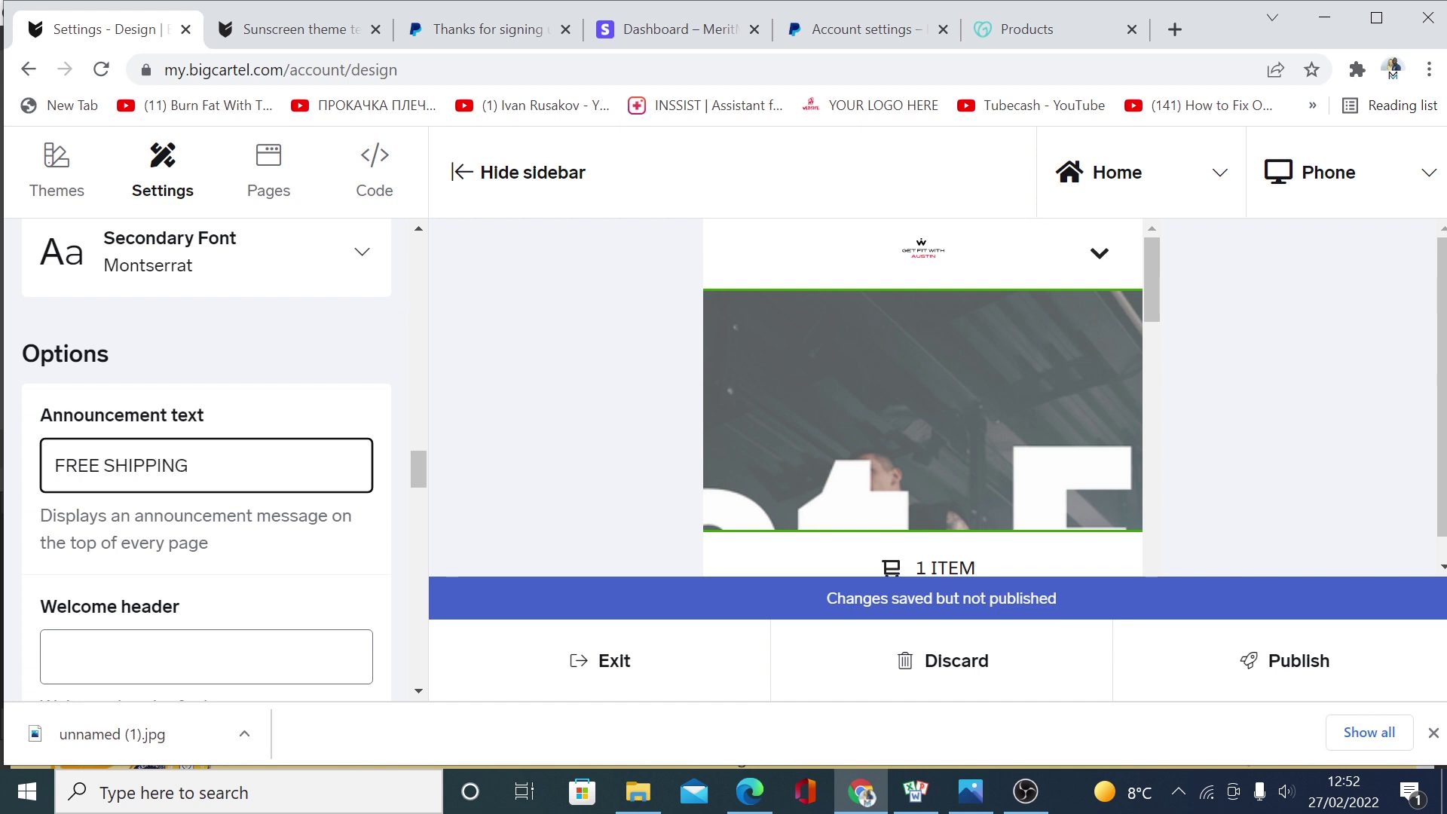
left_click(390, 461)
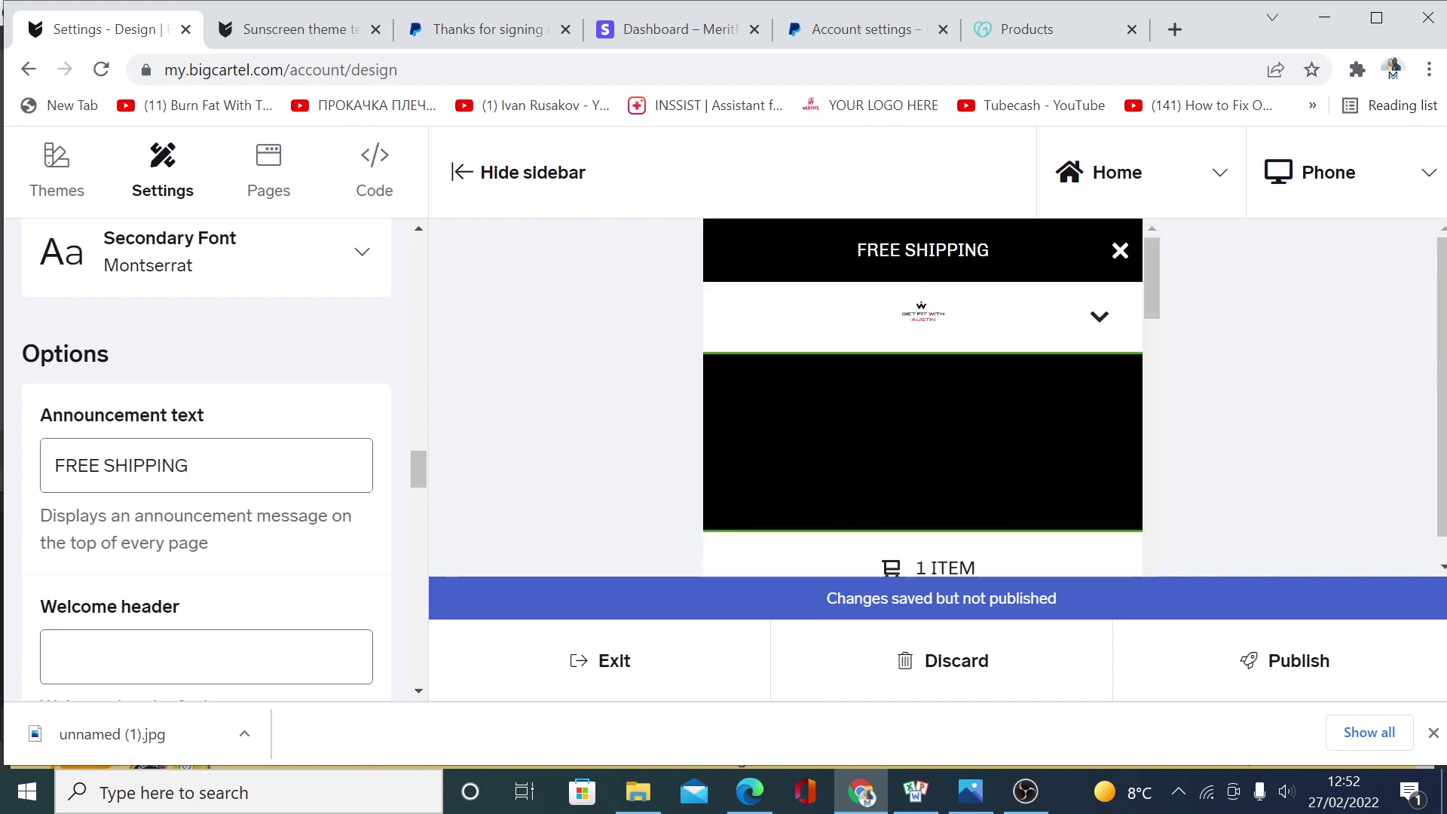
left_click(1101, 260)
left_click(1104, 258)
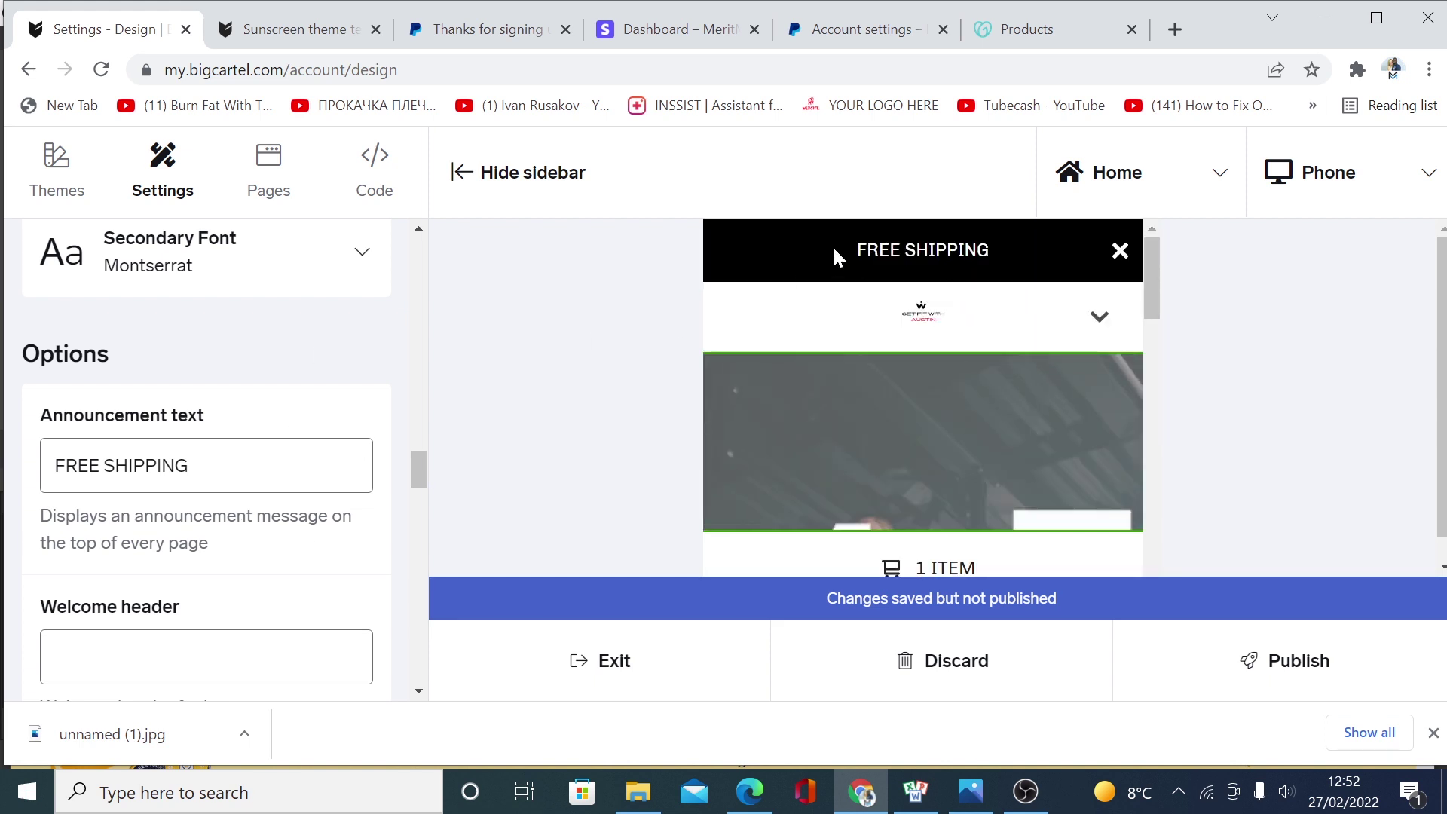
- Set the number of Navigation items for the main navigation to 2
scroll(229, 539, "down", 10)
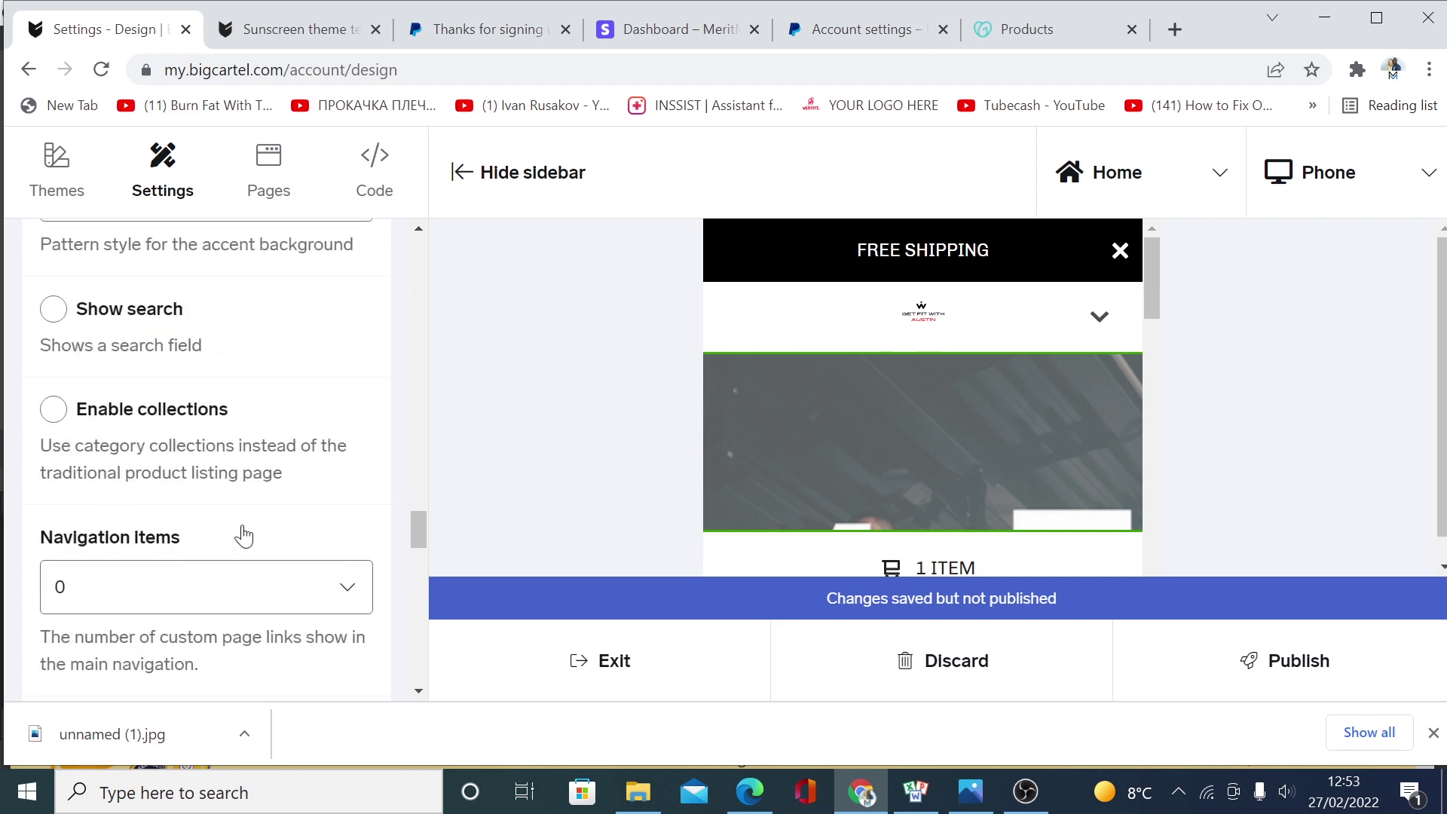
scroll(244, 535, "down", 3)
left_click(223, 374)
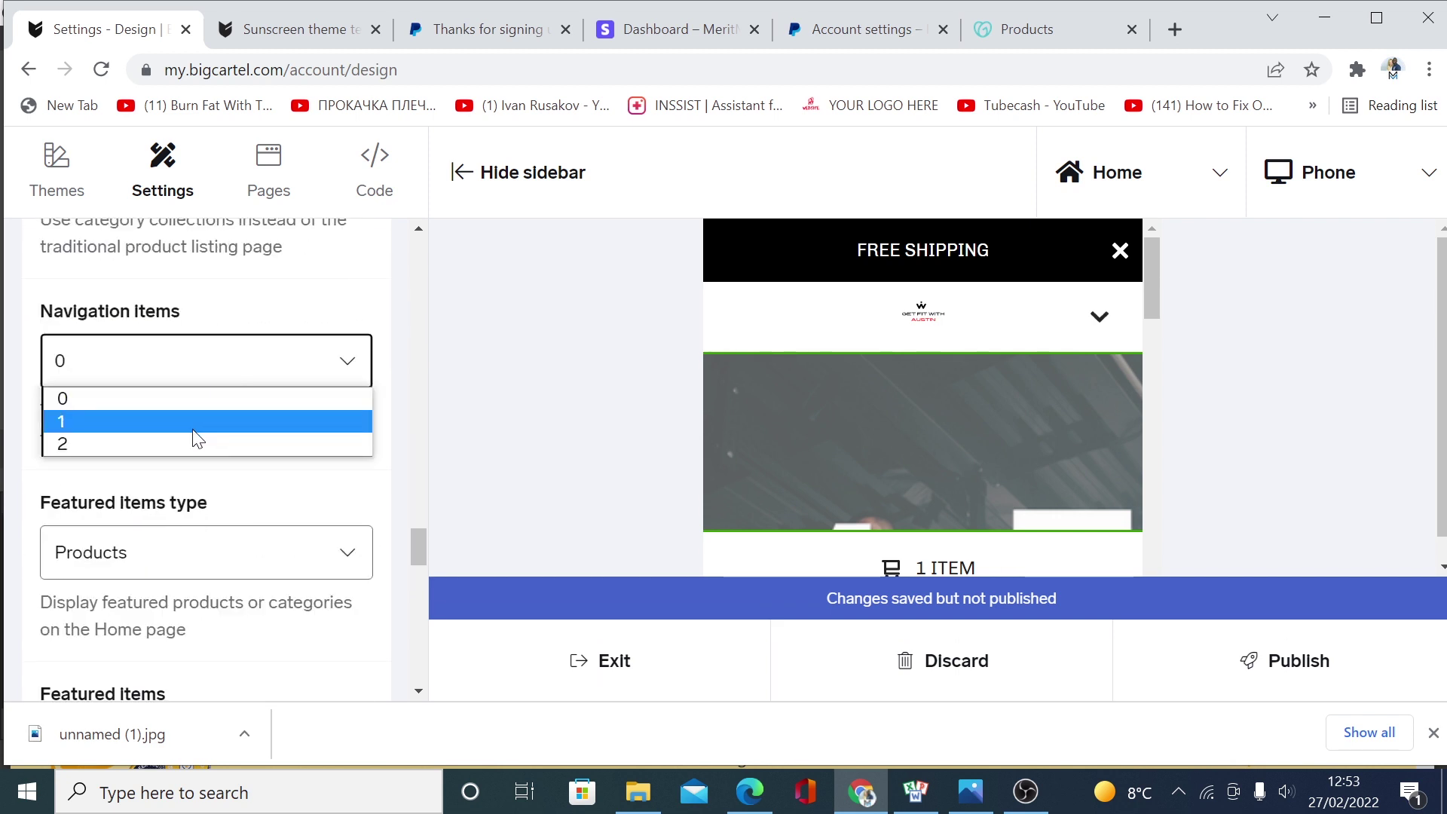
left_click(130, 443)
- Choose Currency sign as the shop's price display, keeping the featured items and product grid options as they are
scroll(222, 474, "down", 3)
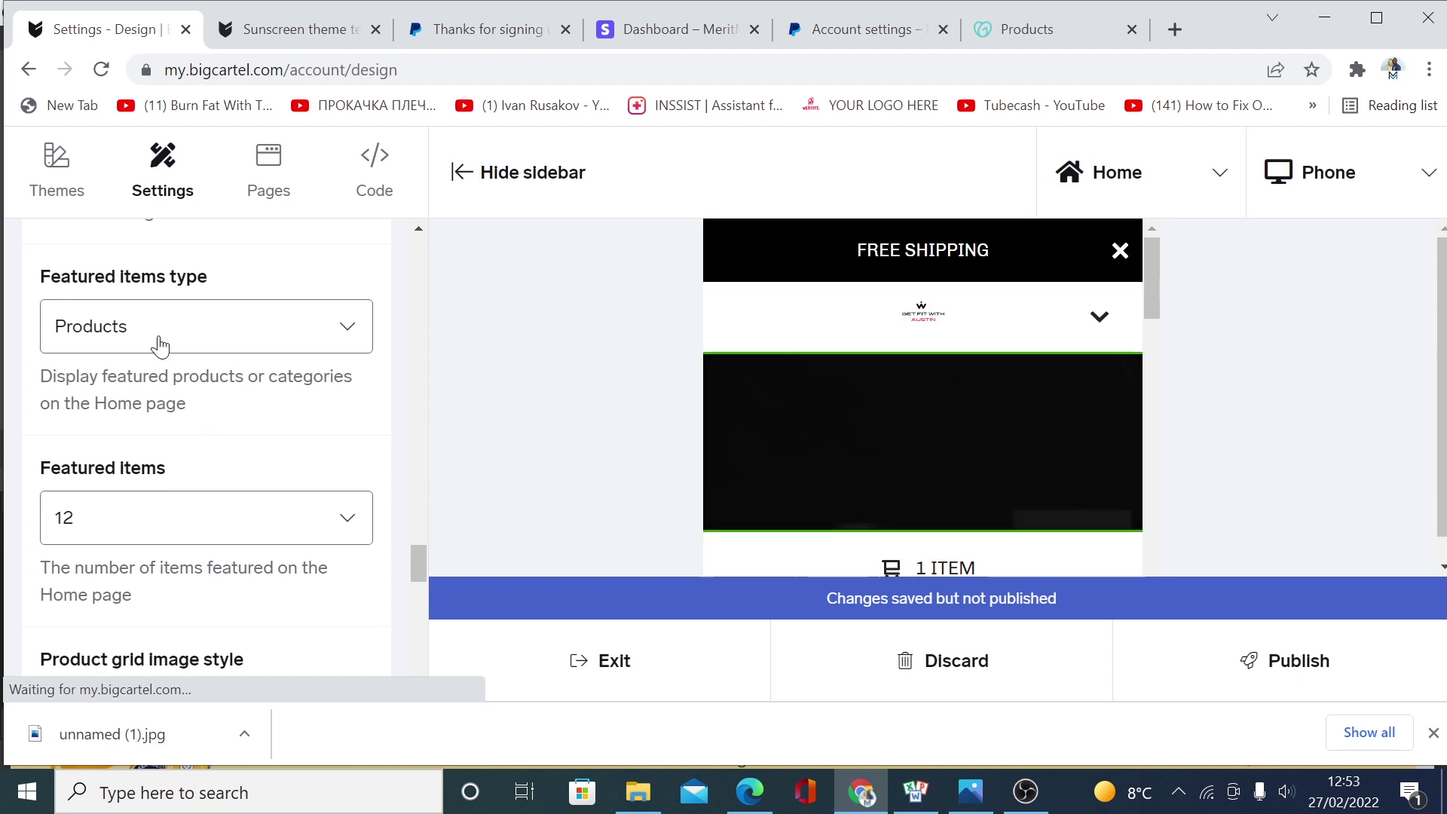
scroll(224, 539, "down", 5)
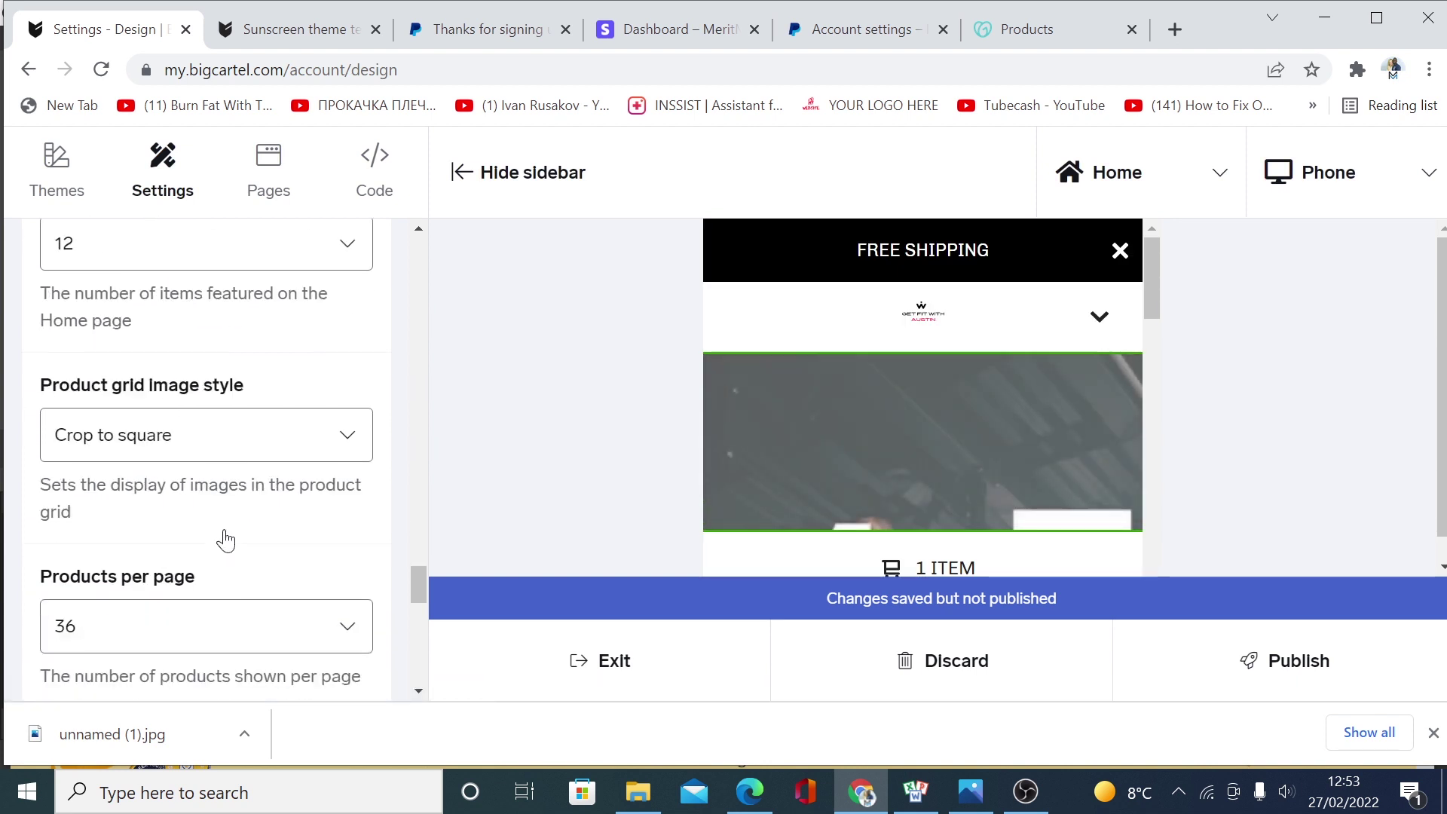
scroll(238, 471, "down", 6)
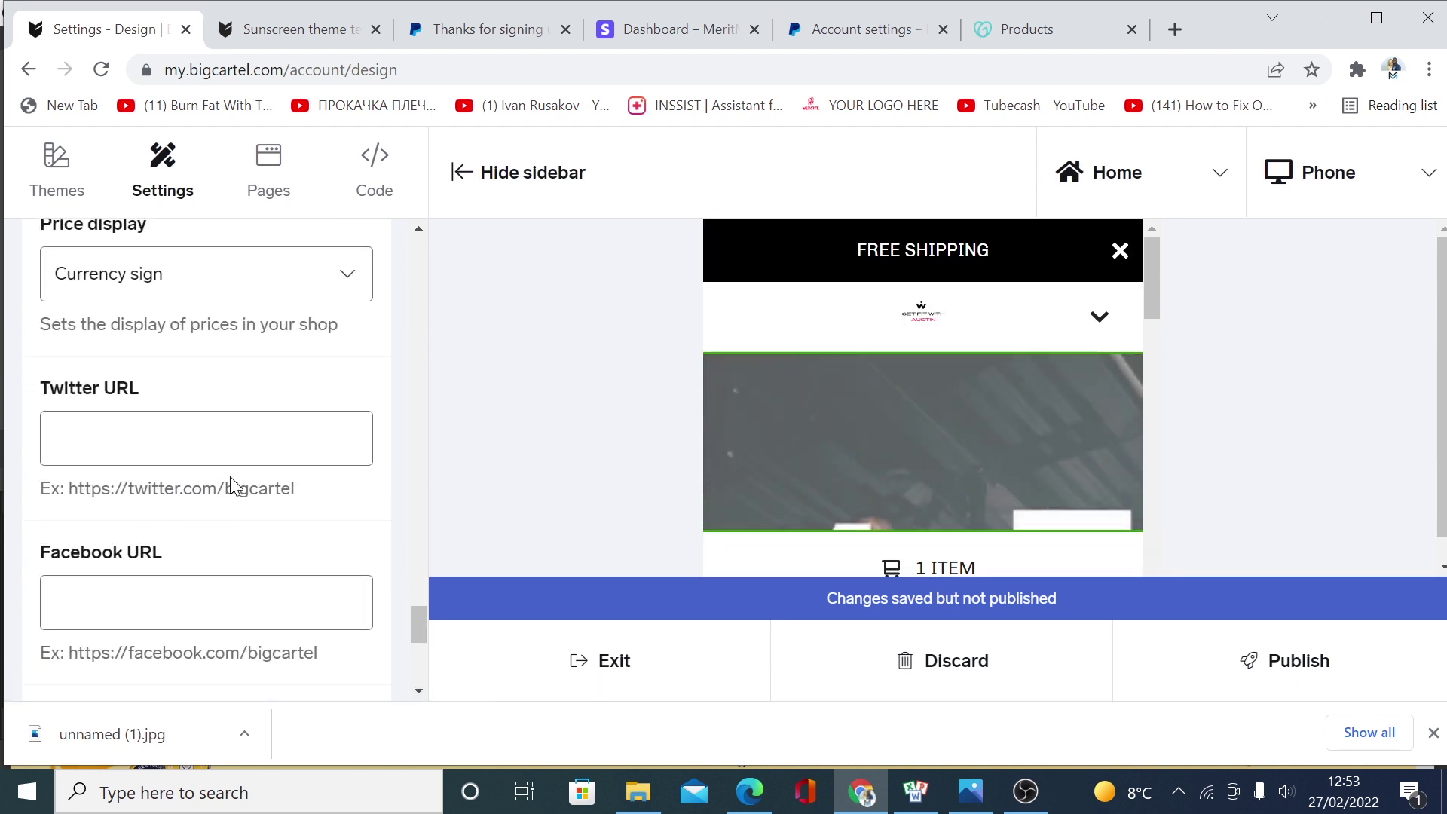
left_click(181, 287)
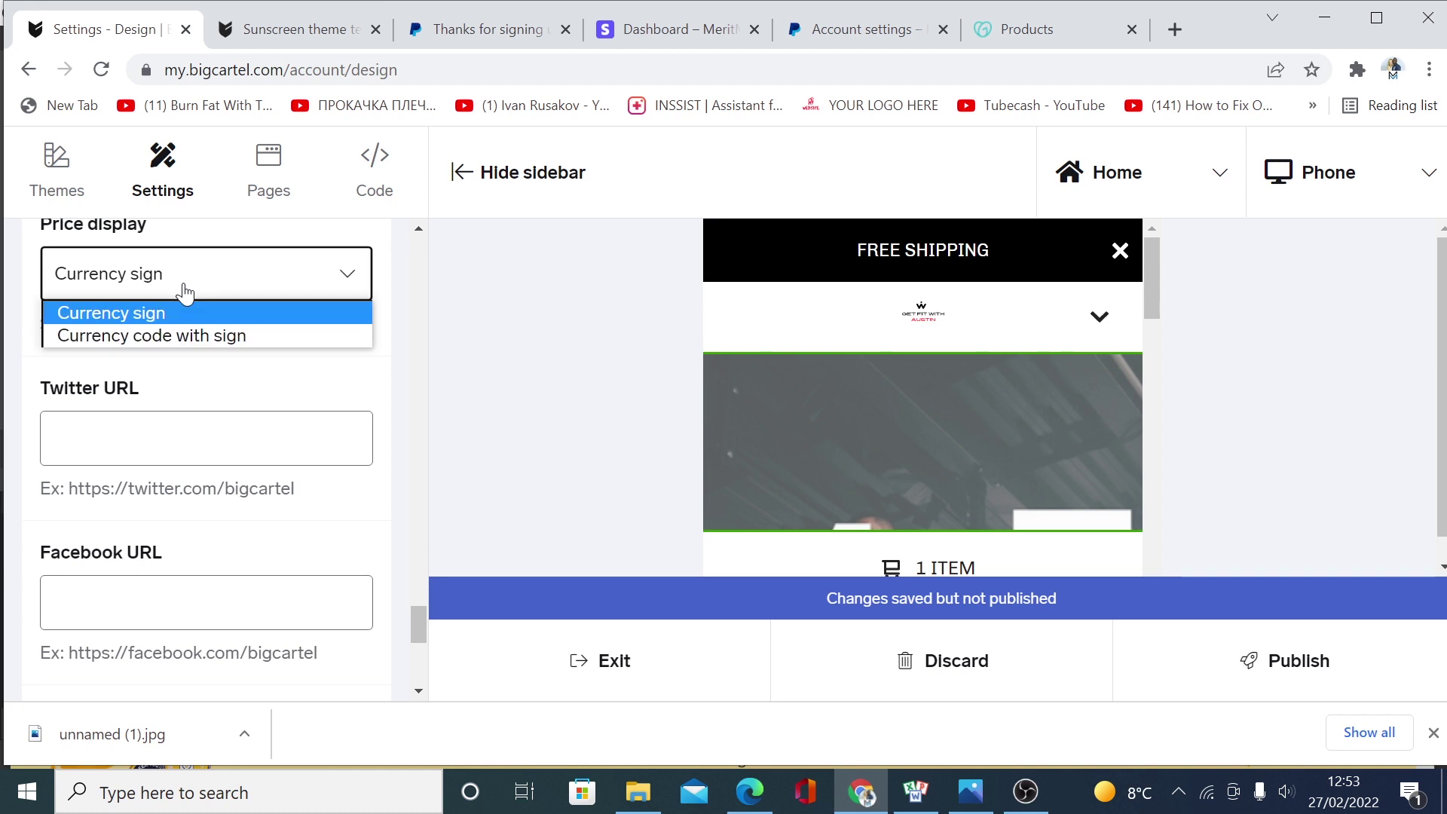
left_click(137, 317)
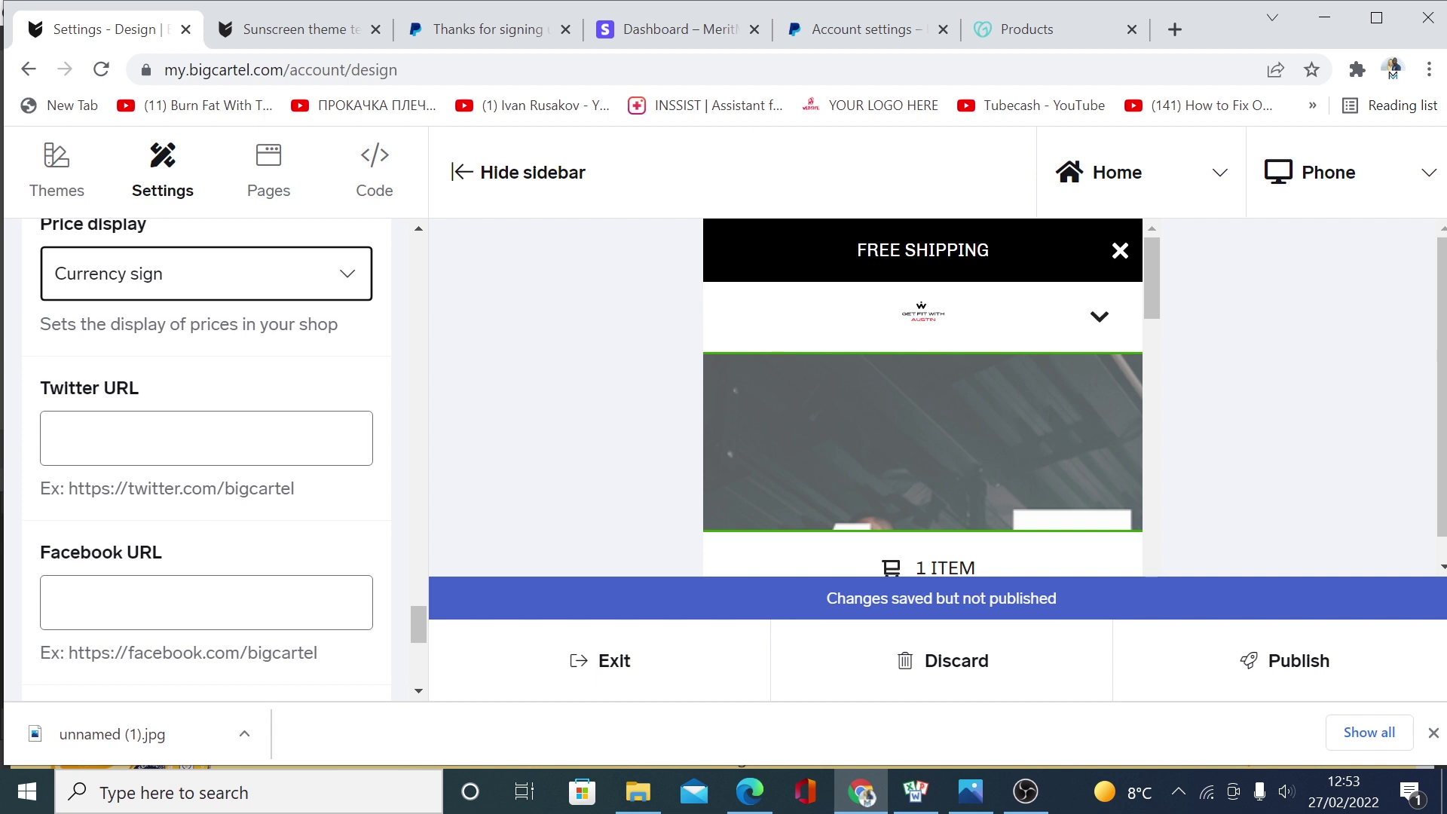
- Look over the remaining social link settings and publish the theme design changes
scroll(385, 550, "down", 5)
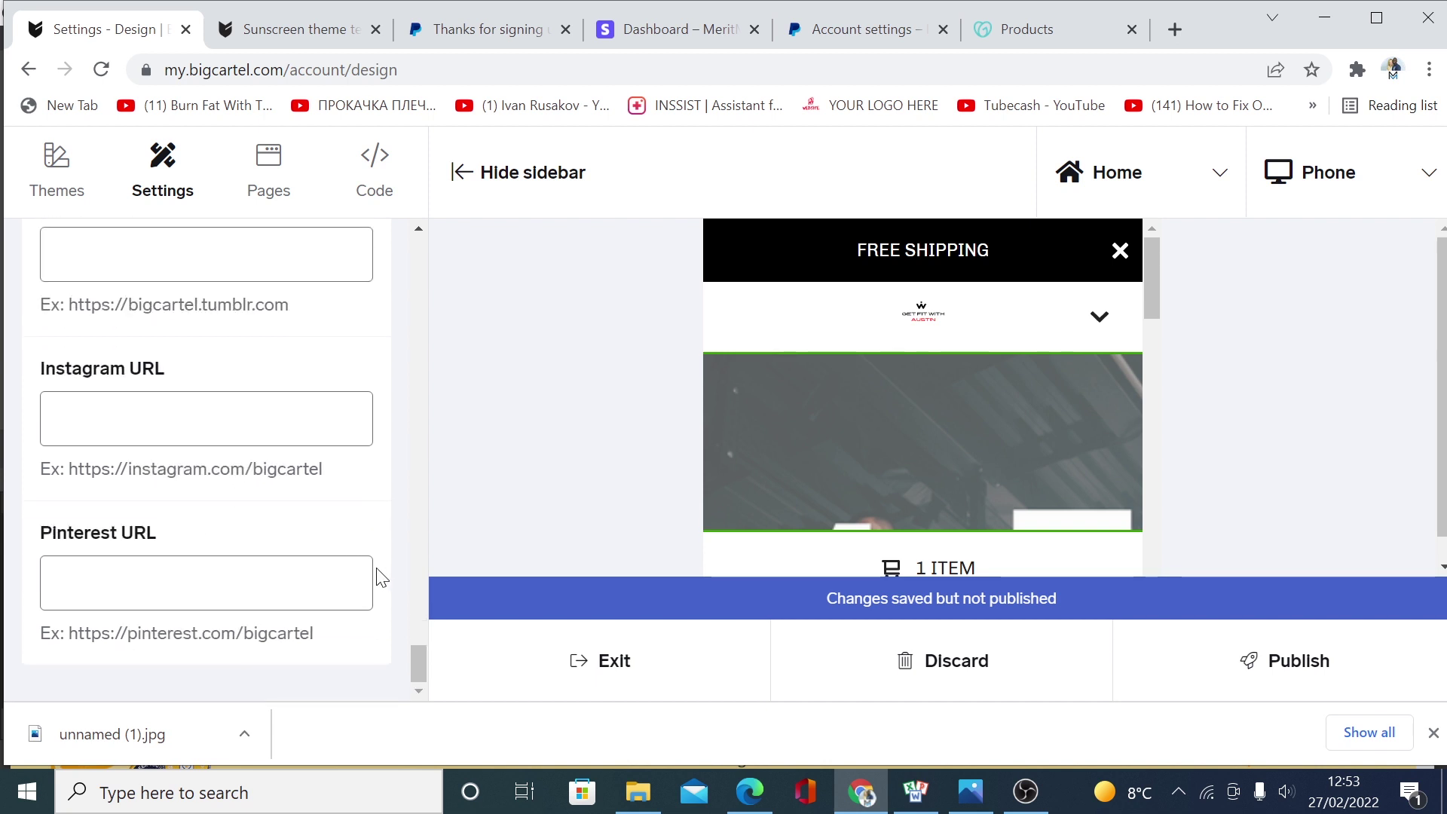
scroll(354, 557, "up", 15)
scroll(319, 585, "down", 5)
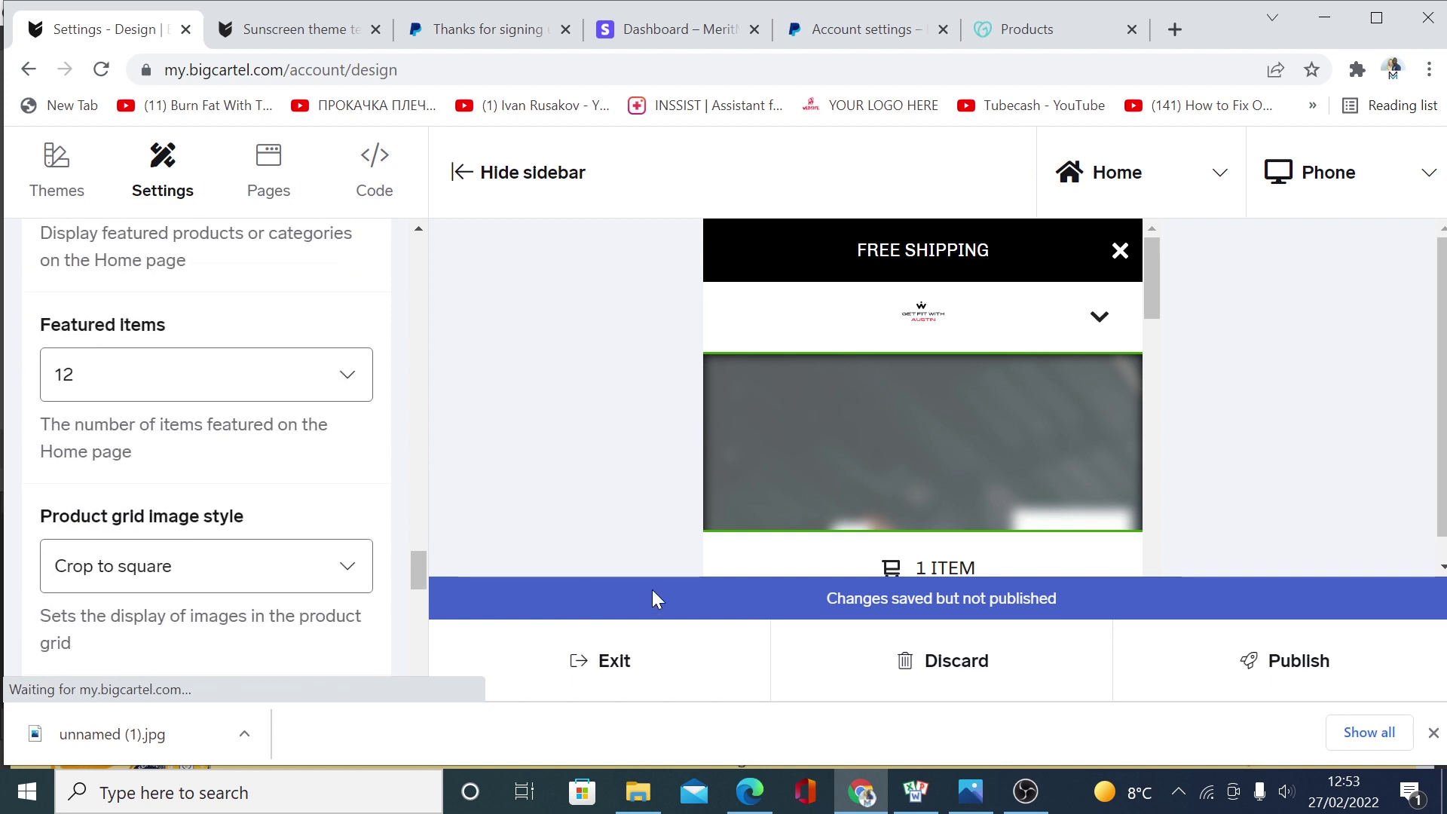
left_click(1294, 682)
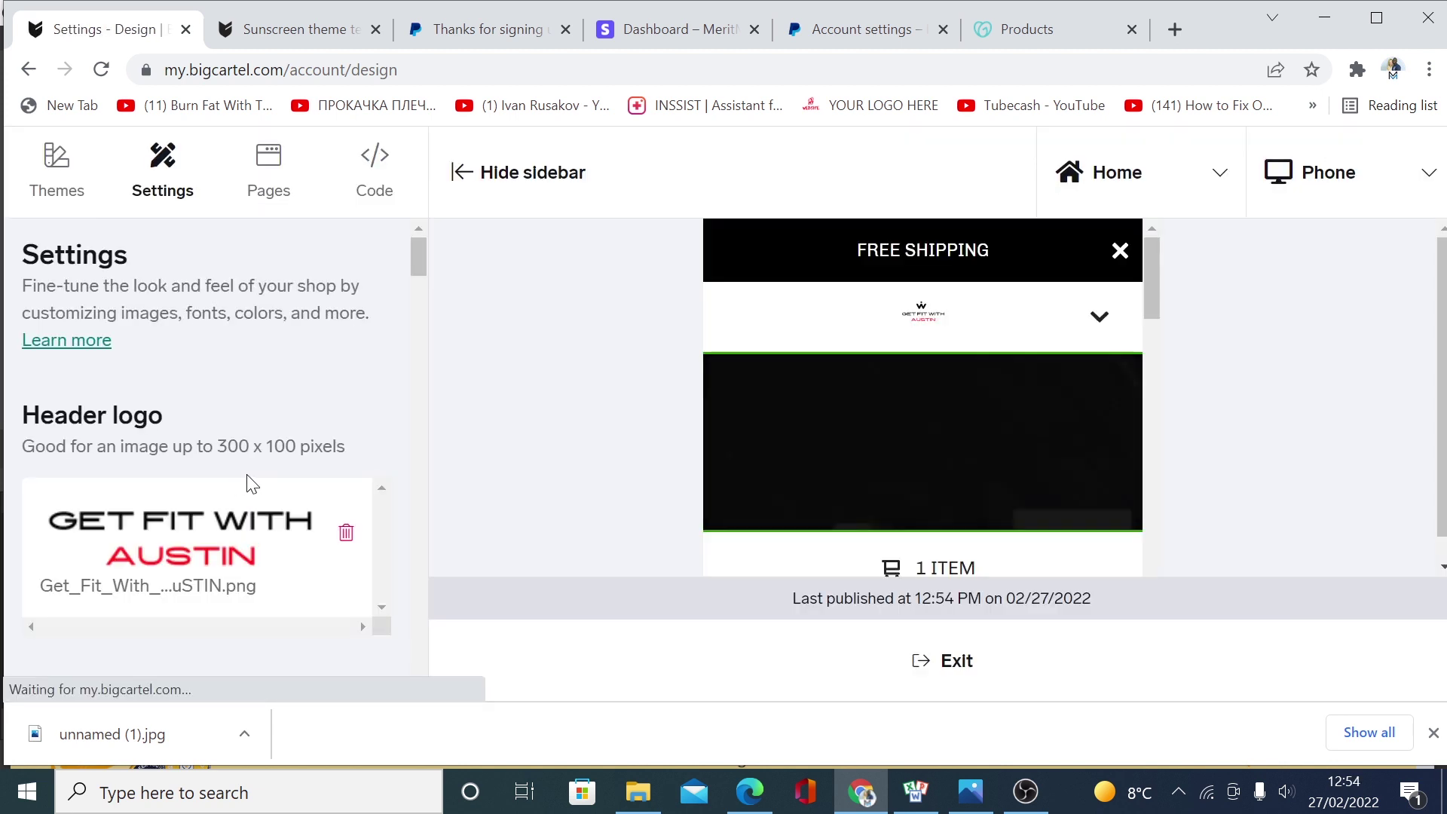
- Add a new custom page to the shop and name it Contact
left_click(279, 197)
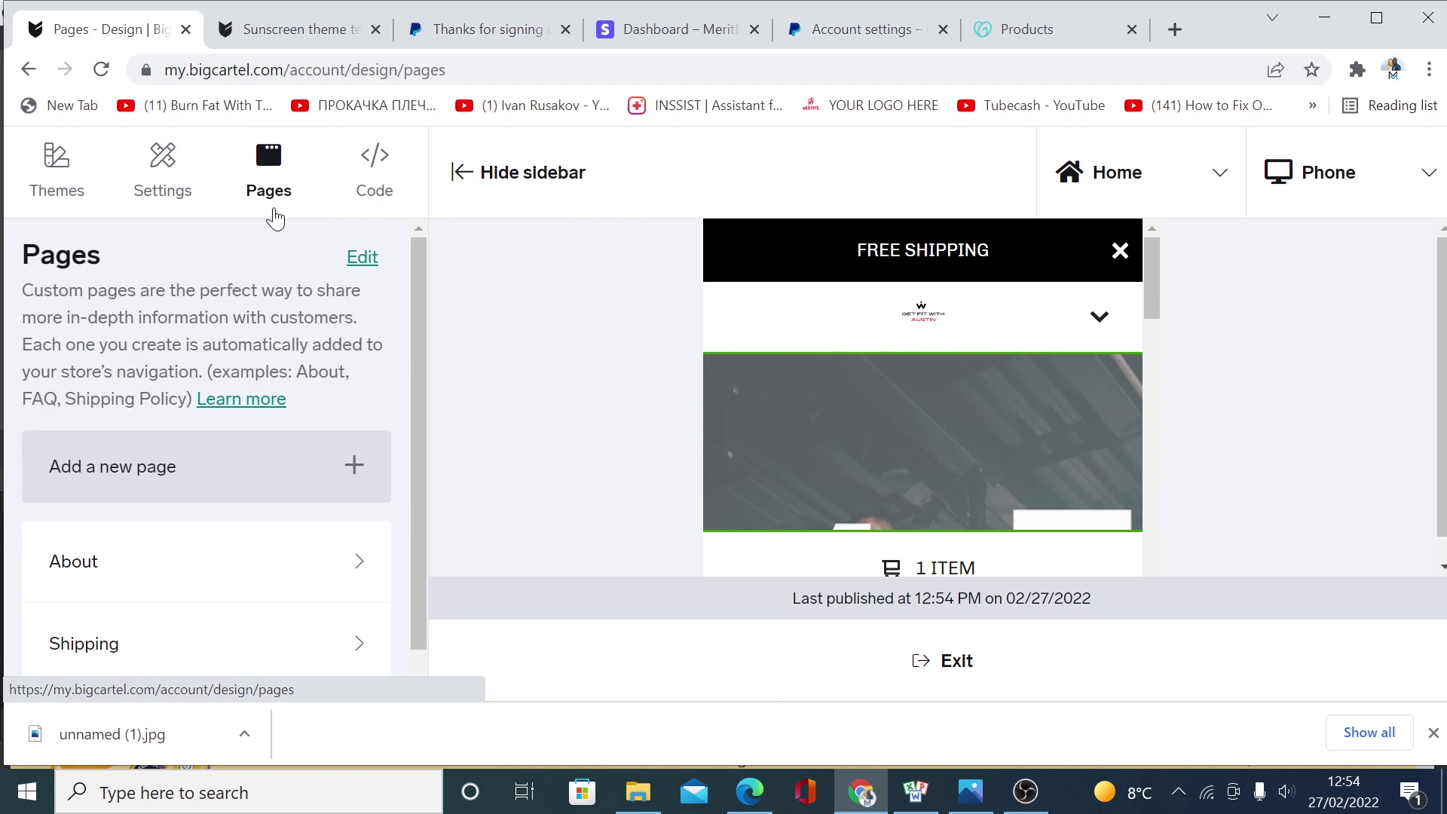
scroll(233, 573, "down", 1)
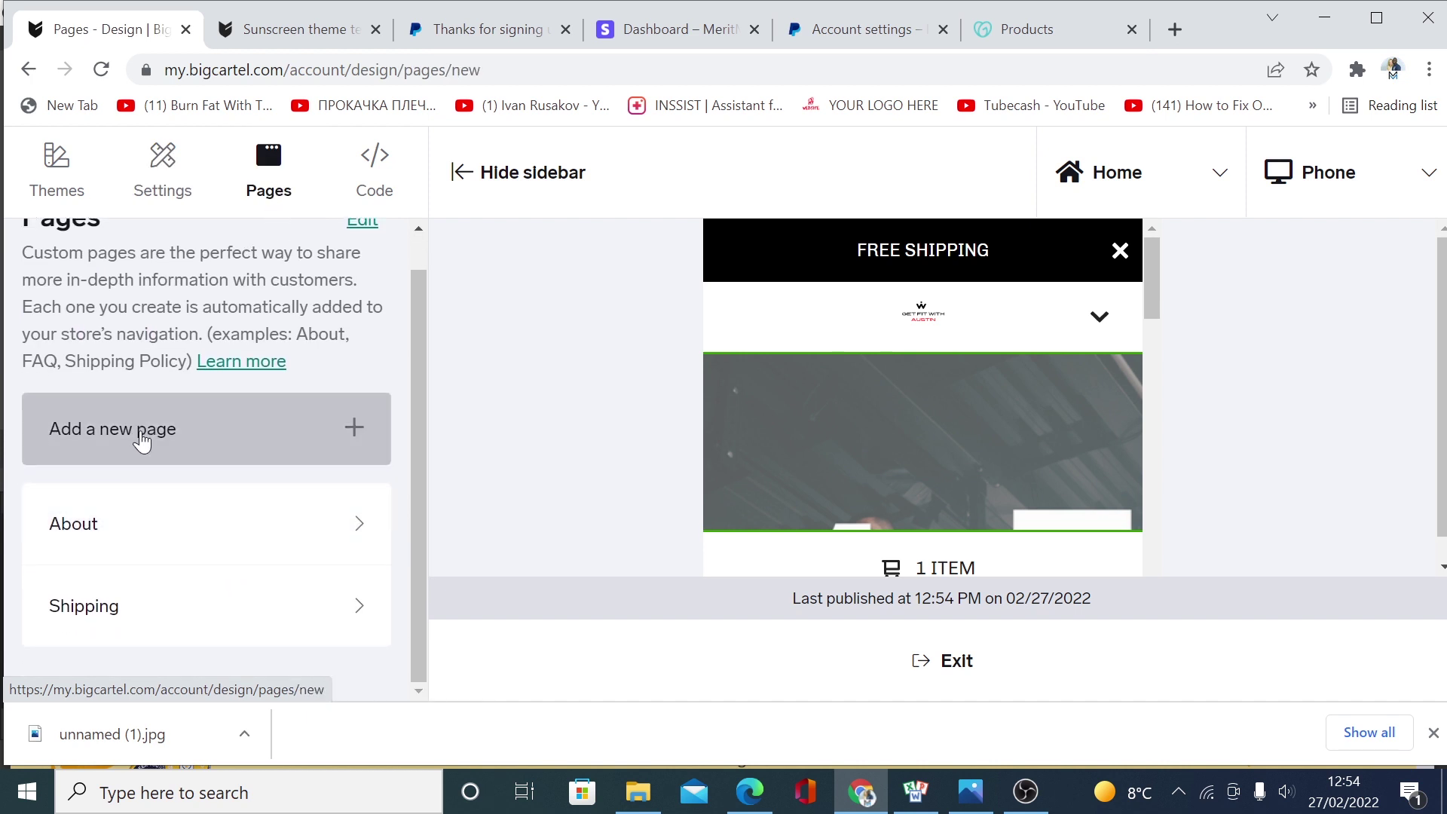
left_click(142, 441)
left_click(151, 300)
type("C")
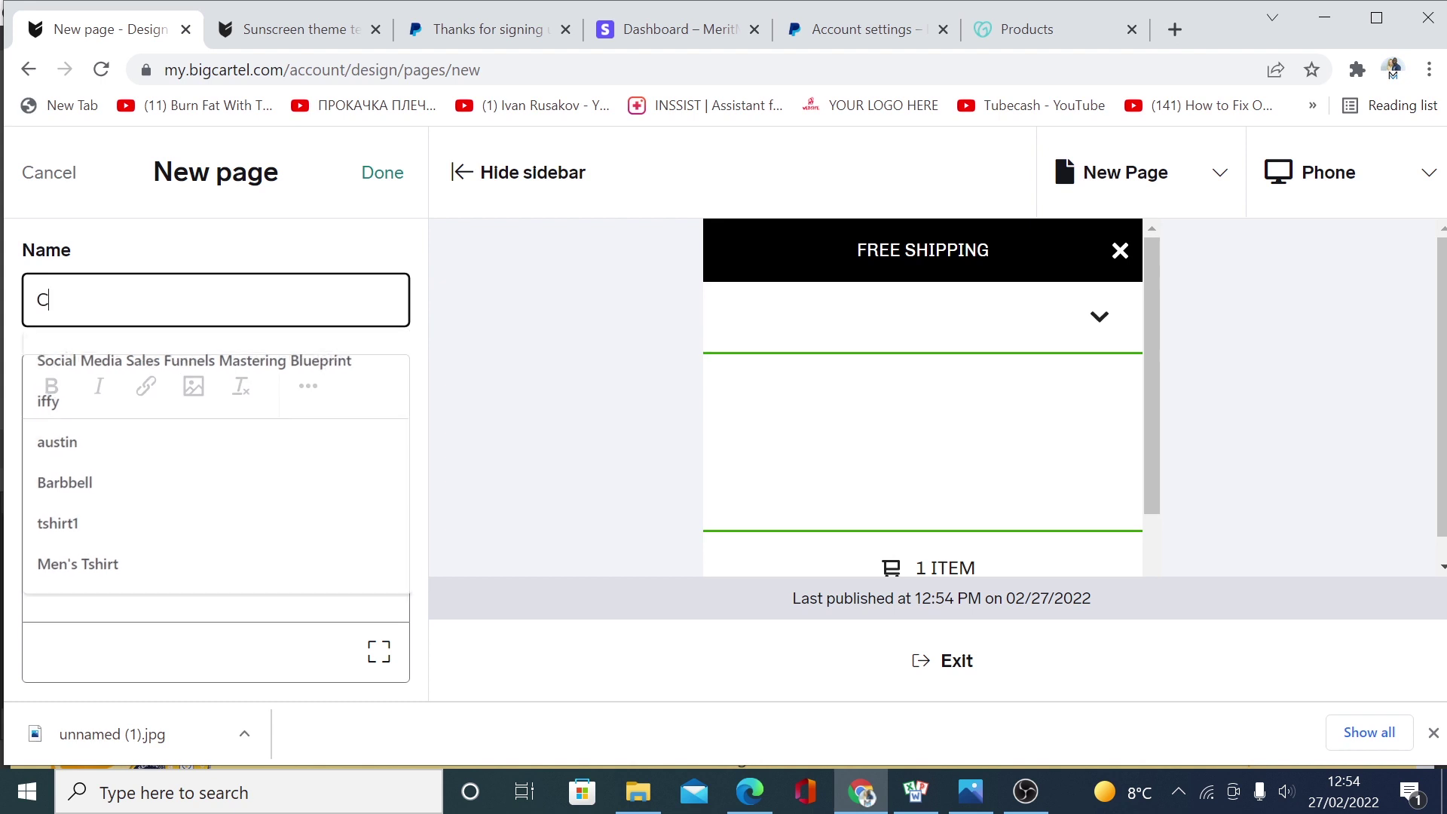
type("ontact")
- Enter "Descriup goes here" as the body text of the Contact page
left_click(73, 486)
type("Co")
key("ctrl+z")
type("De")
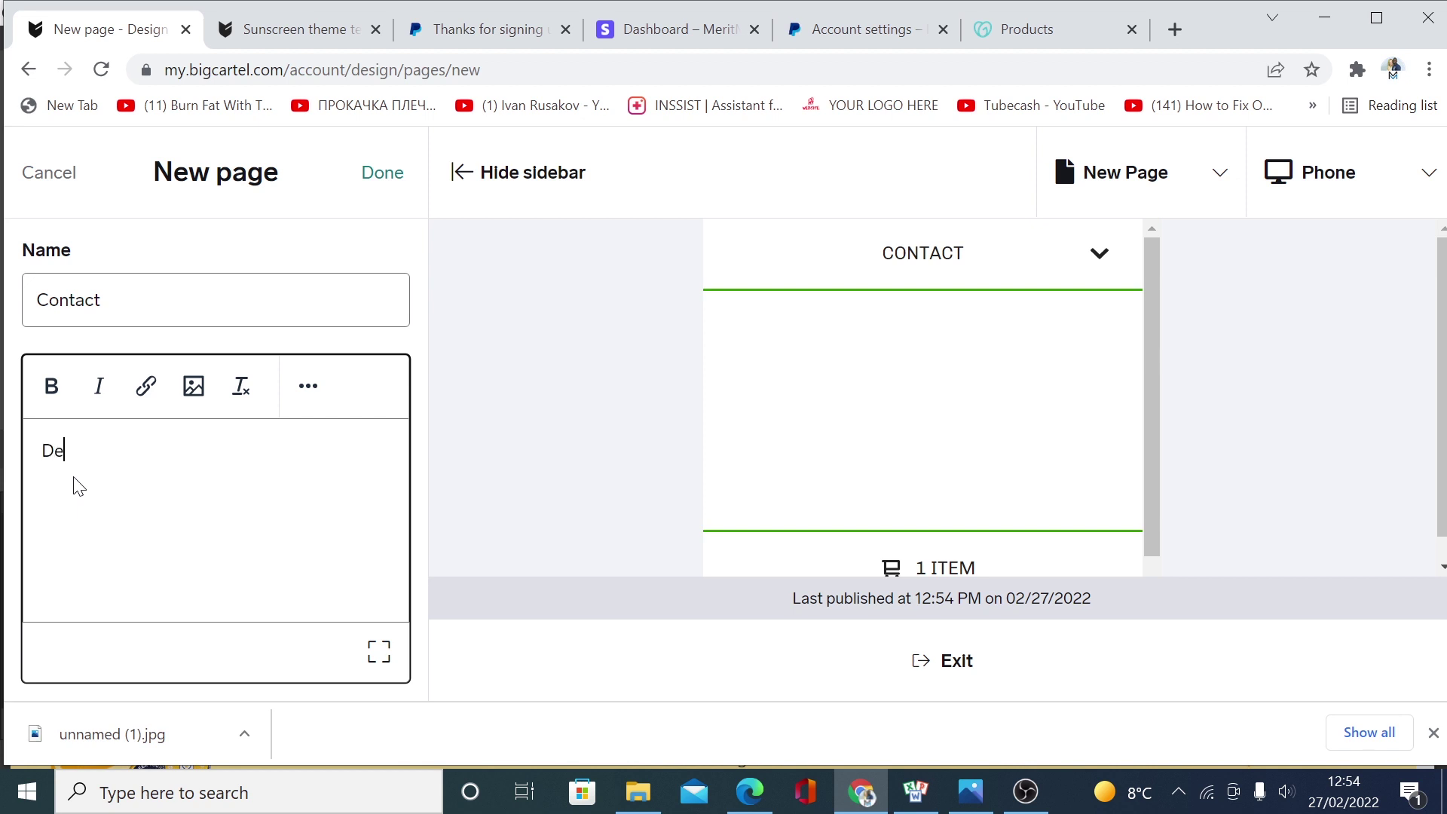
type("scriup goes here")
- Show the editor's extra formatting options and make the Contact page's body text bold
left_click(194, 386)
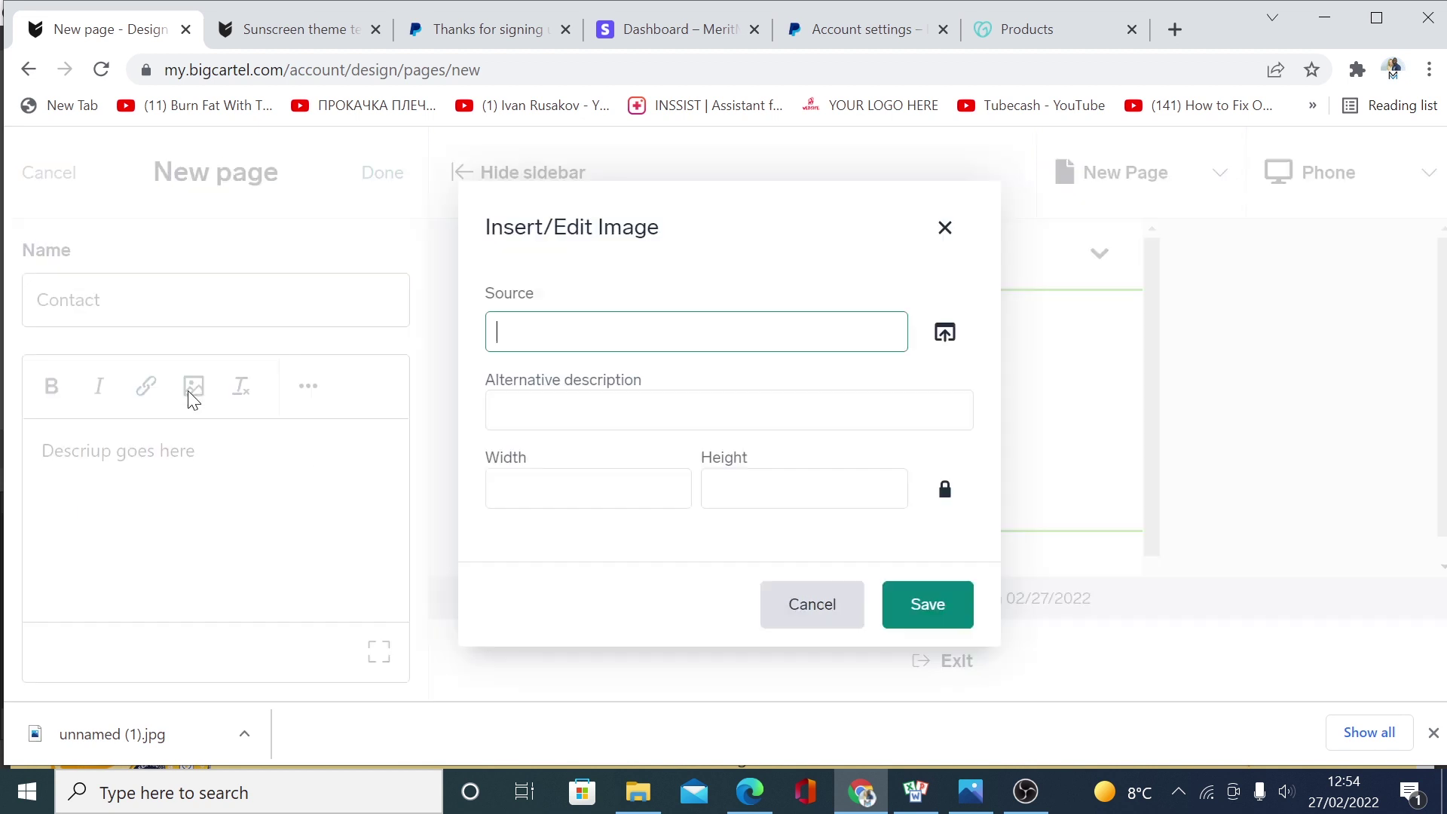
left_click(945, 228)
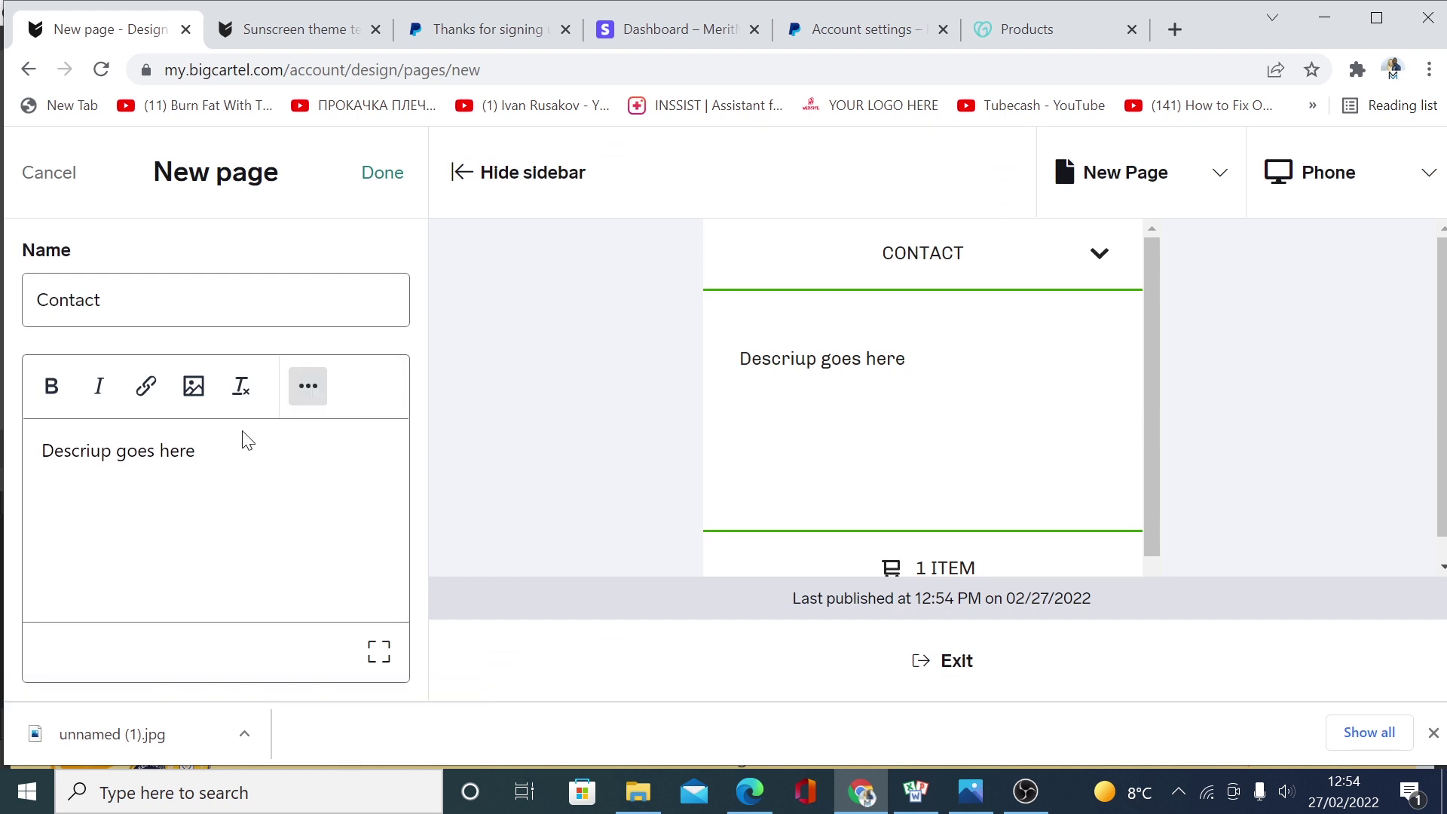
left_click(304, 392)
left_click_drag(191, 557, 30, 563)
left_click(51, 386)
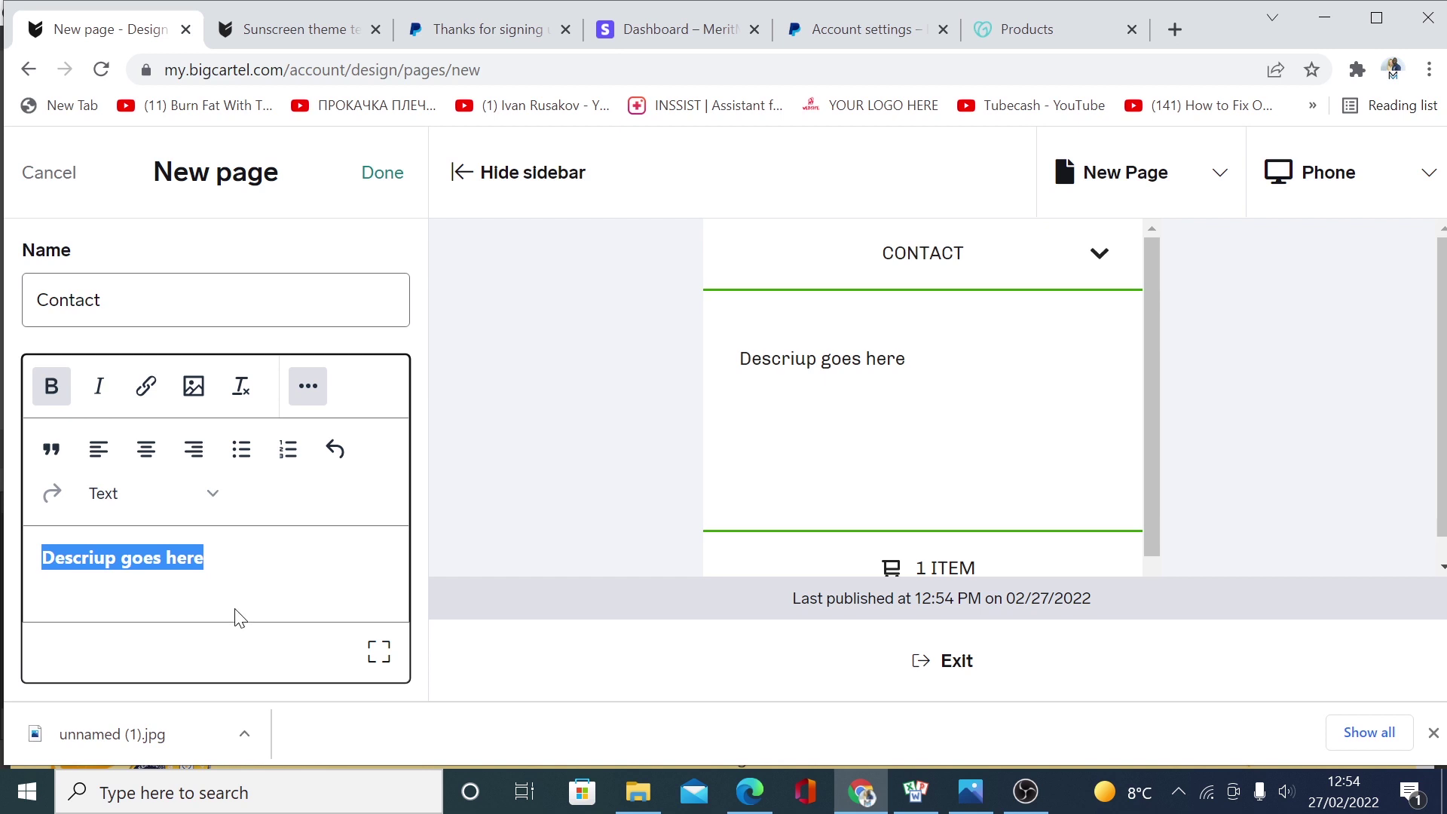
- Rename the new page as "Contact us" and finish editing it
left_click(145, 386)
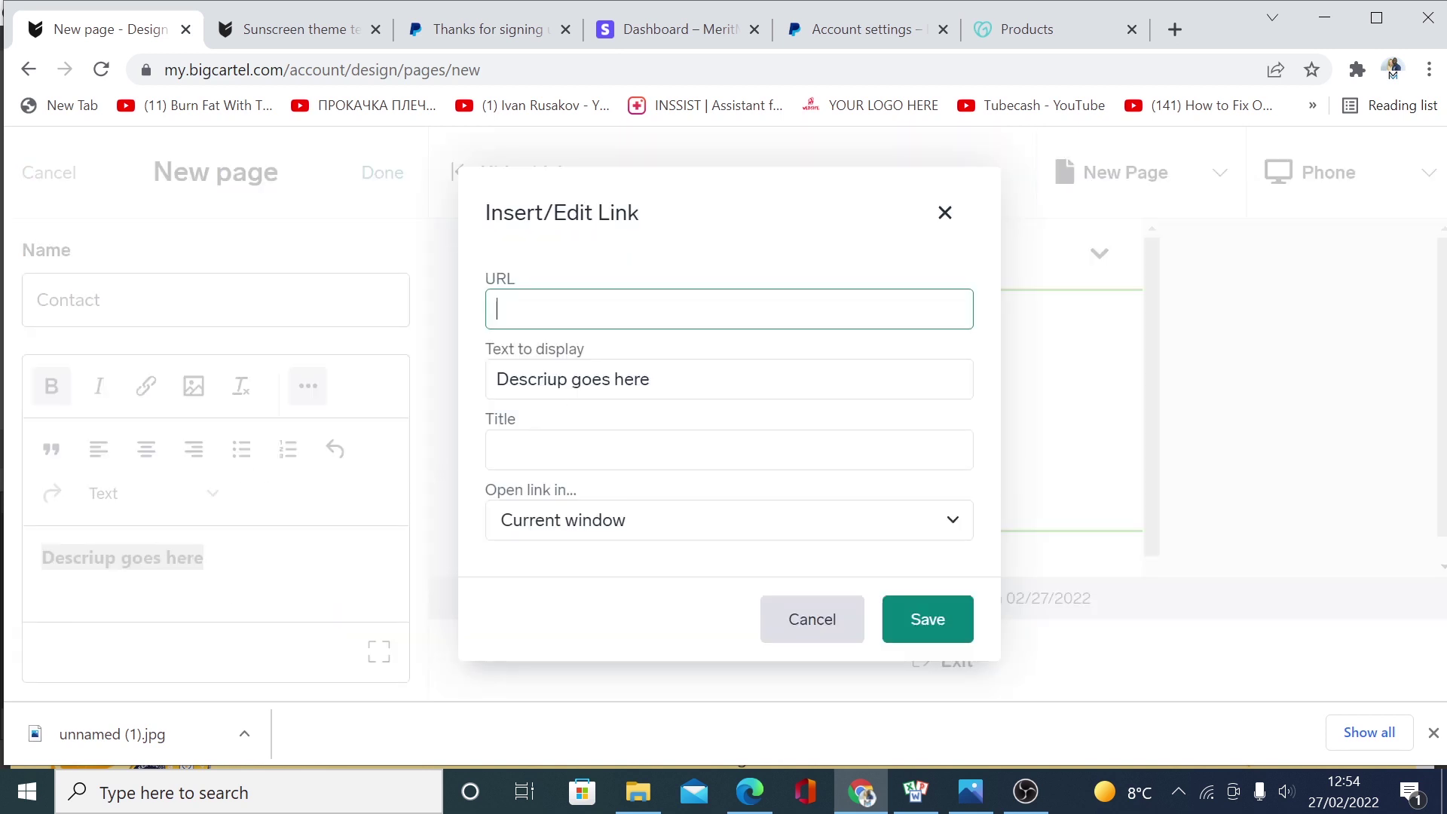
key("Escape")
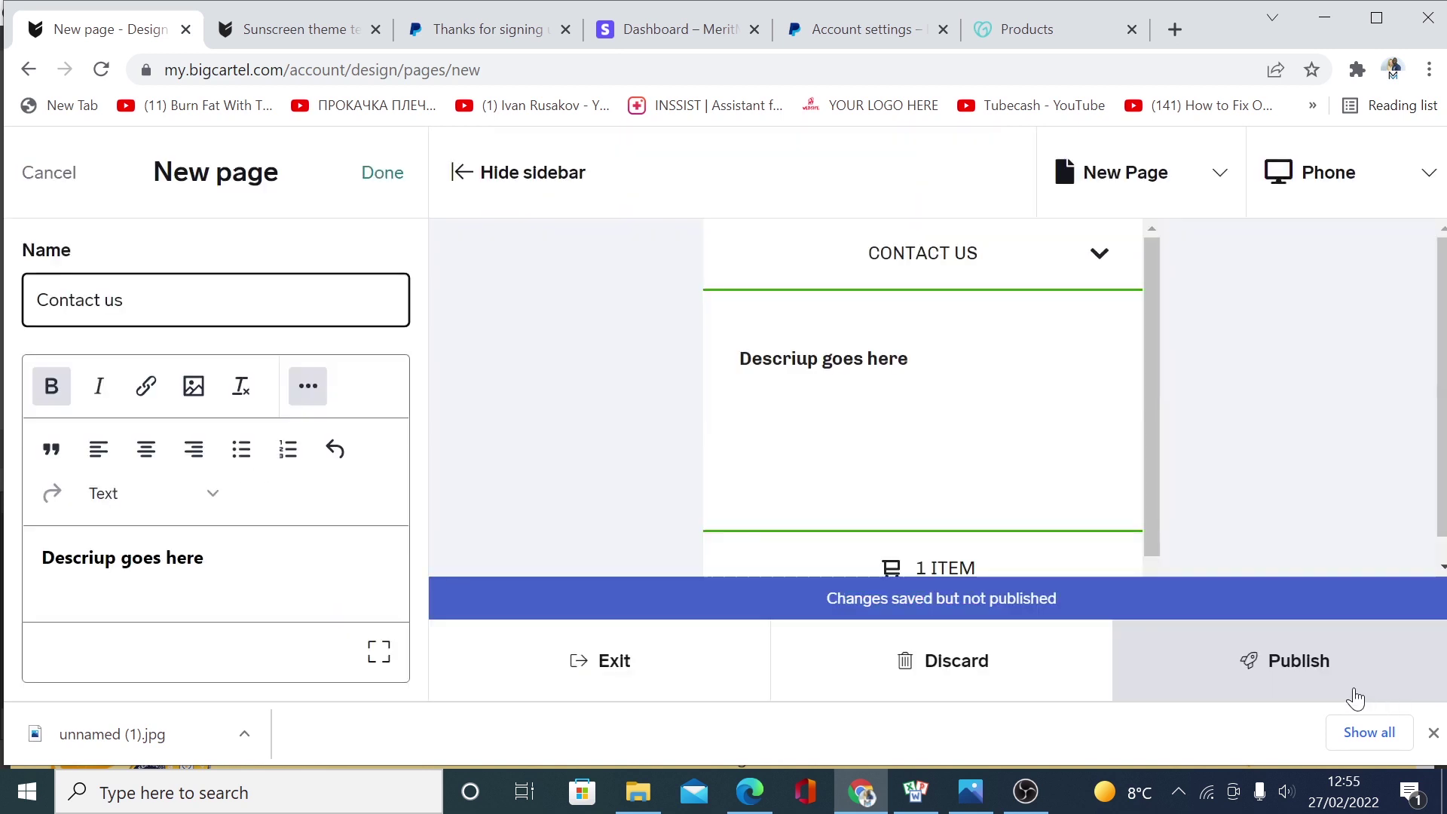
left_click(384, 181)
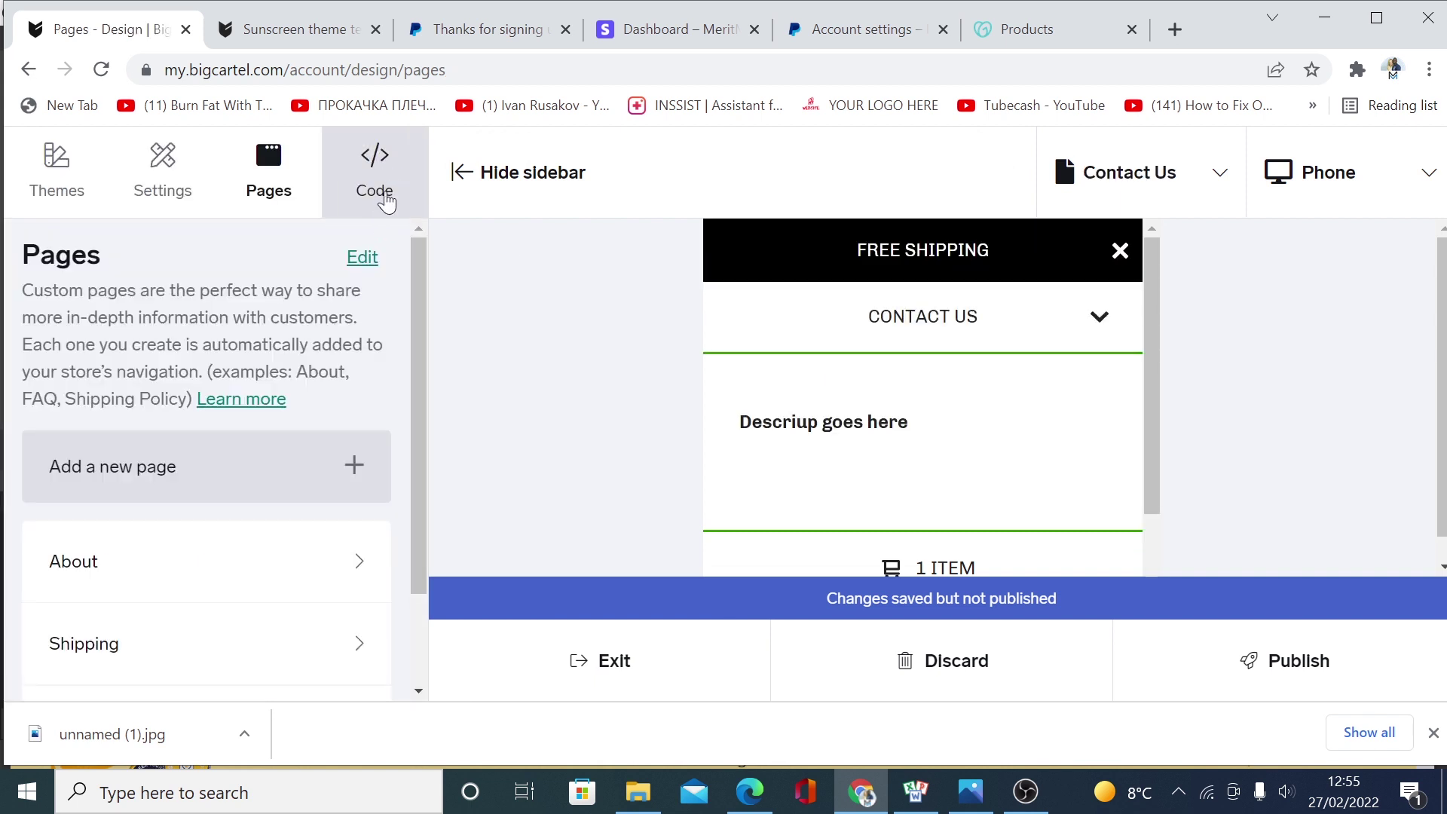
- View the theme's code customization options and publish the pending page changes
left_click(377, 174)
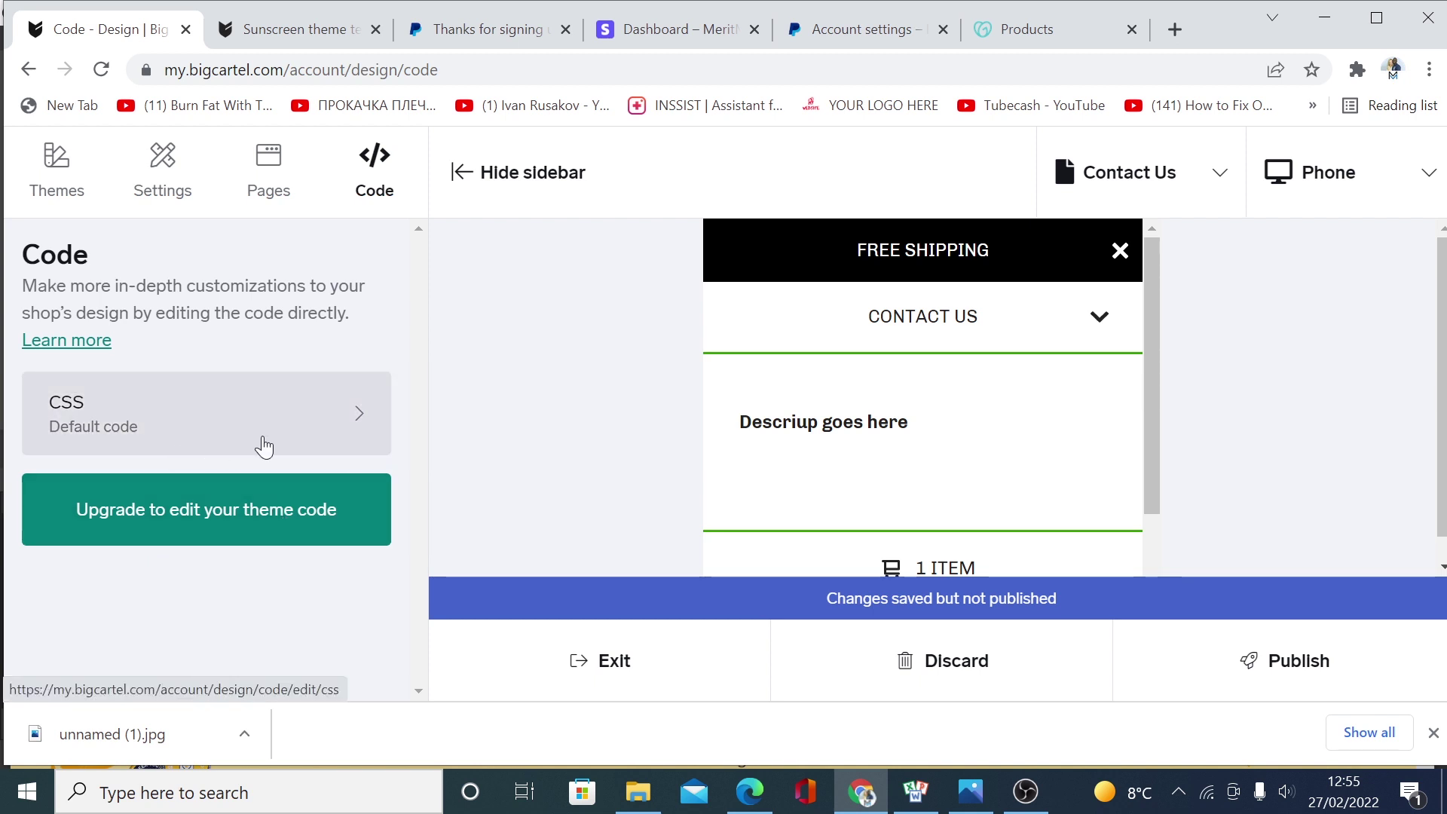
left_click(1281, 669)
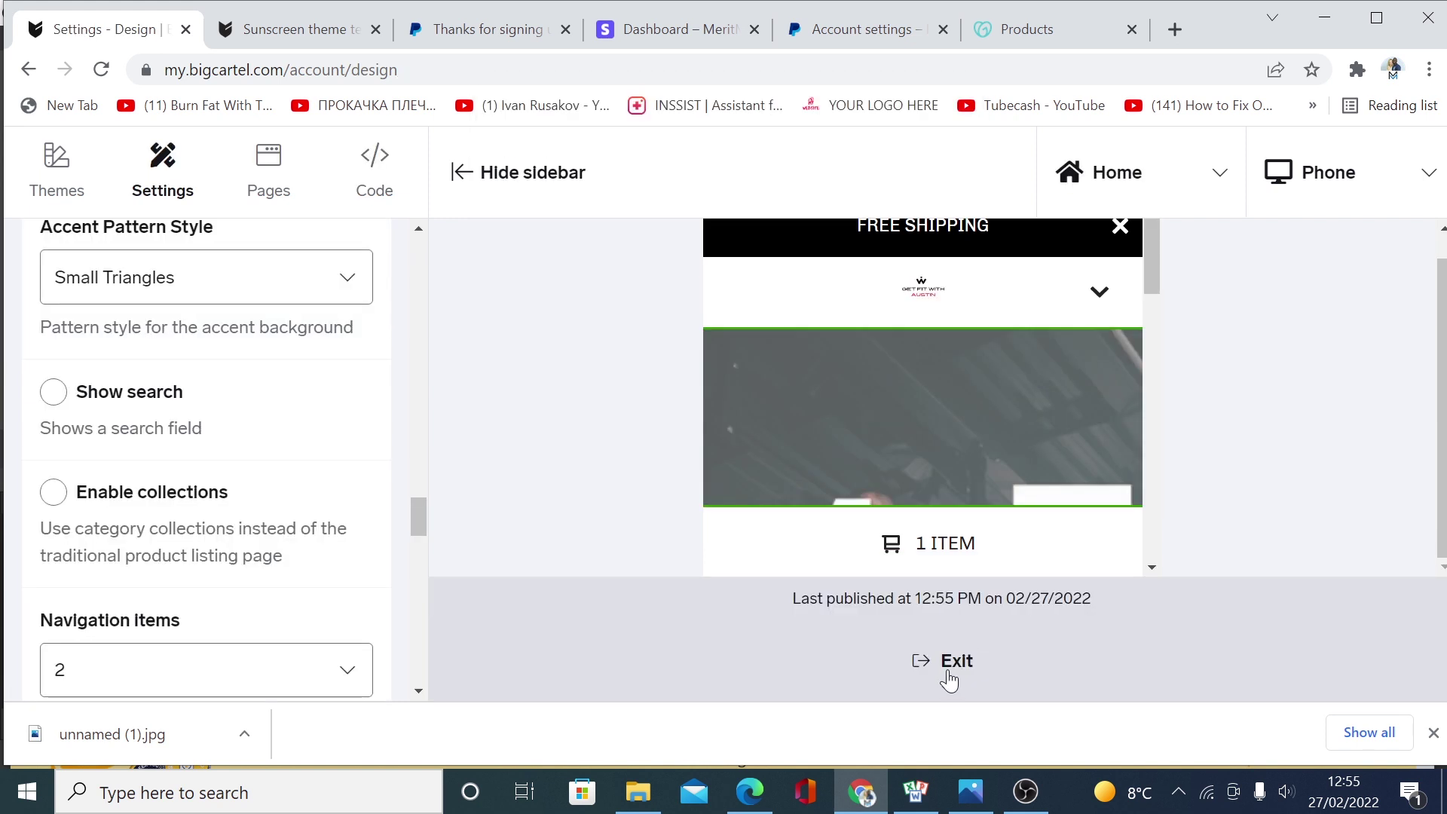
- Exit the design editor, review the available plans under the shop's plan and billing settings, and return to the account page
left_click(948, 681)
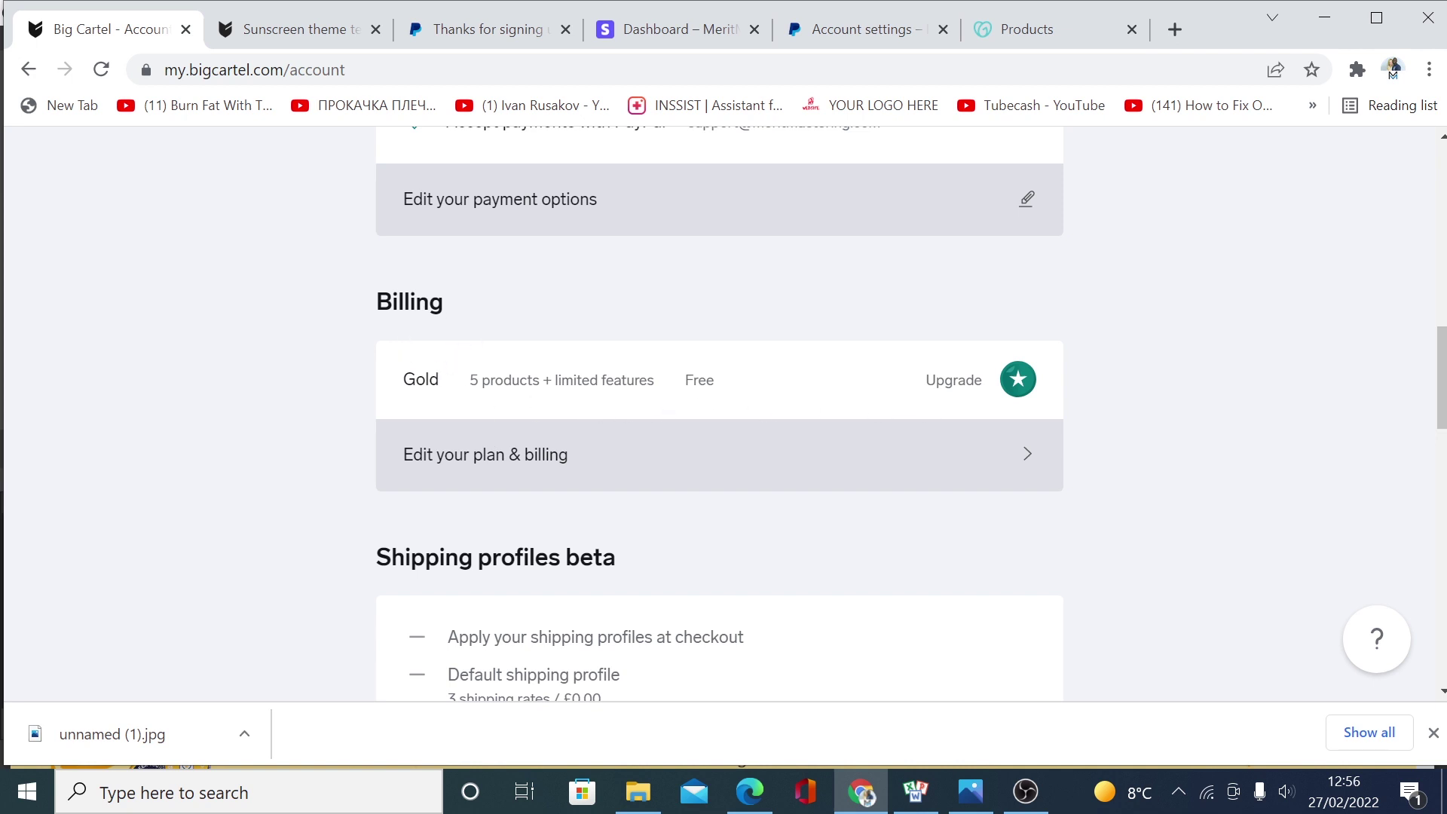
left_click_drag(467, 382, 614, 382)
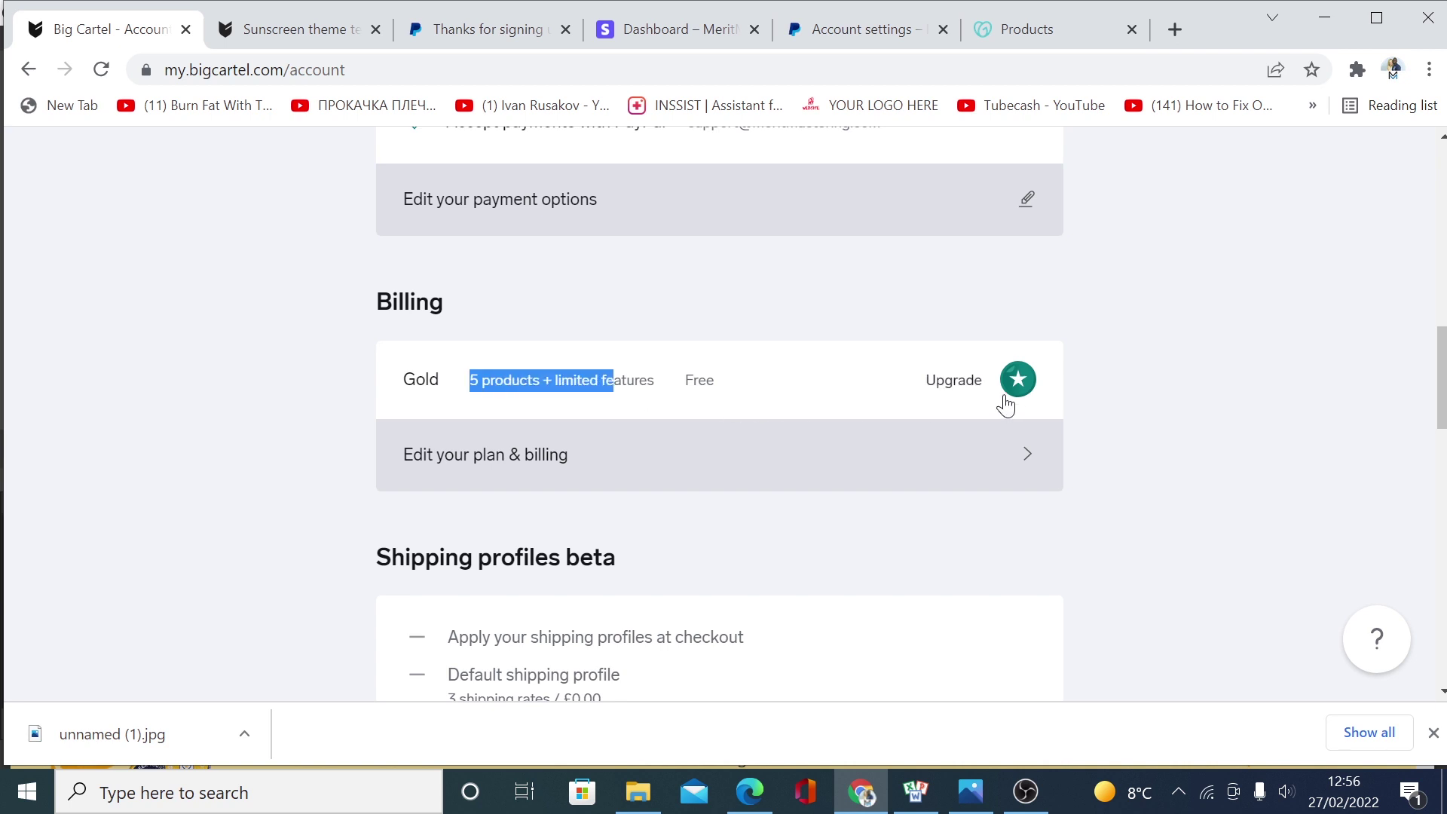
left_click(675, 479)
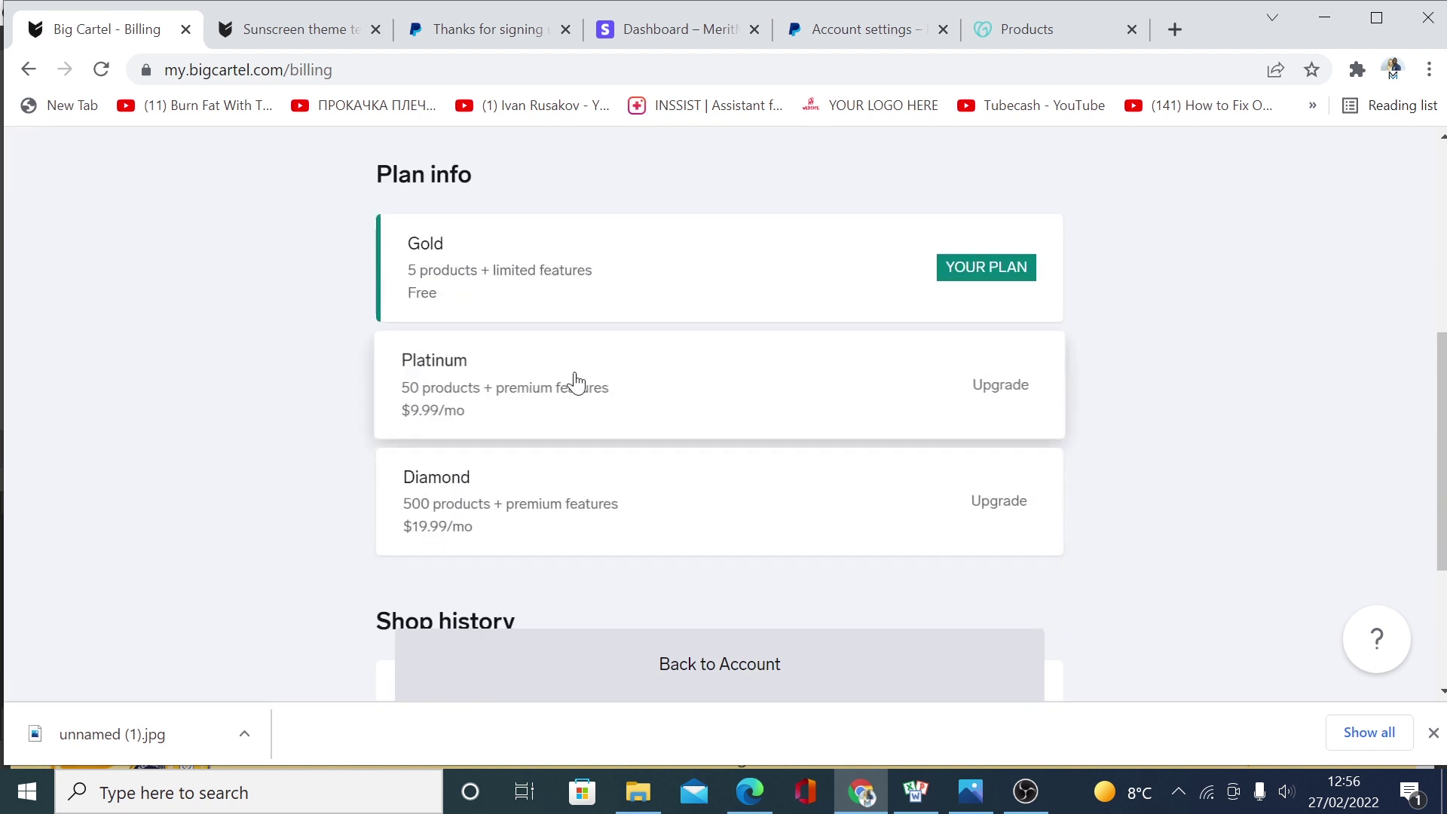
scroll(801, 400, "down", 3)
left_click(730, 672)
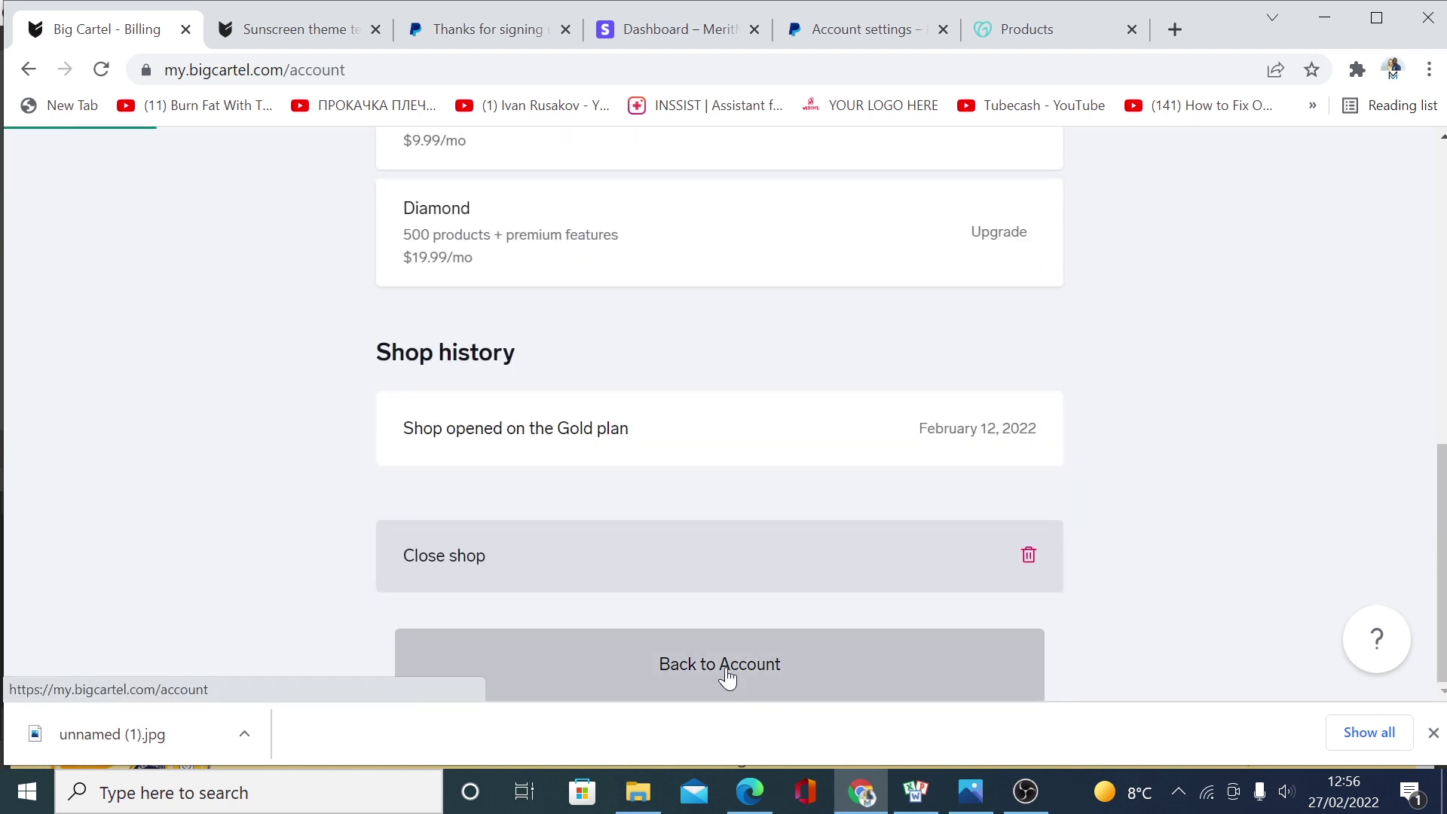
- Open the shop's shipping settings and enable the Shipping profiles beta
scroll(699, 573, "down", 15)
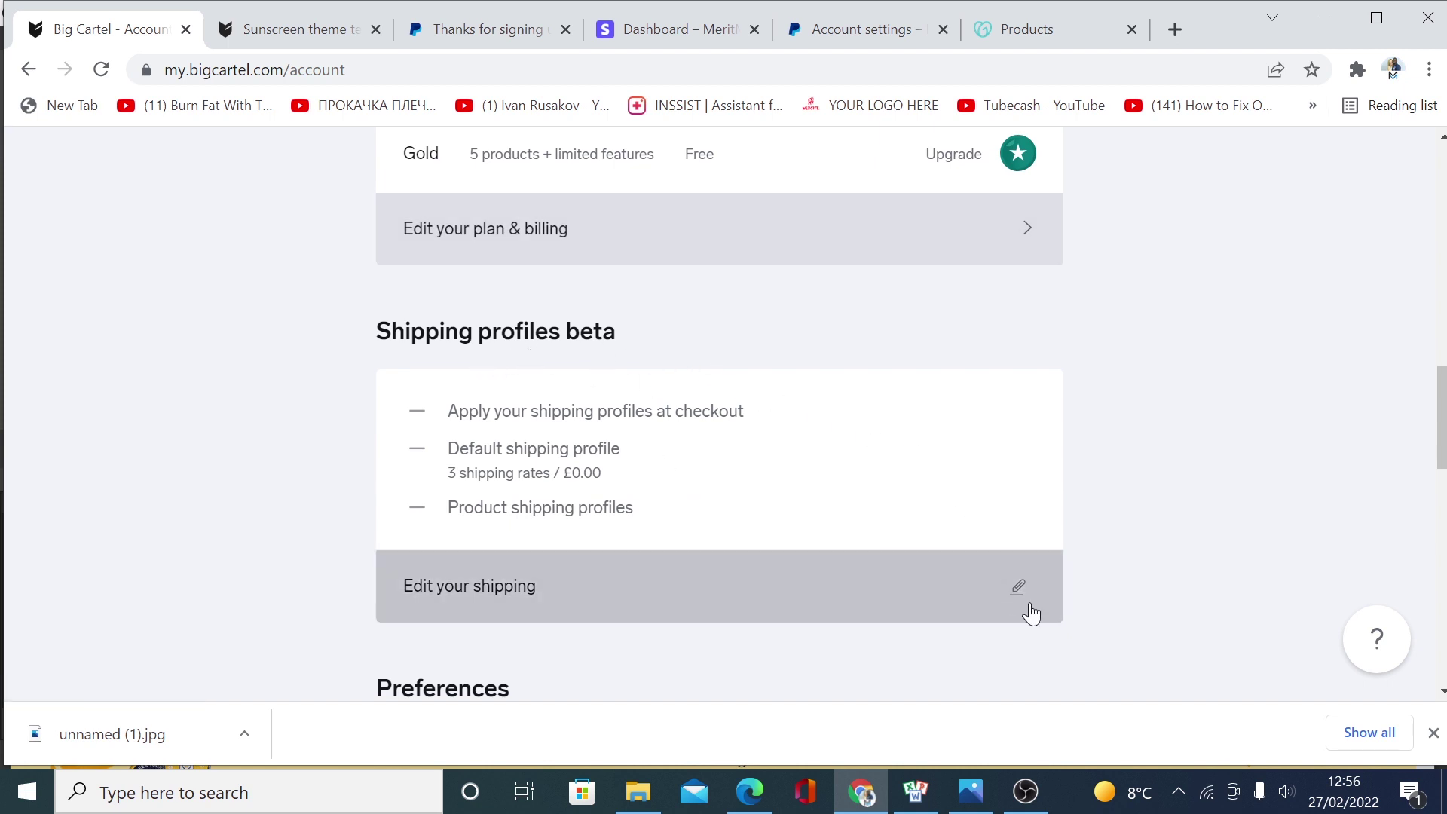
left_click(983, 591)
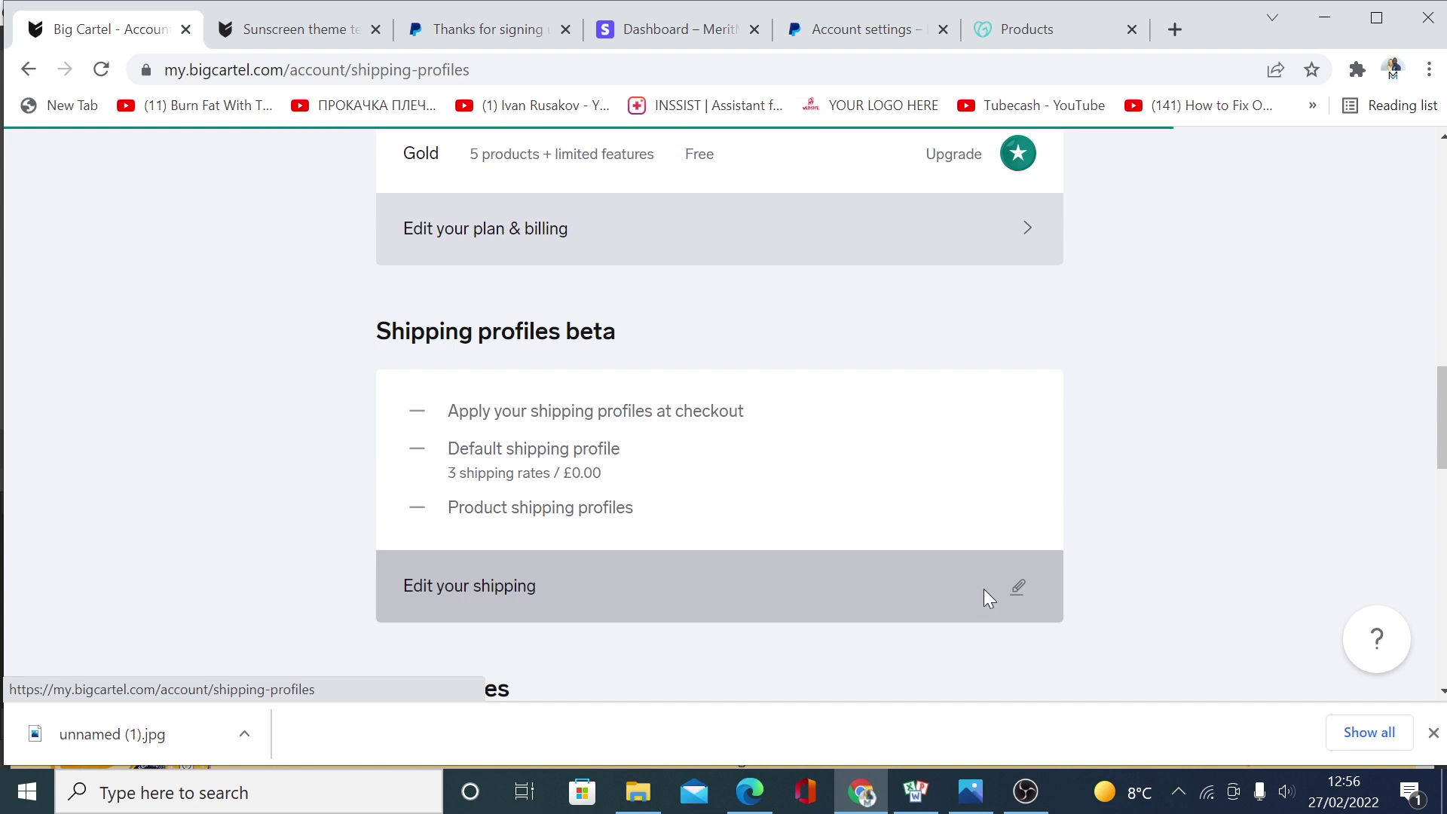
scroll(861, 482, "down", 5)
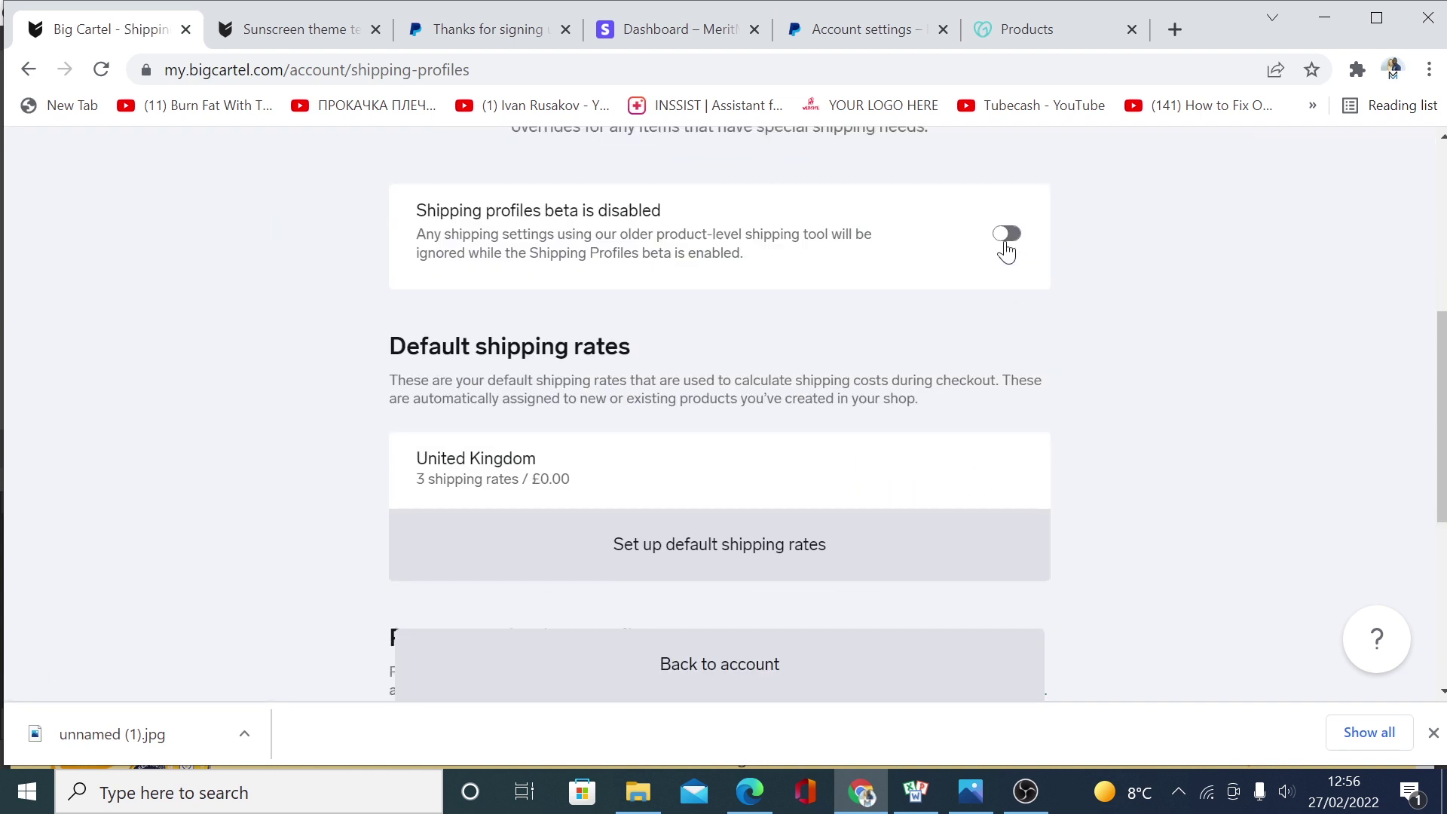
left_click(1007, 234)
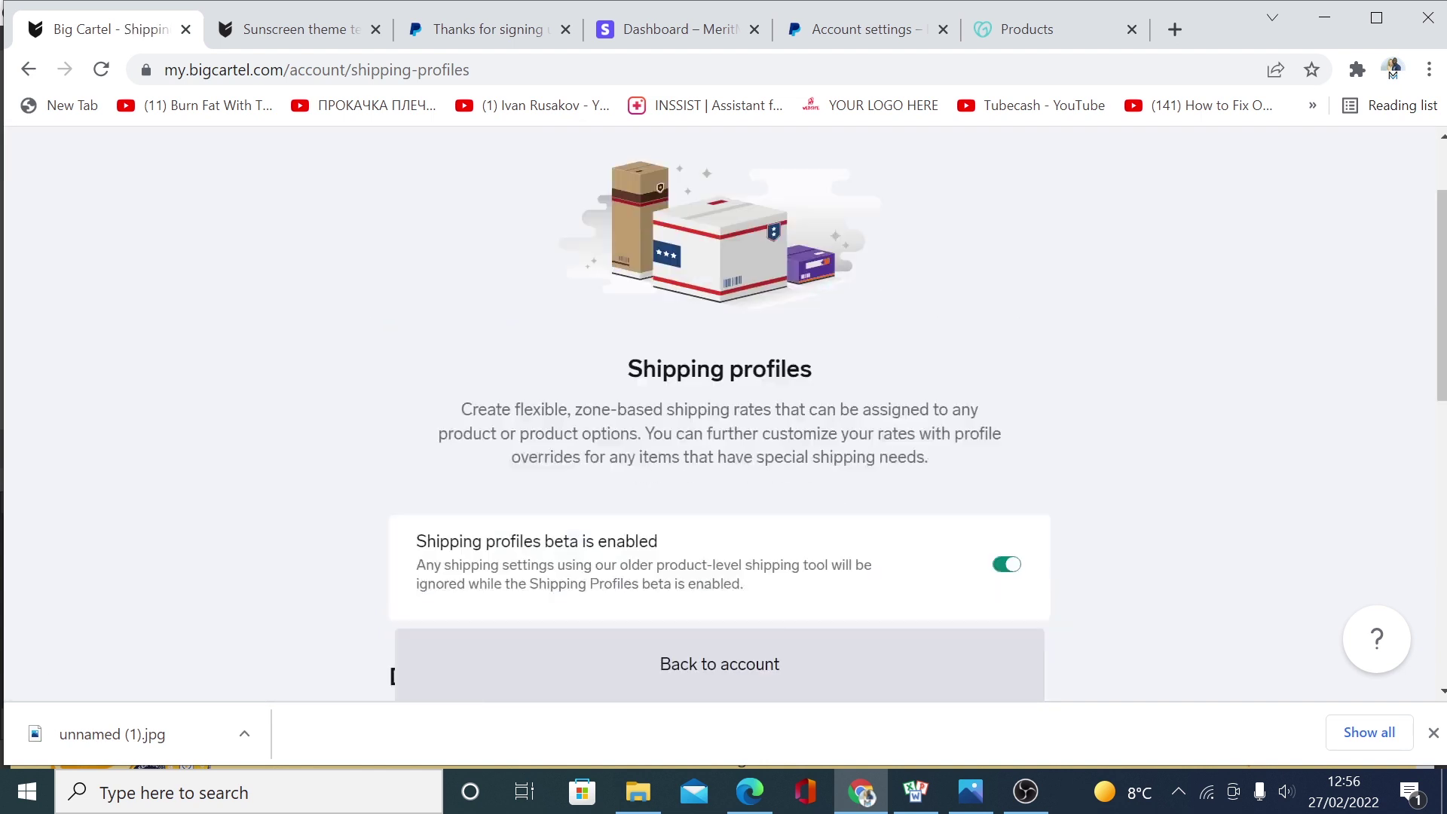
- Start setting up a default shipping rate with United States as the country or zone
scroll(839, 482, "down", 3)
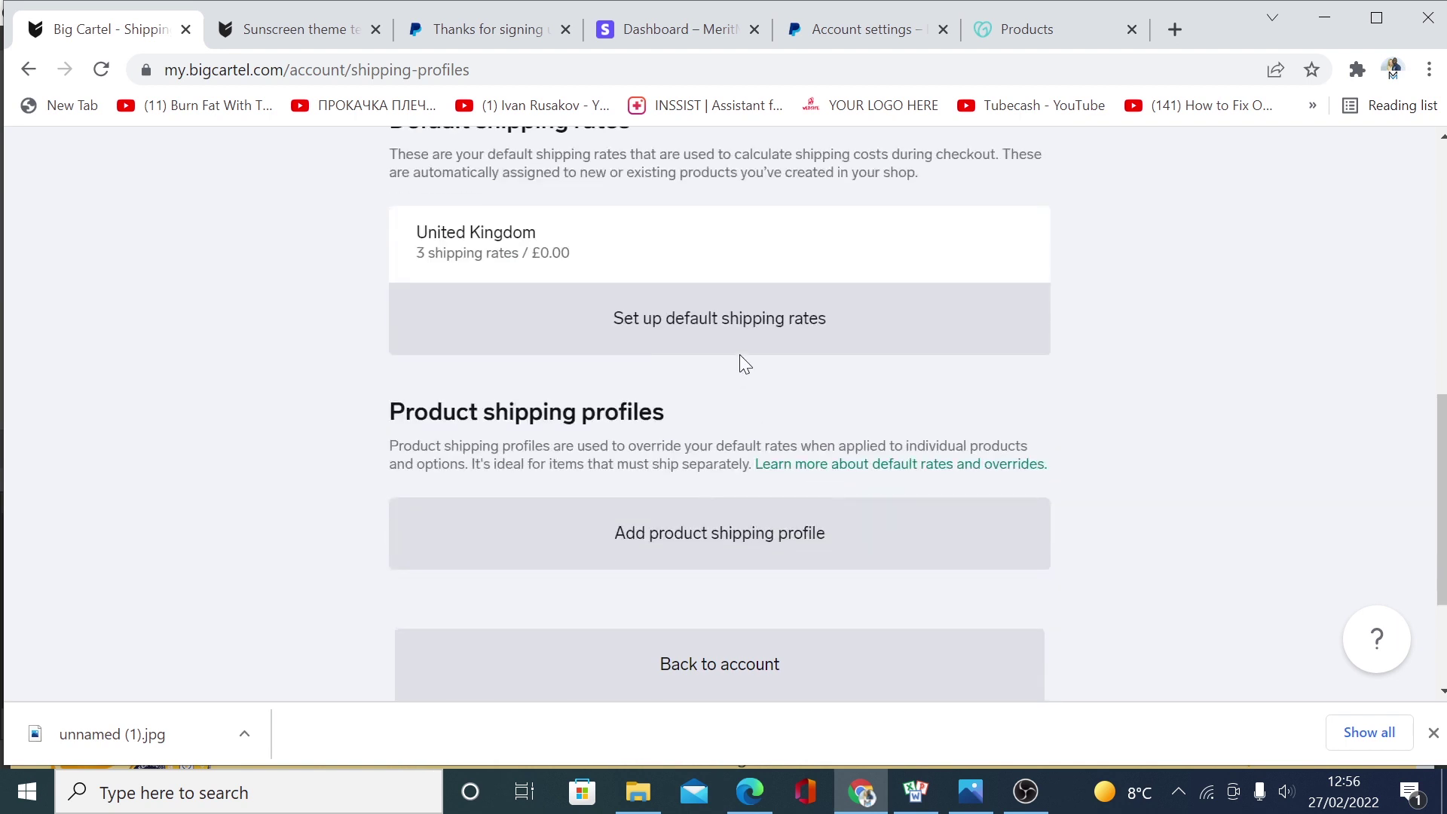
left_click(736, 335)
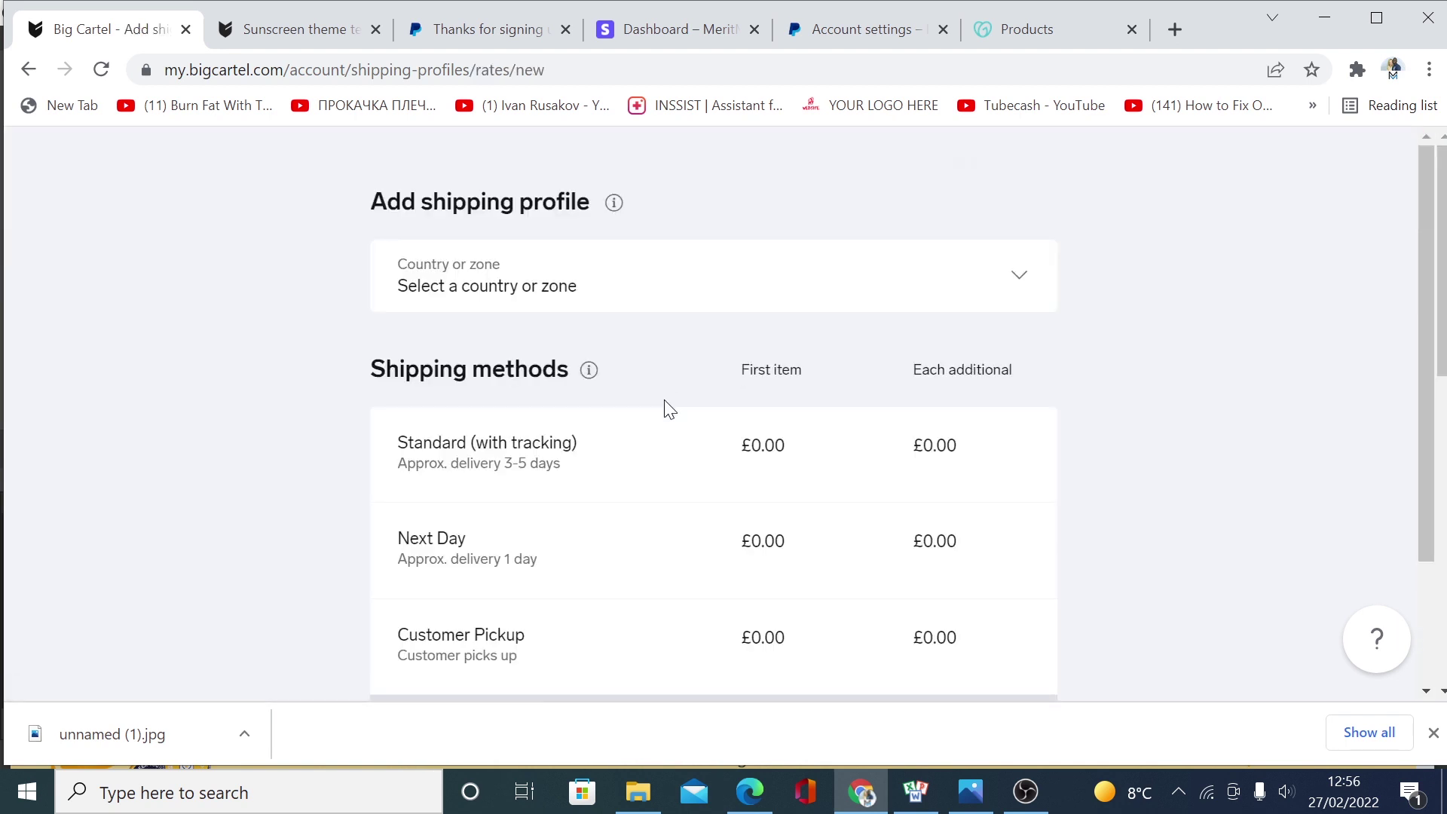
left_click(479, 289)
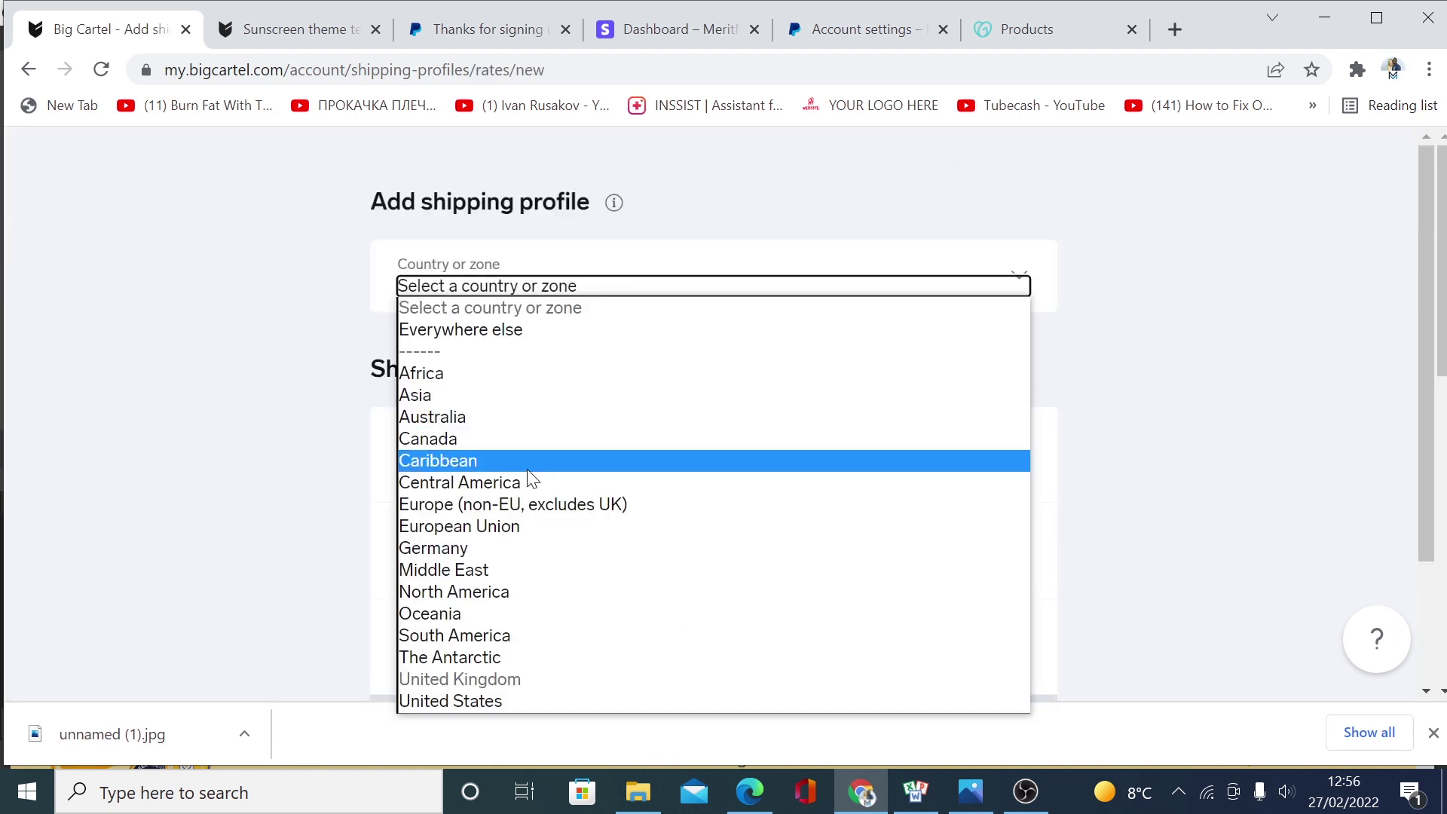
left_click(520, 526)
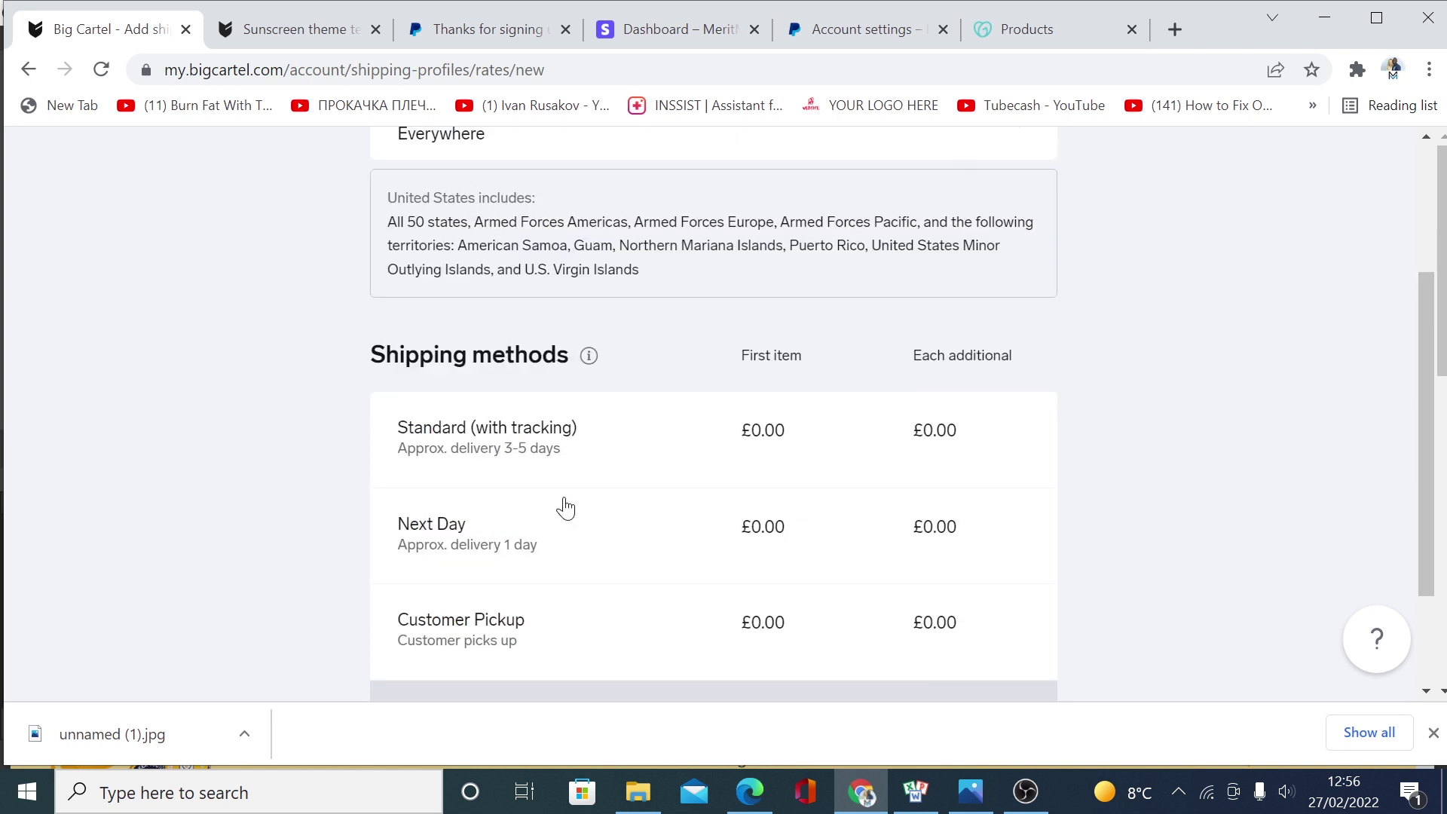
- Rename the Standard shipping method to "FAST SHIPPING (with tracking)" and finish editing it
left_click(453, 454)
key("shift+Left")
key("shift+Left")
key("shift+Left")
key("shift+Left")
key("shift+Left")
key("shift+Left")
key("shift+Left")
key("shift+Left")
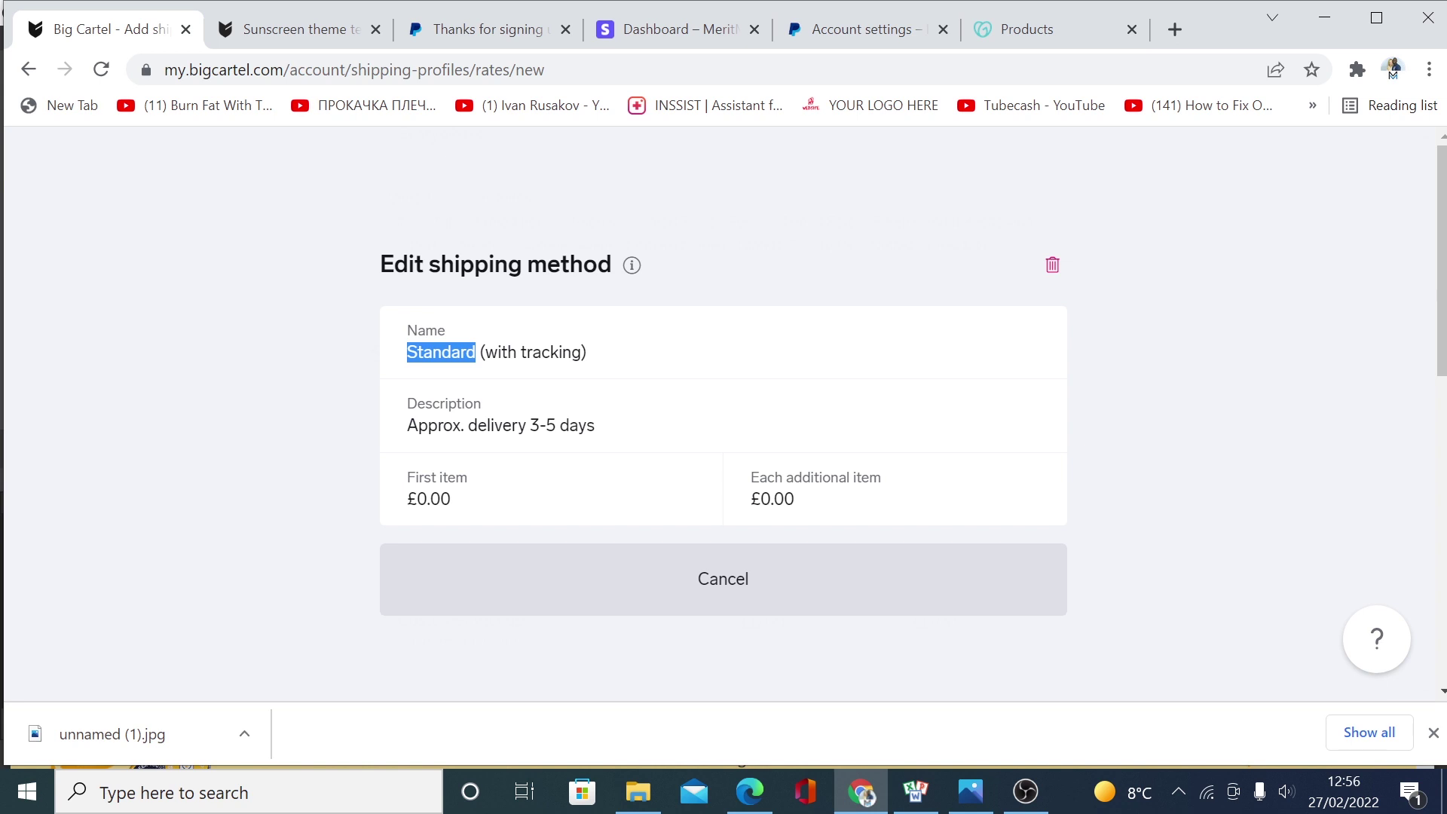
type("FAST SHI")
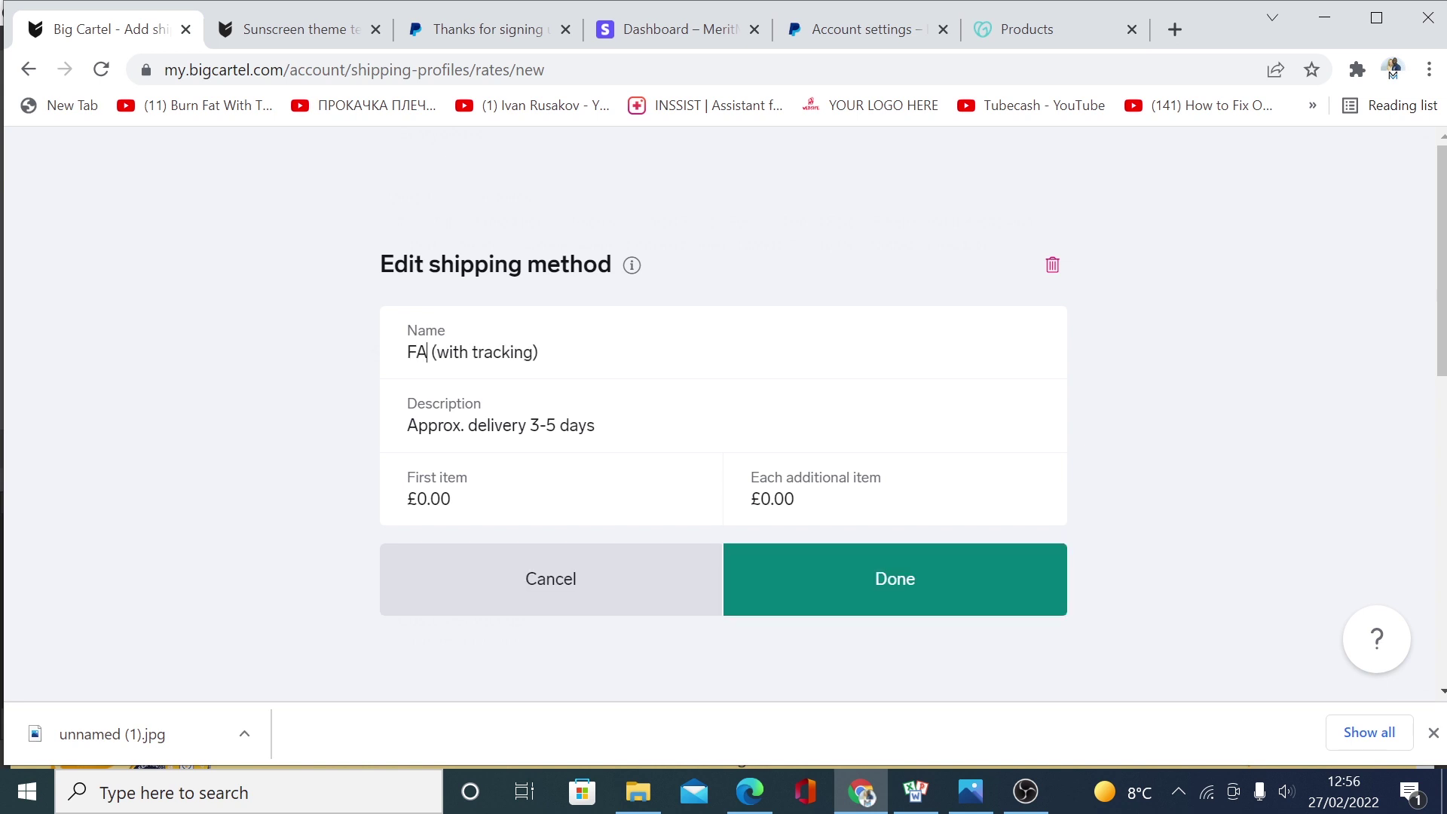
type("PPING")
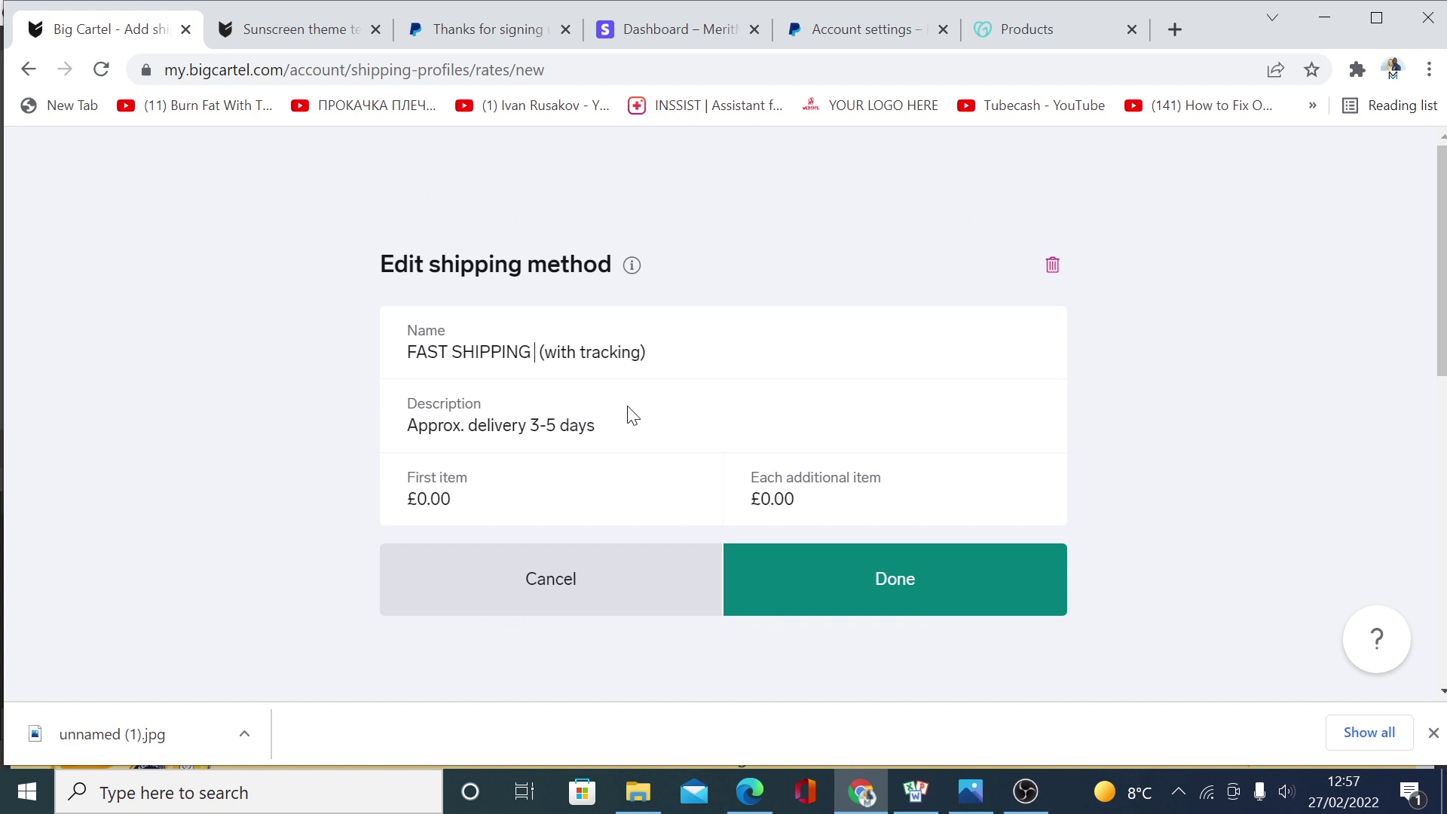
double_click(404, 502)
left_click(783, 499)
key("shift+Left")
key("shift+Left")
left_click(908, 598)
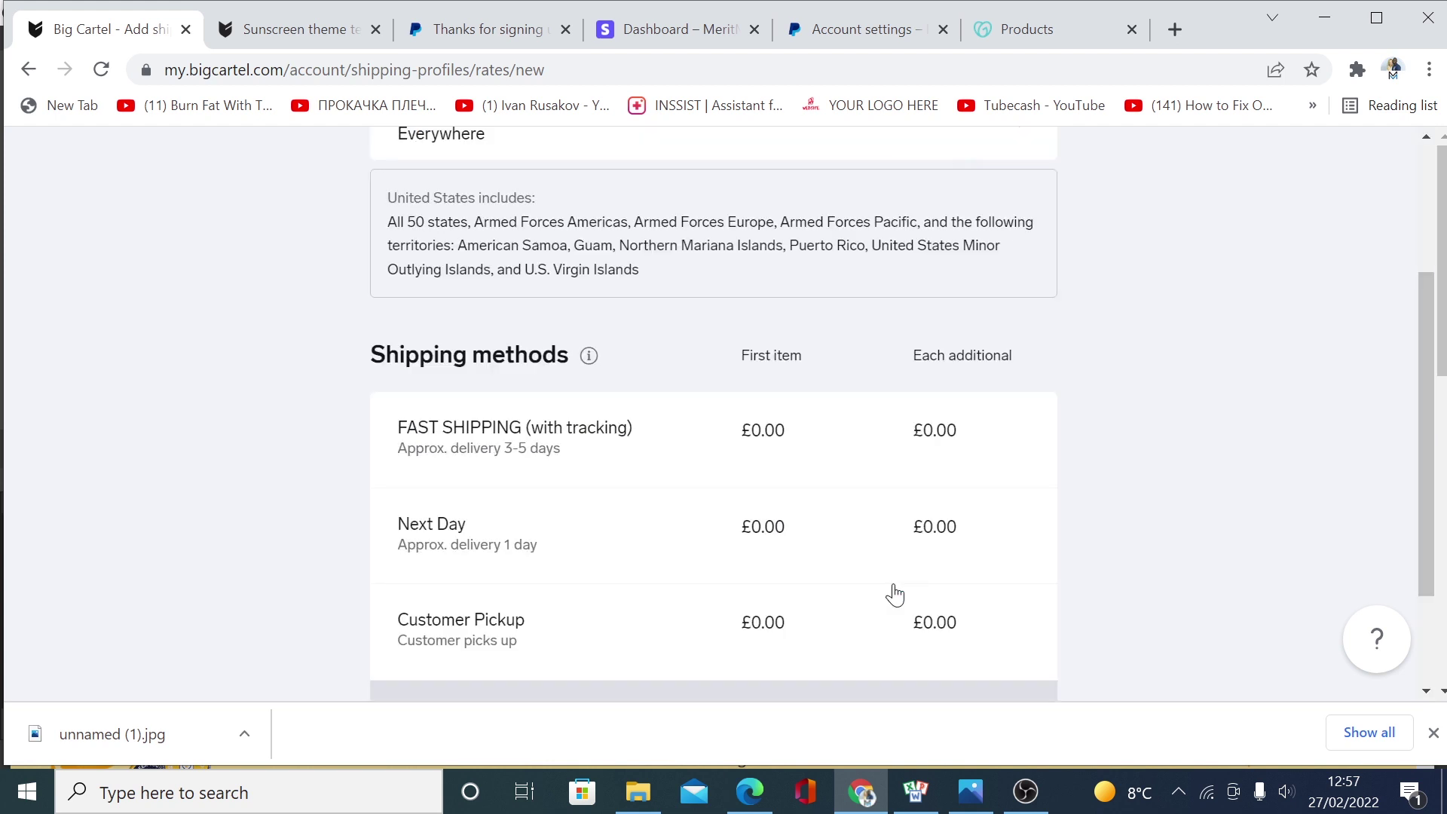
scroll(952, 585, "down", 2)
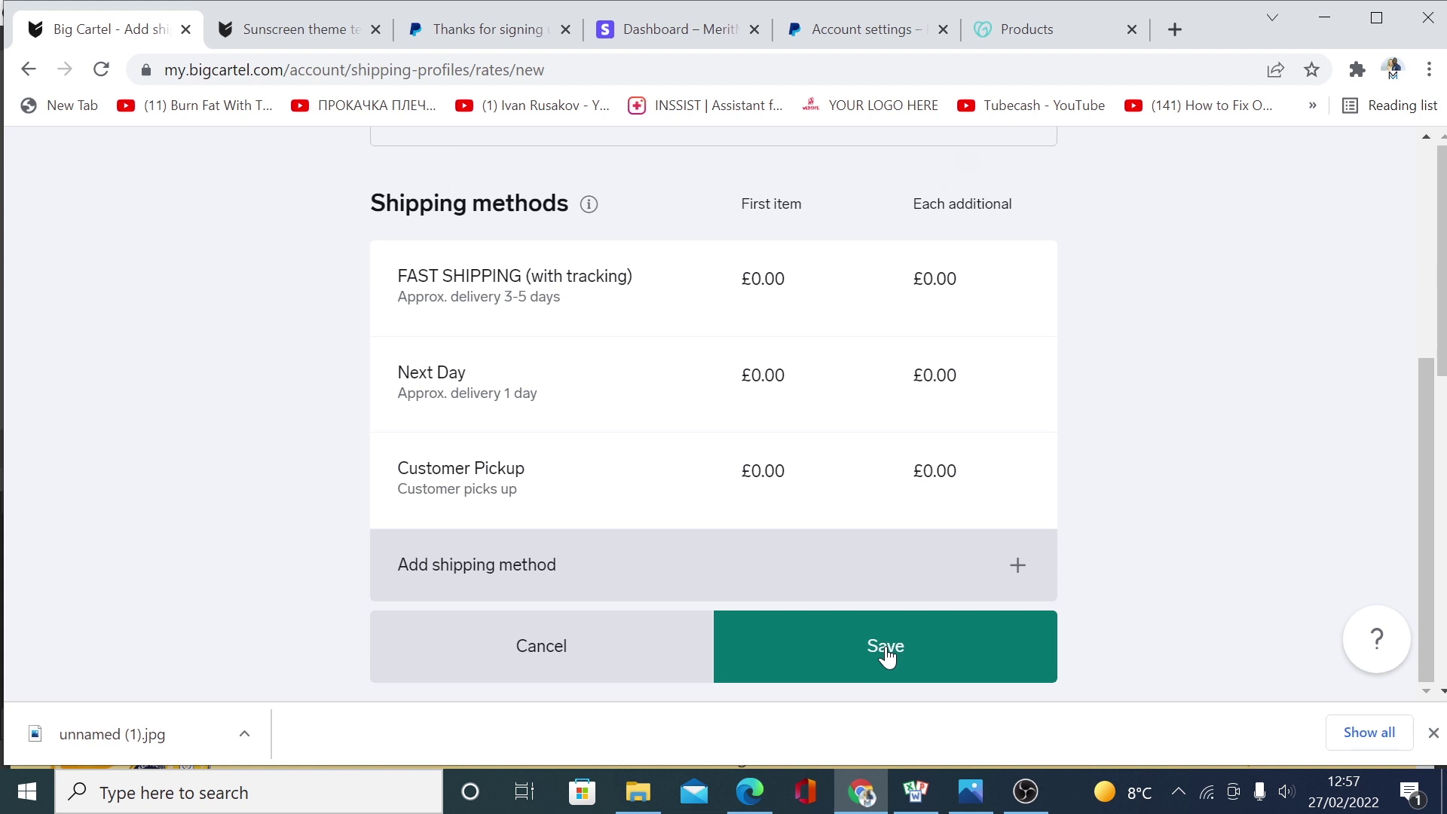
left_click(807, 579)
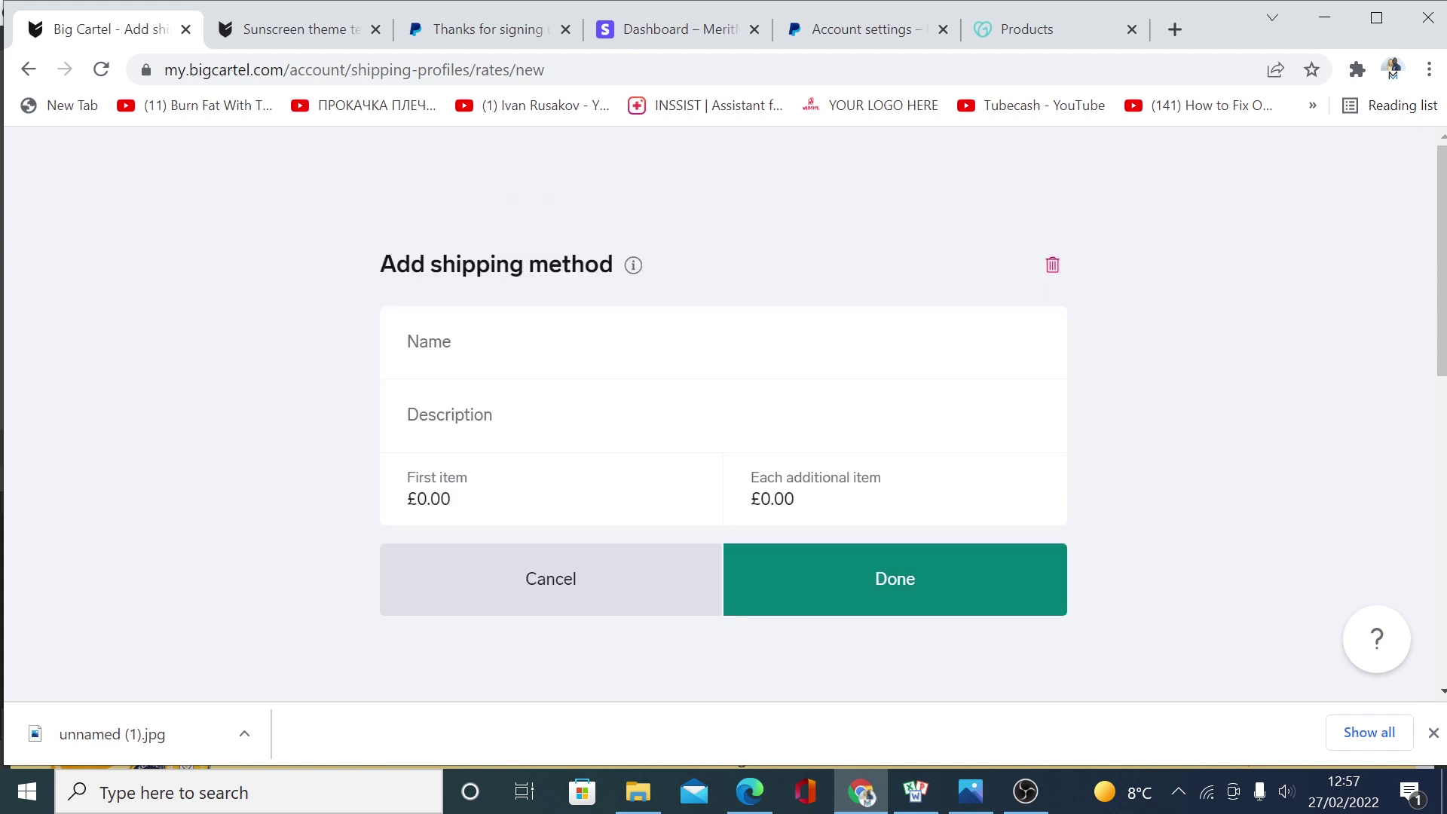
left_click(451, 351)
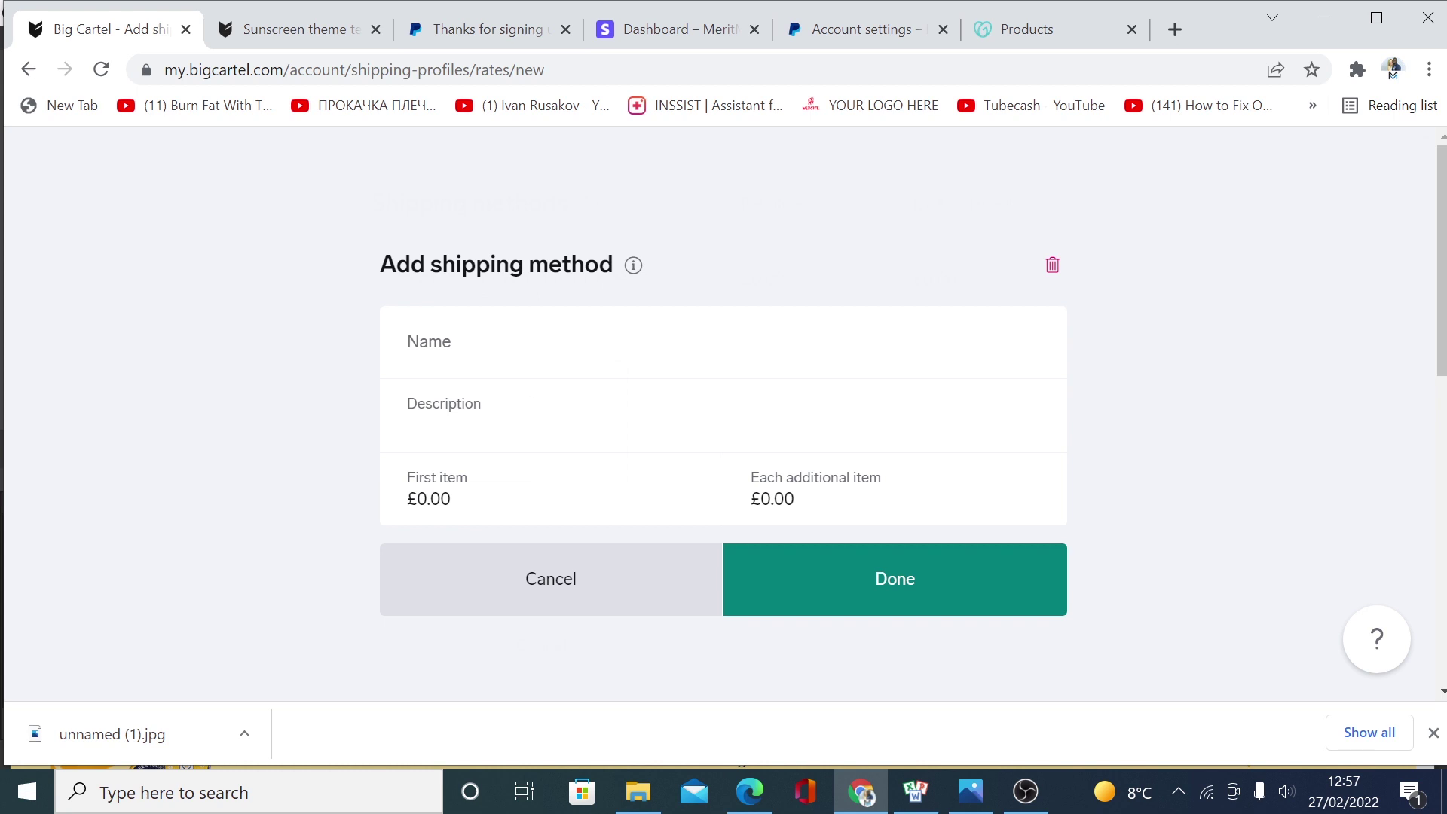
left_click(828, 547)
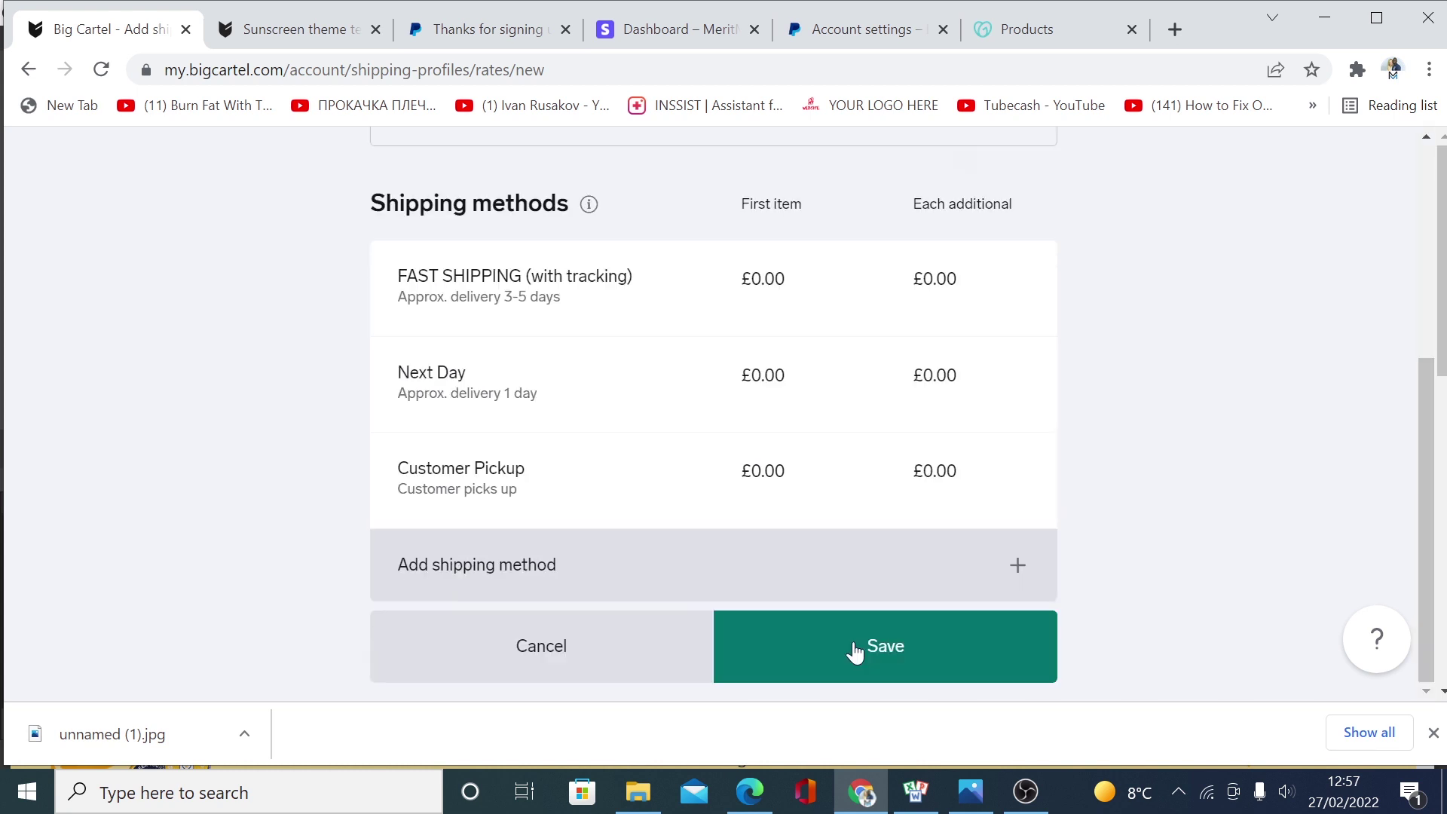
- Save the United States default shipping rates and return to the account page
left_click(855, 652)
scroll(815, 617, "down", 3)
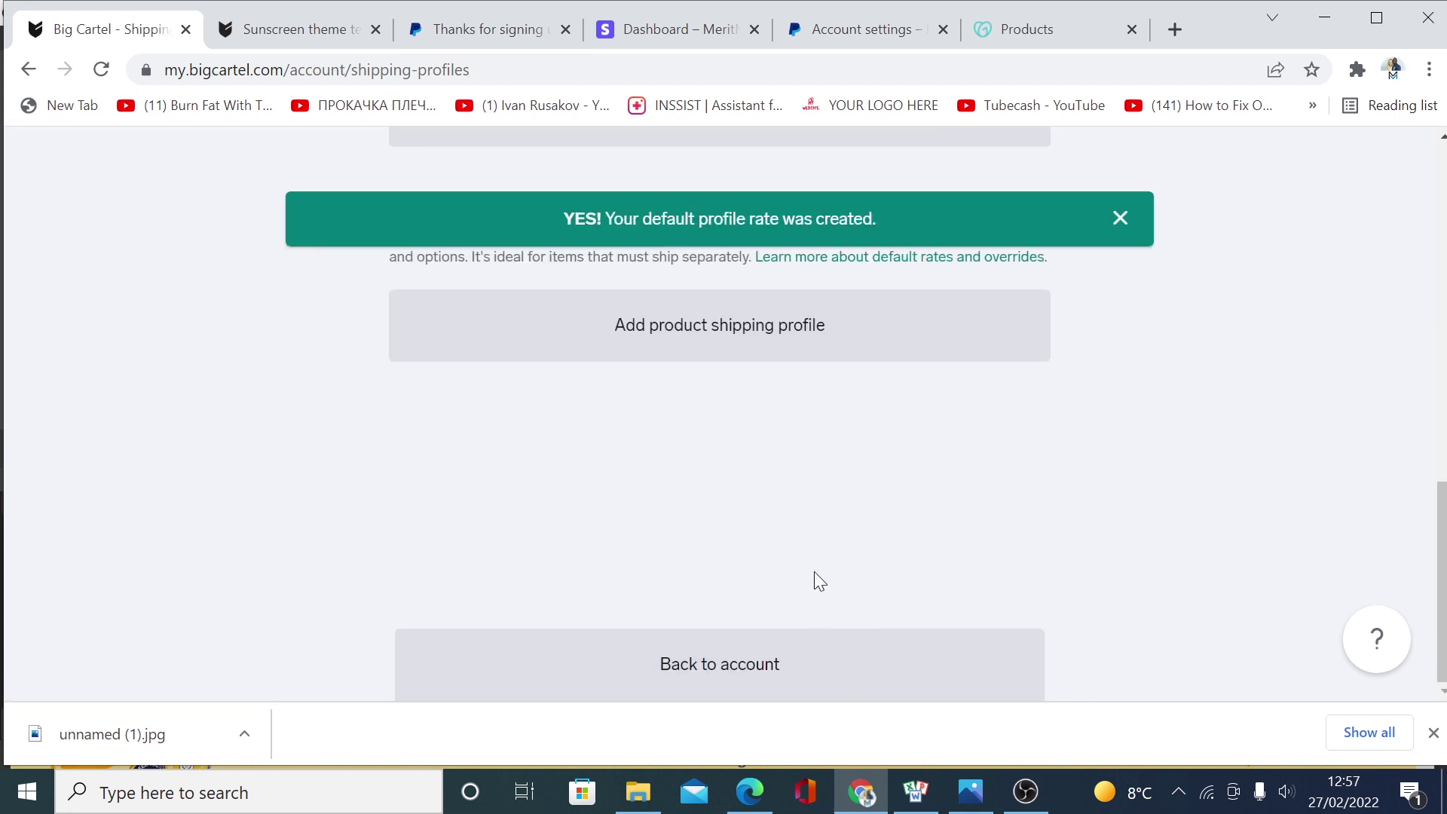
left_click(735, 682)
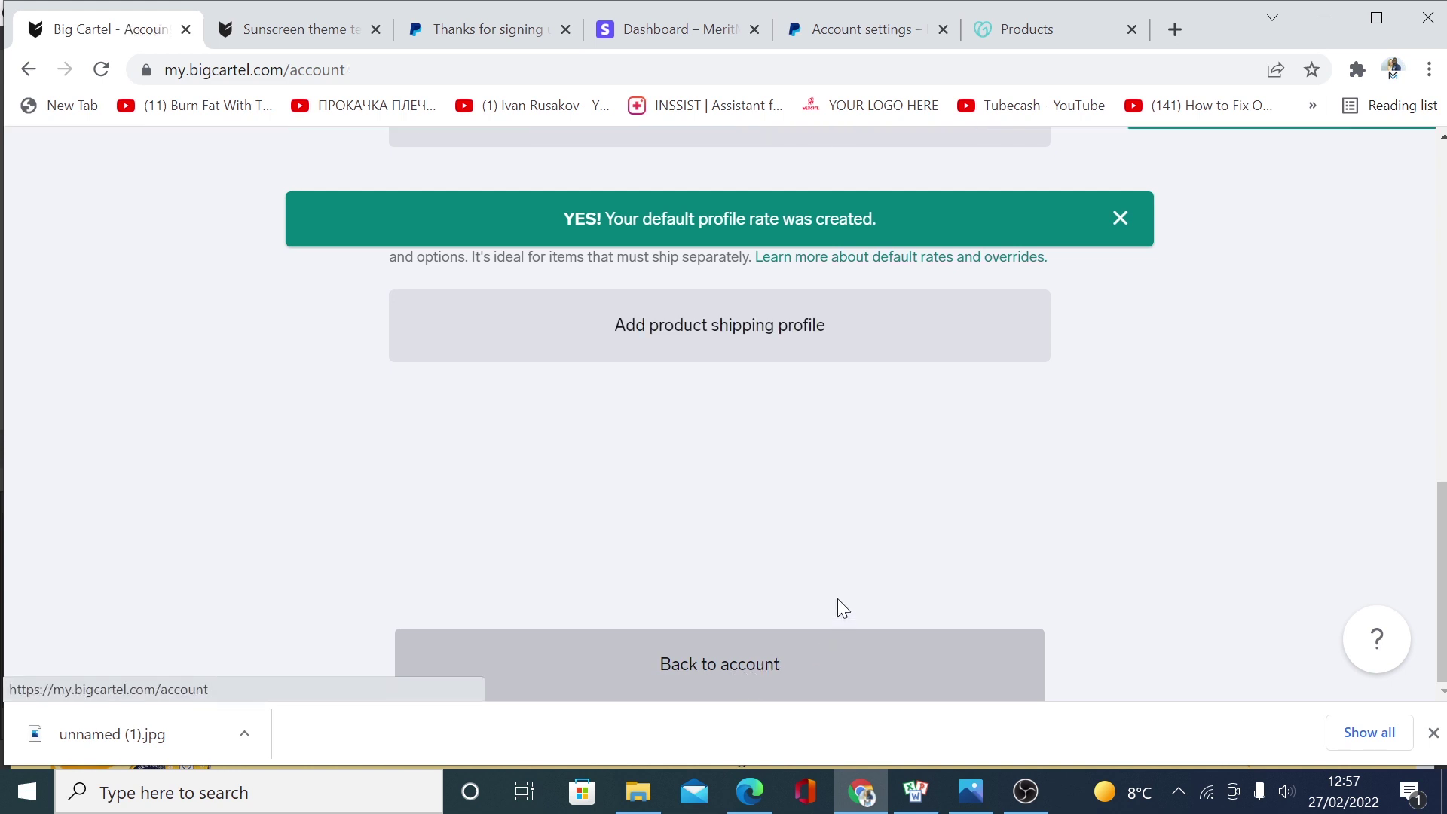
- Open the shop's preferences for tax, checkout and order e-mails and save them
scroll(770, 549, "down", 15)
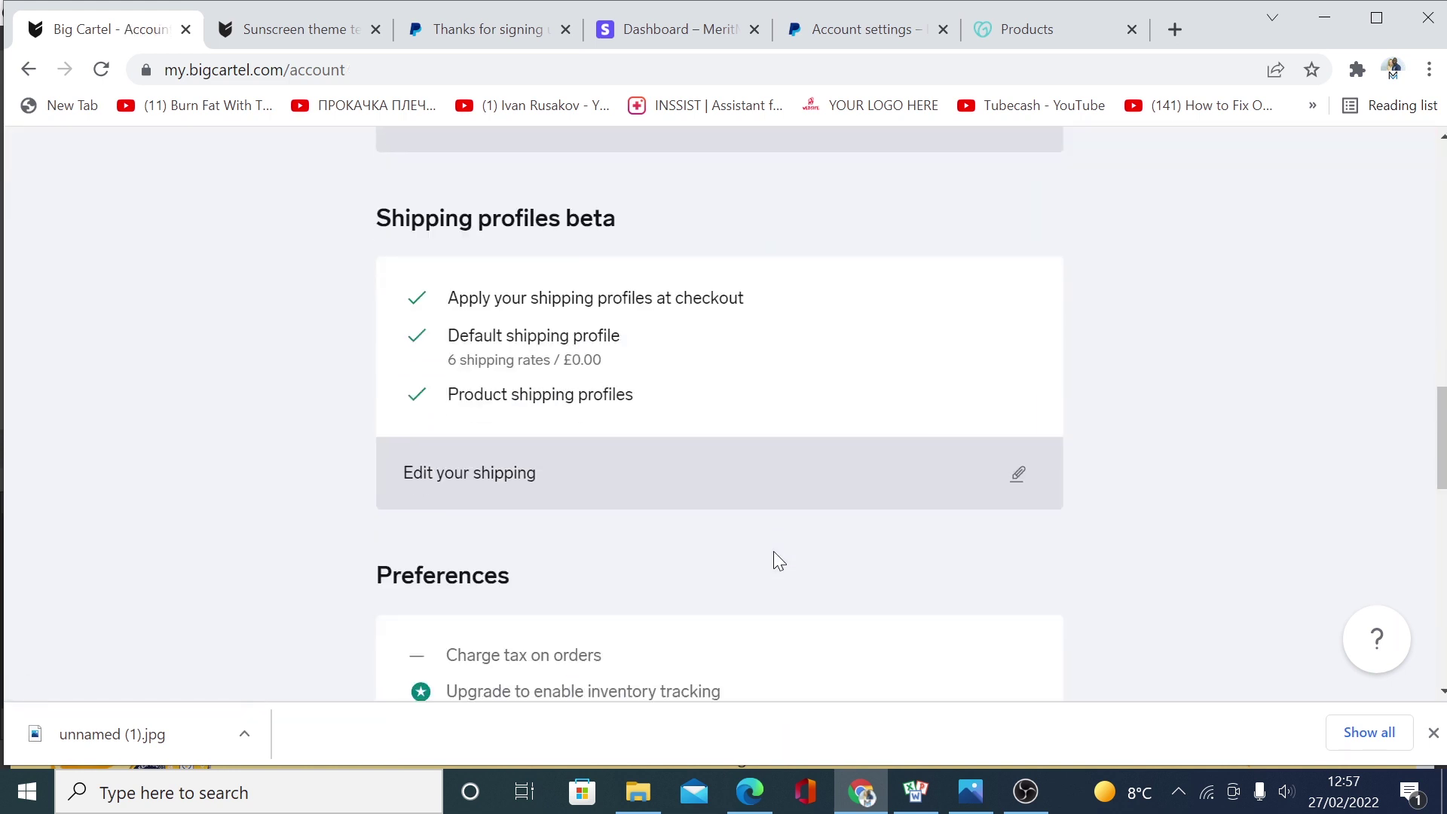
left_click(822, 451)
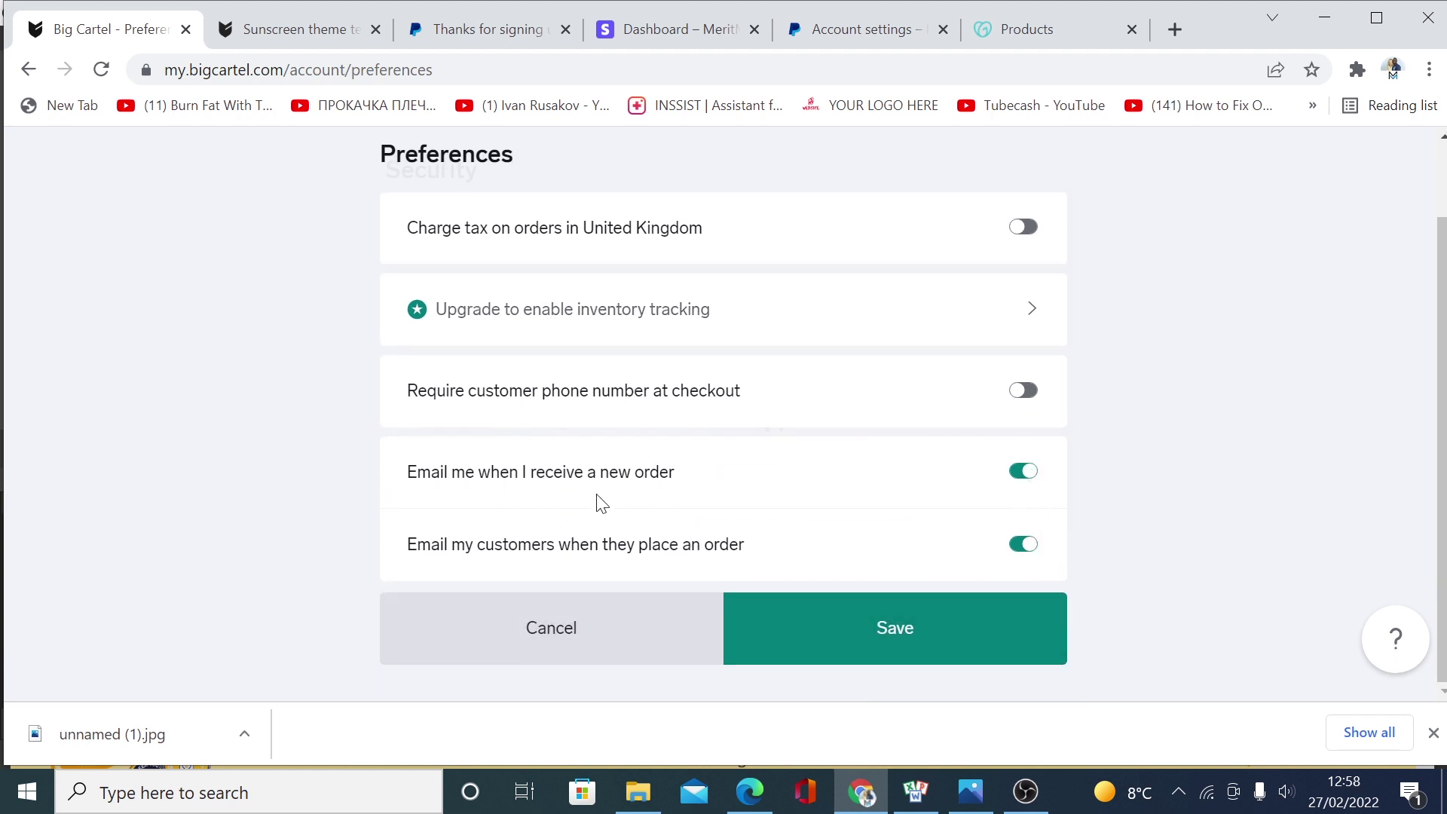
left_click(895, 645)
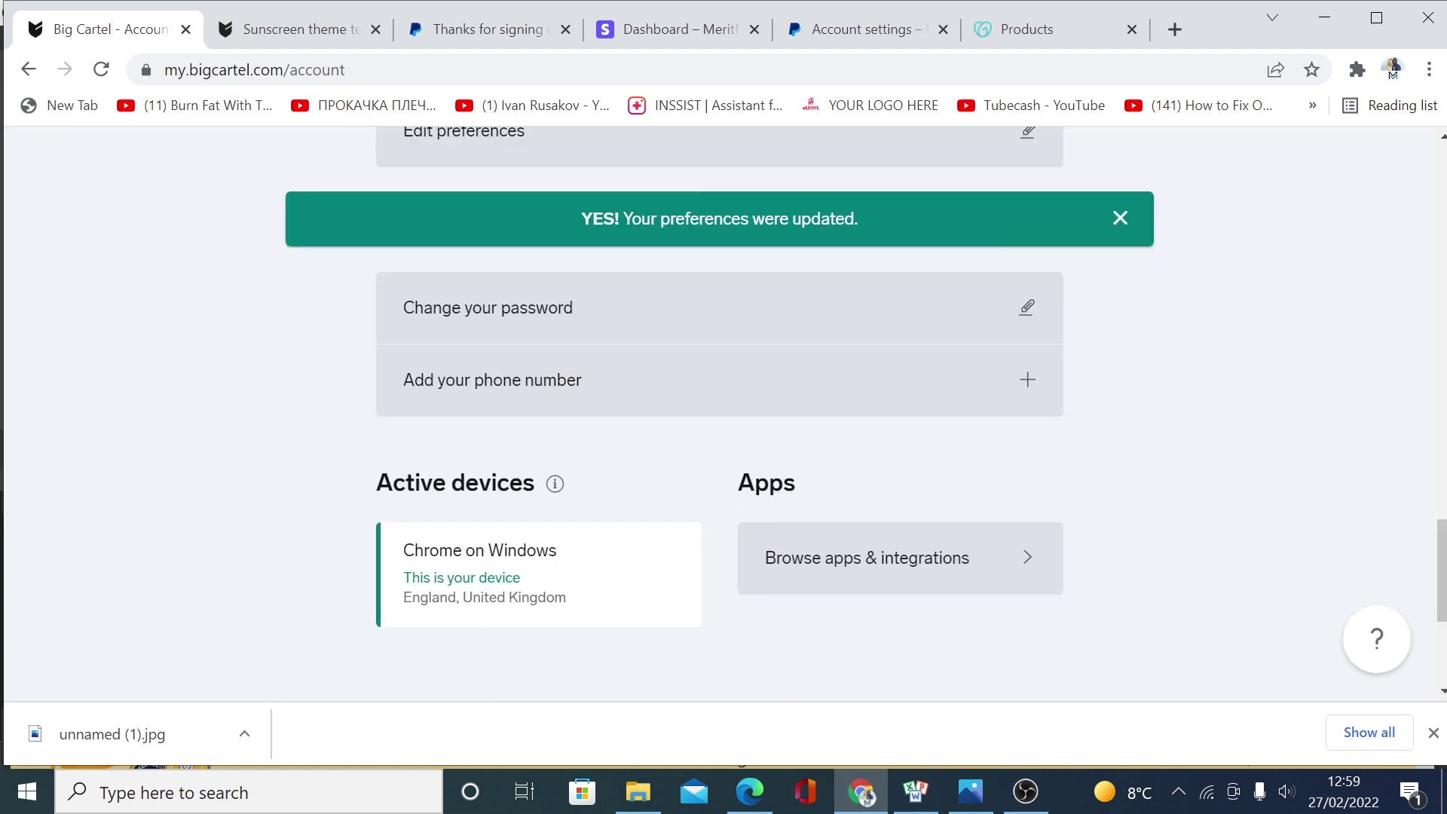
- Review the account's security options and browse the categories of apps and integrations
scroll(756, 448, "up", 3)
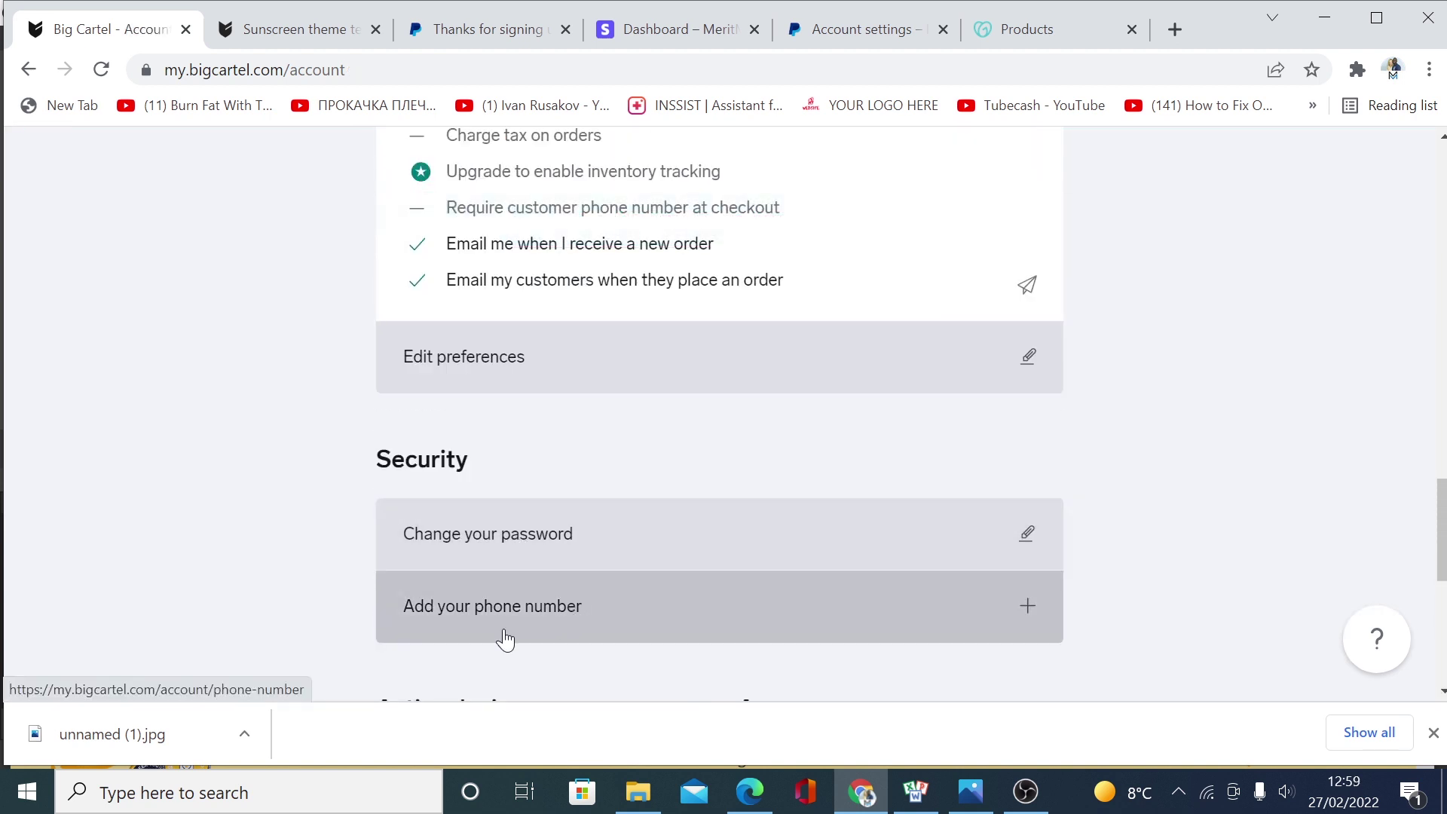
scroll(727, 623, "down", 3)
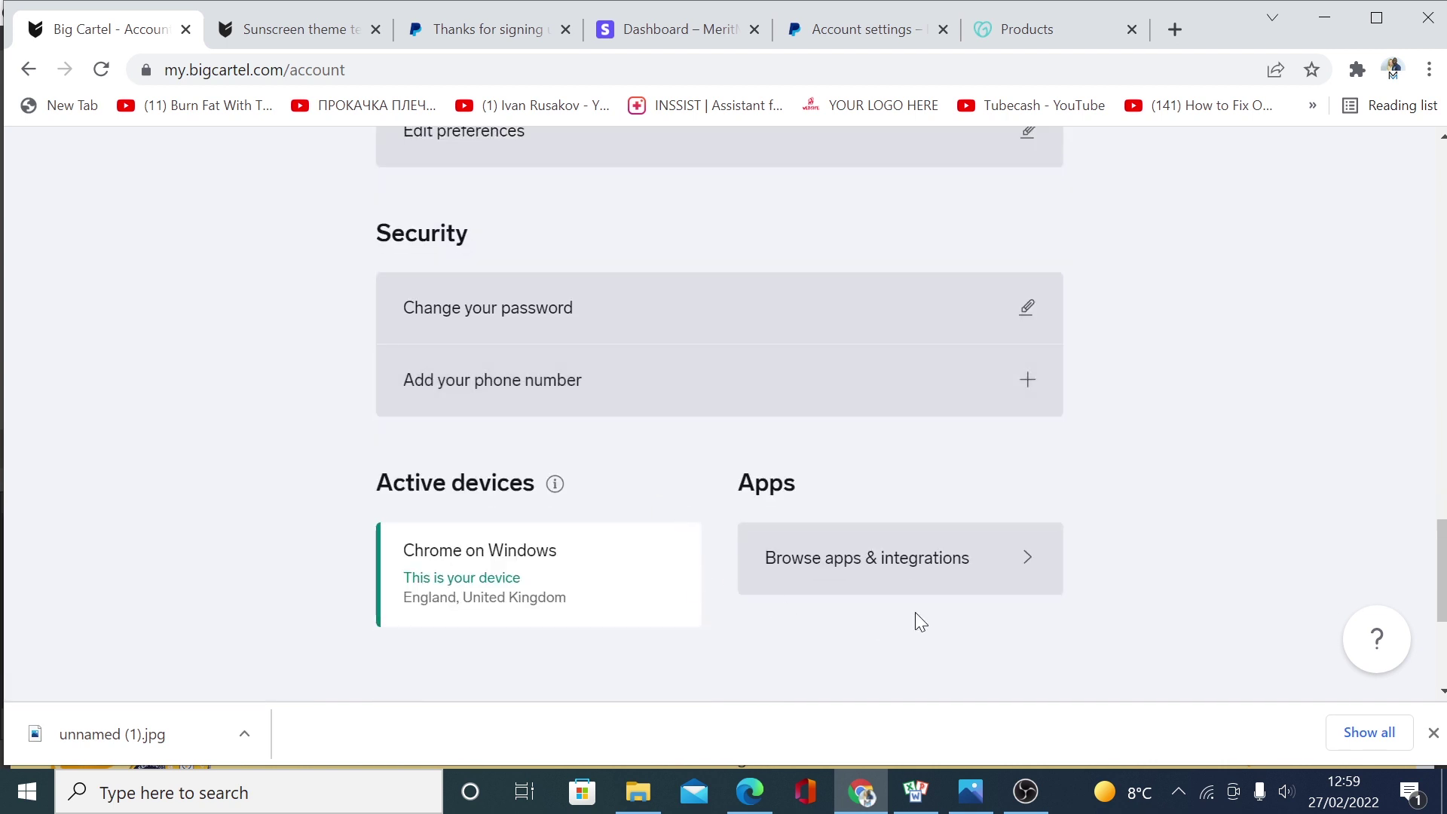
left_click(833, 587)
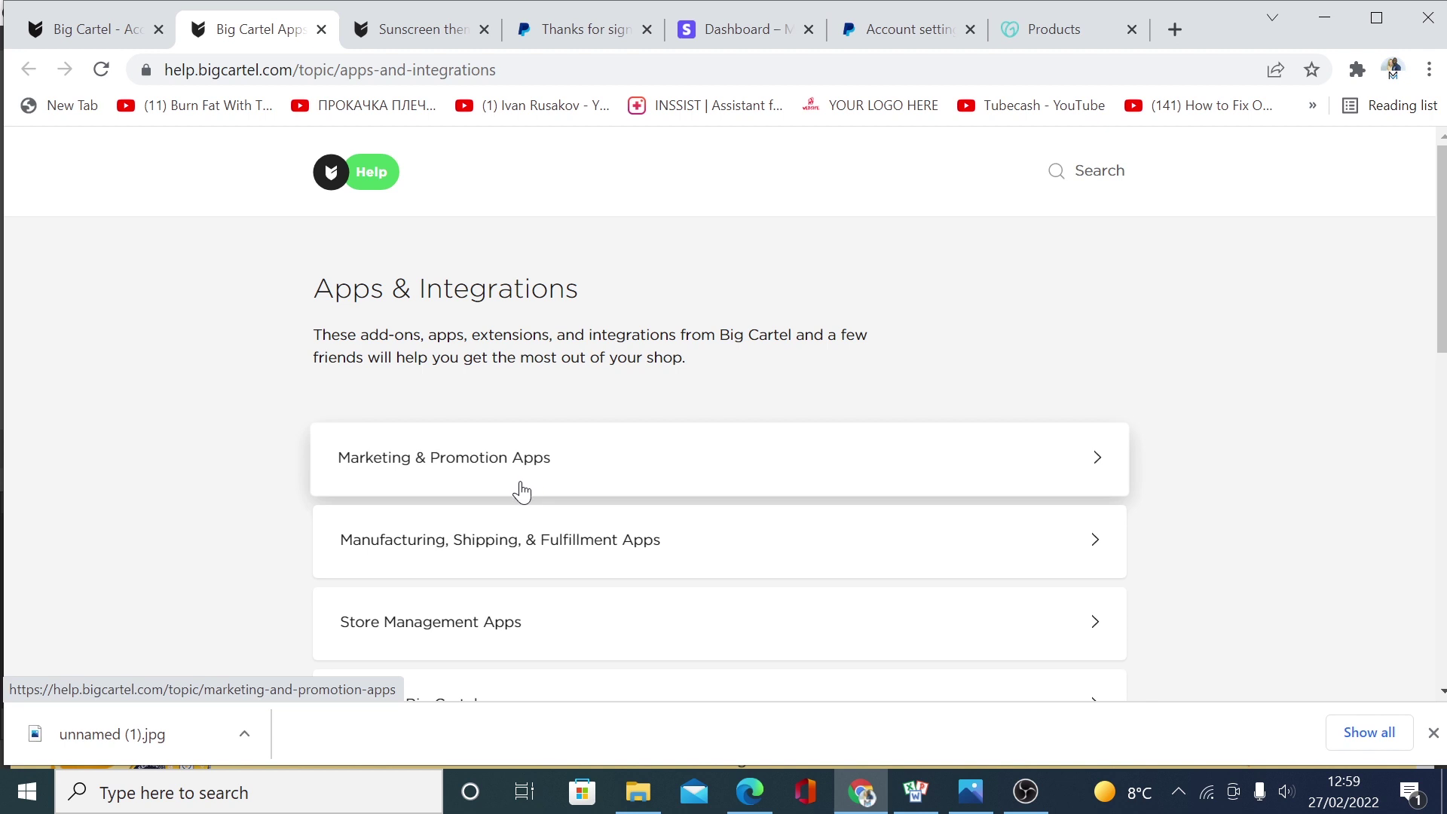
scroll(517, 488, "down", 2)
scroll(689, 407, "down", 3)
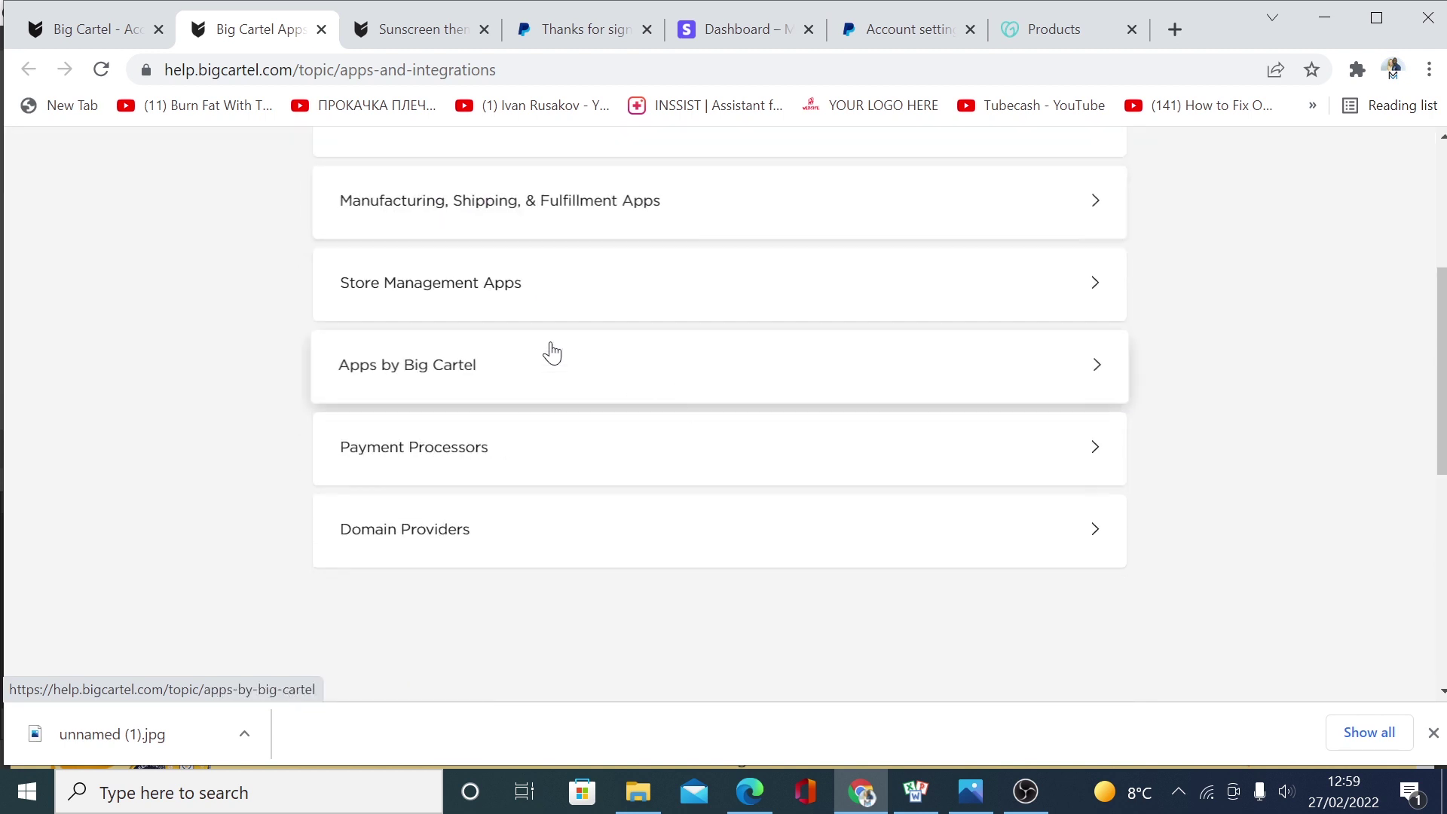
scroll(485, 320, "up", 4)
scroll(476, 372, "down", 1)
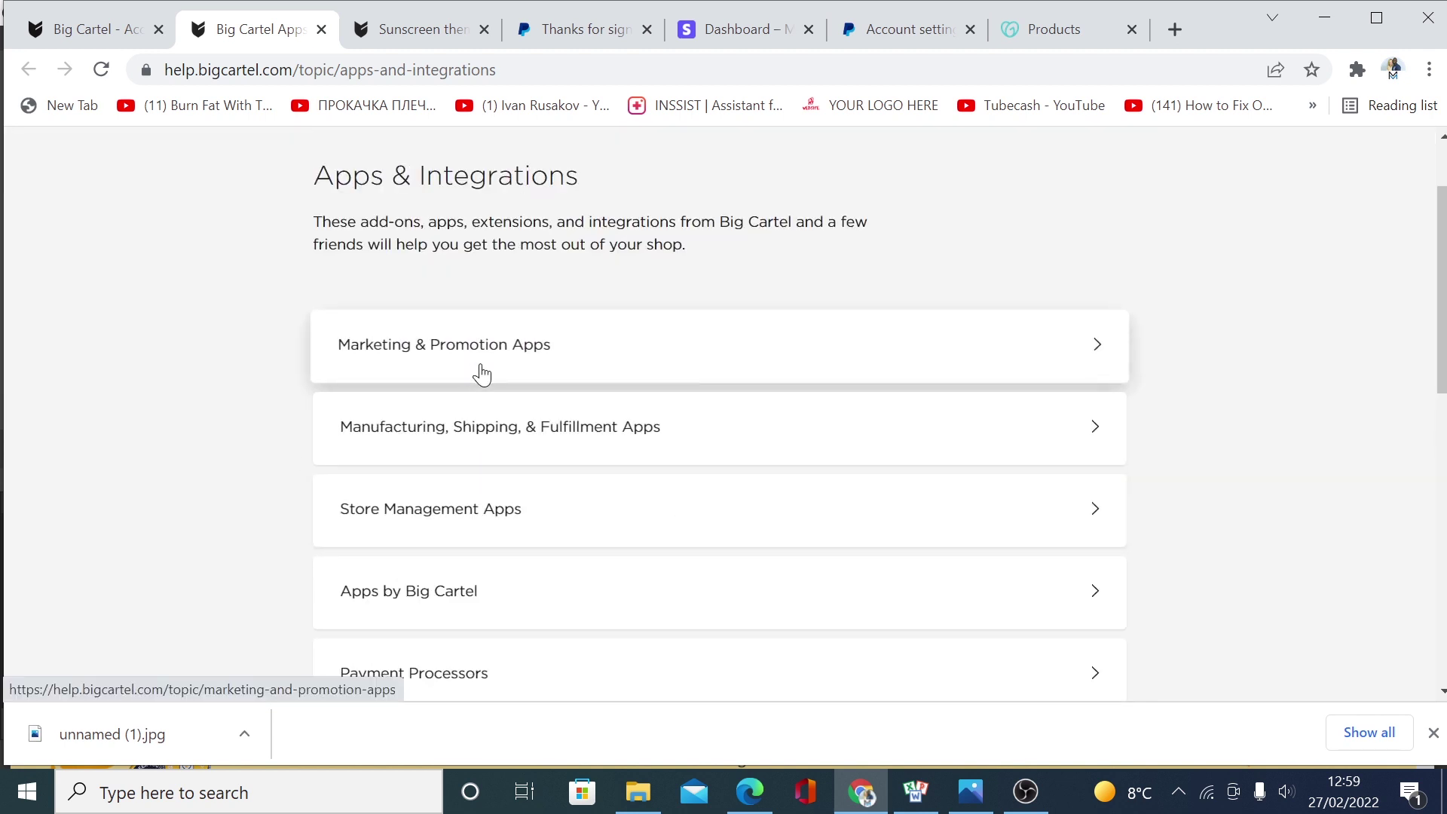
- Look through the Marketing & Promotion Apps and go back to the shop's account page
left_click(535, 364)
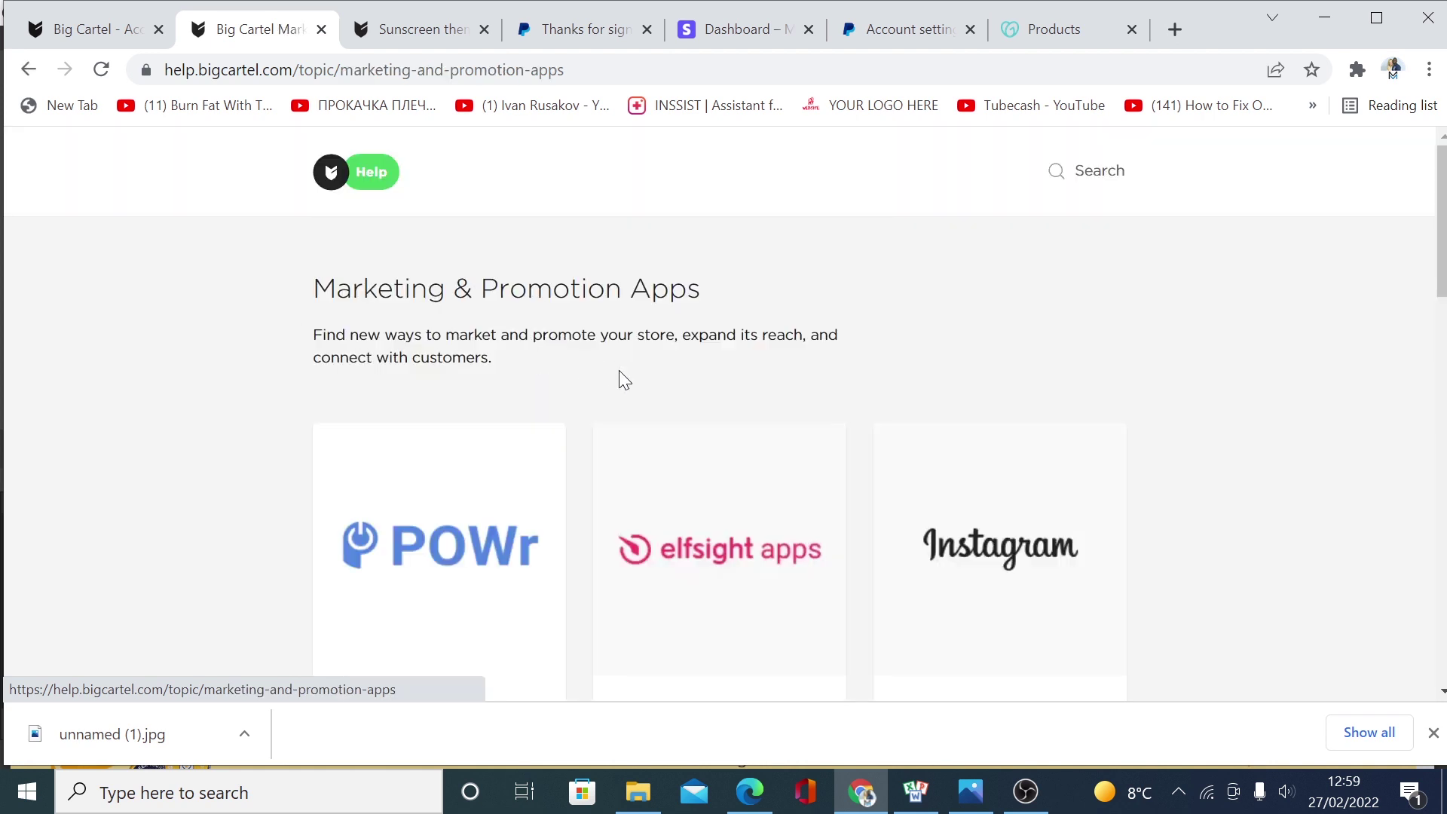
scroll(707, 518, "down", 5)
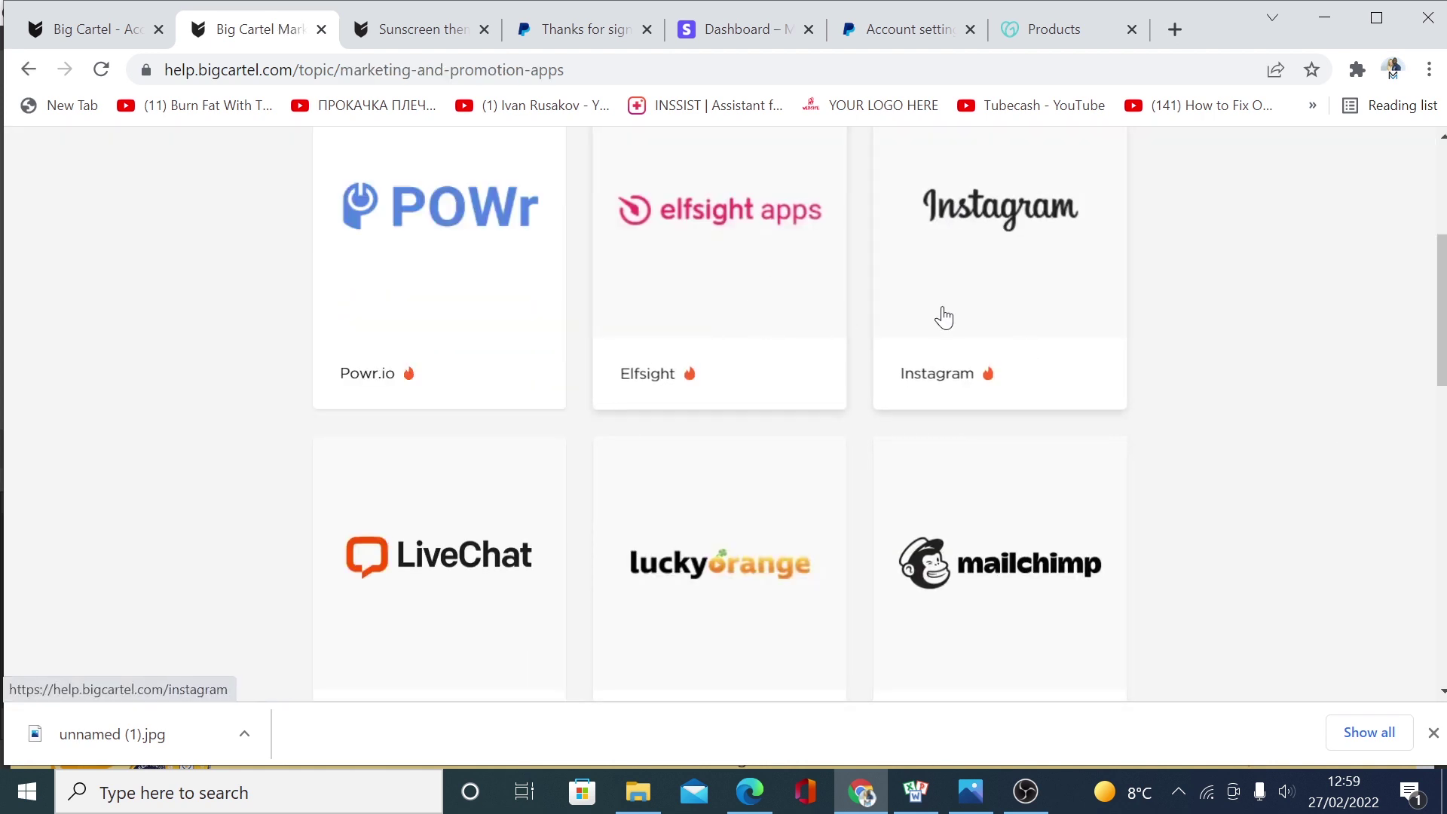
scroll(836, 527, "down", 5)
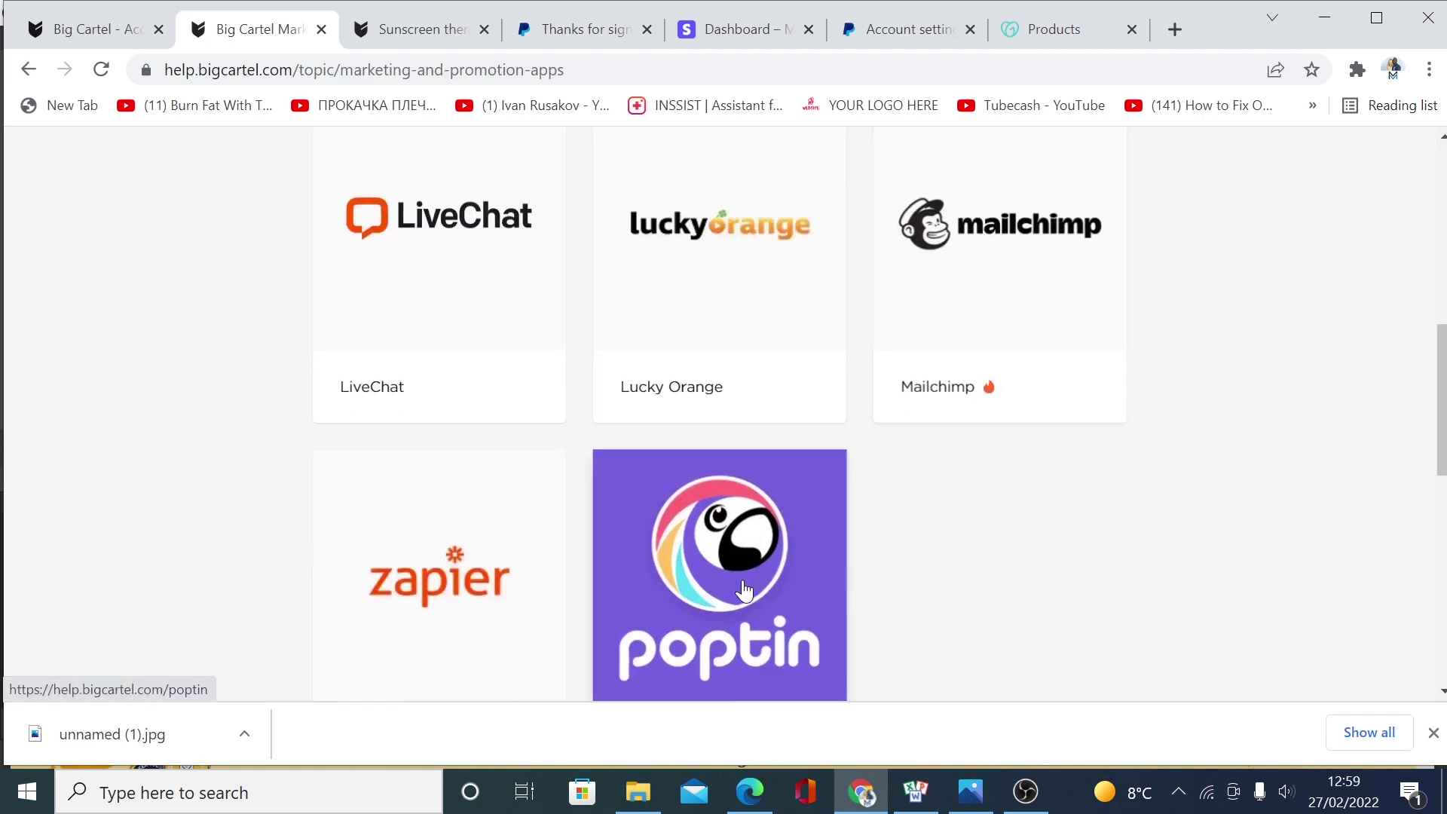
key("alt+Left")
scroll(858, 646, "down", 3)
scroll(864, 653, "up", 5)
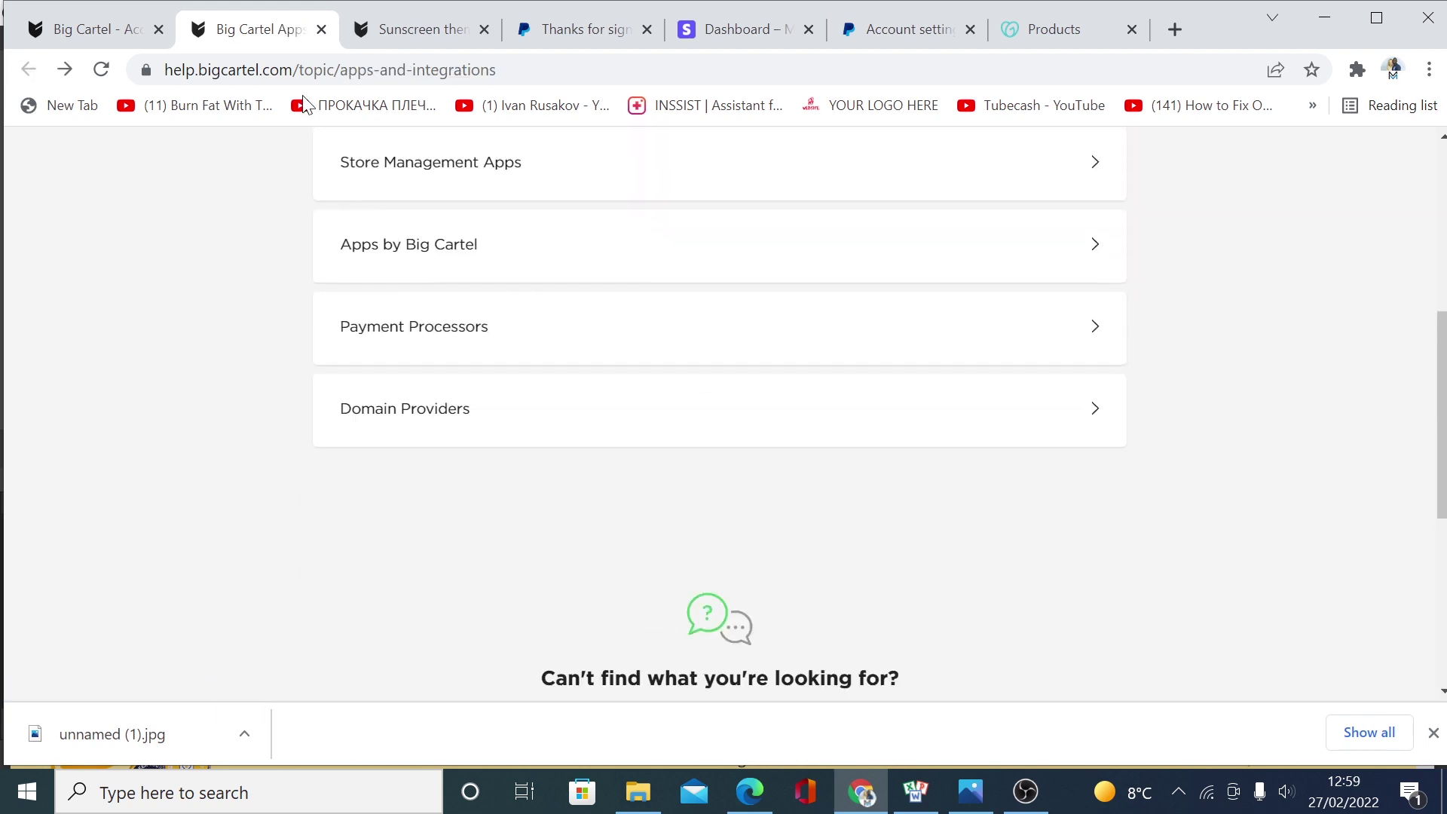
left_click(116, 32)
scroll(974, 494, "up", 15)
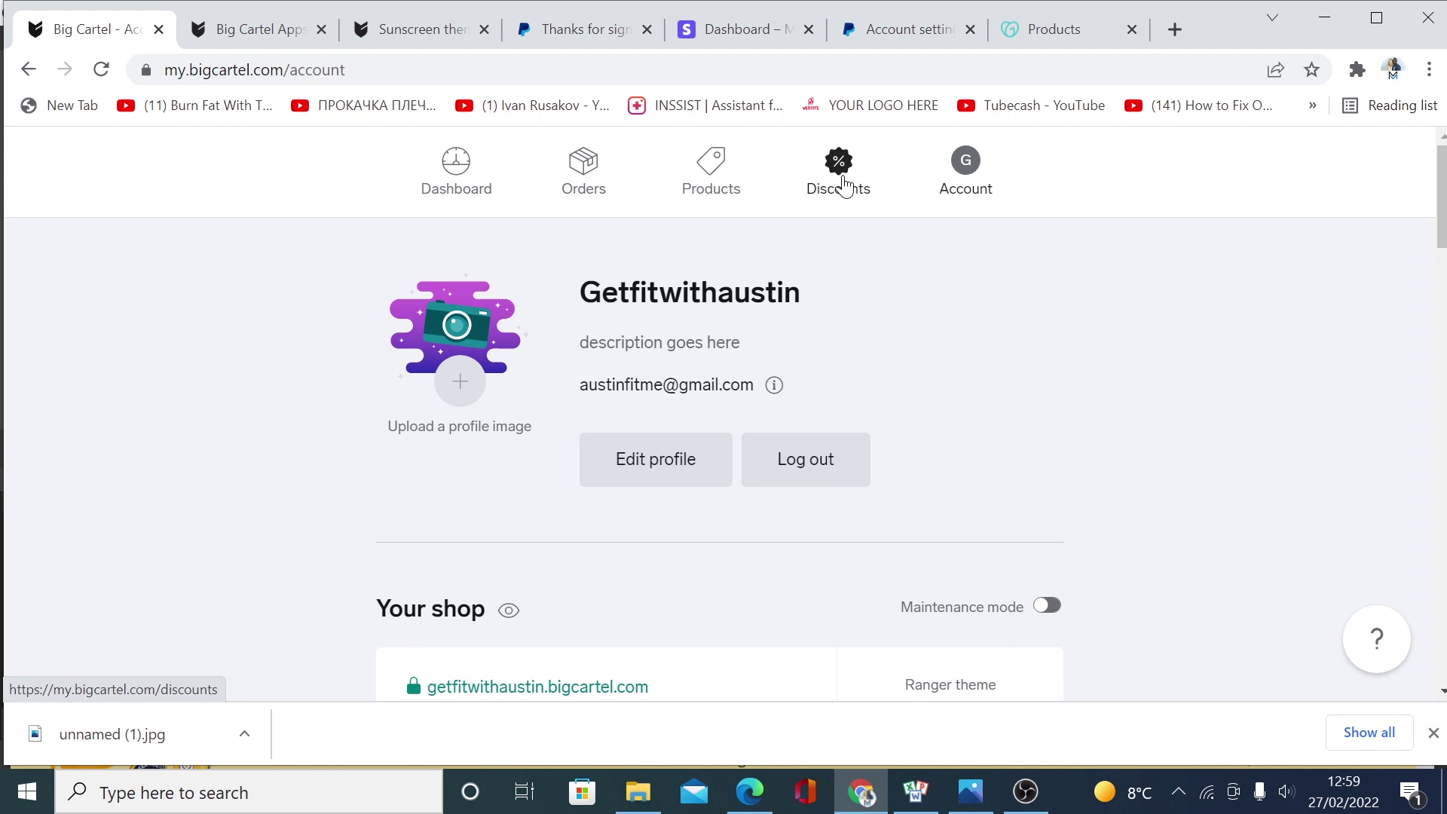
- Open the FLM332 discount from the shop's discounts and generate a new random discount code for it
left_click(844, 185)
double_click(438, 389)
left_click(401, 431)
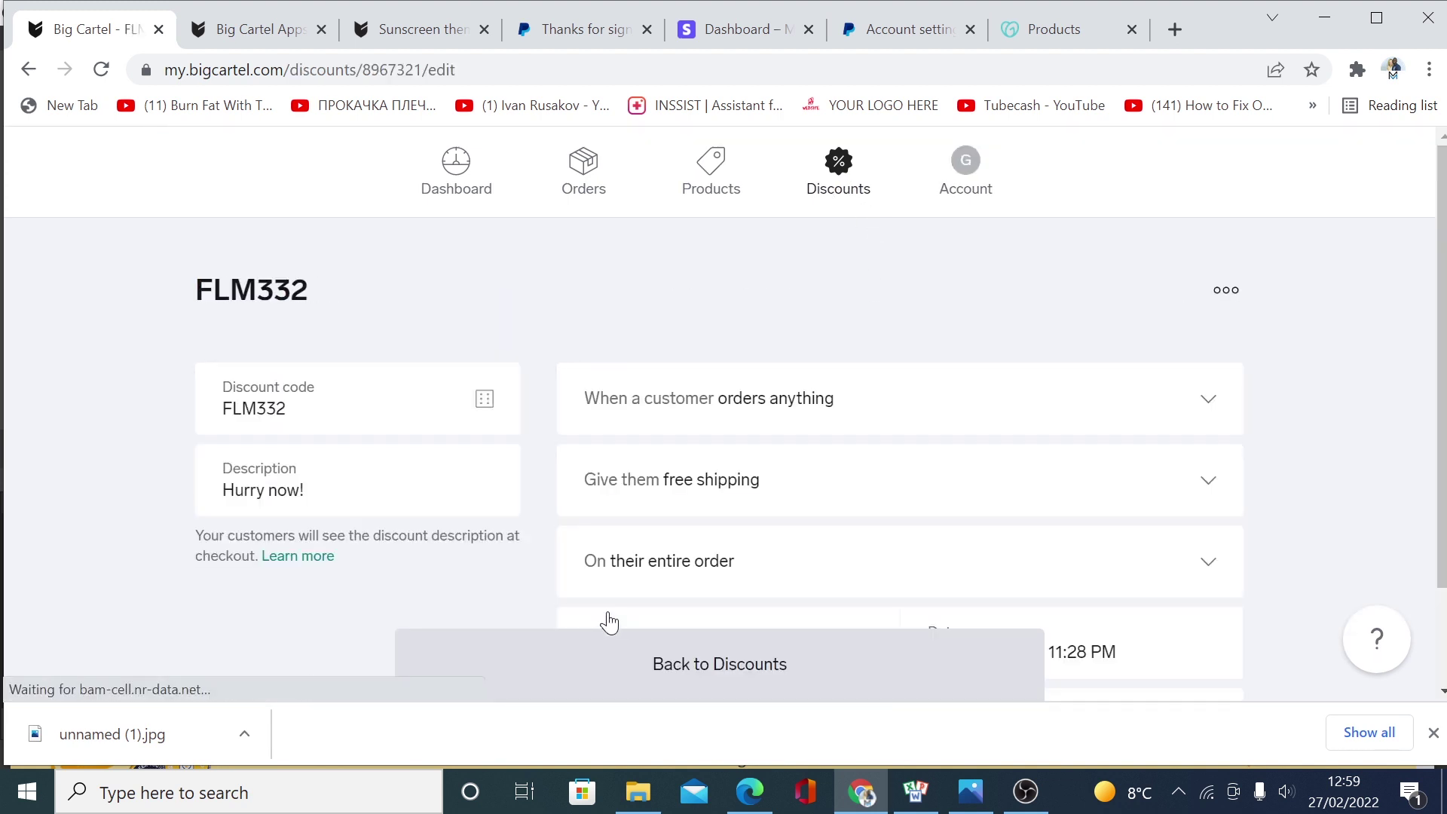
left_click(484, 404)
left_click(484, 405)
left_click(485, 406)
left_click(486, 407)
left_click(487, 410)
left_click(486, 409)
left_click(486, 410)
left_click(486, 410)
left_click(487, 410)
left_click(487, 410)
left_click(487, 410)
left_click(487, 410)
left_click(486, 410)
left_click(487, 410)
left_click(487, 410)
left_click(487, 410)
left_click(487, 410)
left_click(487, 409)
left_click(486, 410)
left_click(487, 410)
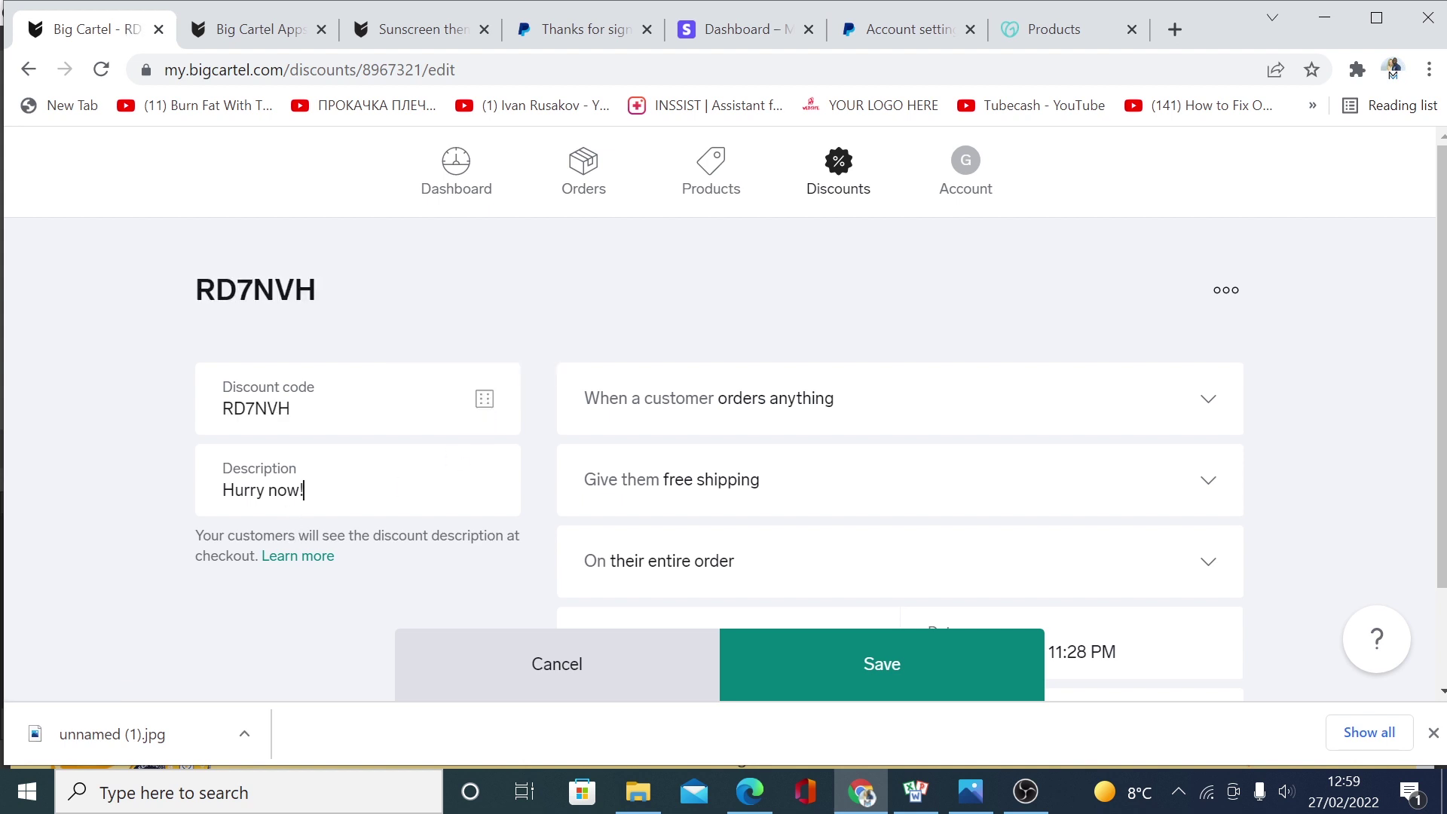
- Save the discount with its new code and description "Hurry now!", and start a copy of it
left_click_drag(304, 490, 234, 491)
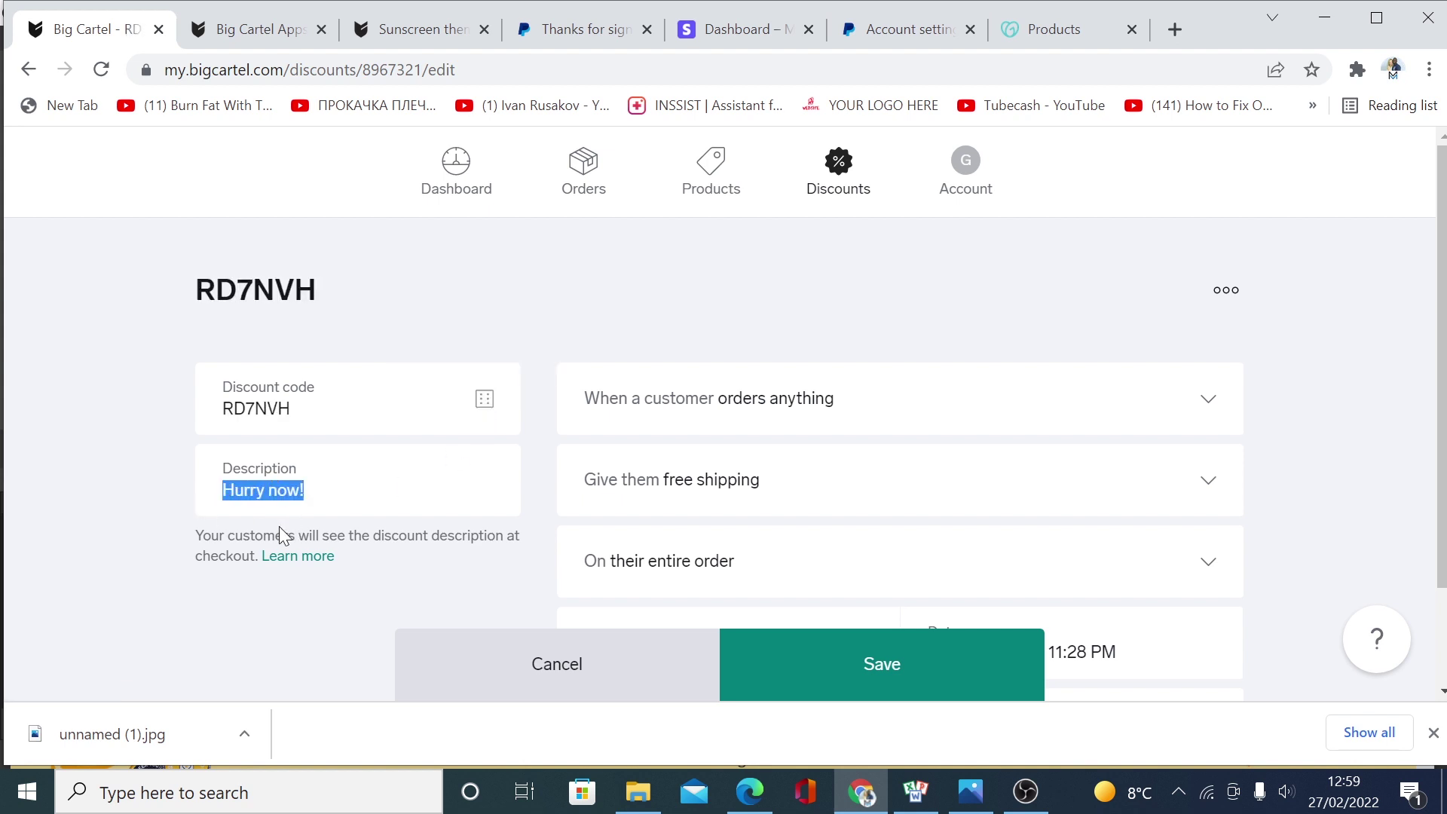
left_click(1208, 397)
left_click(1215, 460)
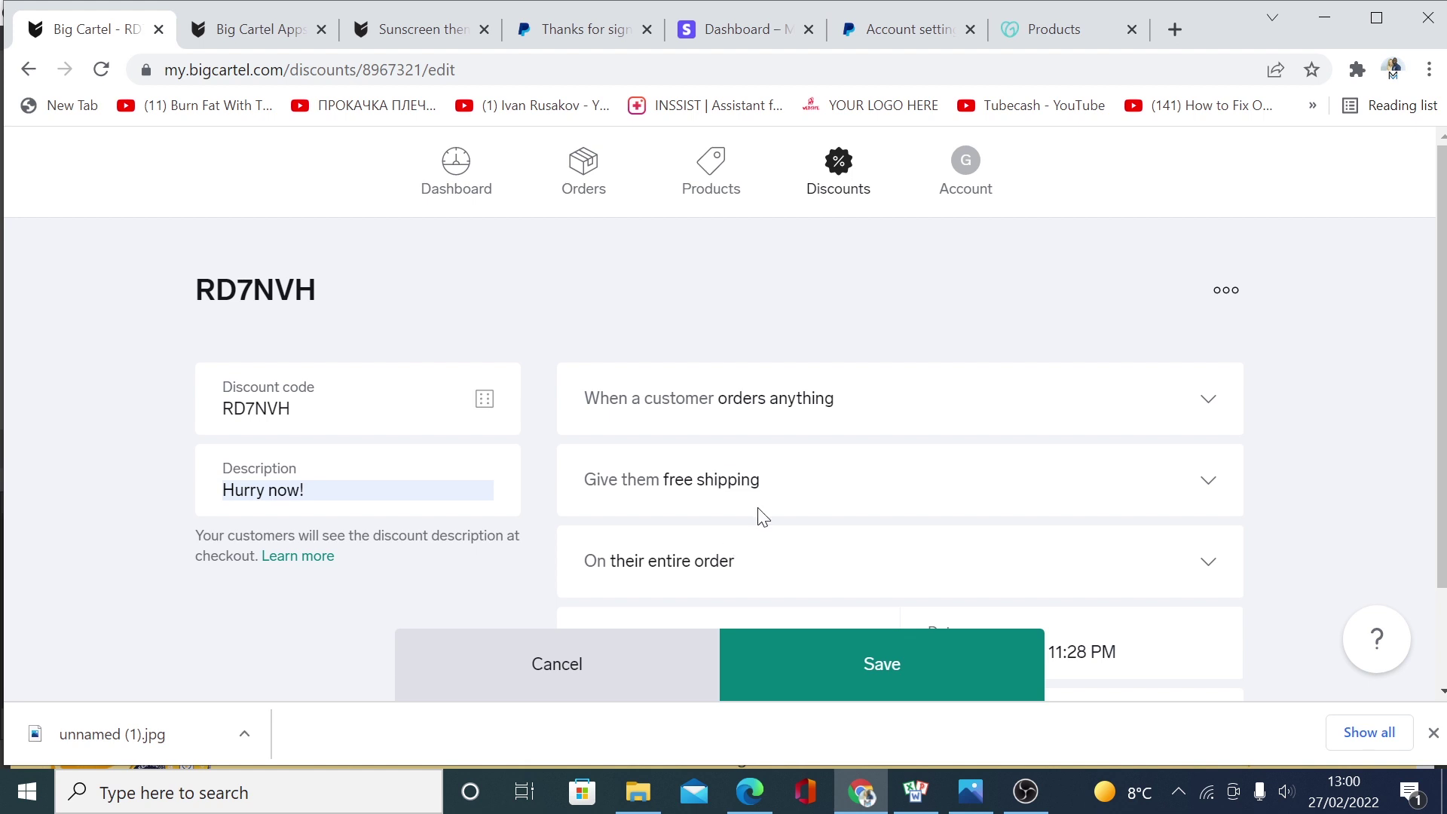
scroll(930, 641, "down", 2)
left_click(874, 689)
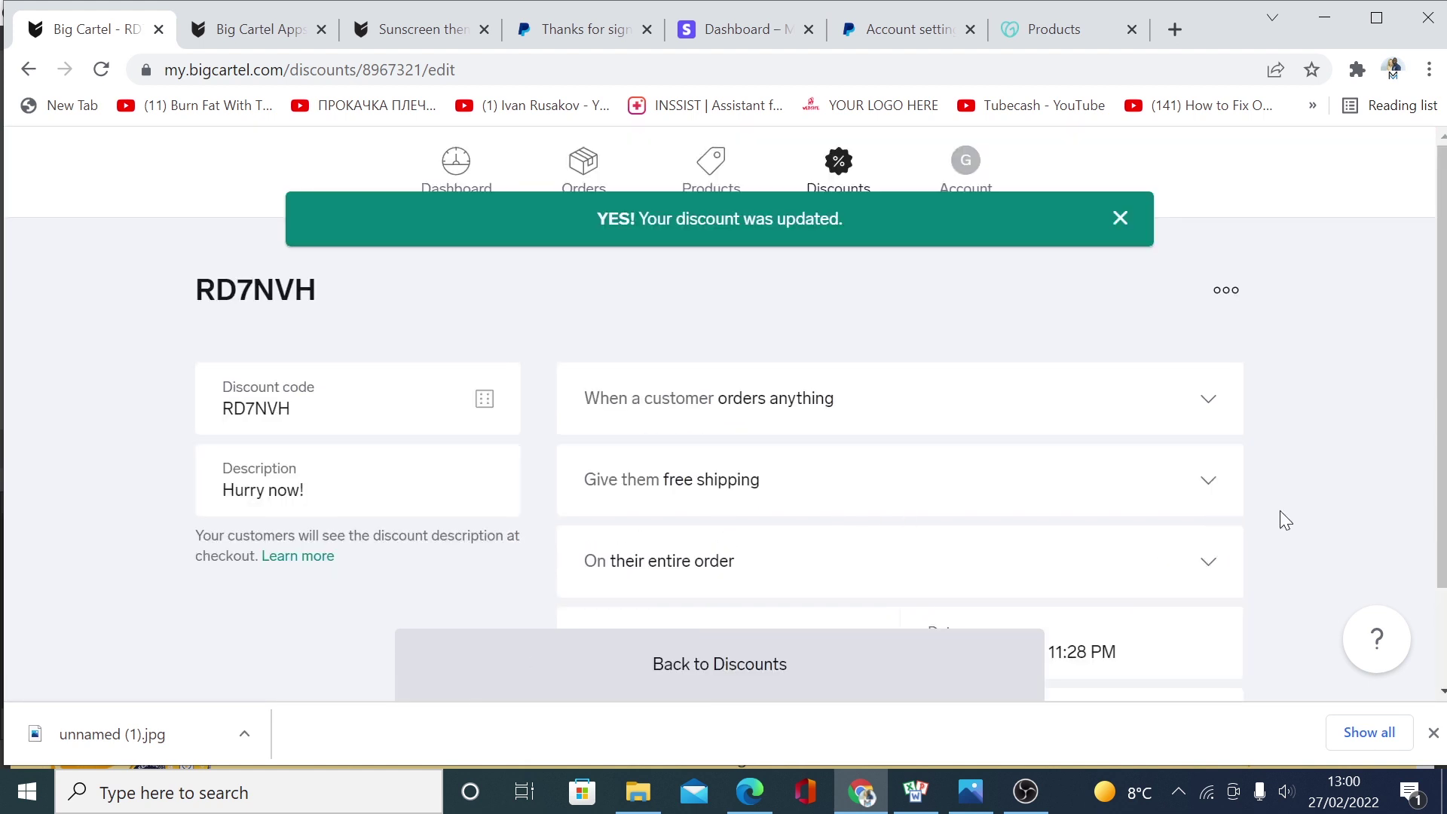
left_click(1120, 219)
left_click(1226, 294)
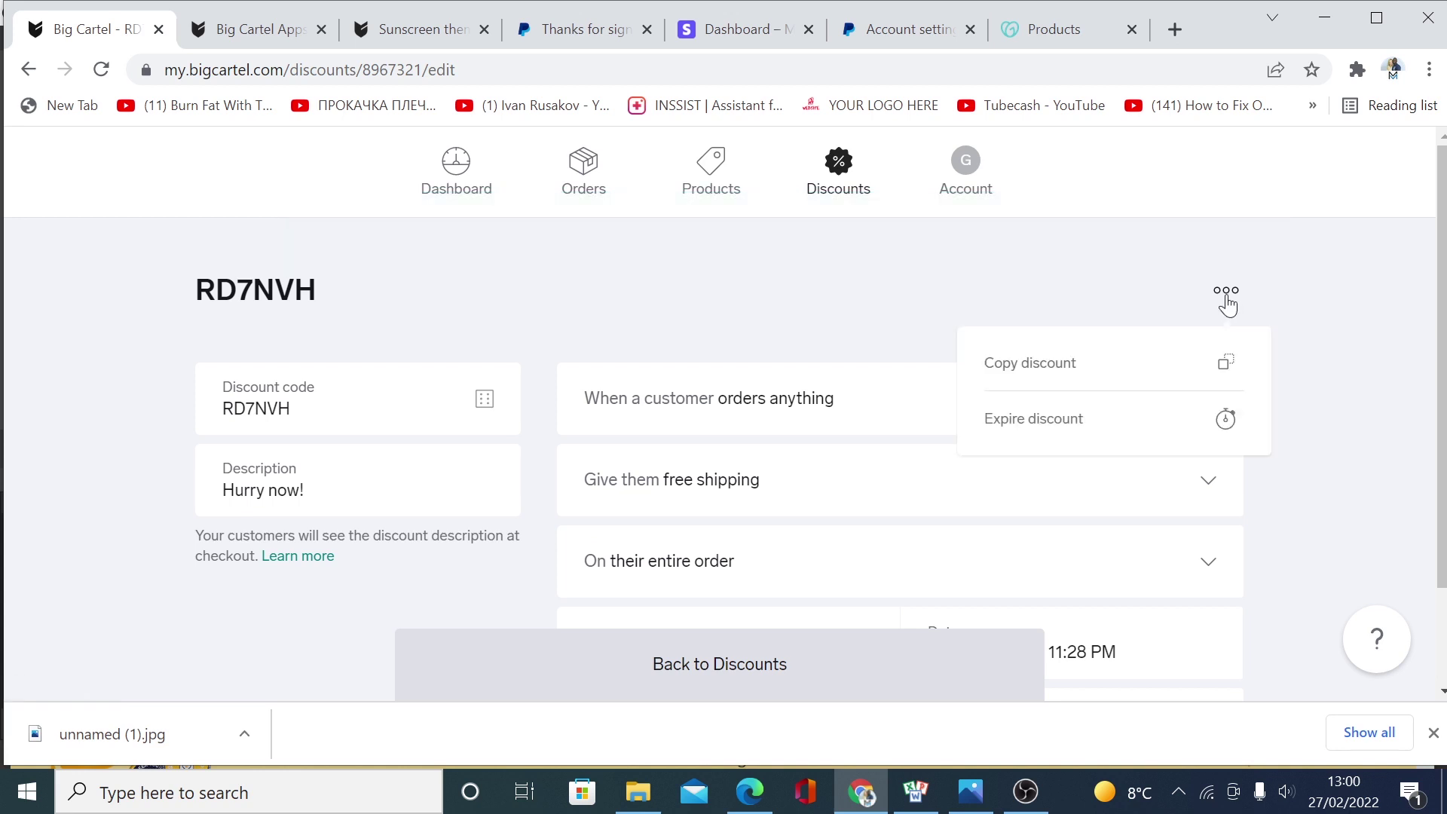
left_click(1032, 364)
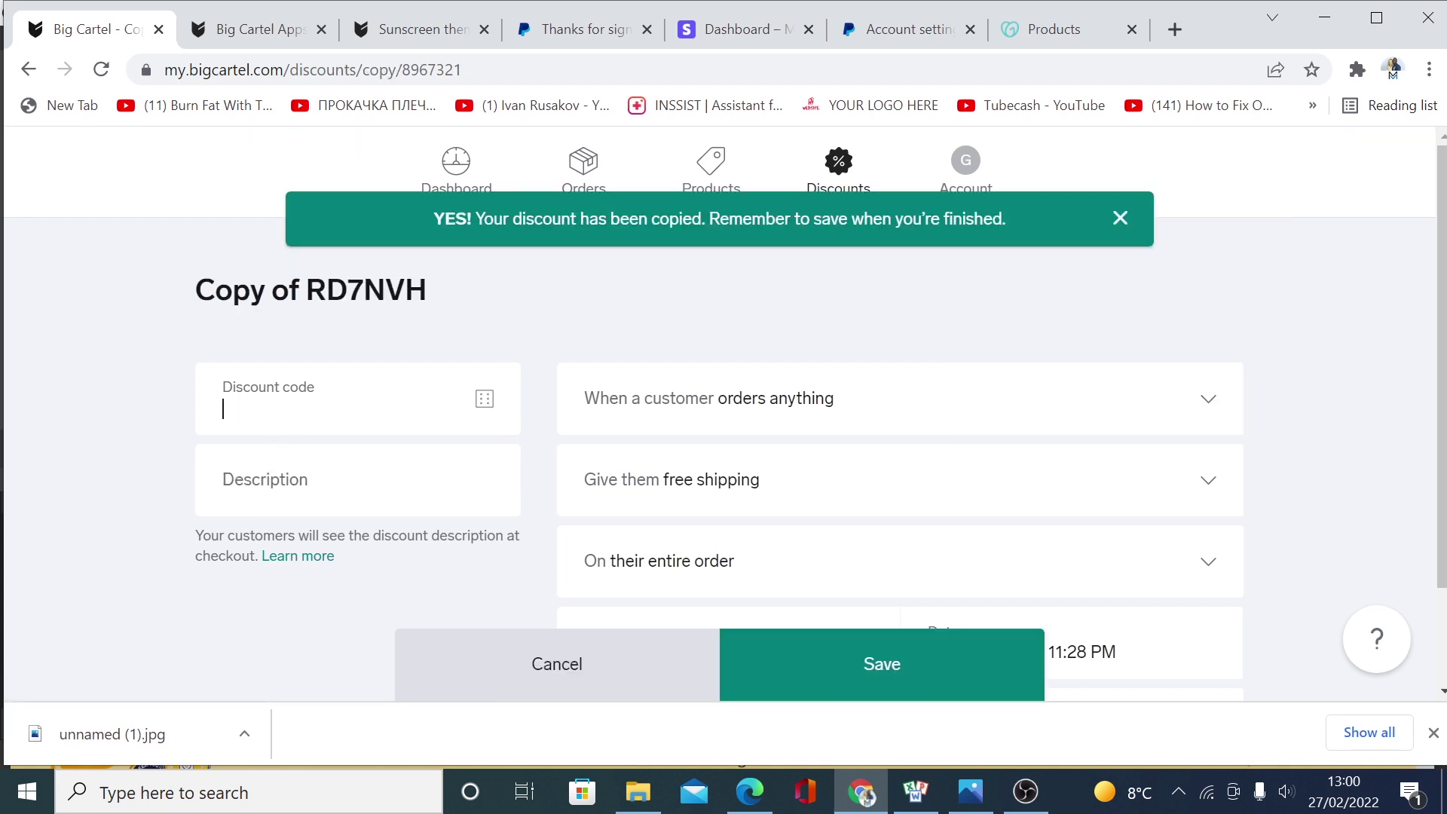
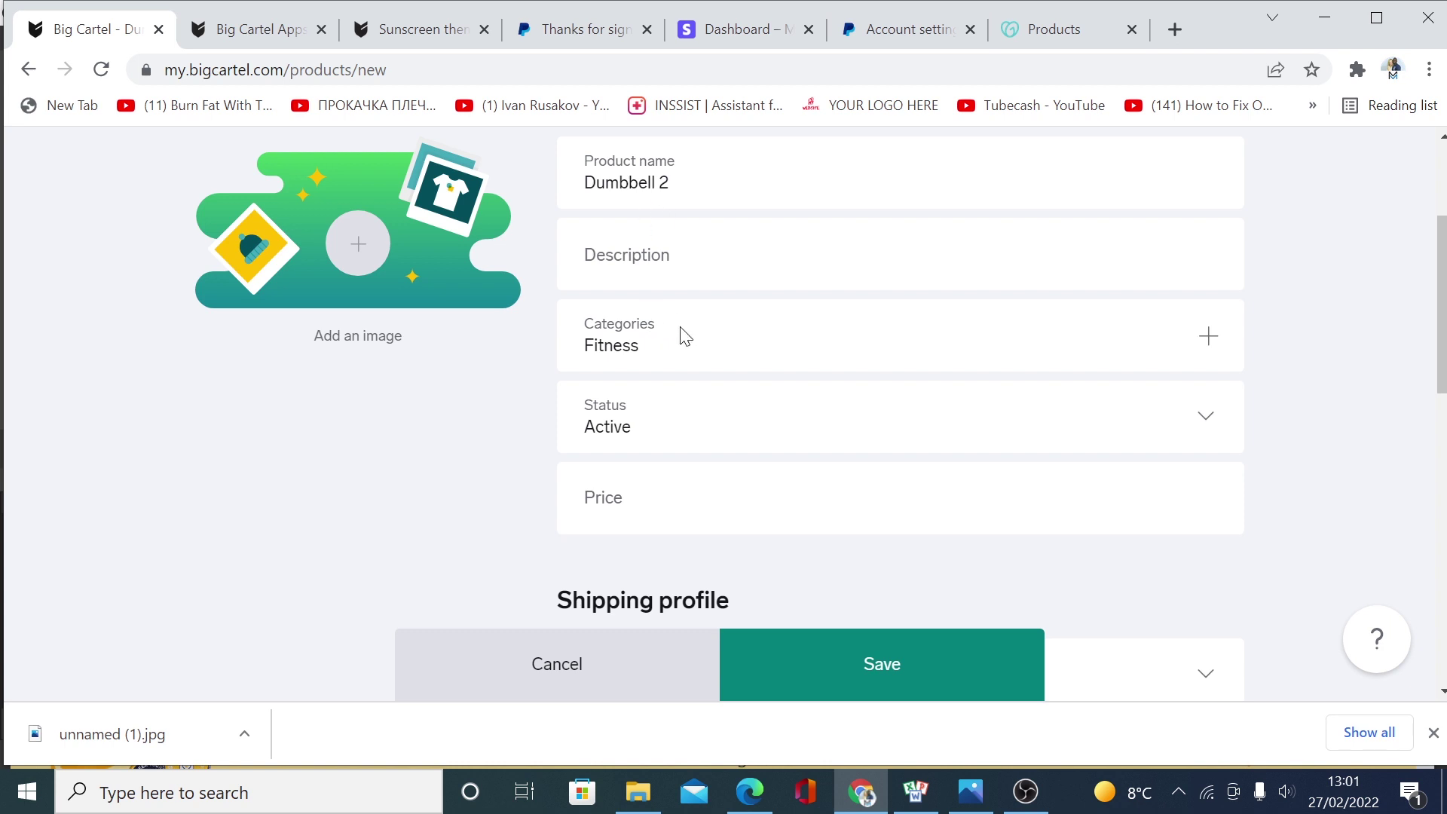
- Set the price of the new product Dumbbell 2 to £5.99
scroll(752, 409, "down", 2)
left_click(675, 388)
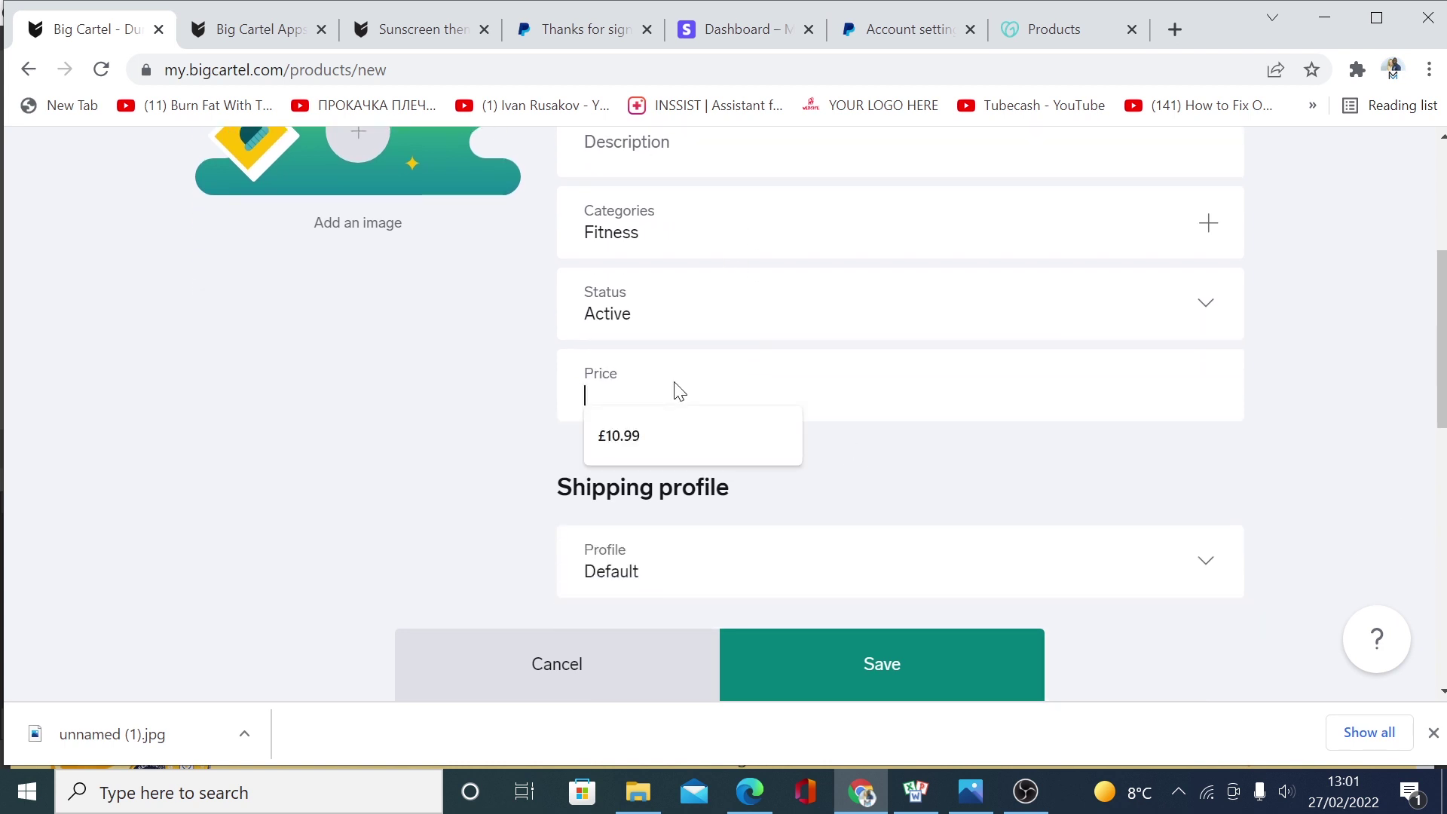
type("5.99")
scroll(753, 407, "down", 3)
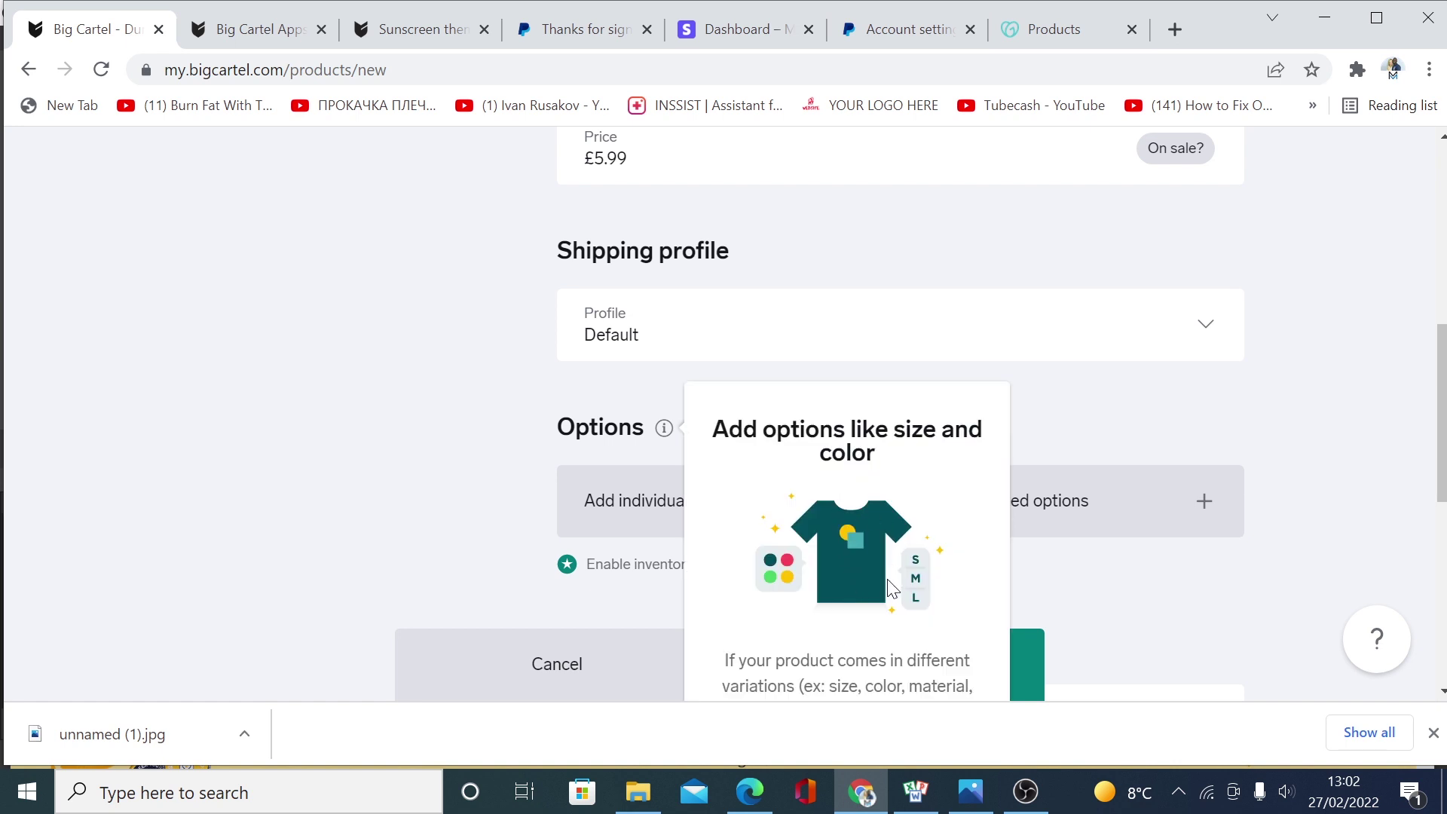
- Keep the default US tax code for Dumbbell 2 and save the new product
scroll(882, 498, "down", 1)
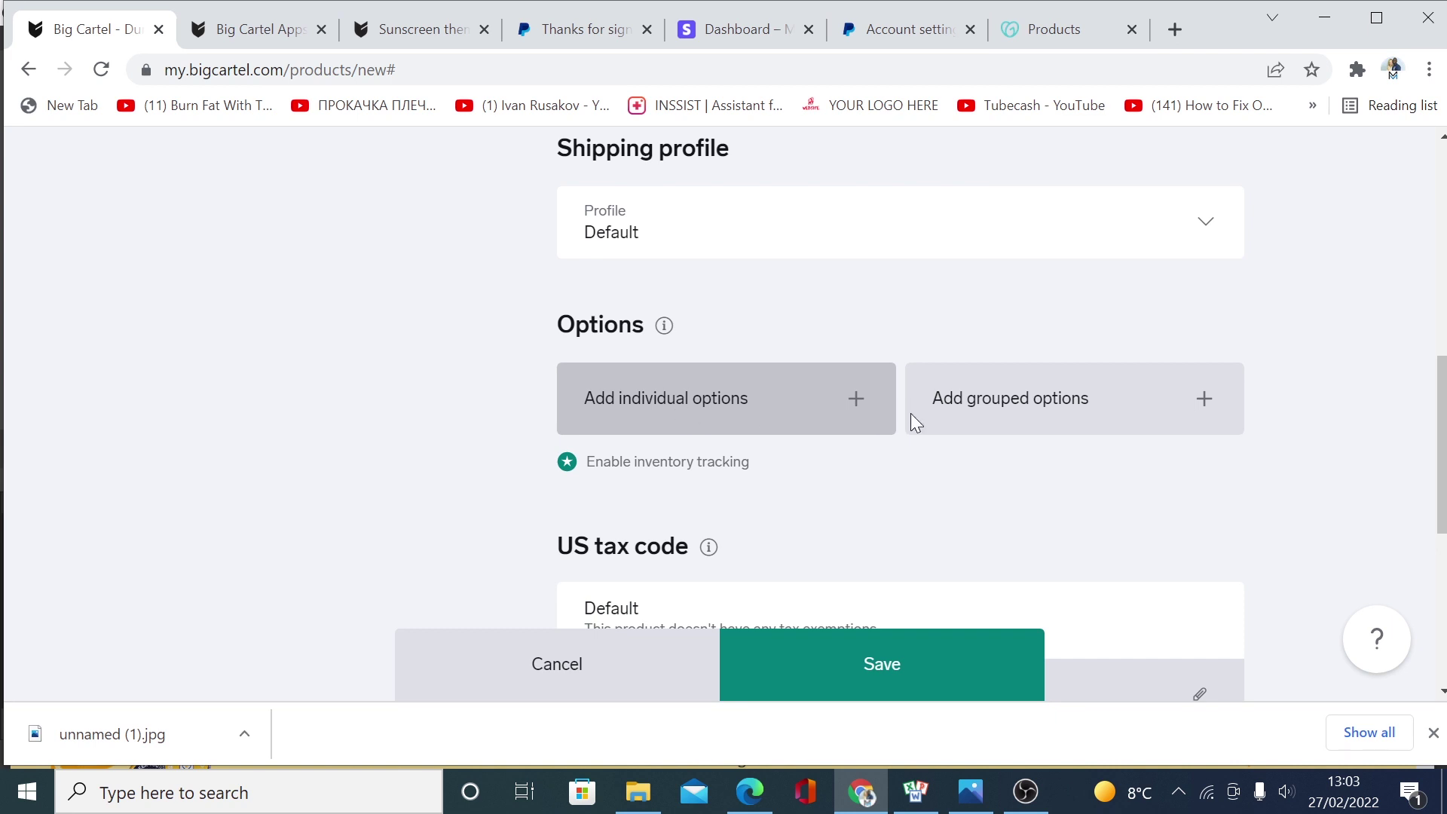
scroll(946, 449, "up", 1)
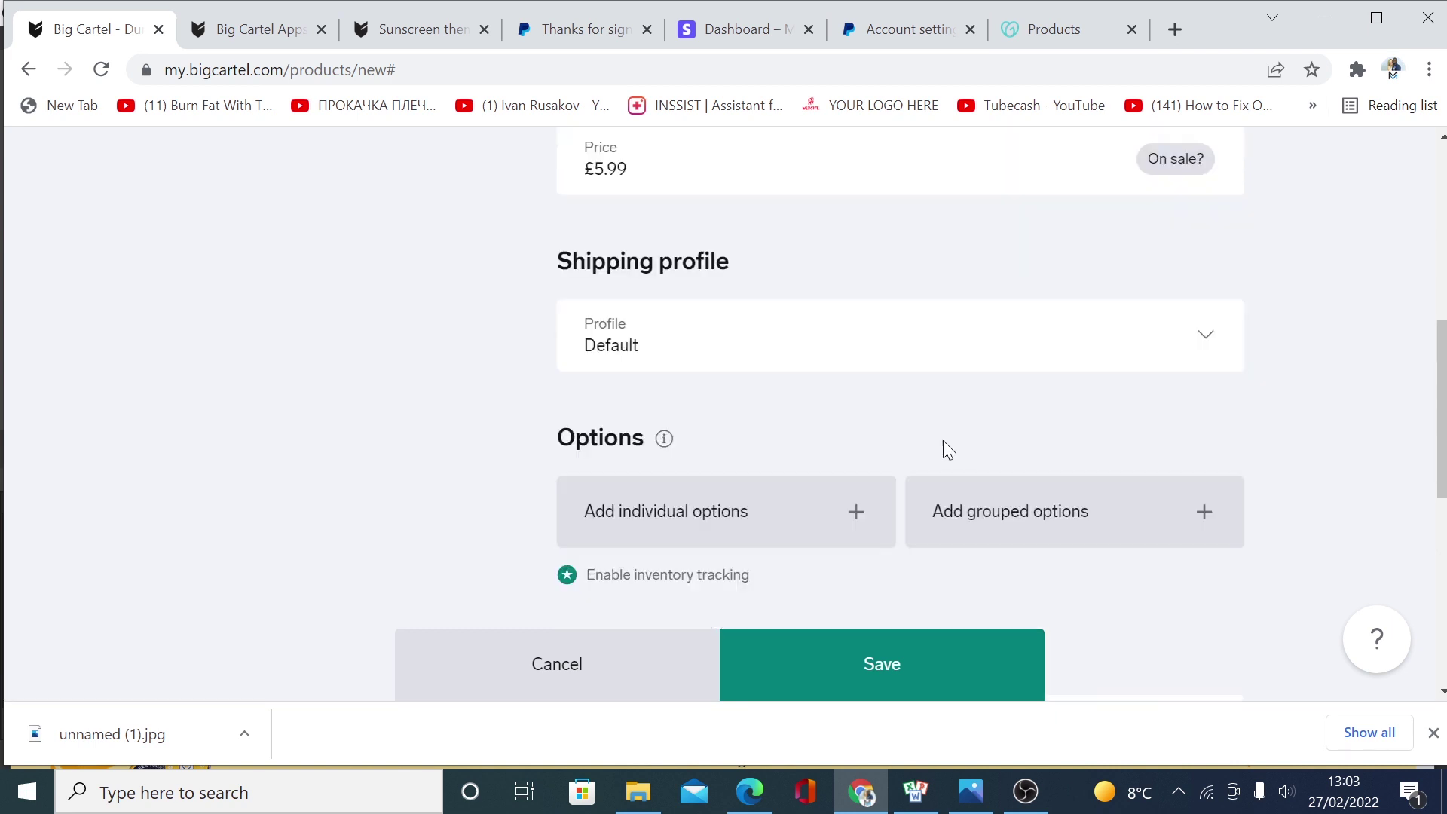
scroll(917, 467, "down", 2)
scroll(900, 444, "down", 2)
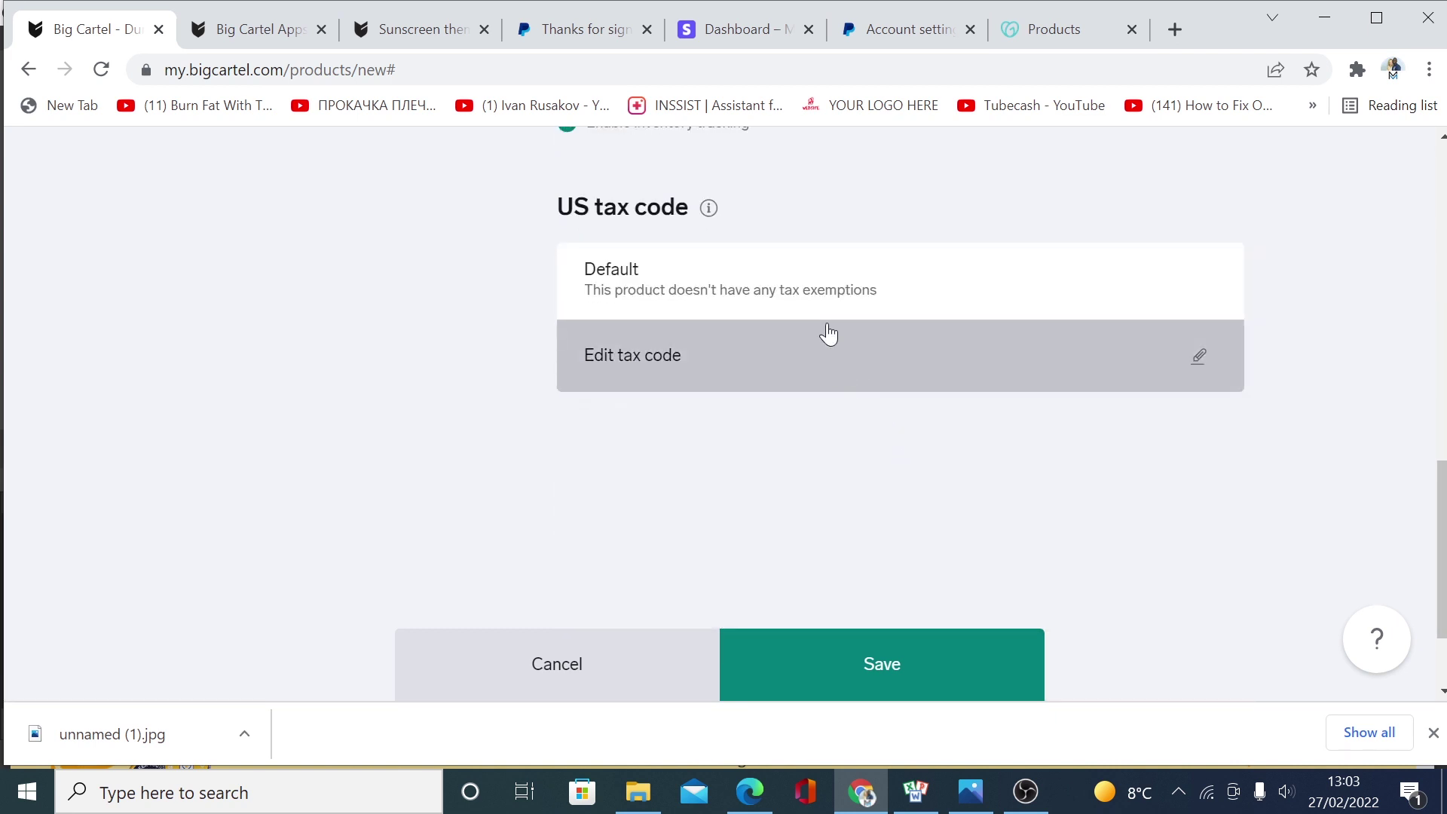
scroll(831, 336, "up", 1)
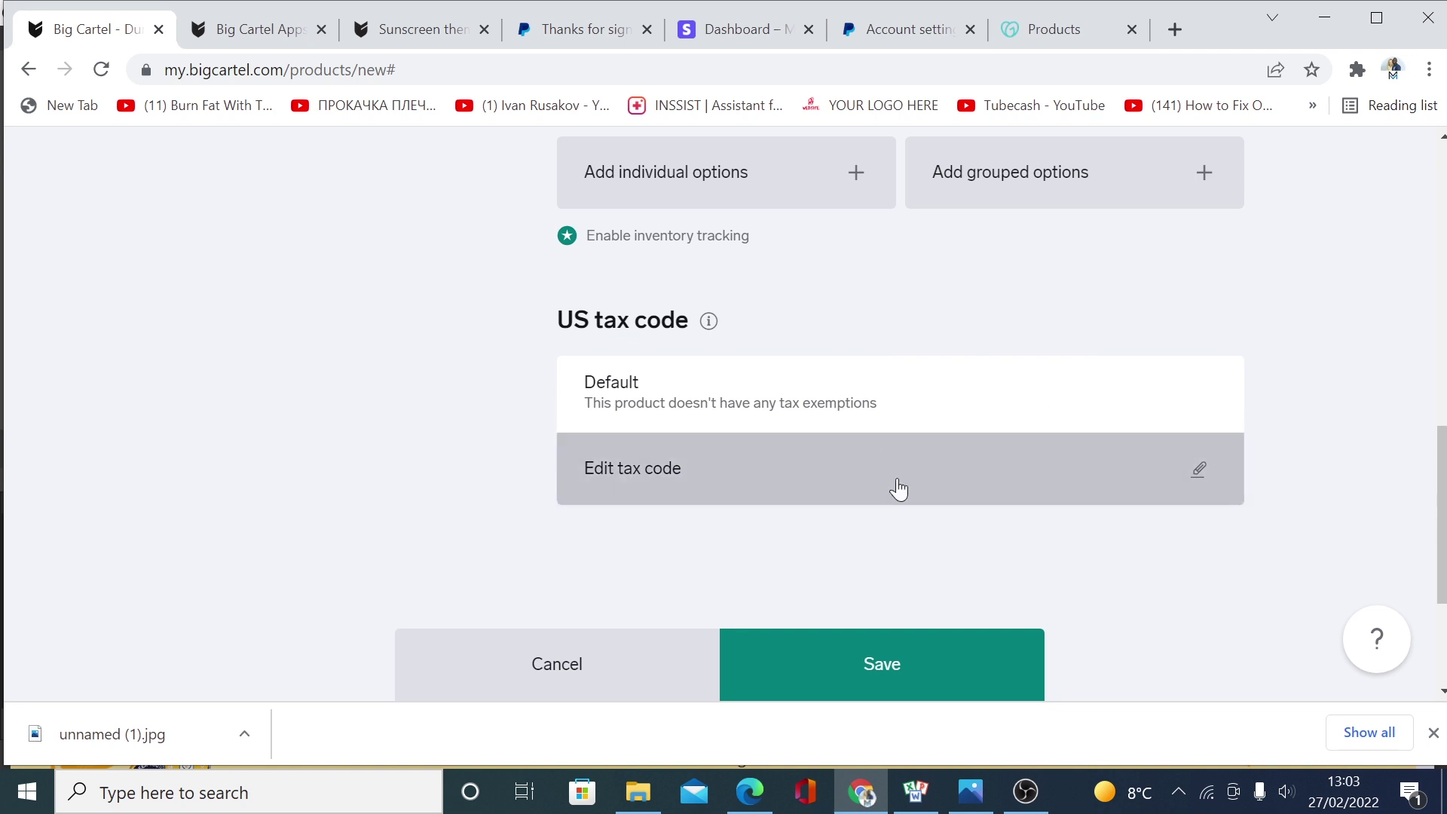
left_click(1198, 486)
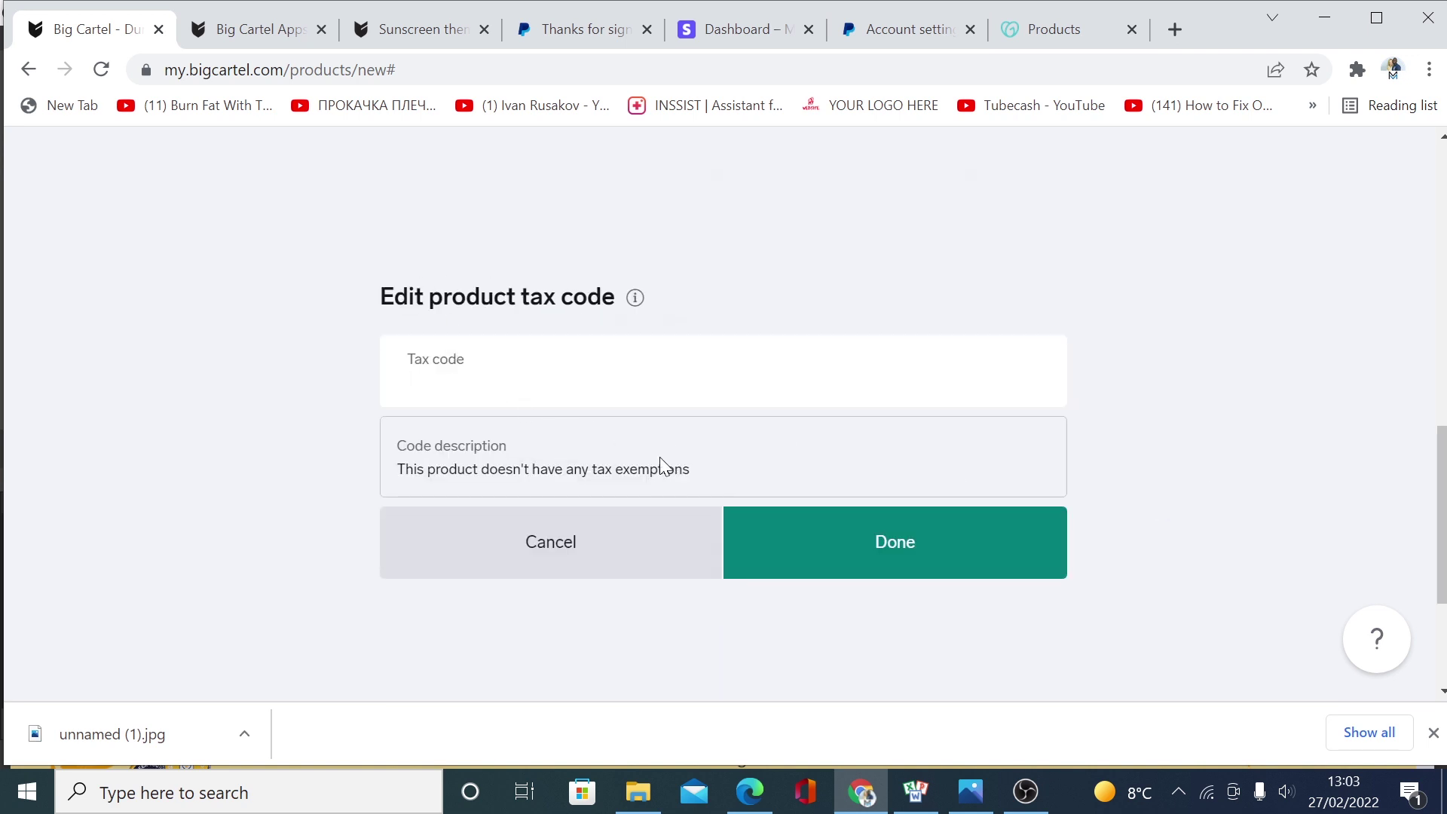
left_click(858, 558)
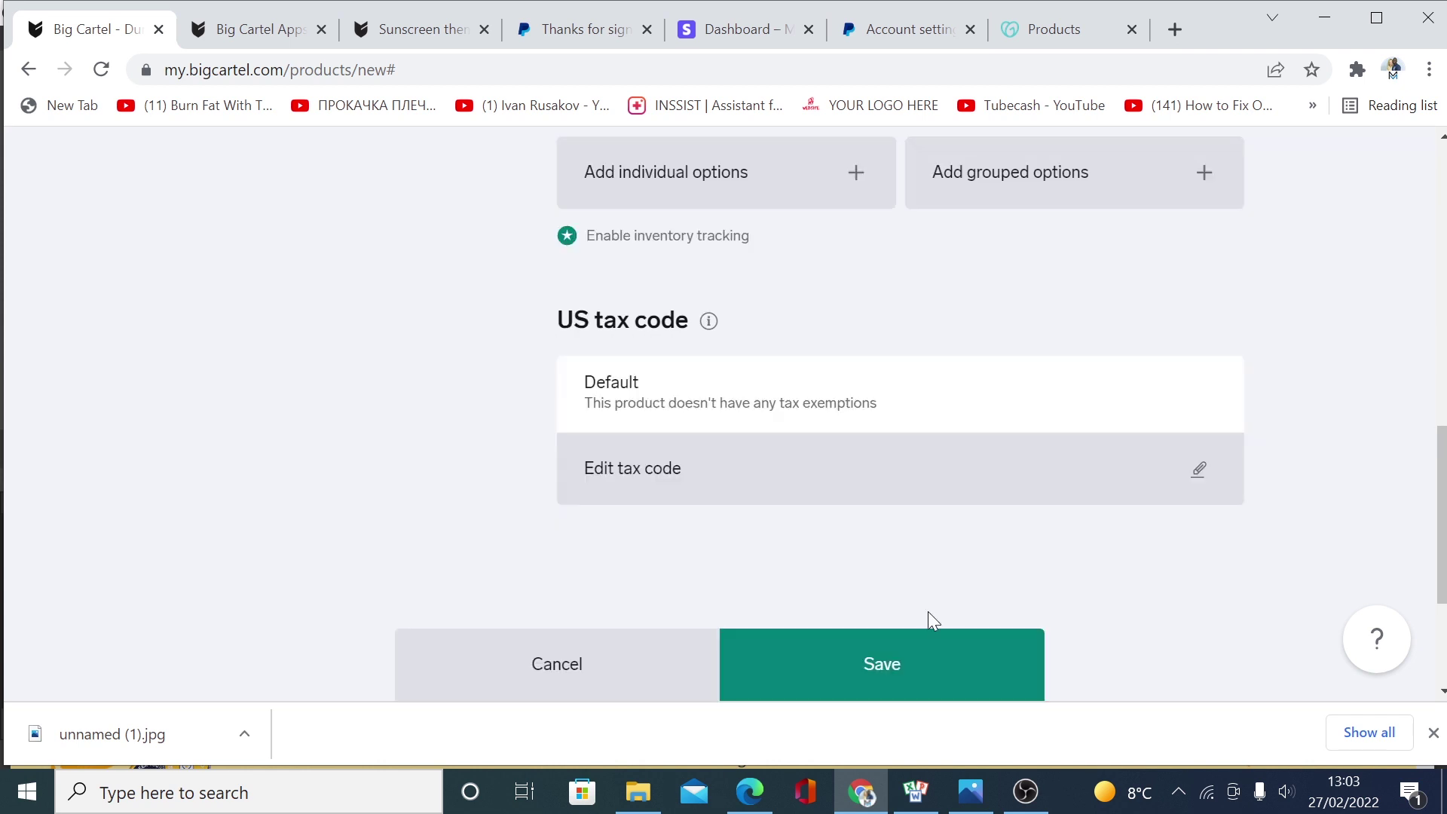
left_click(929, 640)
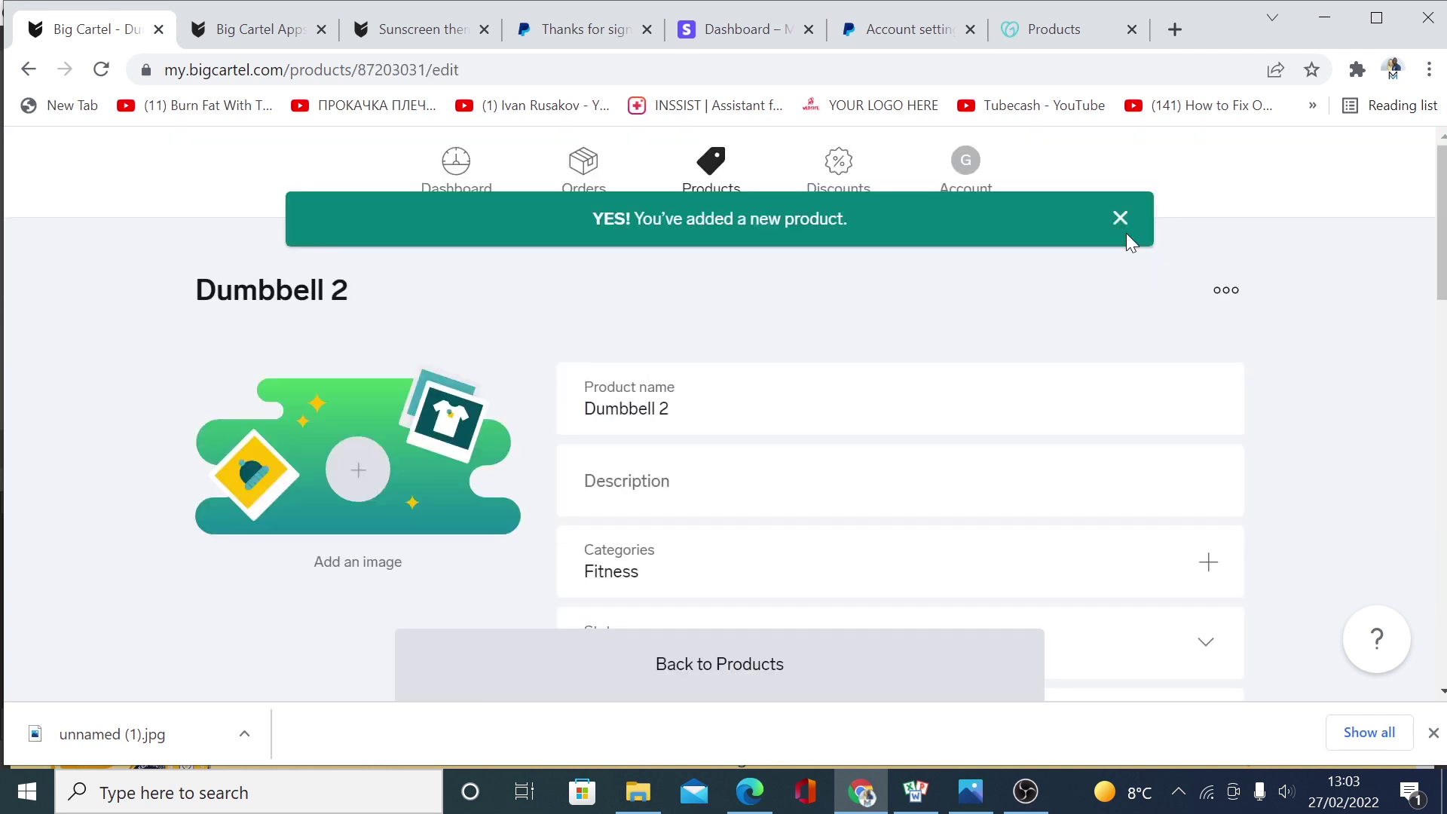
left_click(1118, 220)
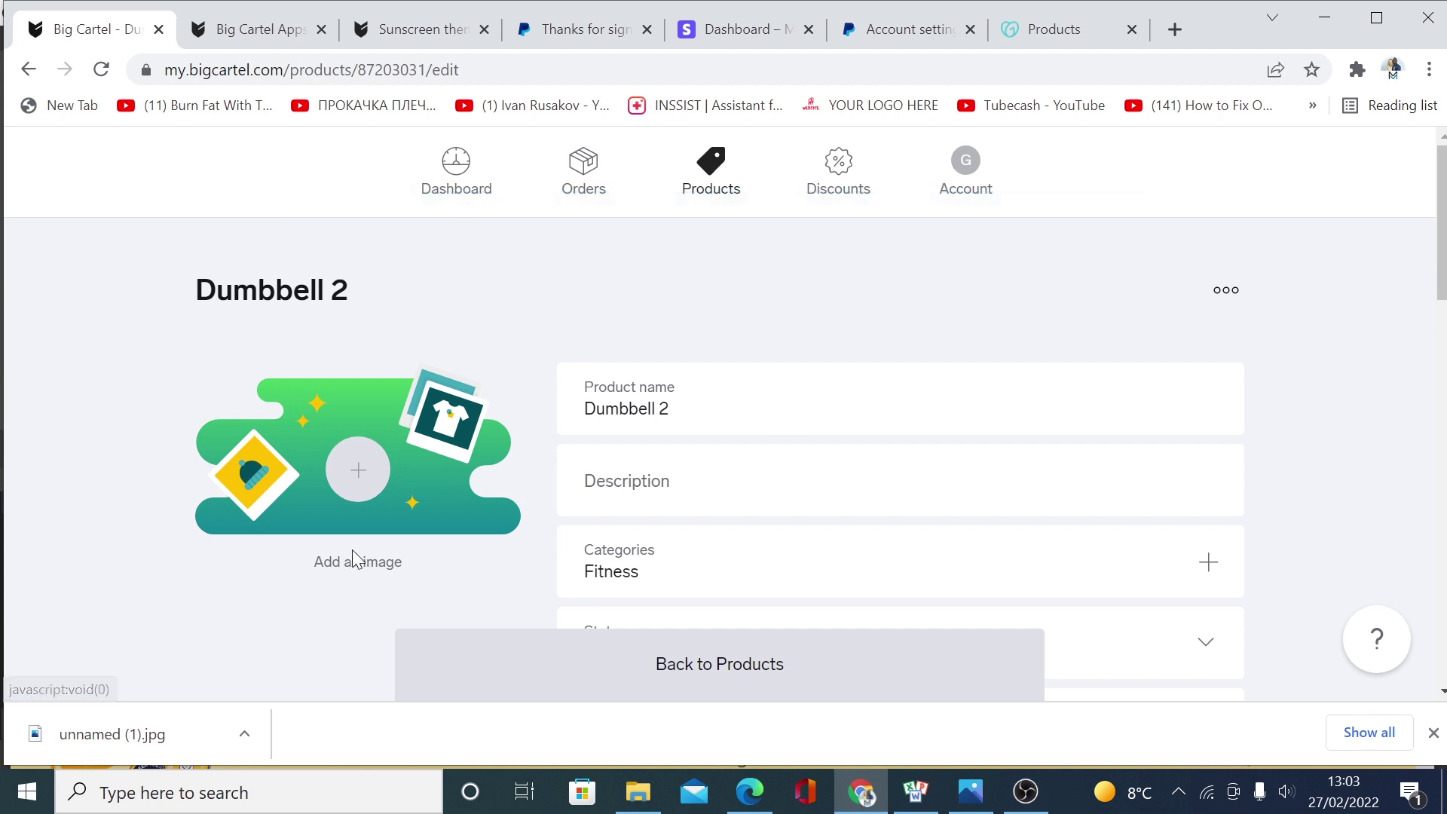
- Add the dumbbell picture "Untitled+design+_64_" from Downloads to Dumbbell 2 and save the product
left_click(359, 475)
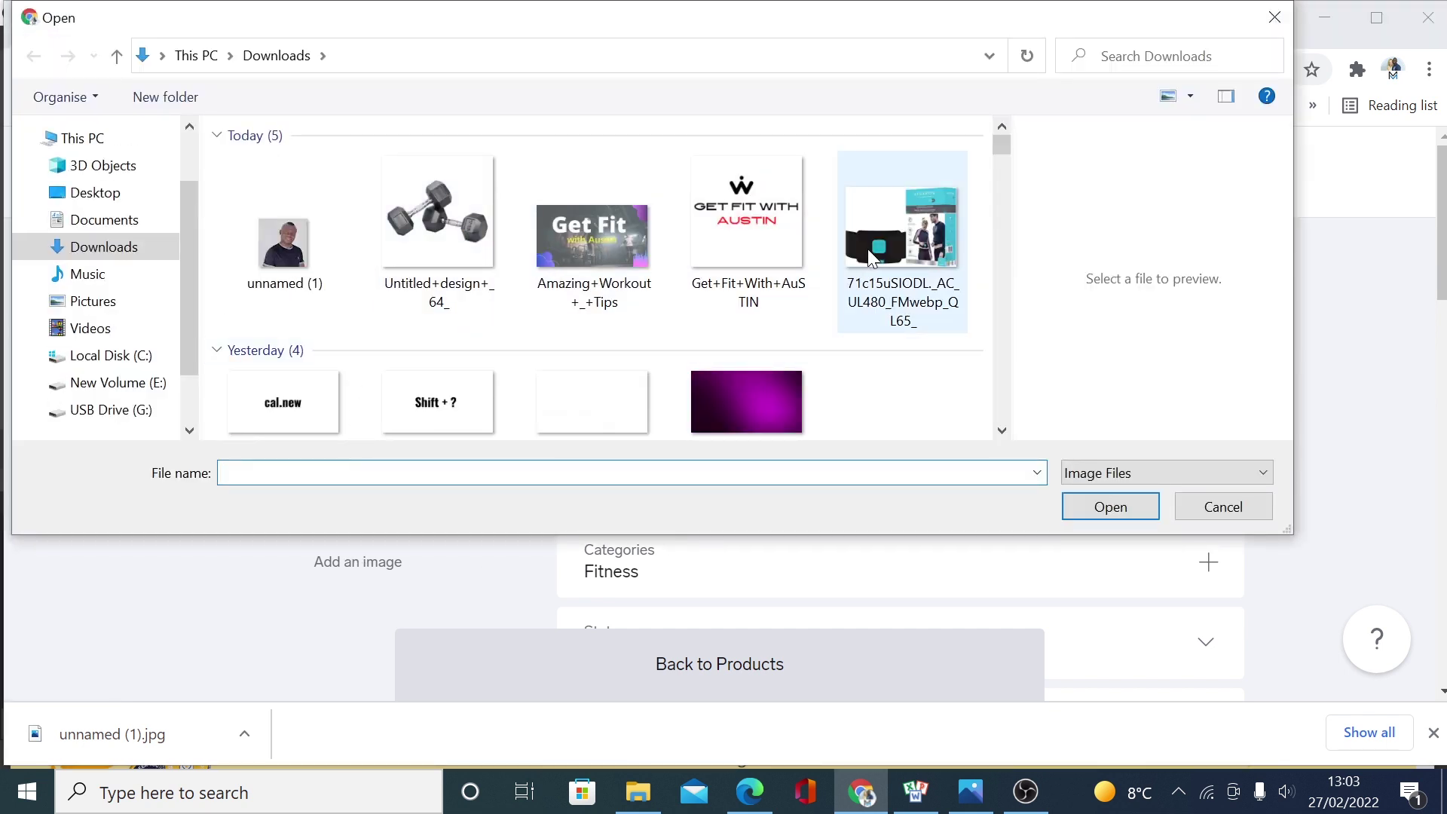
left_click(930, 253)
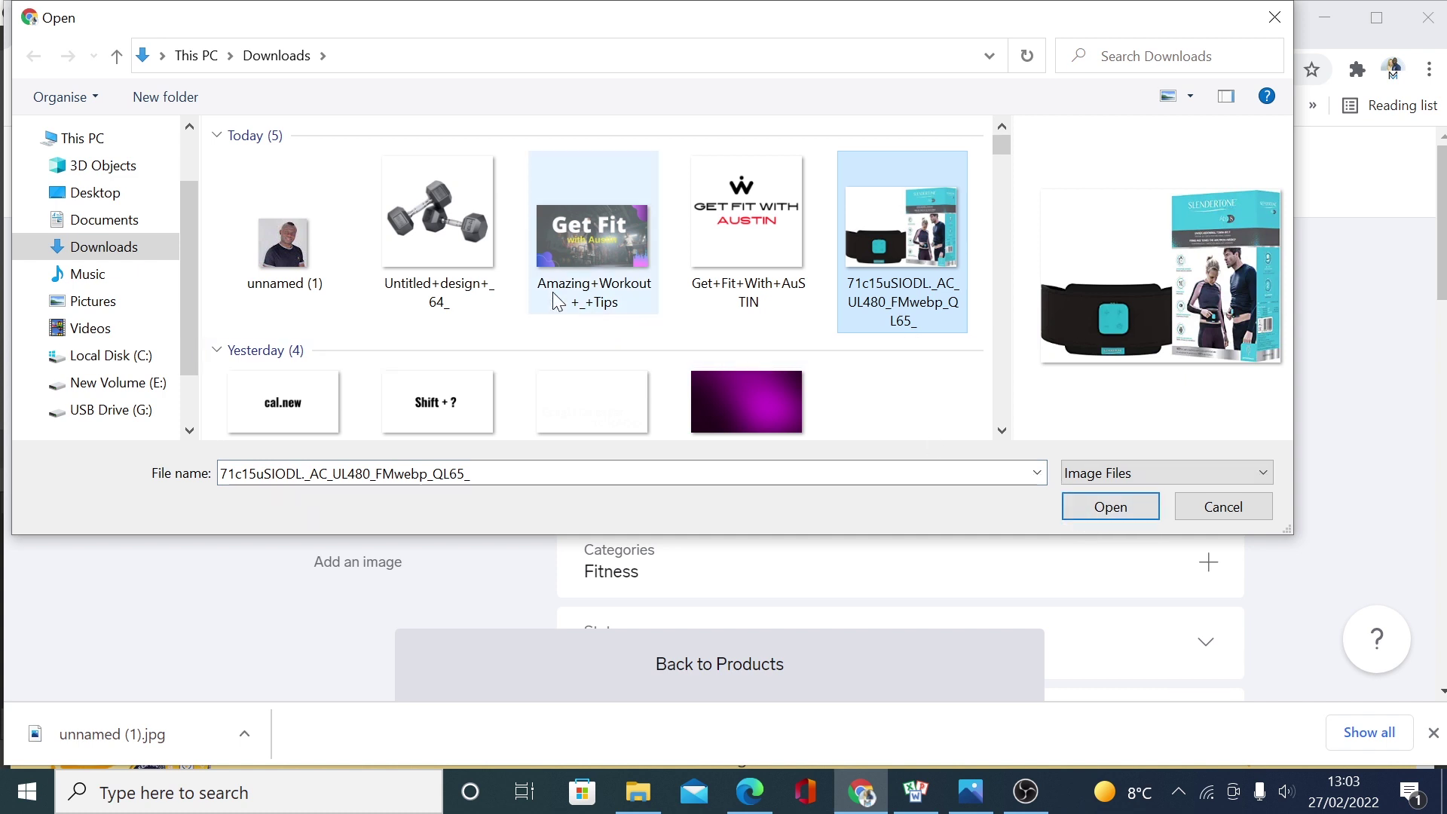
left_click(423, 240)
left_click(1110, 506)
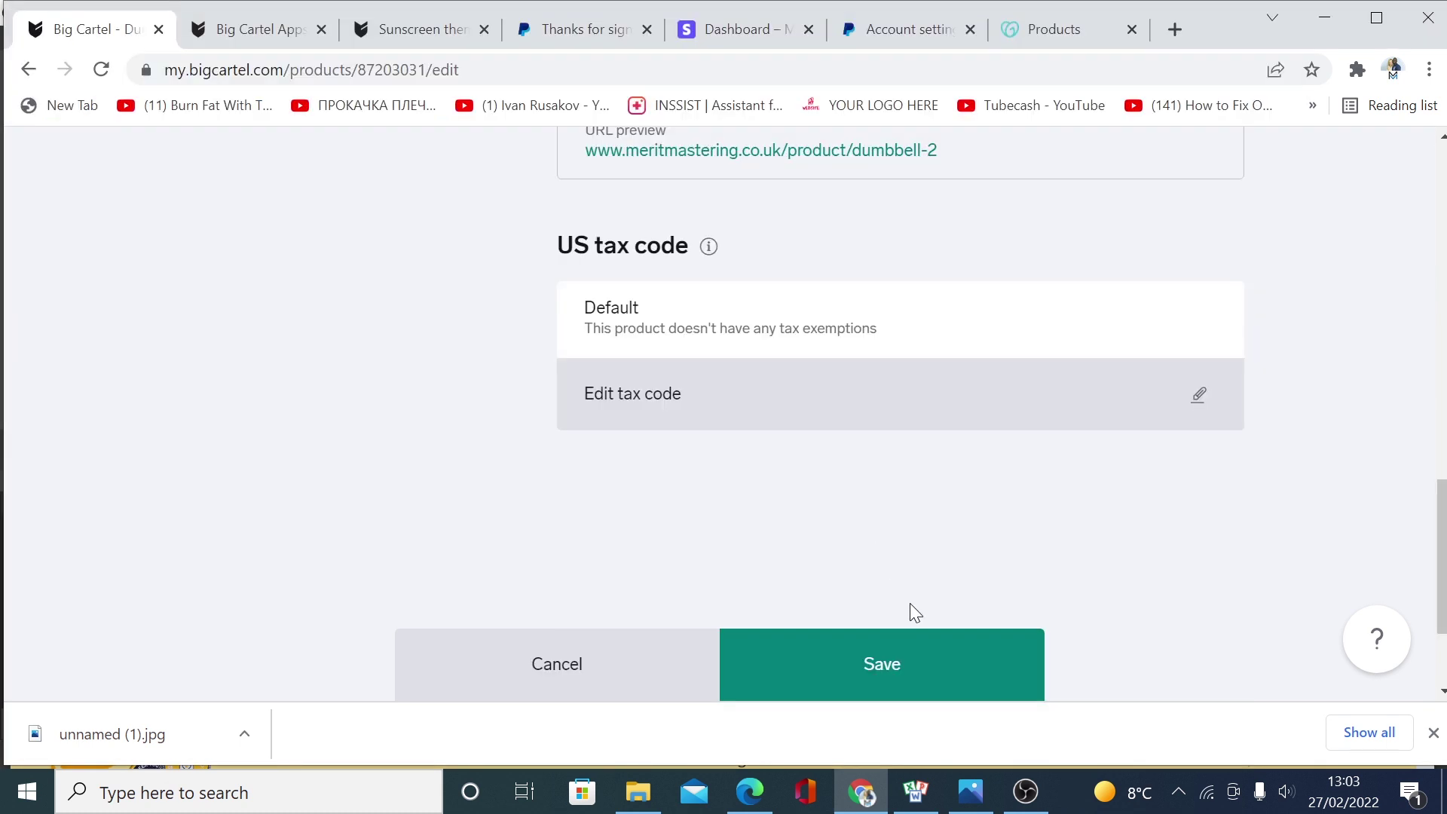
left_click(892, 674)
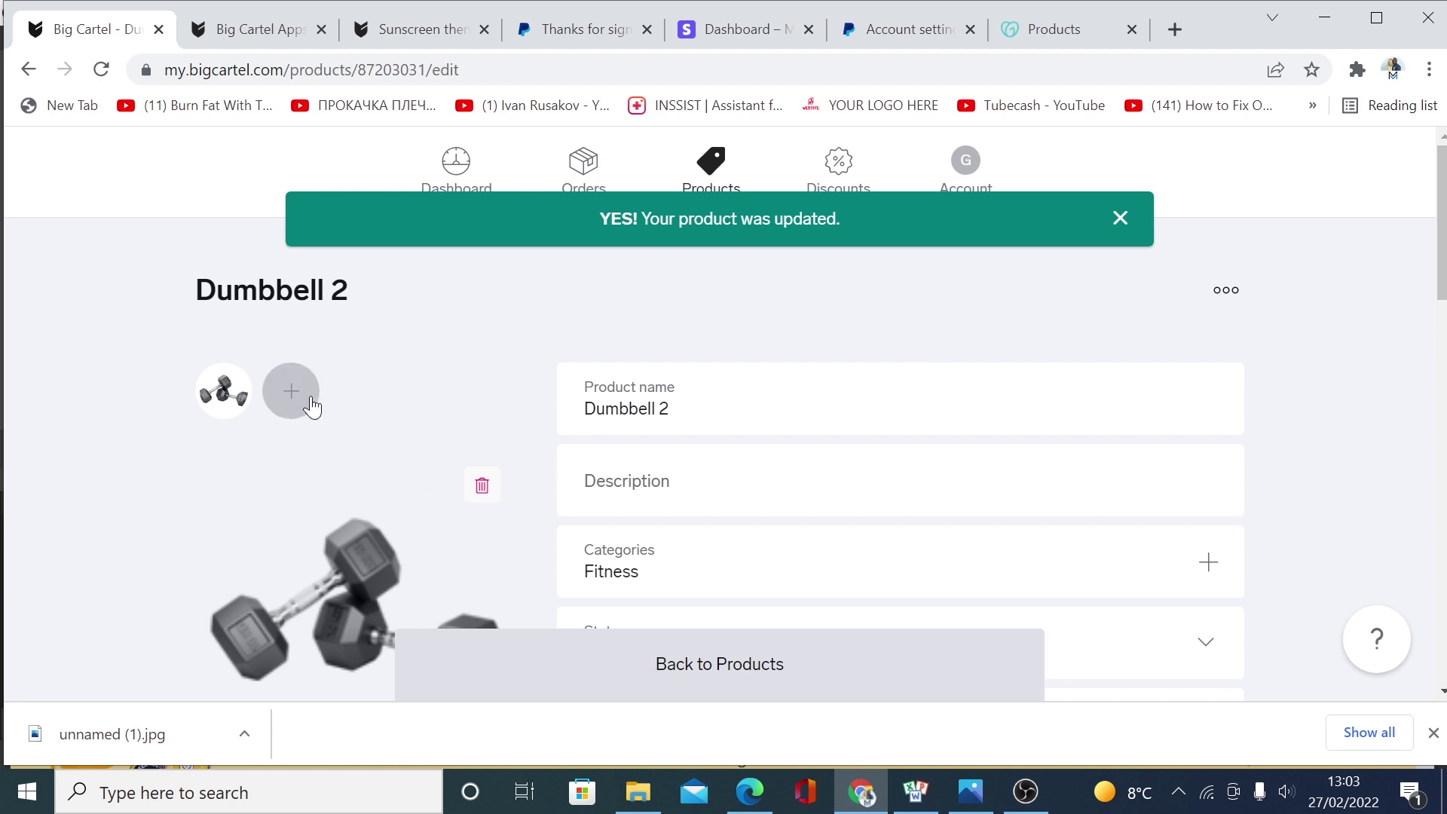
- Copy the Dumbbell 2 product and add the dumbbell picture "Untitled+design+_64_" to the copy
left_click(1228, 295)
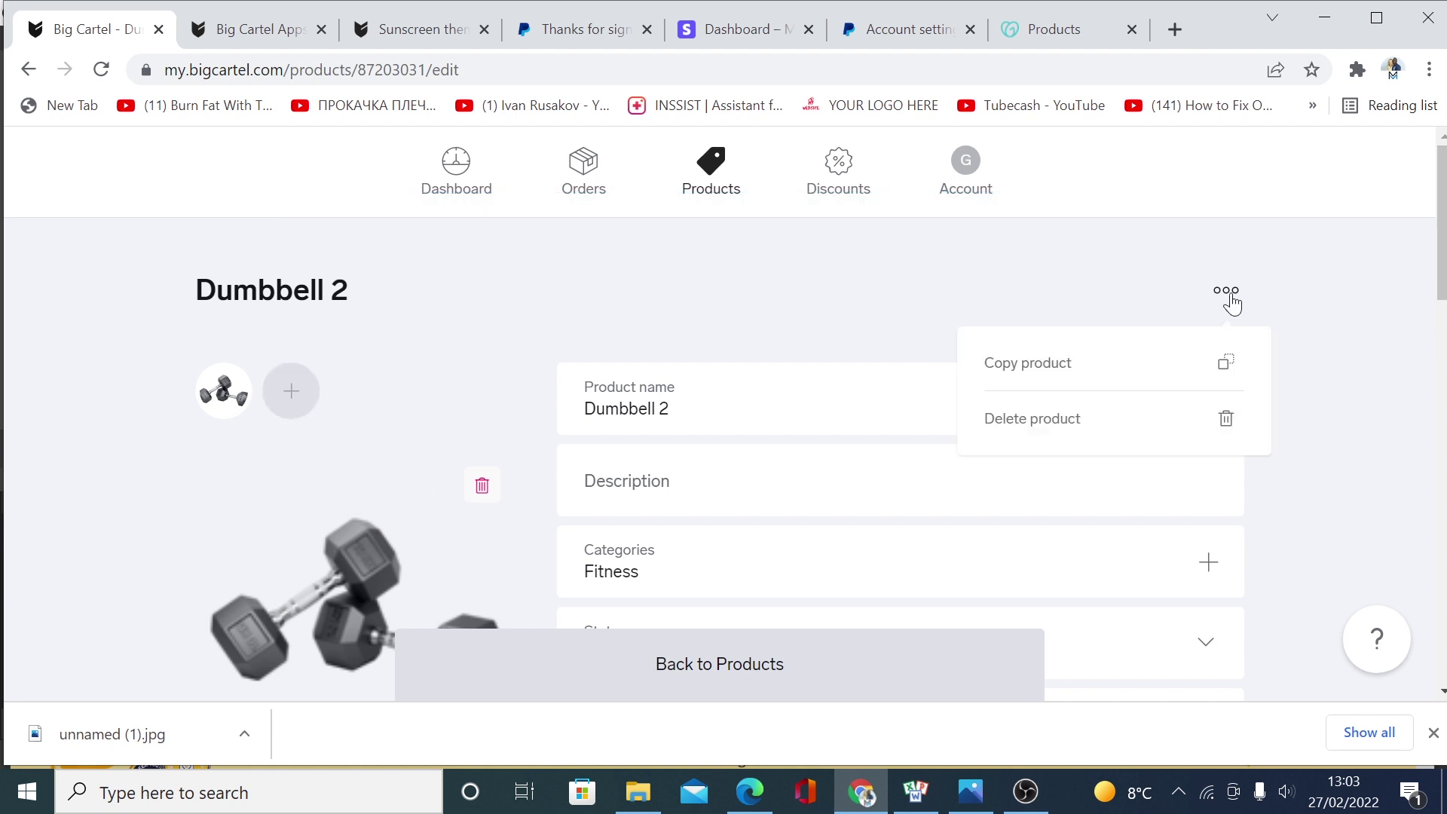
left_click(1051, 371)
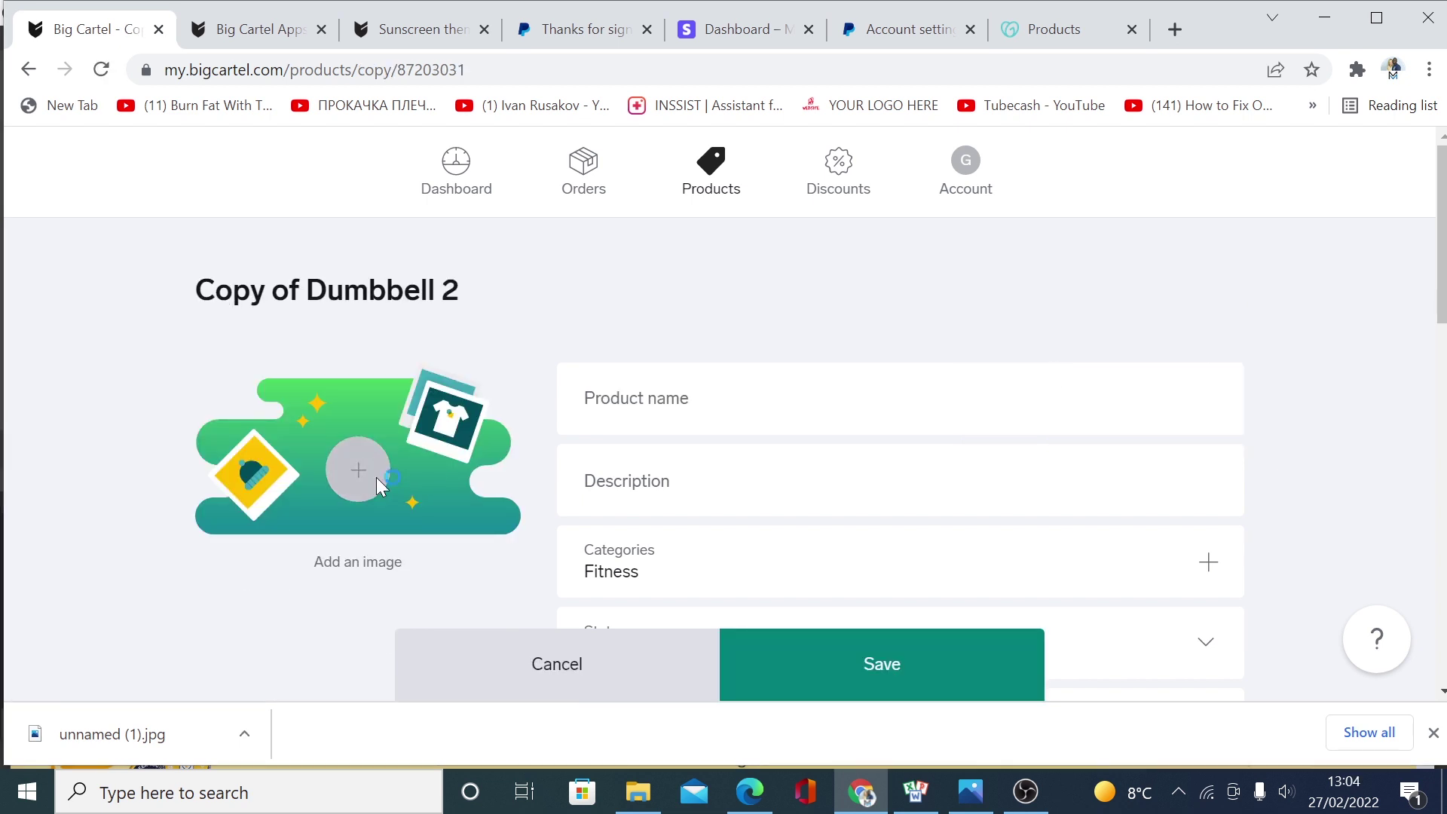
left_click(376, 477)
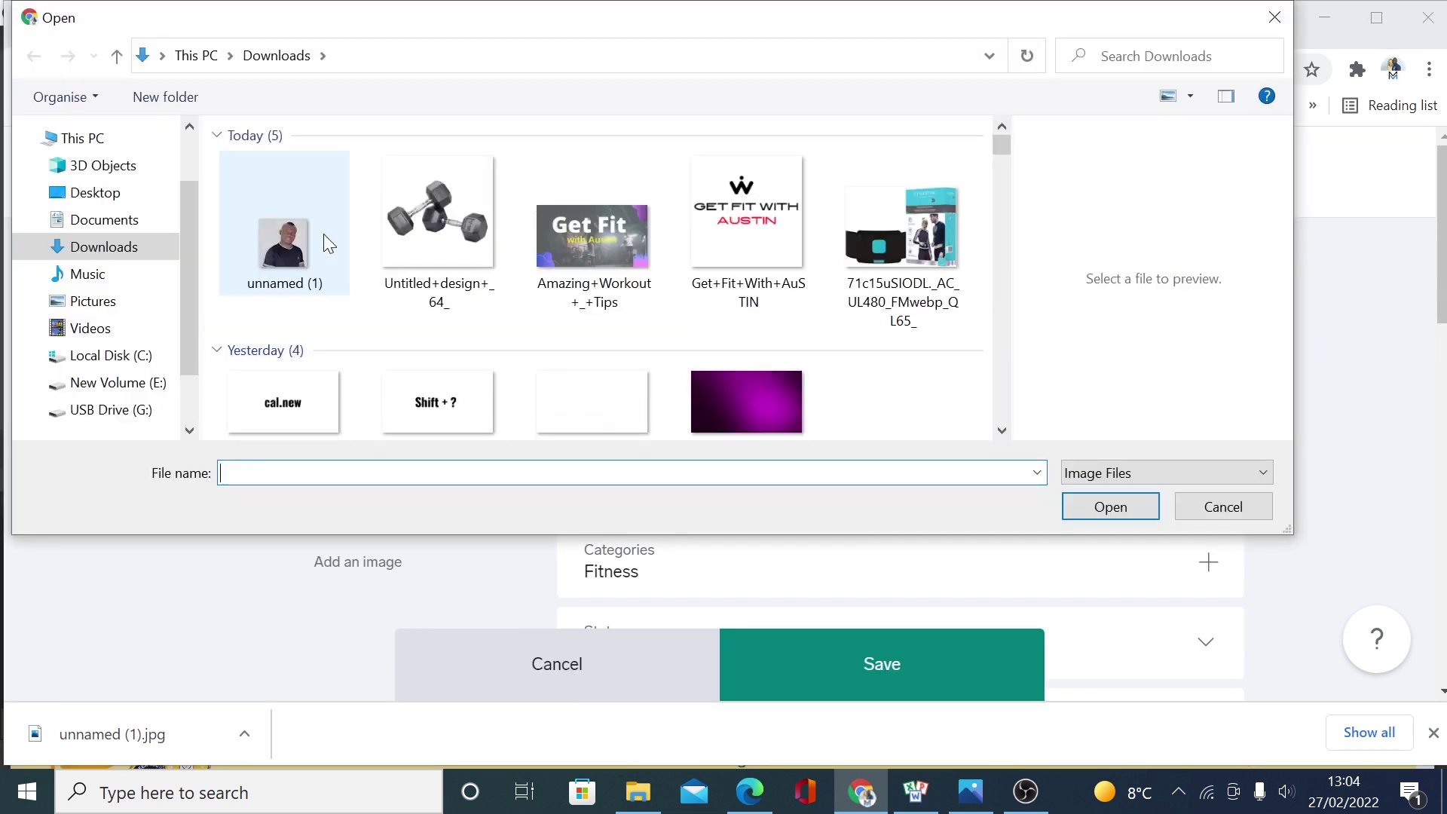
left_click(425, 228)
left_click(1111, 507)
- Name the copied product "Dumbbell 2", keep it in the Fitness category and save it
left_click(652, 404)
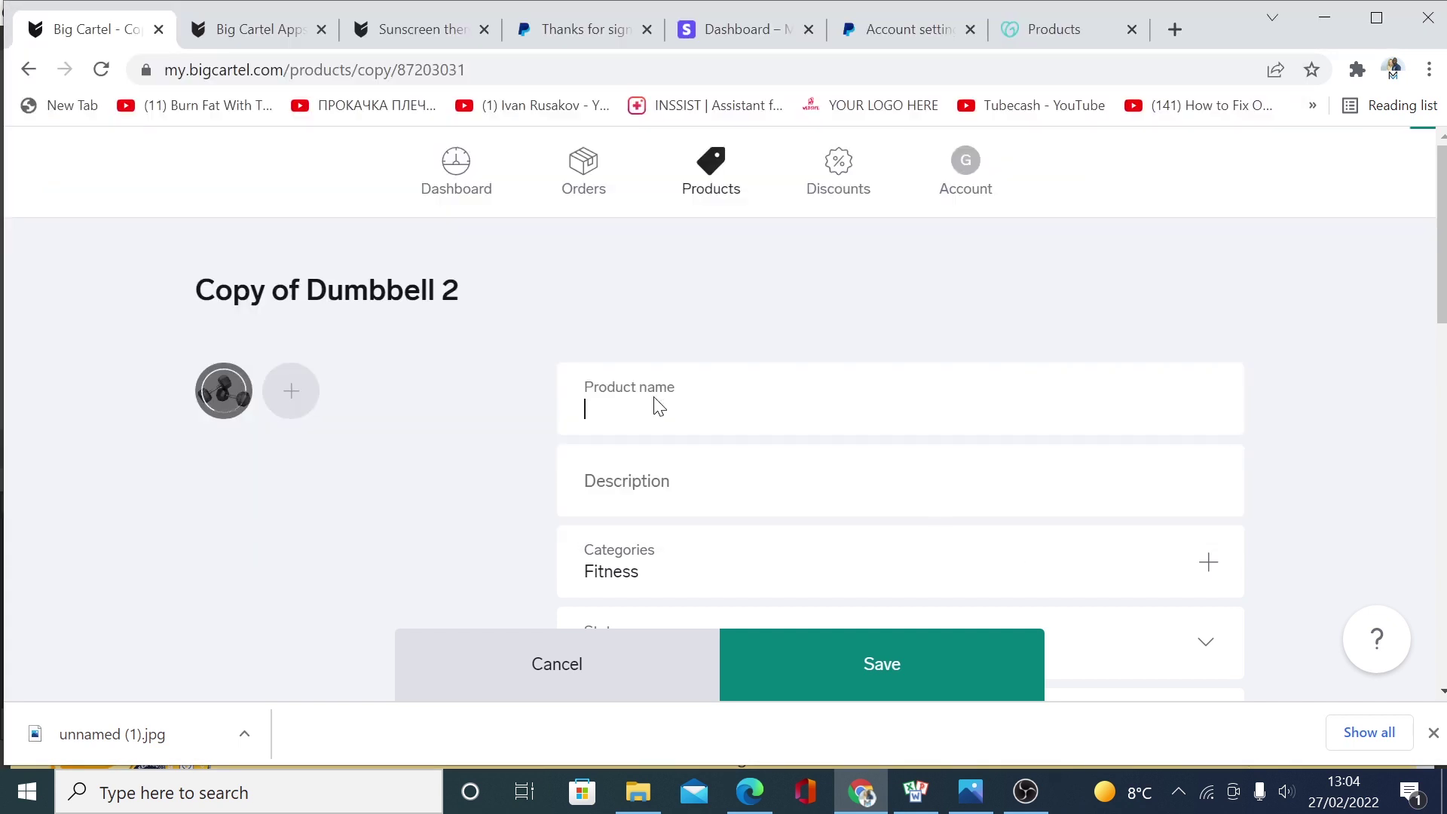
type("D")
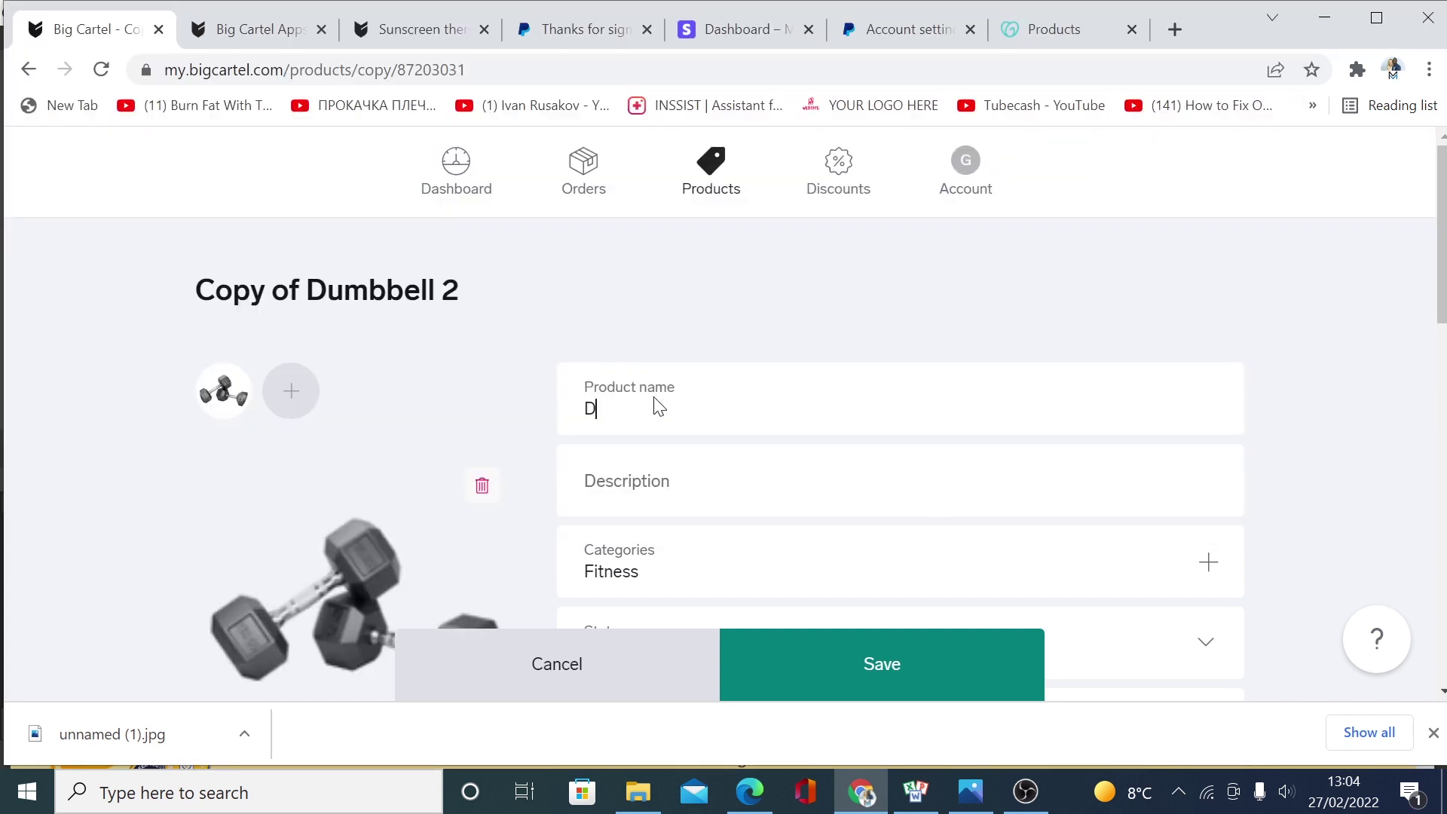
type("umbbell 2")
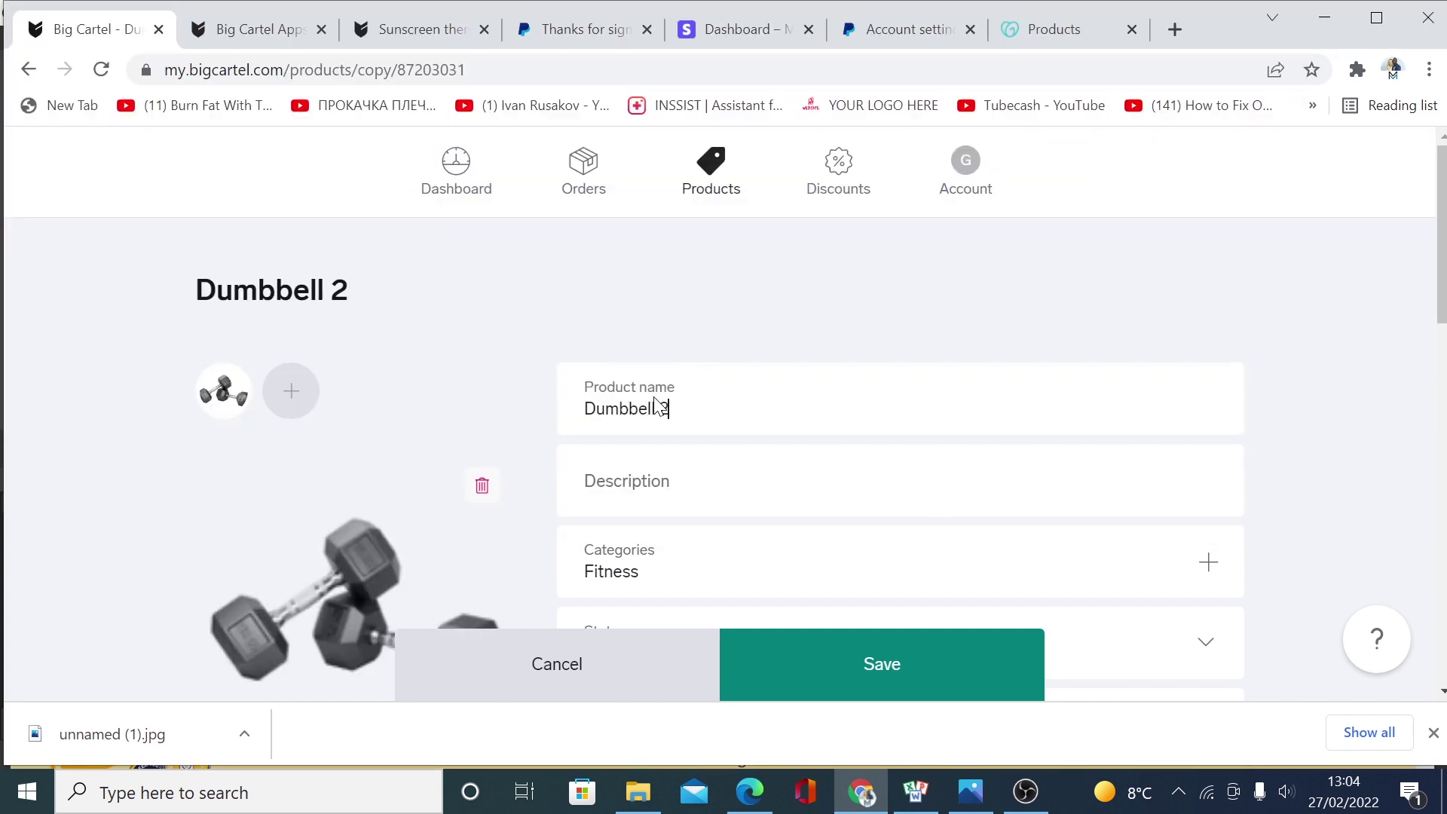
scroll(925, 414, "down", 5)
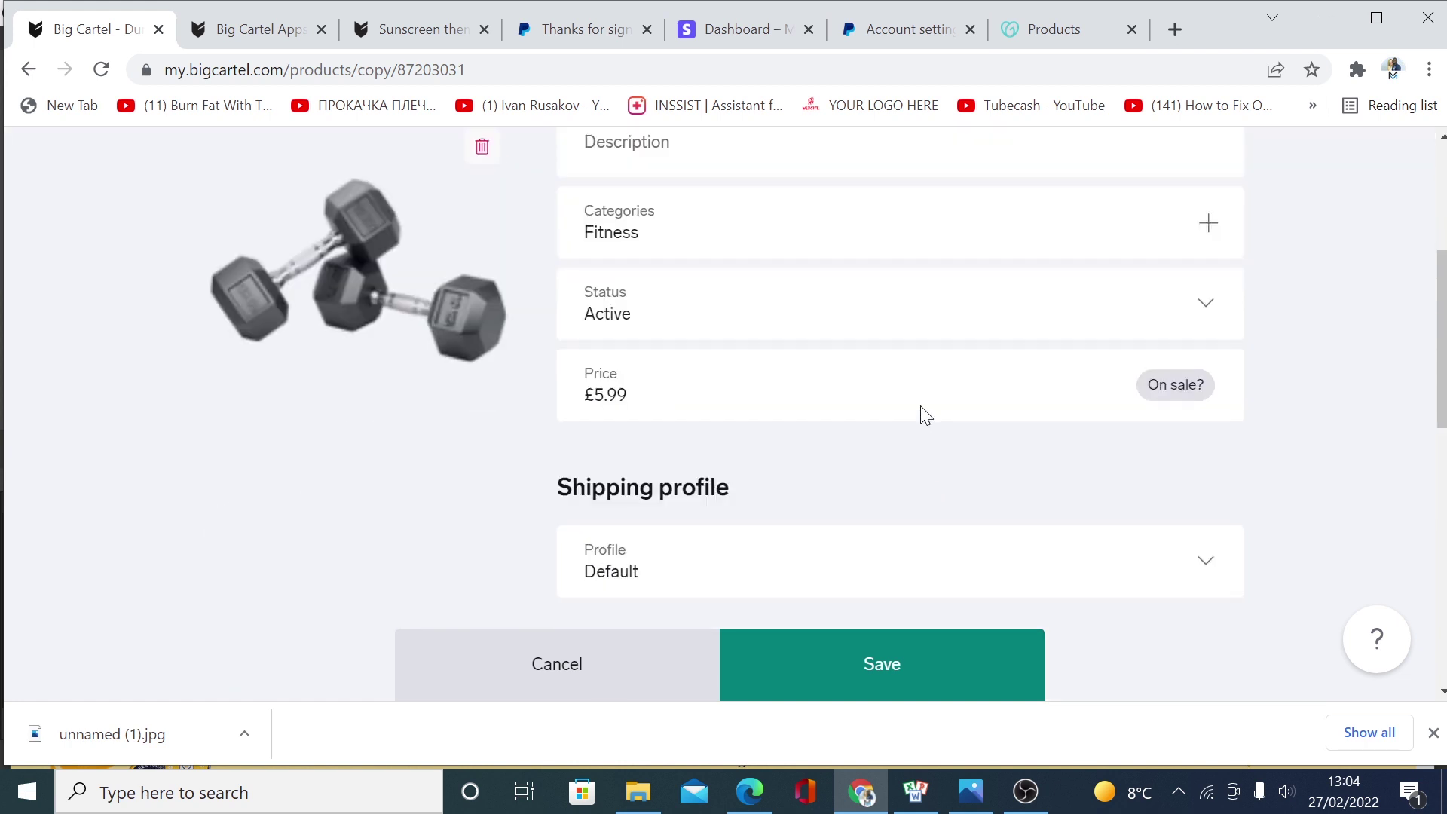
left_click(991, 234)
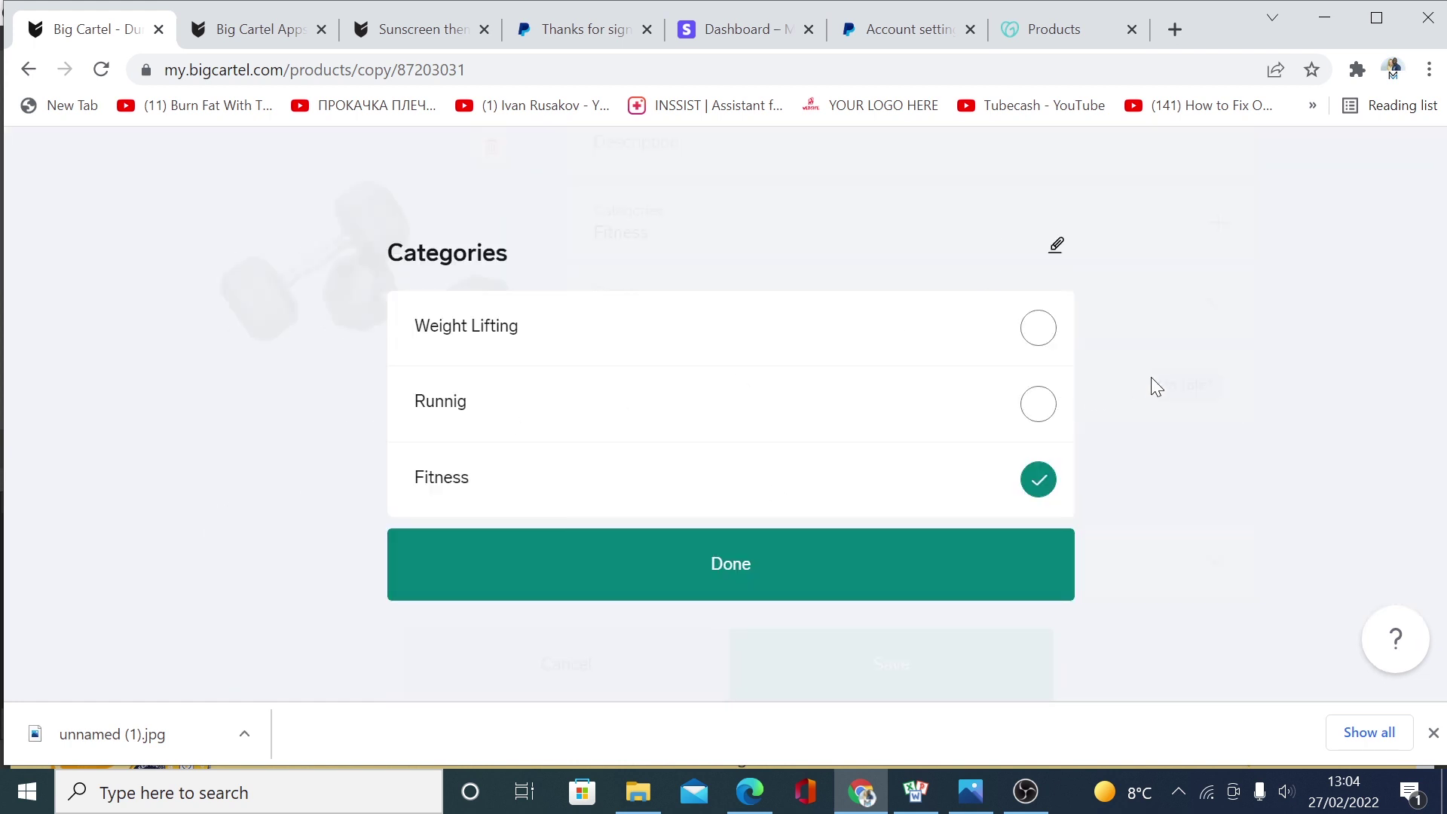
left_click(1047, 558)
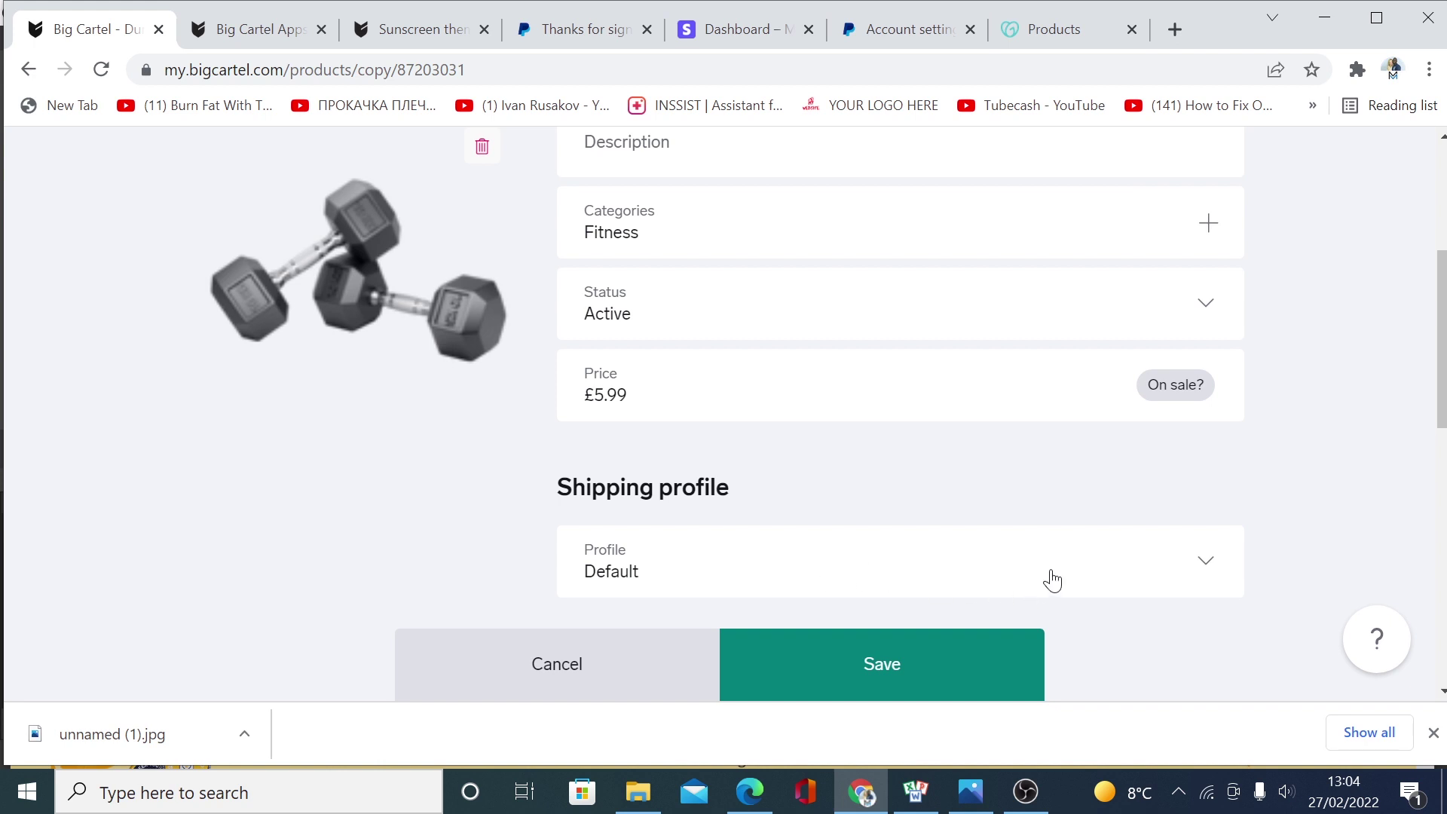
scroll(1052, 580, "down", 3)
left_click(904, 682)
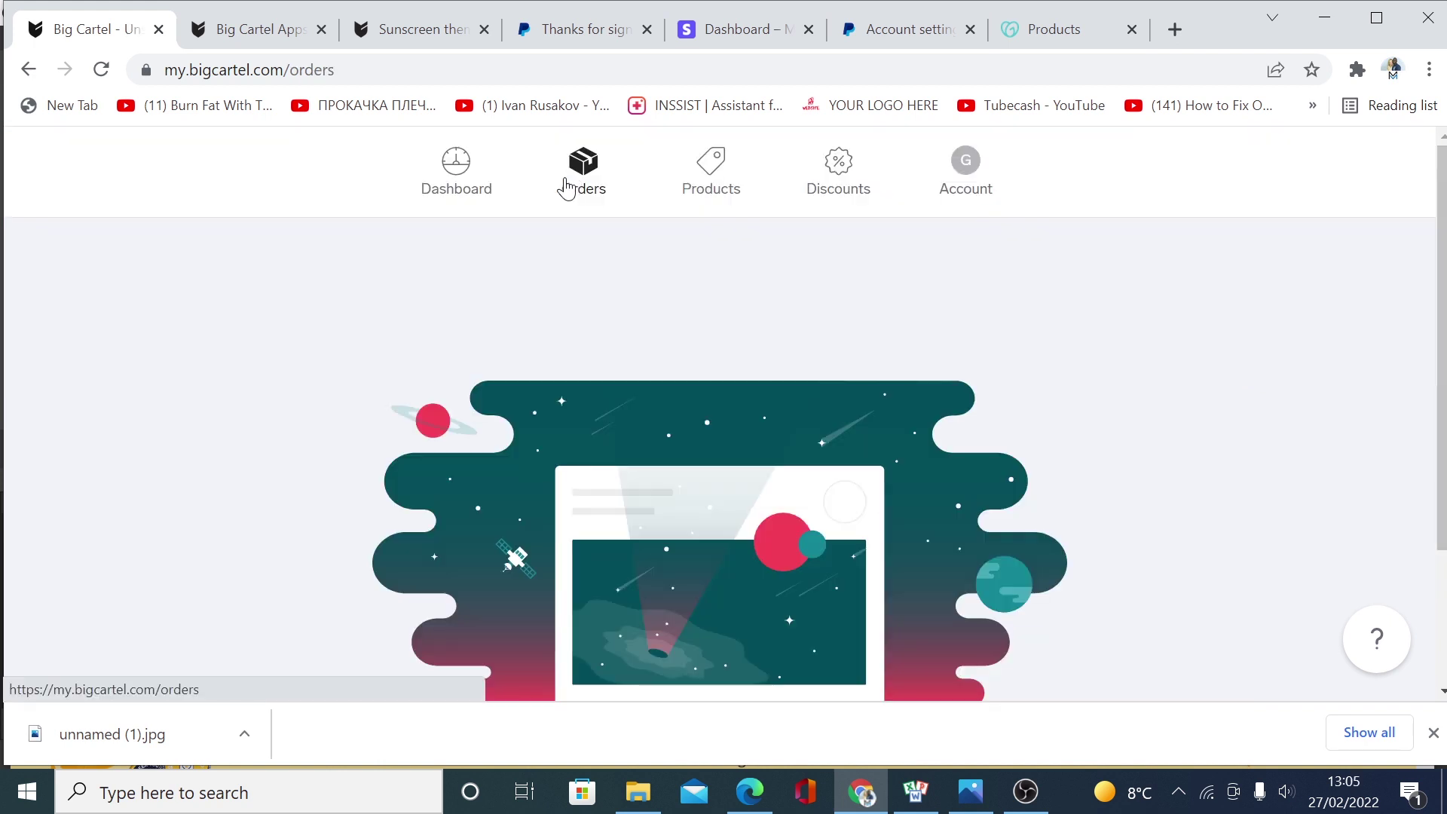
- View the shop's orders and dashboard, and open the account's form for adding a custom domain
scroll(802, 523, "down", 2)
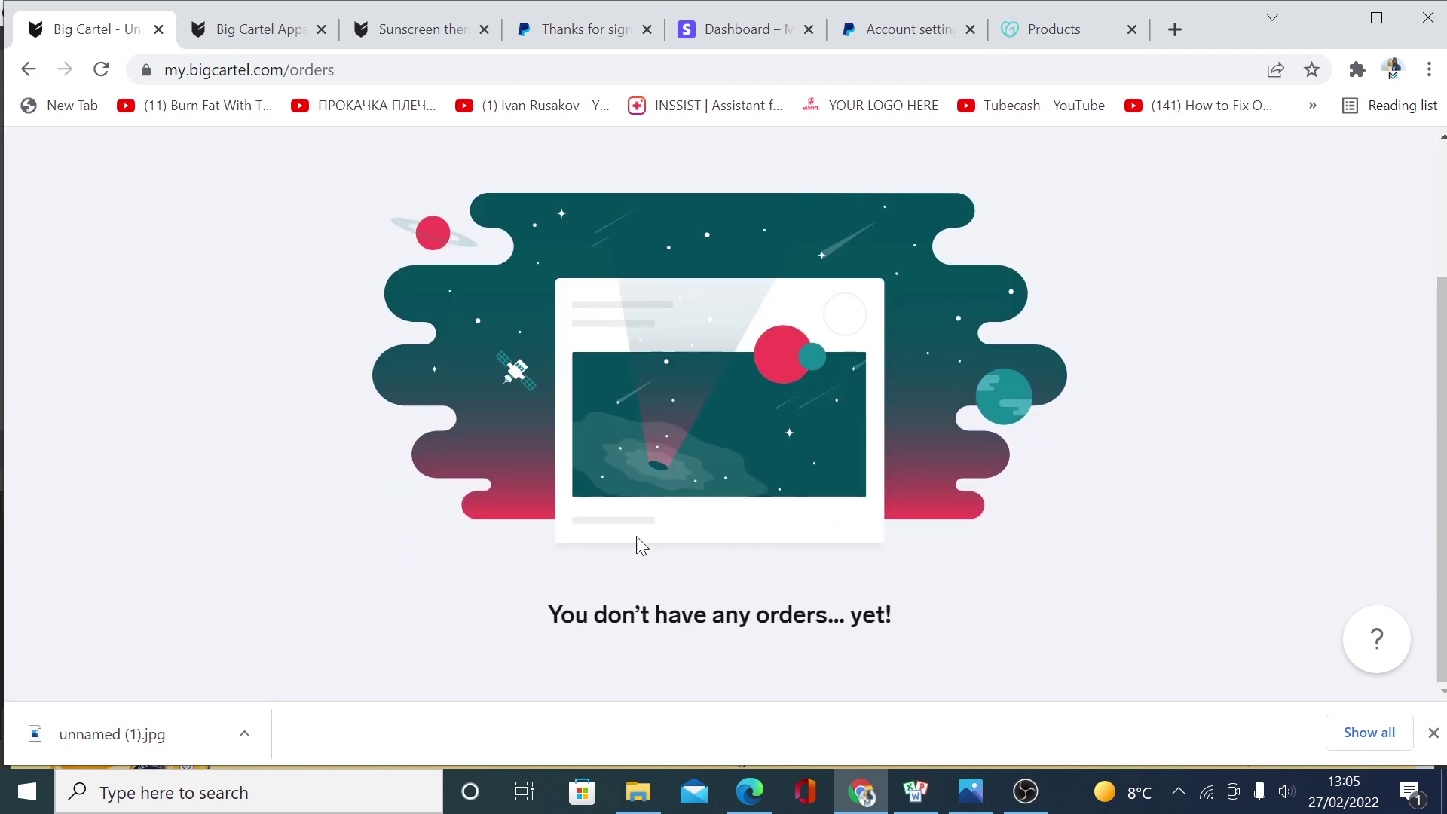
scroll(640, 544, "up", 2)
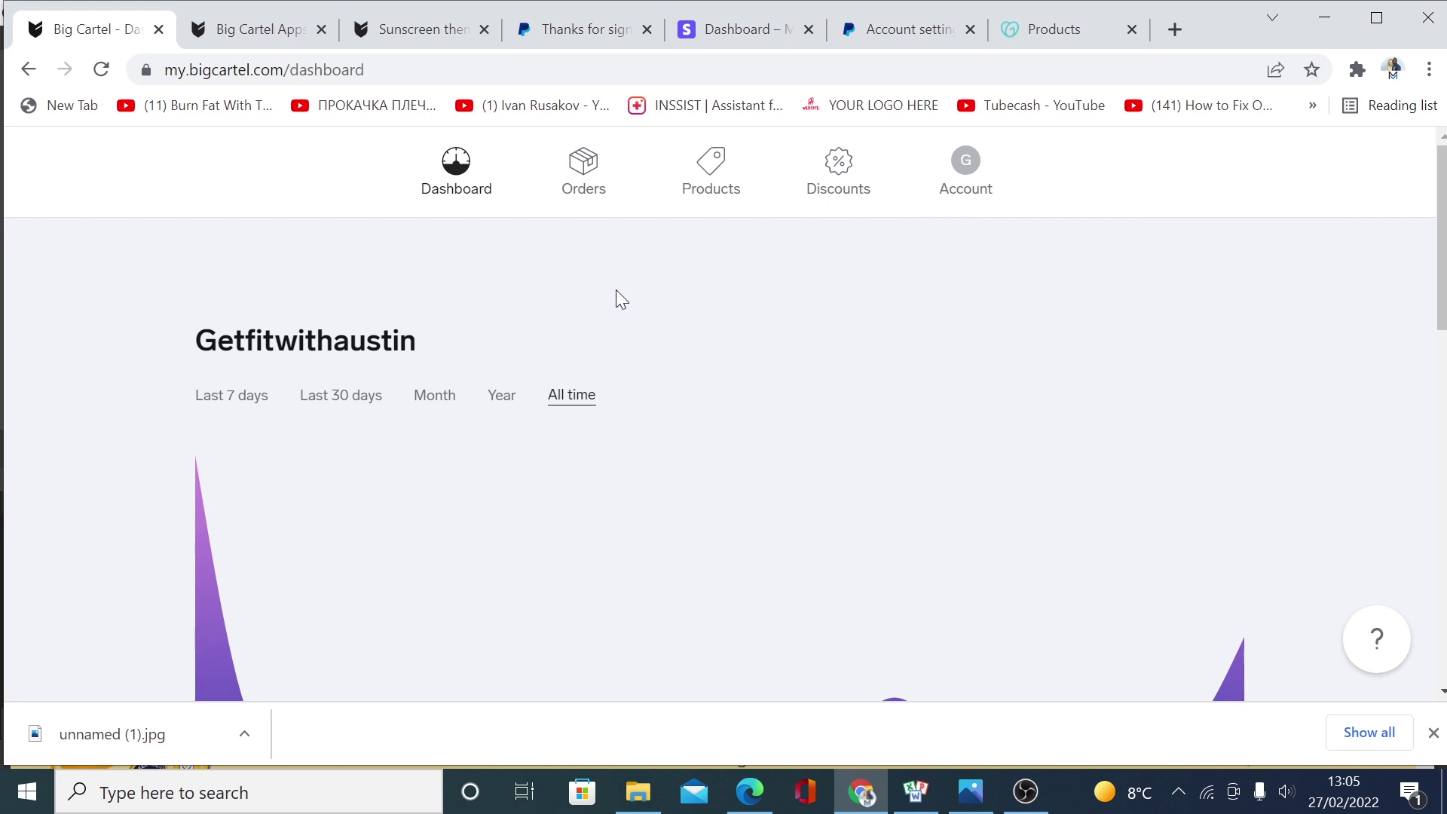
left_click(964, 167)
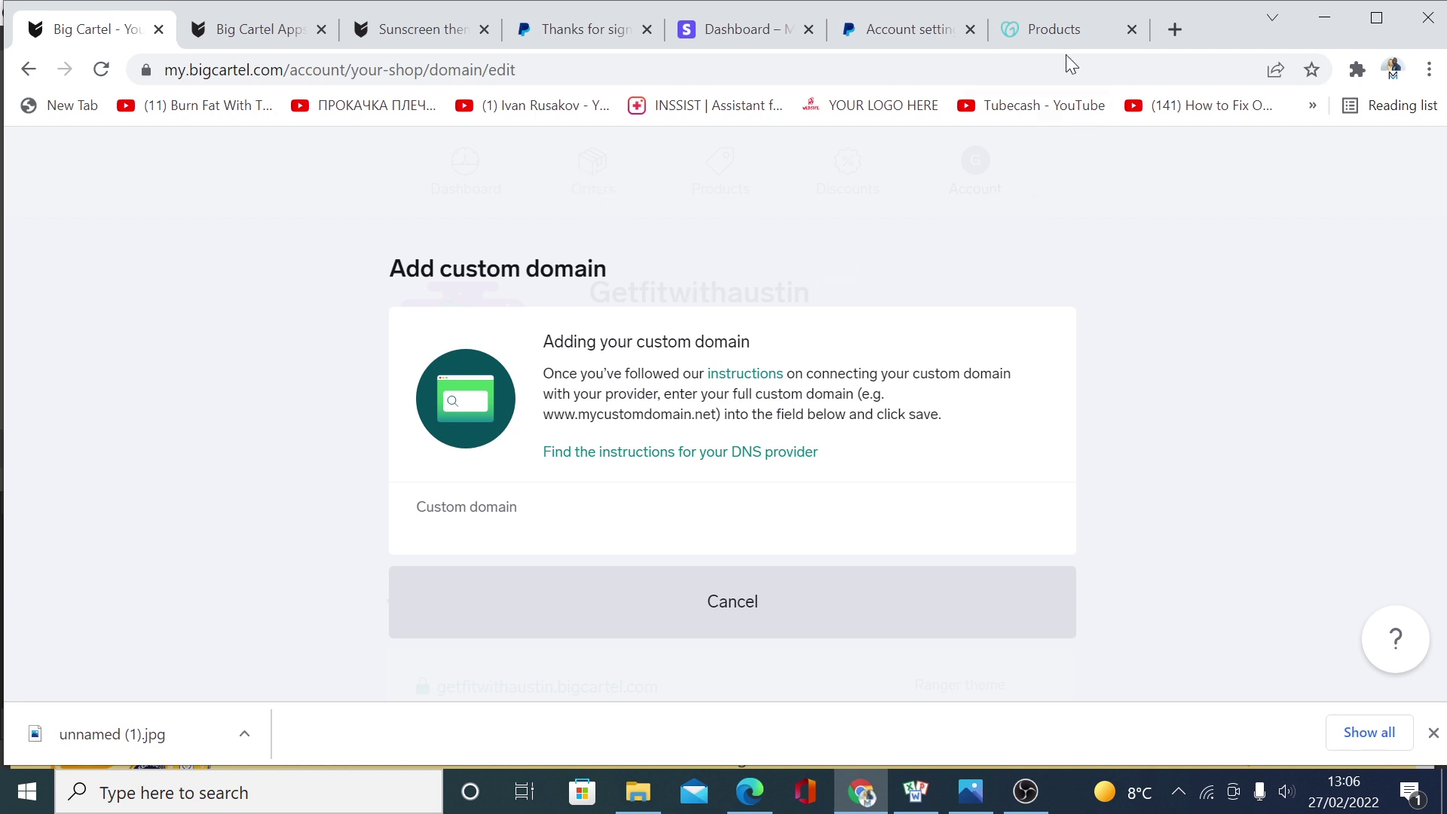
- Switch to GoDaddy and open DNS management for the domain meritmastering.co.uk
left_click(1058, 30)
scroll(547, 305, "down", 5)
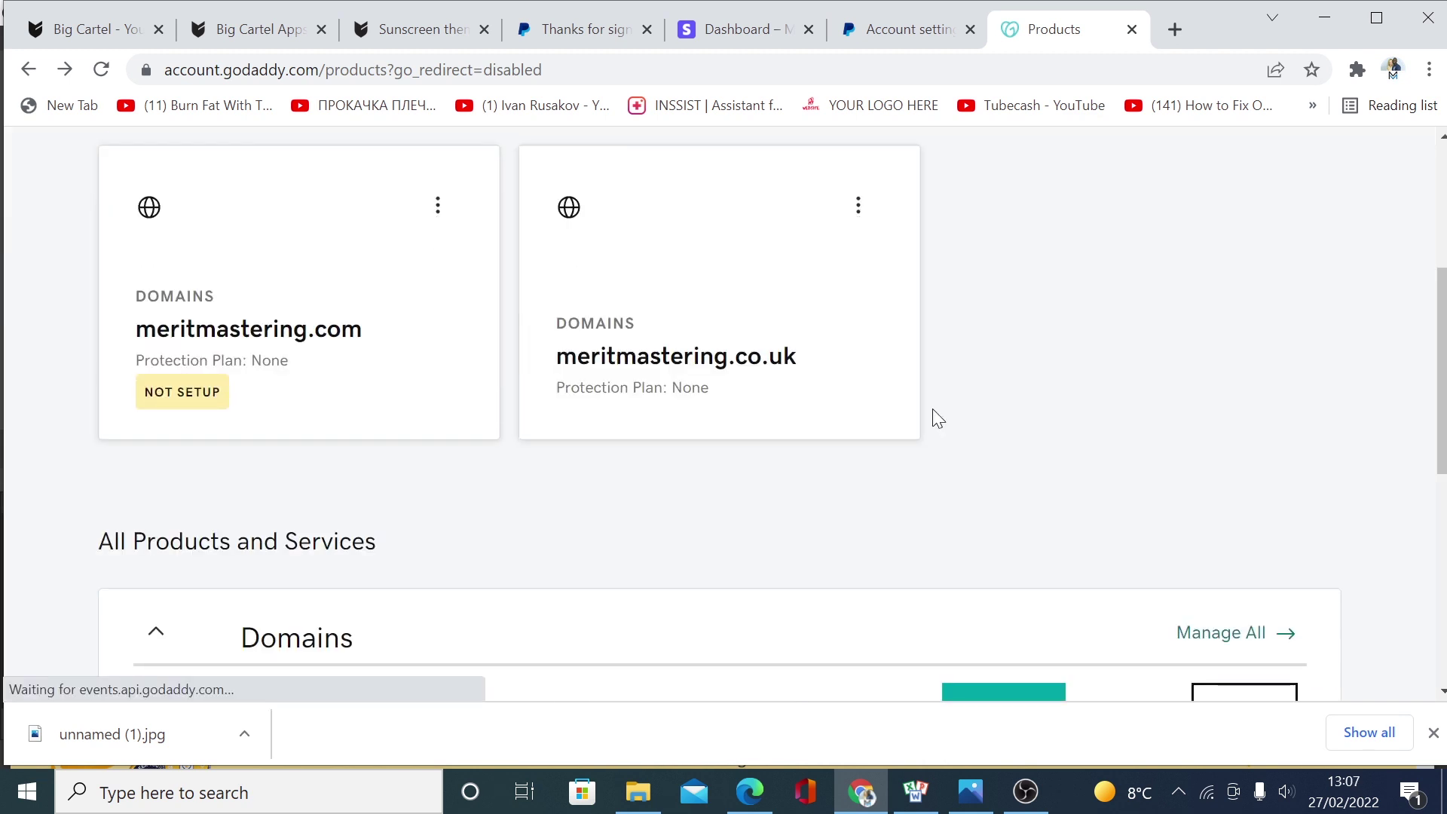
left_click(857, 206)
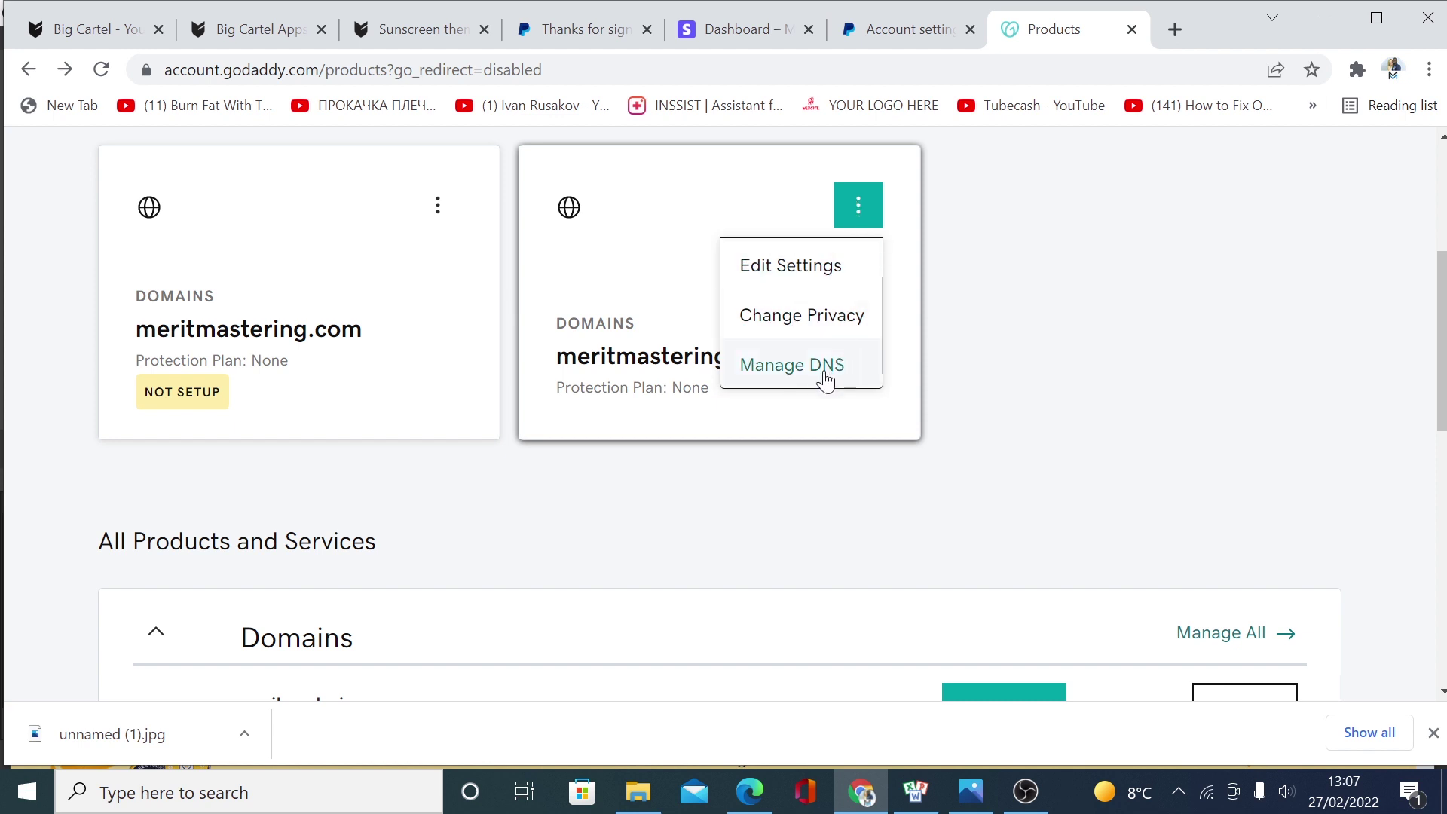
left_click(791, 367)
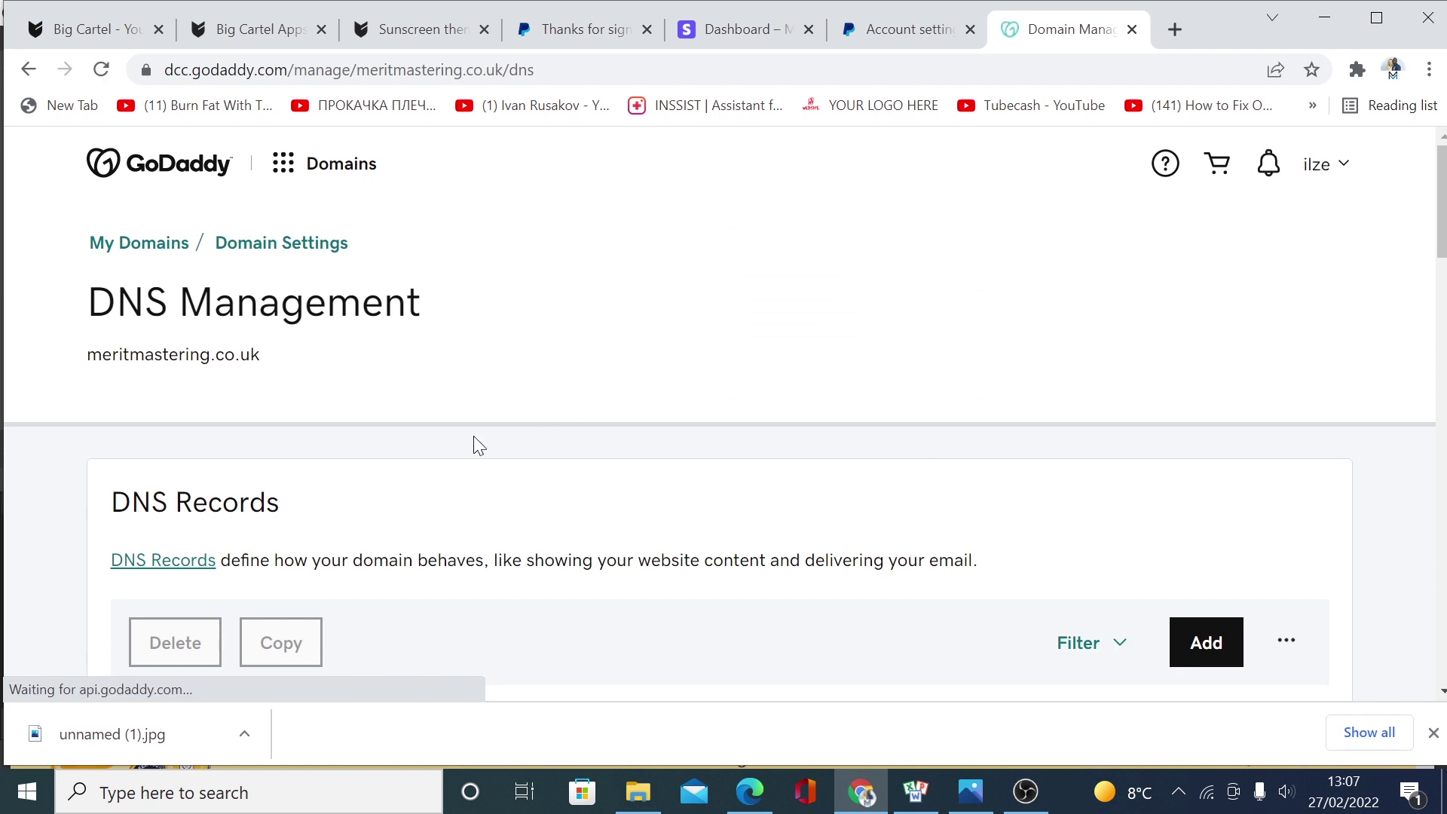
- Examine the domain's DNS records and open the existing www CNAME record to view its name, value and TTL
scroll(557, 354, "down", 4)
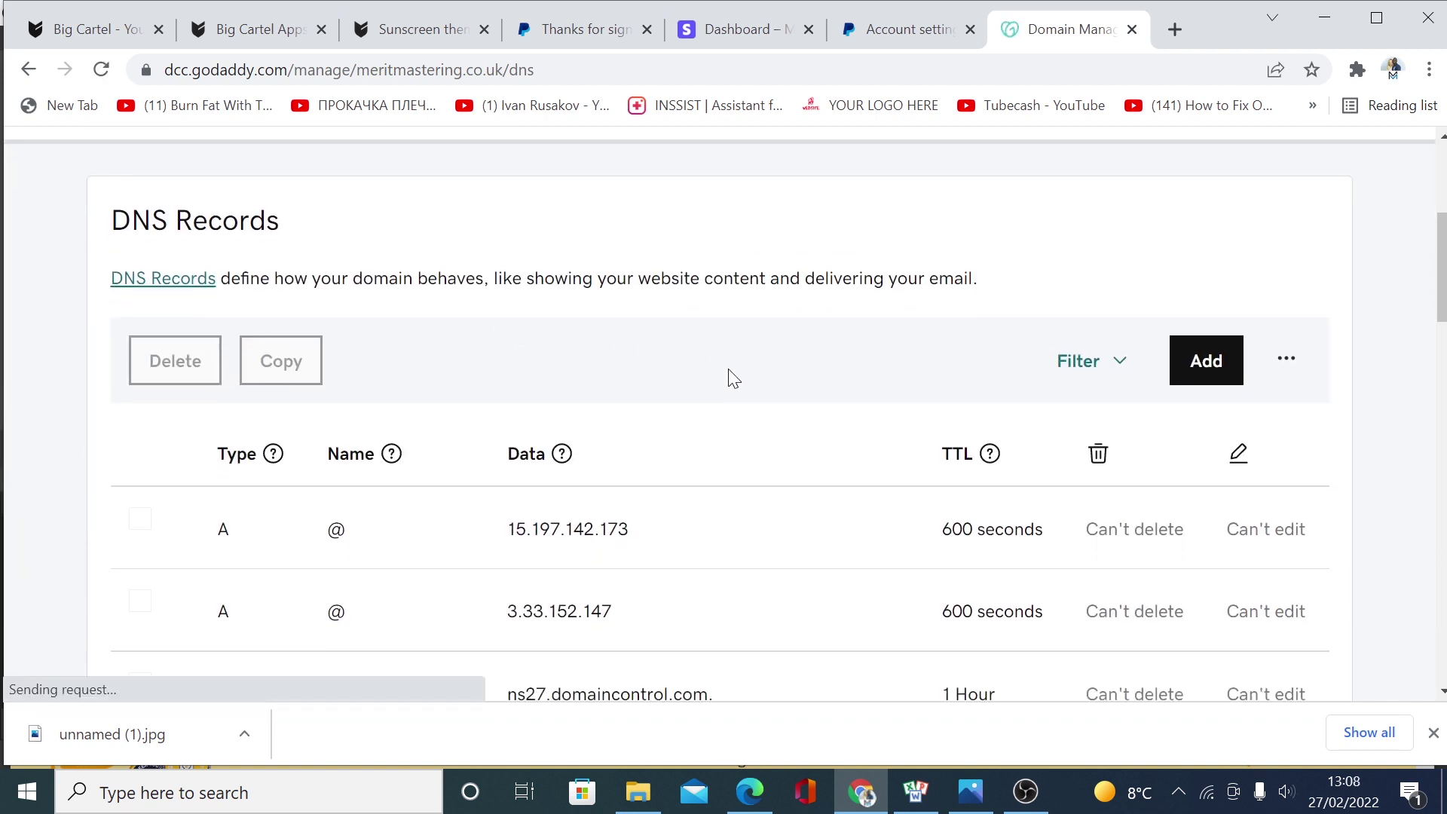
scroll(738, 391, "down", 4)
scroll(1195, 339, "up", 4)
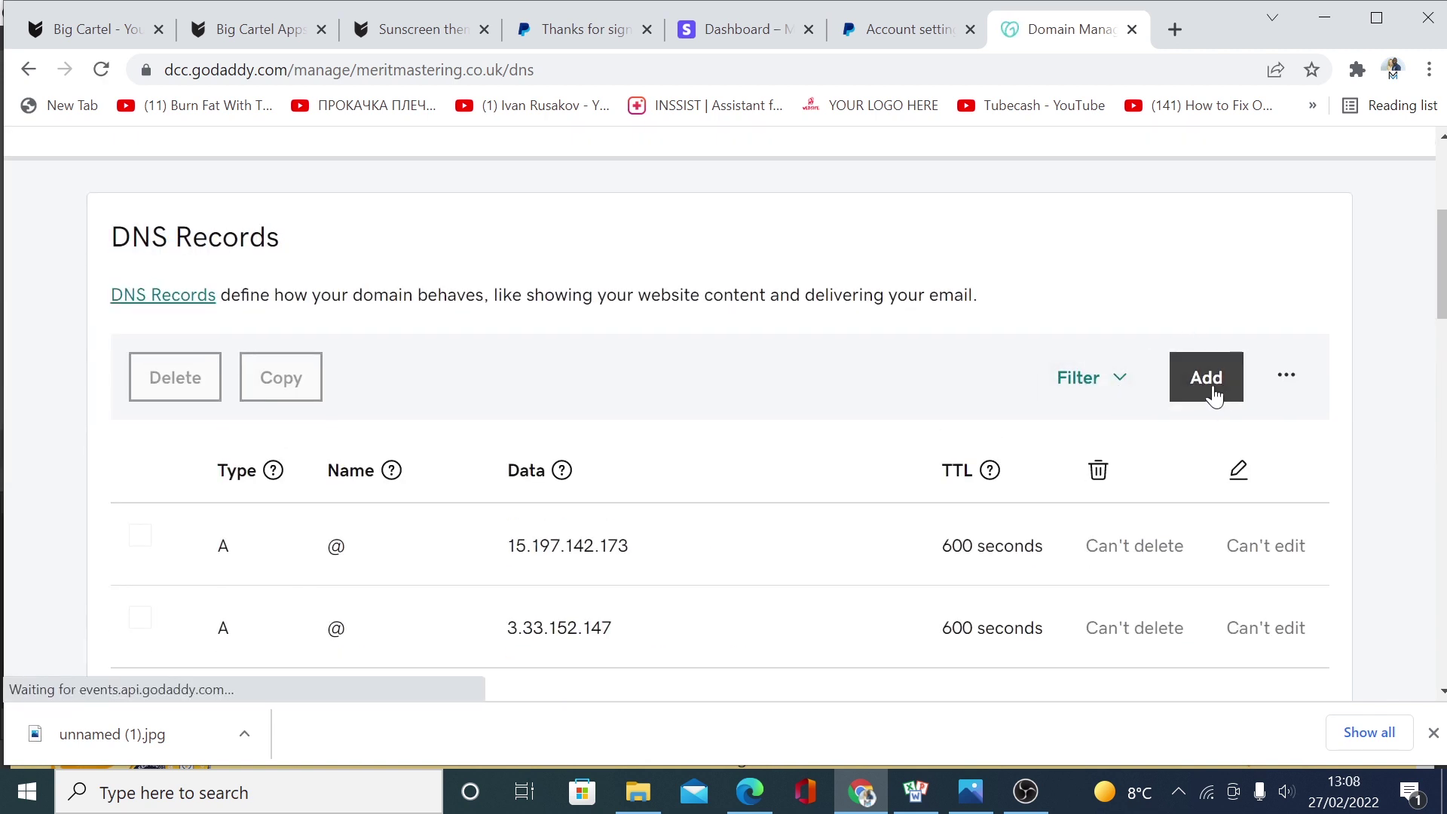
scroll(603, 493, "down", 5)
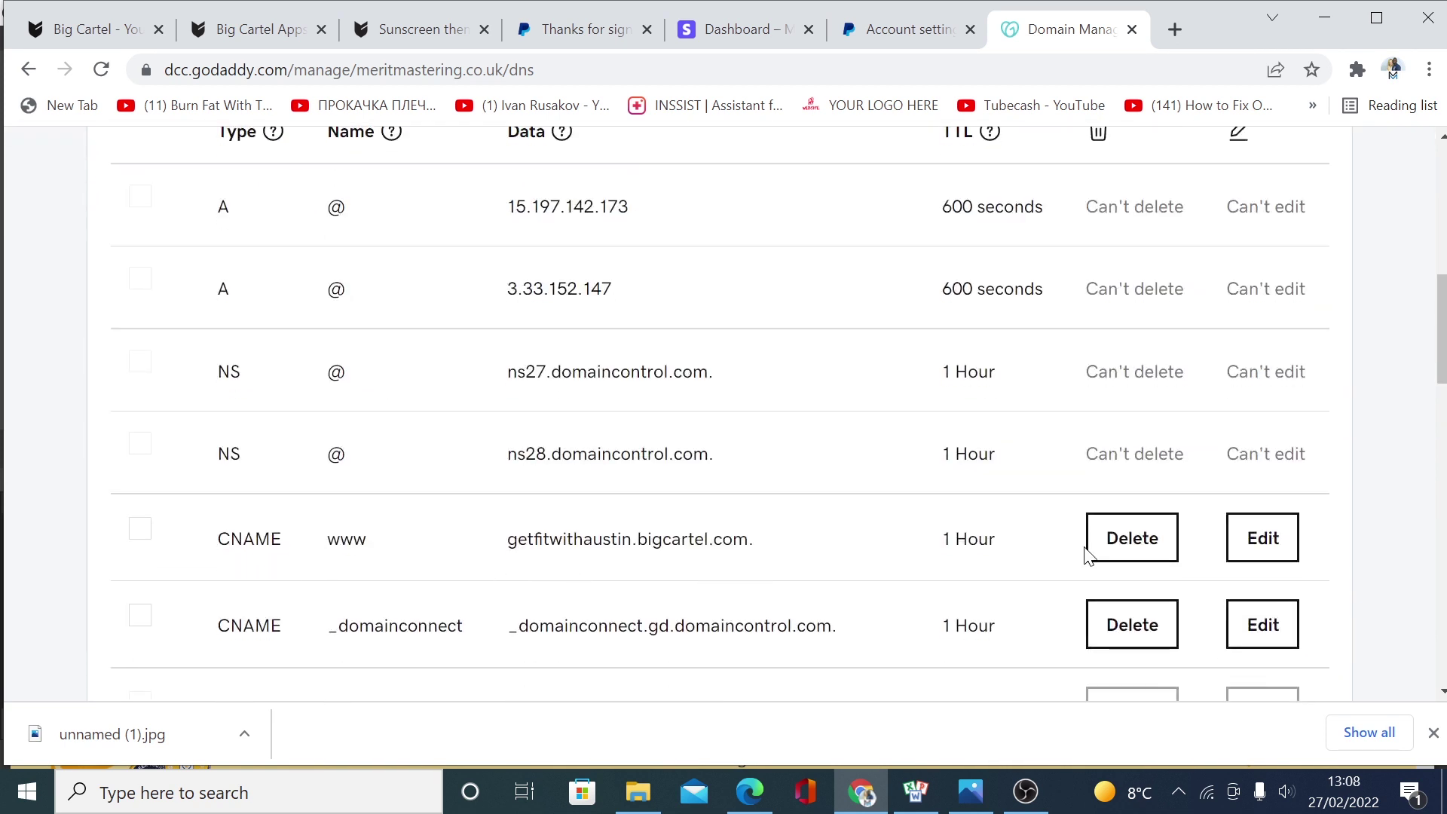
left_click(1264, 539)
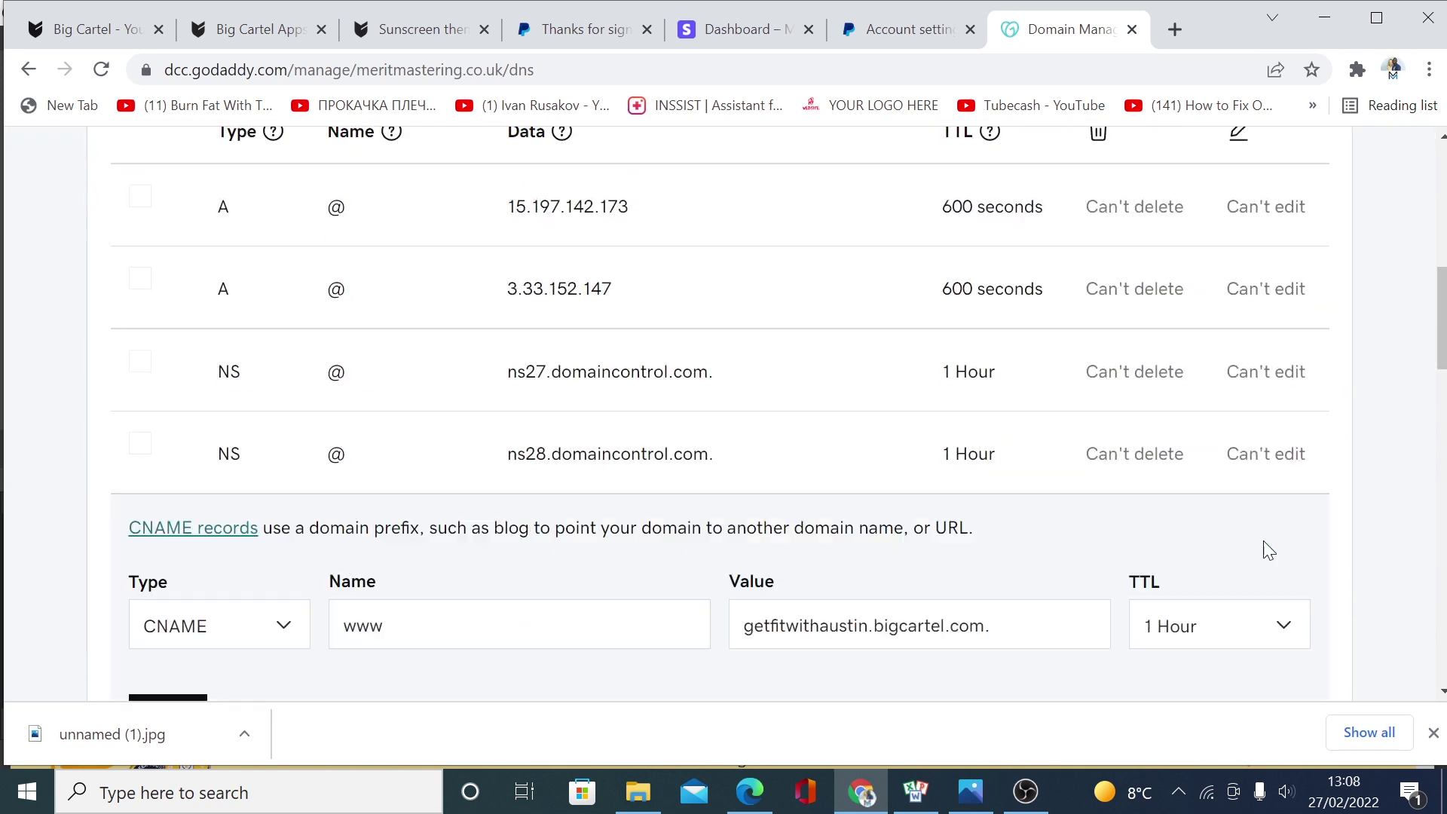
scroll(694, 601, "down", 1)
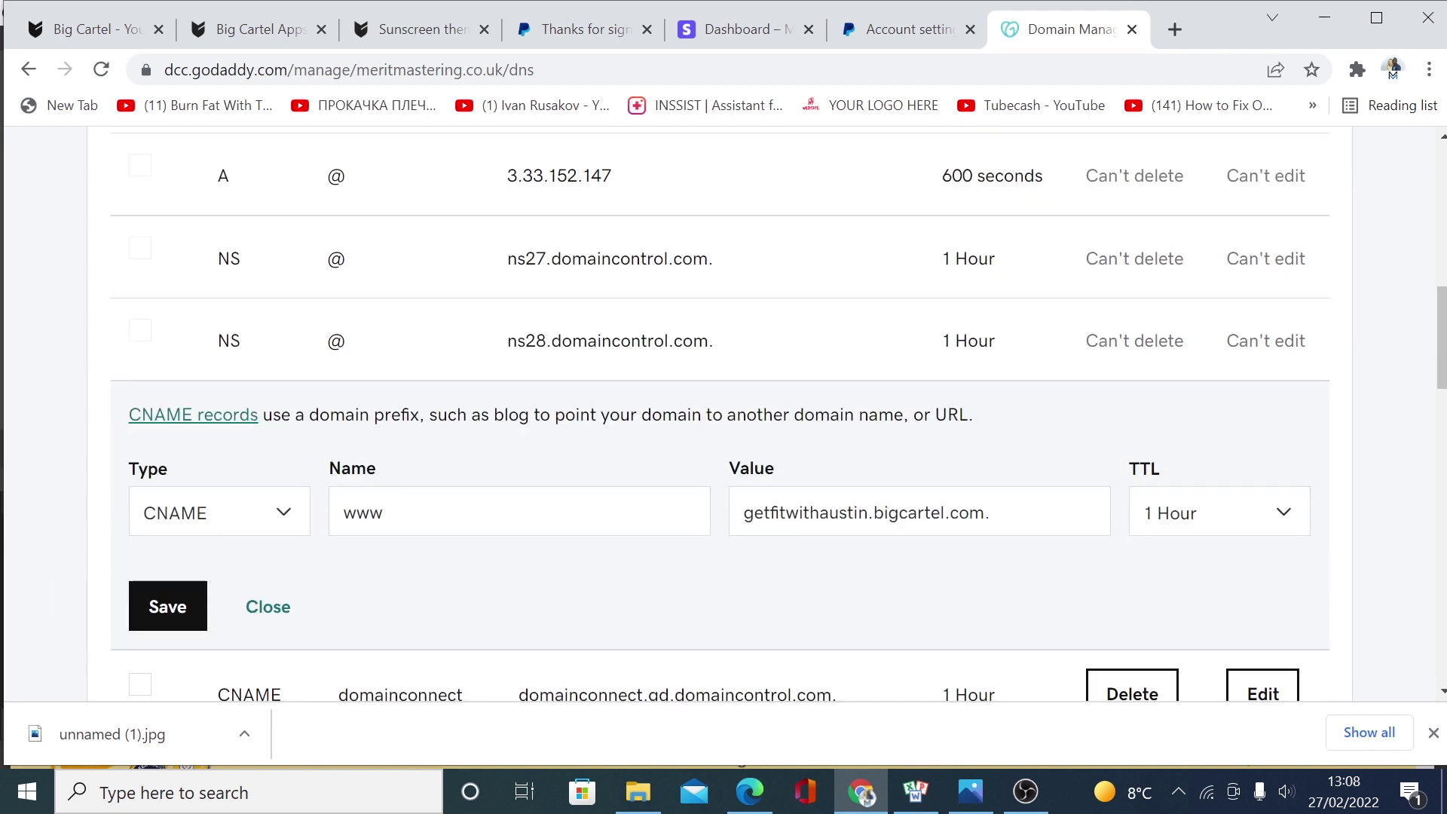
scroll(1088, 507, "up", 3)
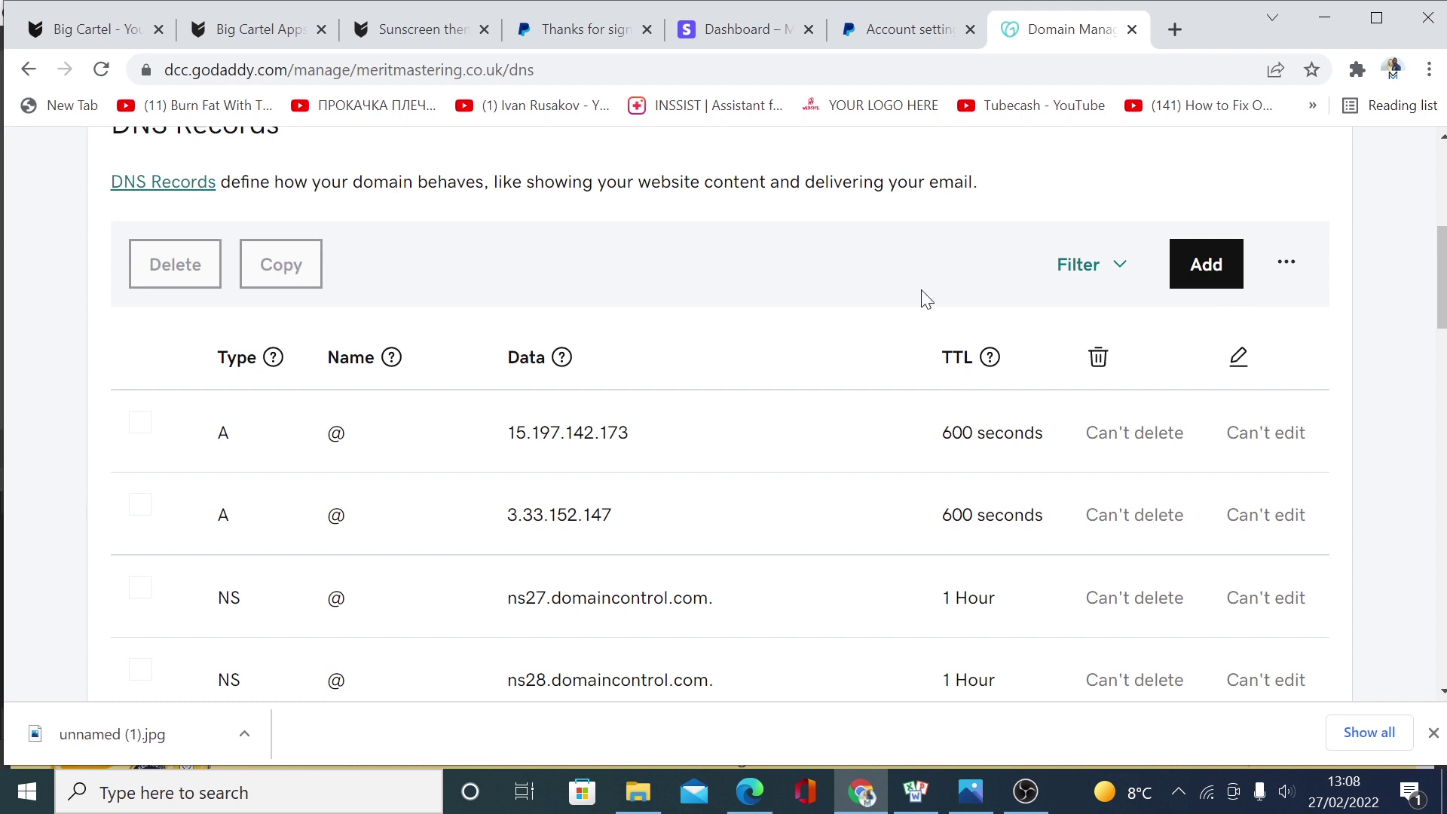
left_click(1207, 275)
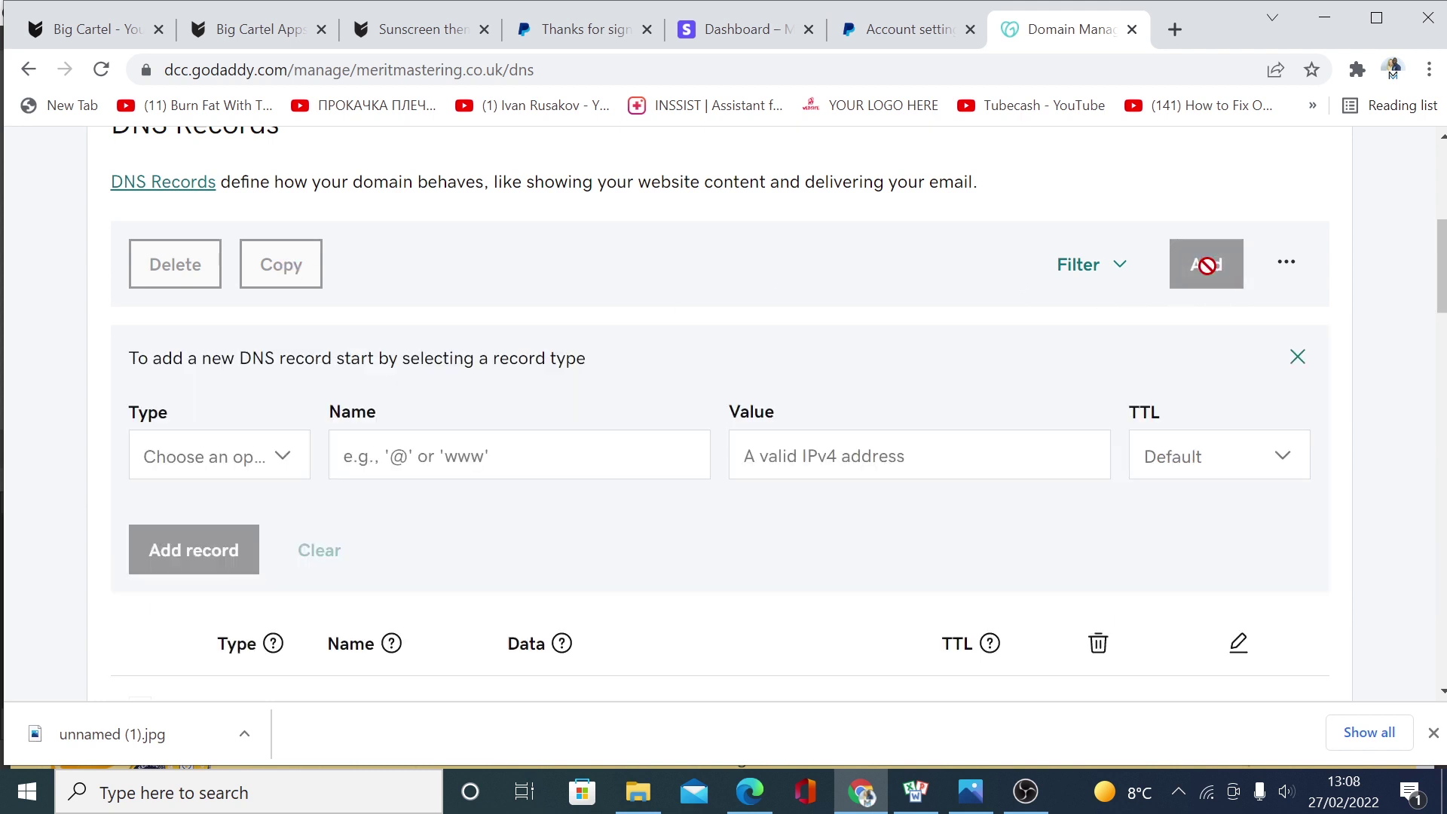
left_click(265, 457)
left_click(180, 655)
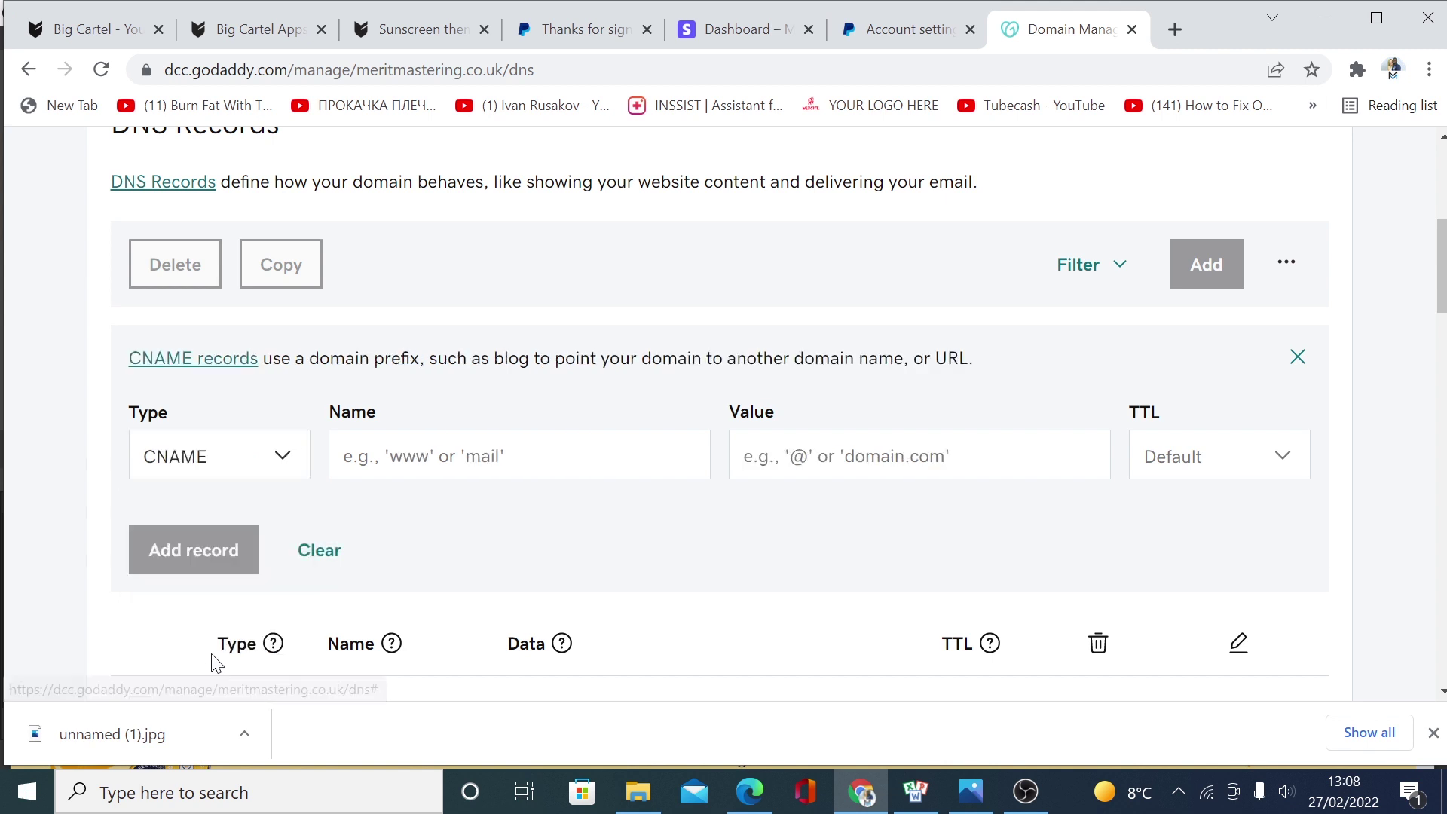
left_click(519, 455)
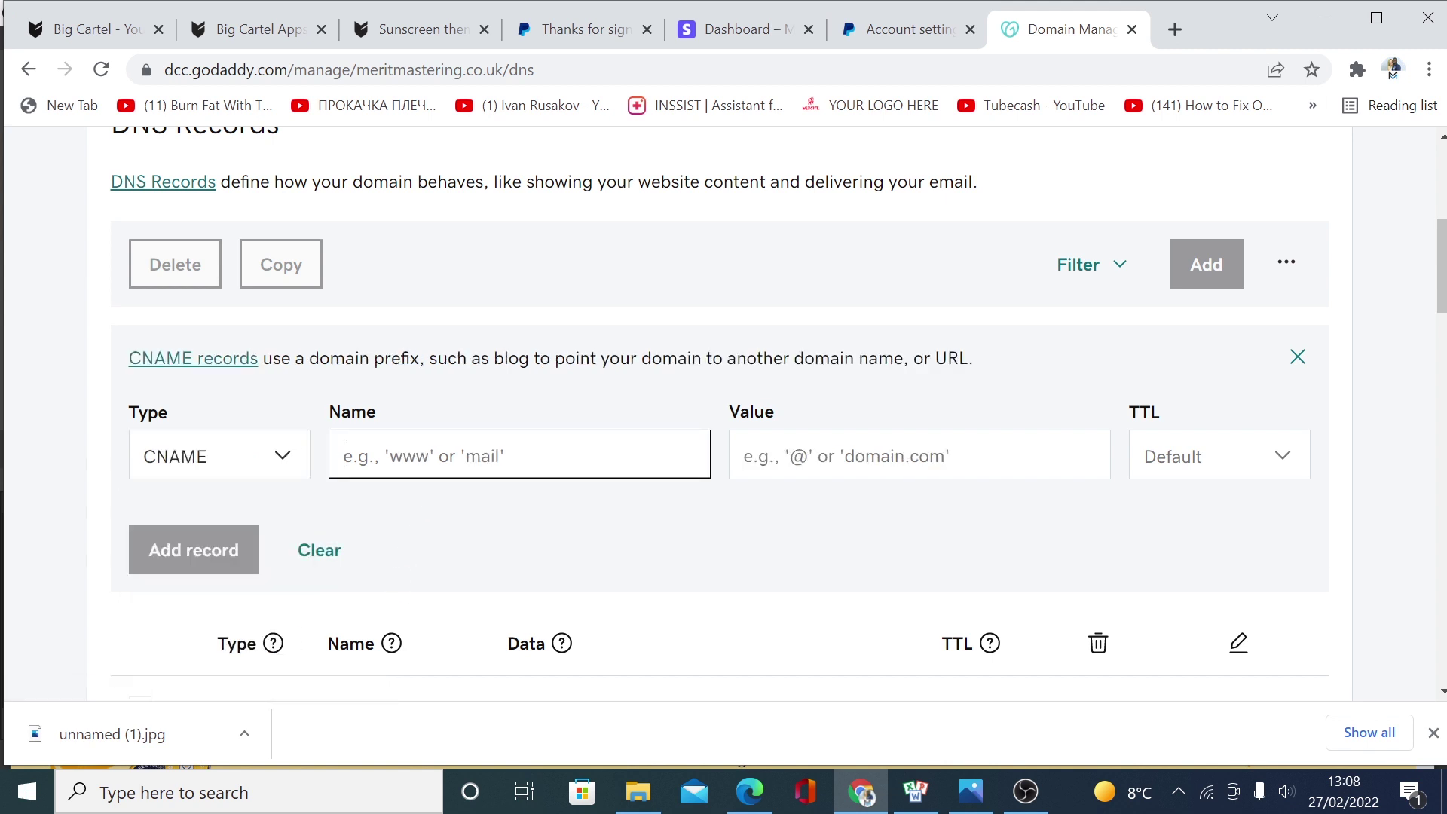
type("www")
key("Tab")
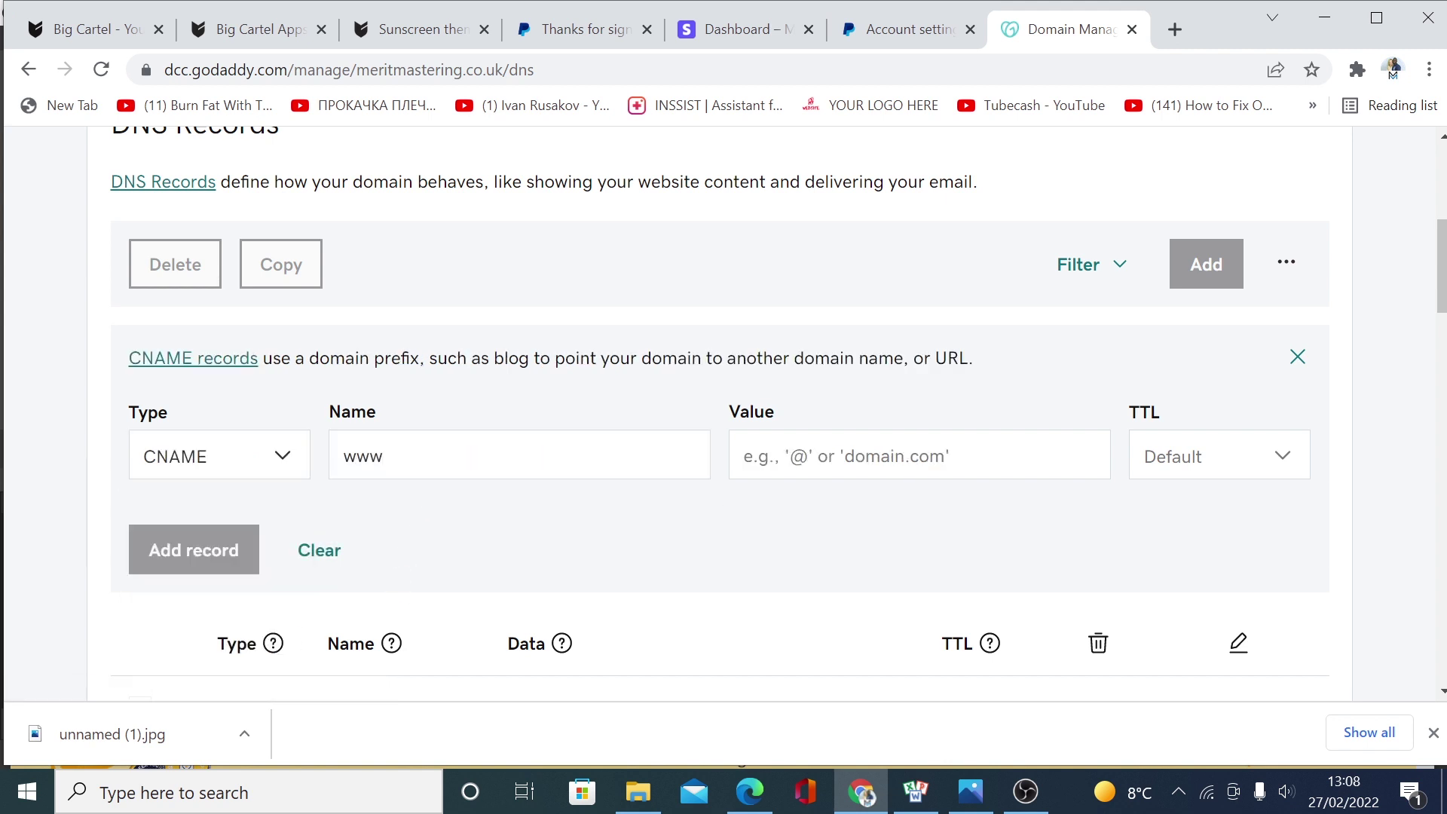
left_click(1171, 539)
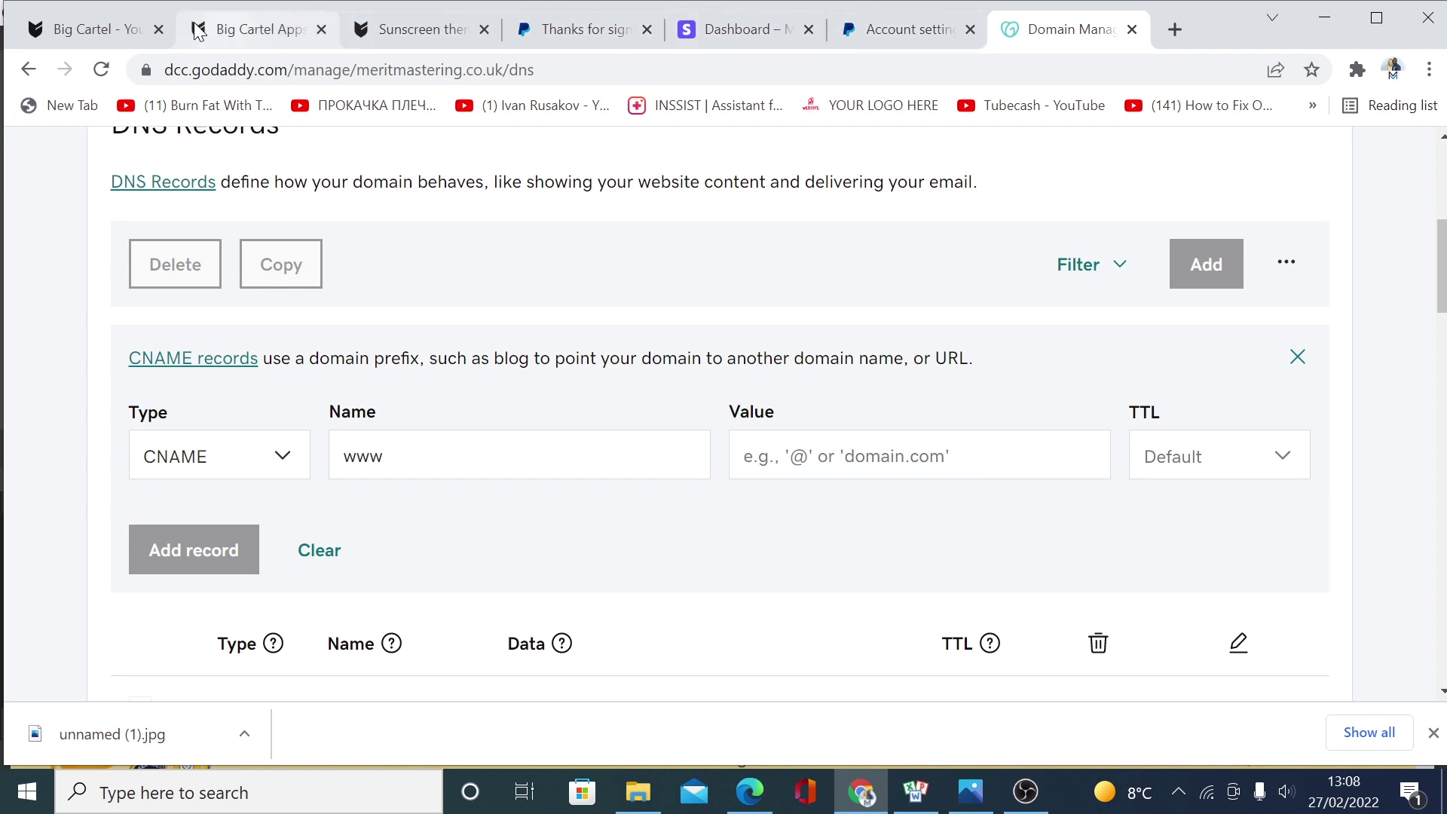
- Copy the shop address getfitwithaustin.bigcartel.com from Big Cartel into the new CNAME record's value and set its TTL to 1 Hour
left_click(121, 21)
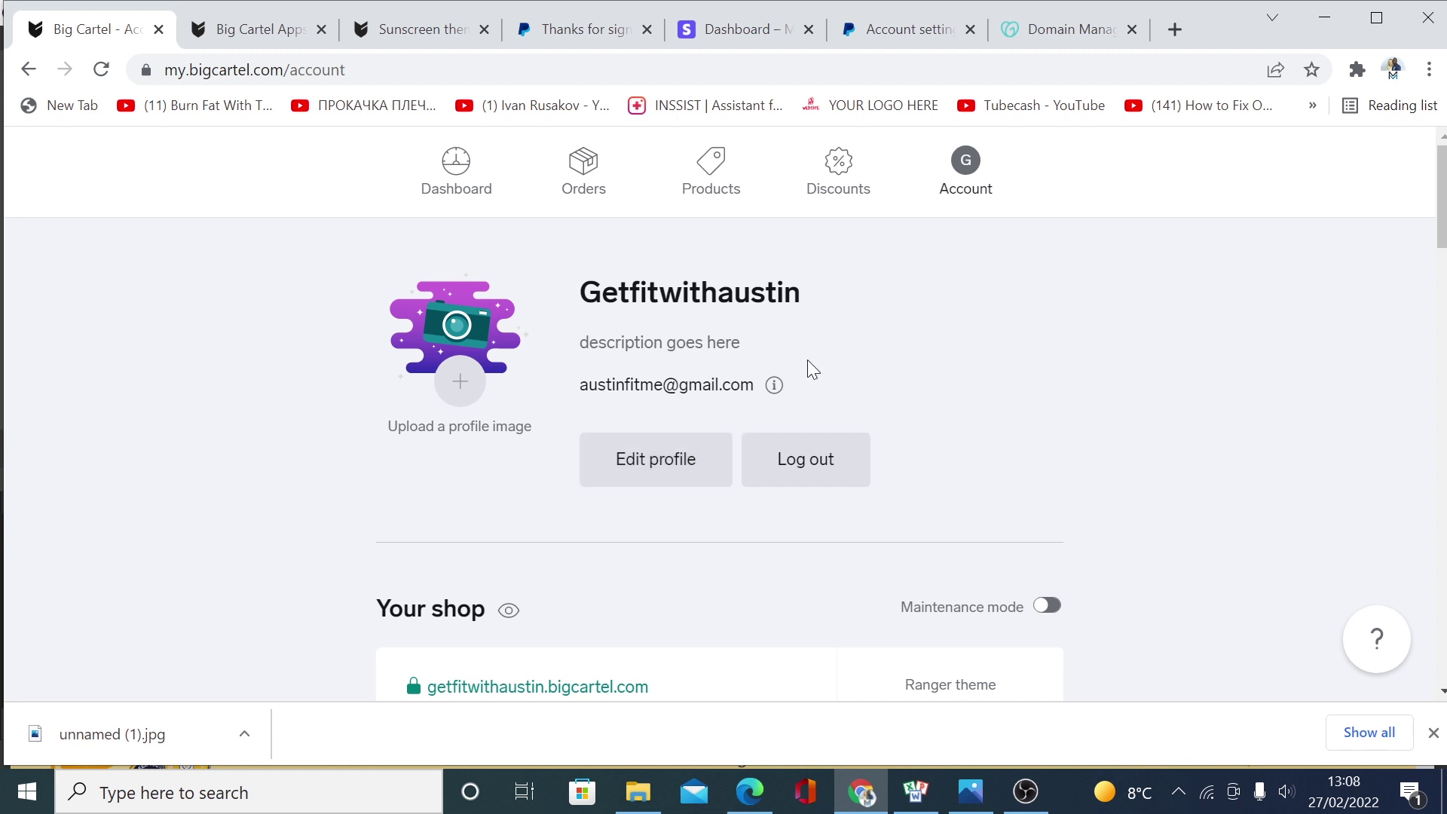
scroll(806, 360, "down", 5)
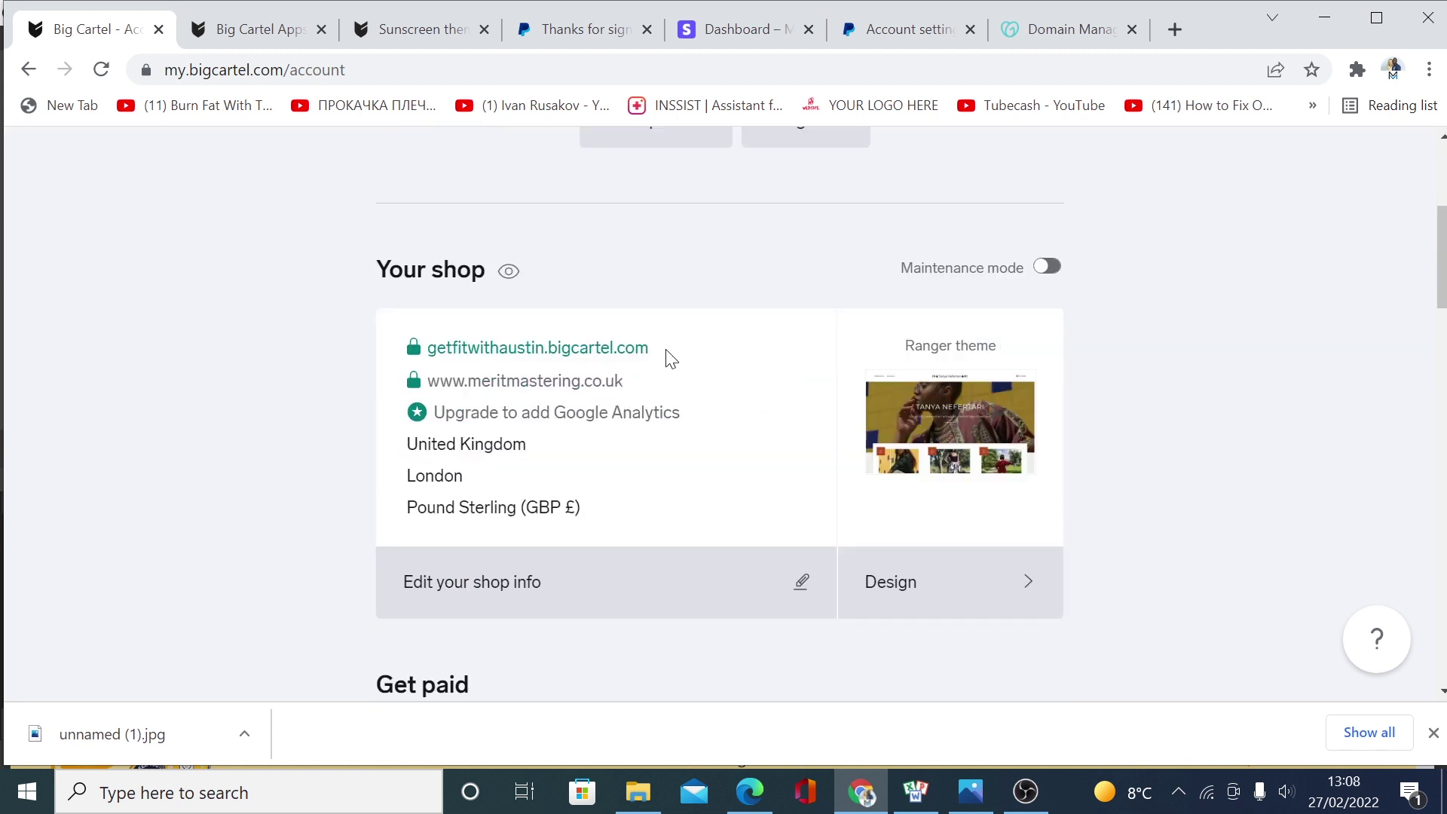
left_click_drag(670, 359, 426, 348)
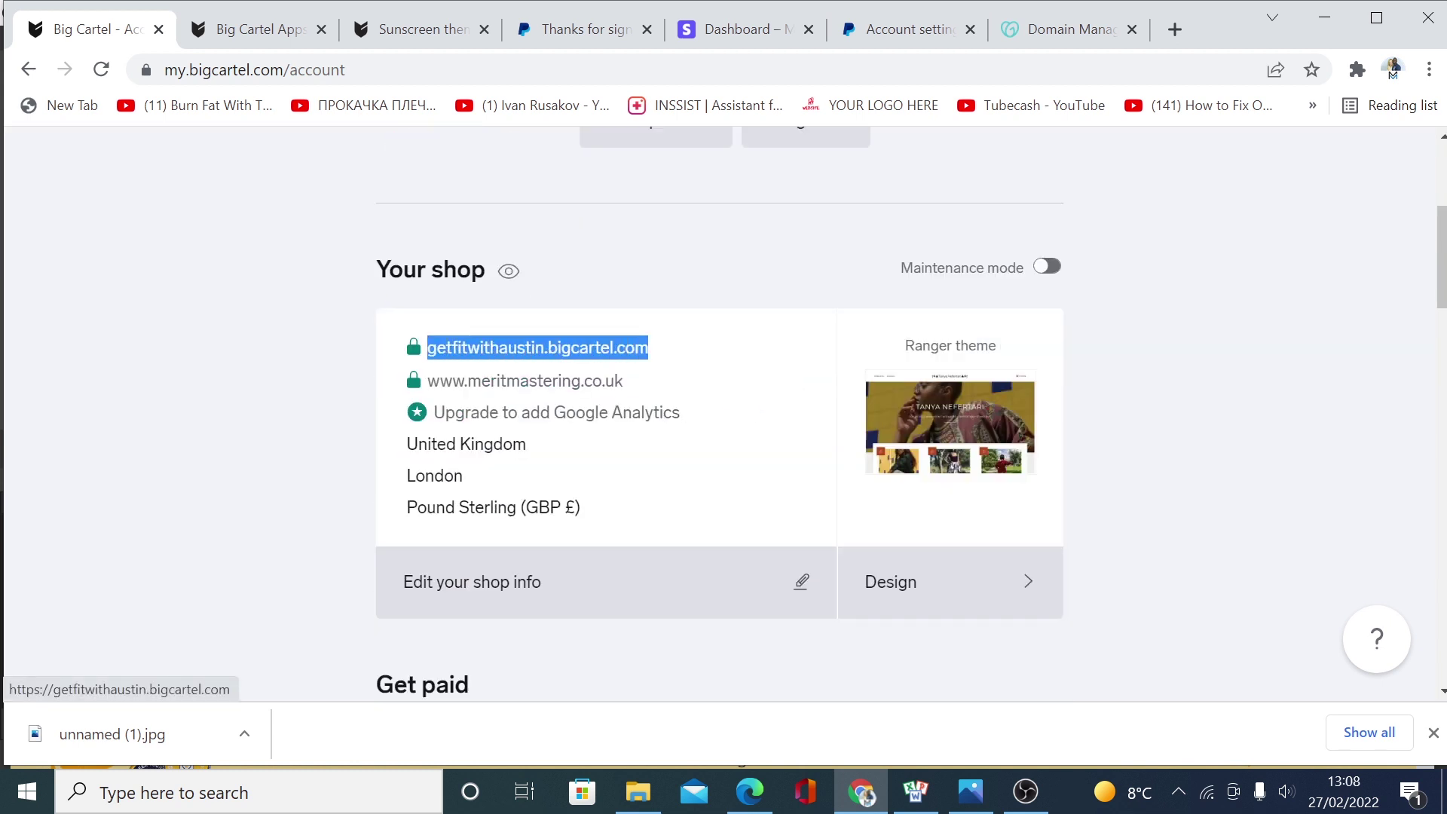
right_click(486, 348)
left_click(550, 557)
left_click(1070, 32)
left_click(834, 452)
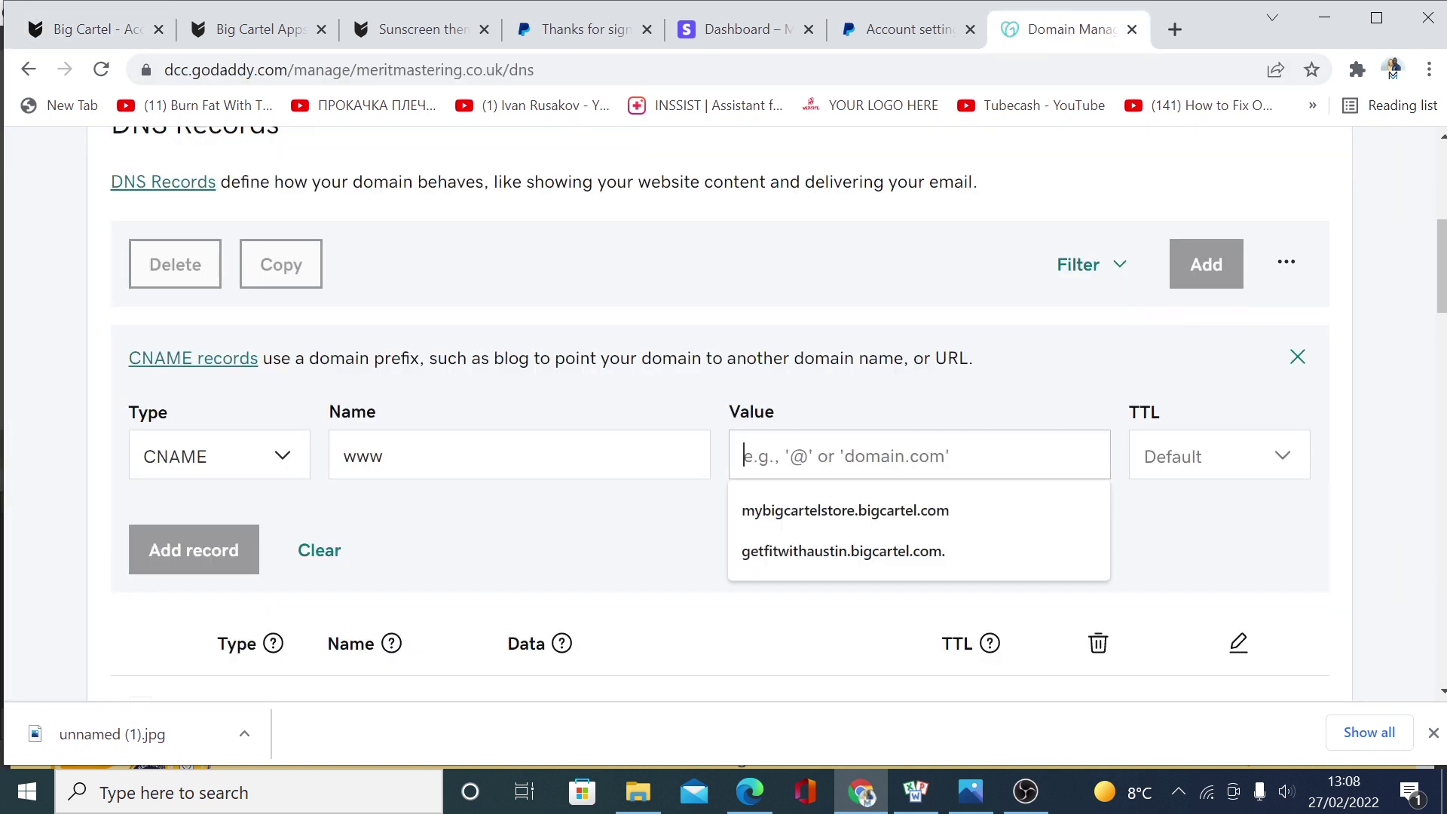
right_click(834, 444)
left_click(933, 300)
left_click(1240, 481)
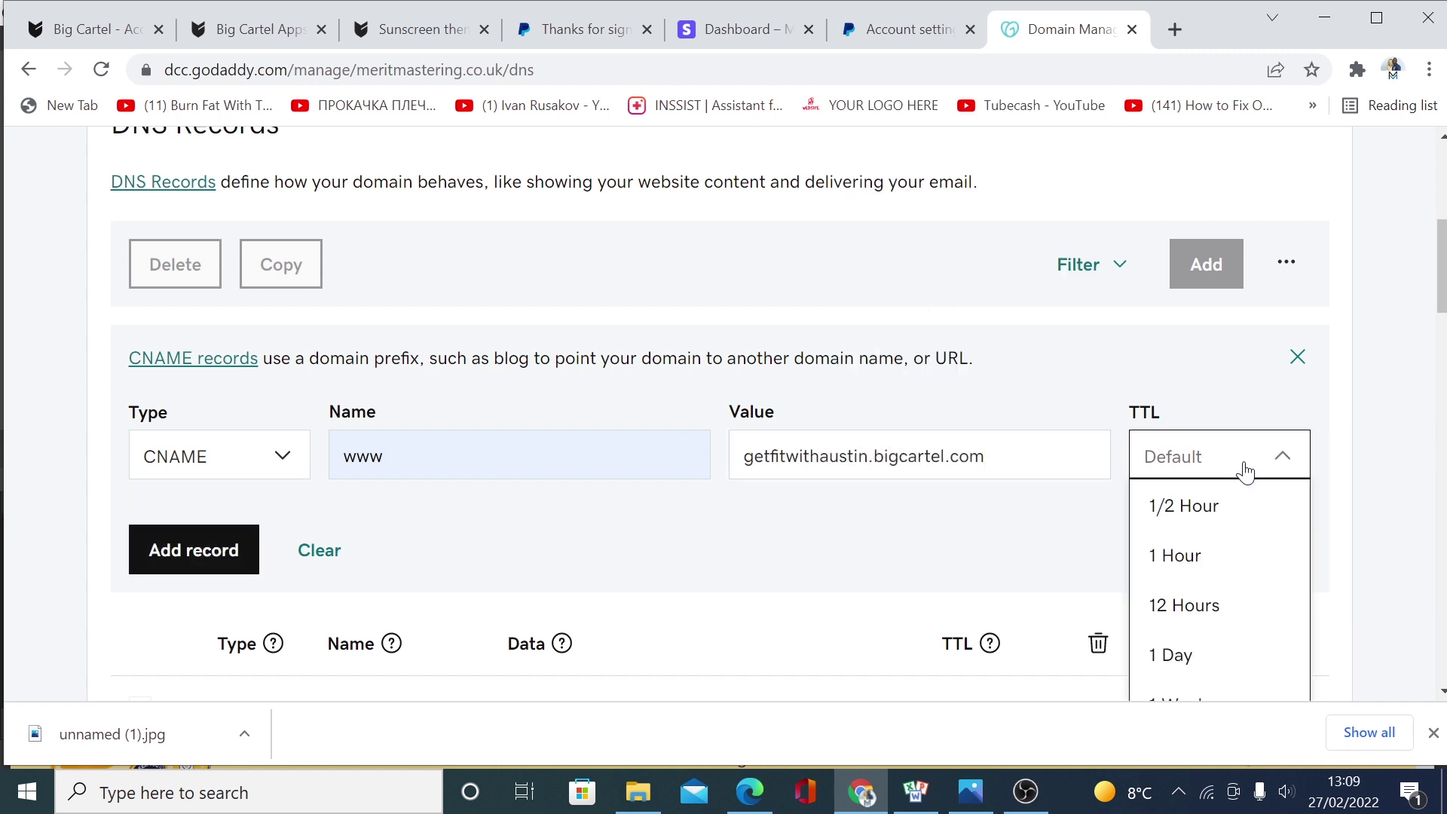
left_click(1190, 559)
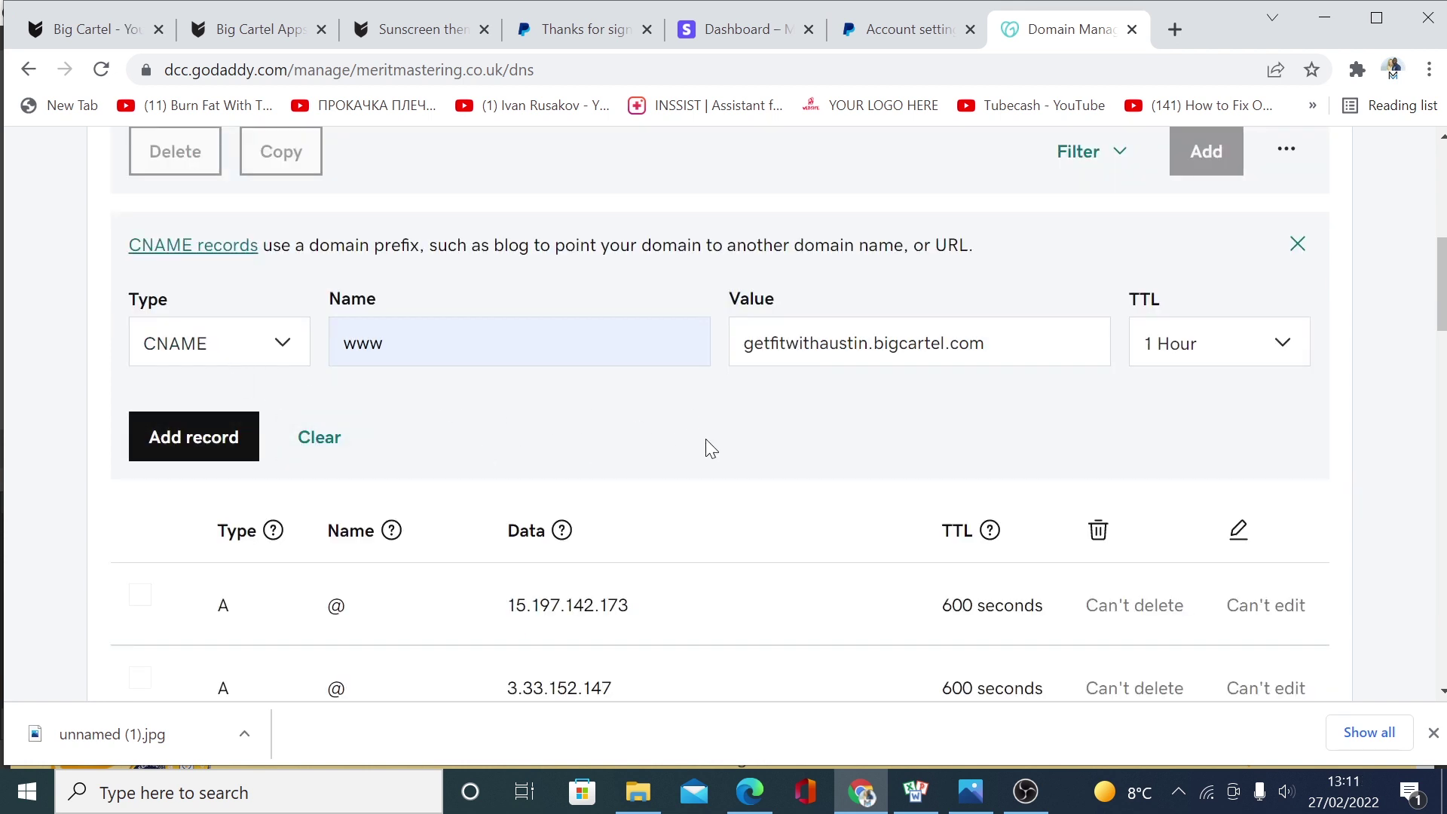
scroll(711, 444, "up", 3)
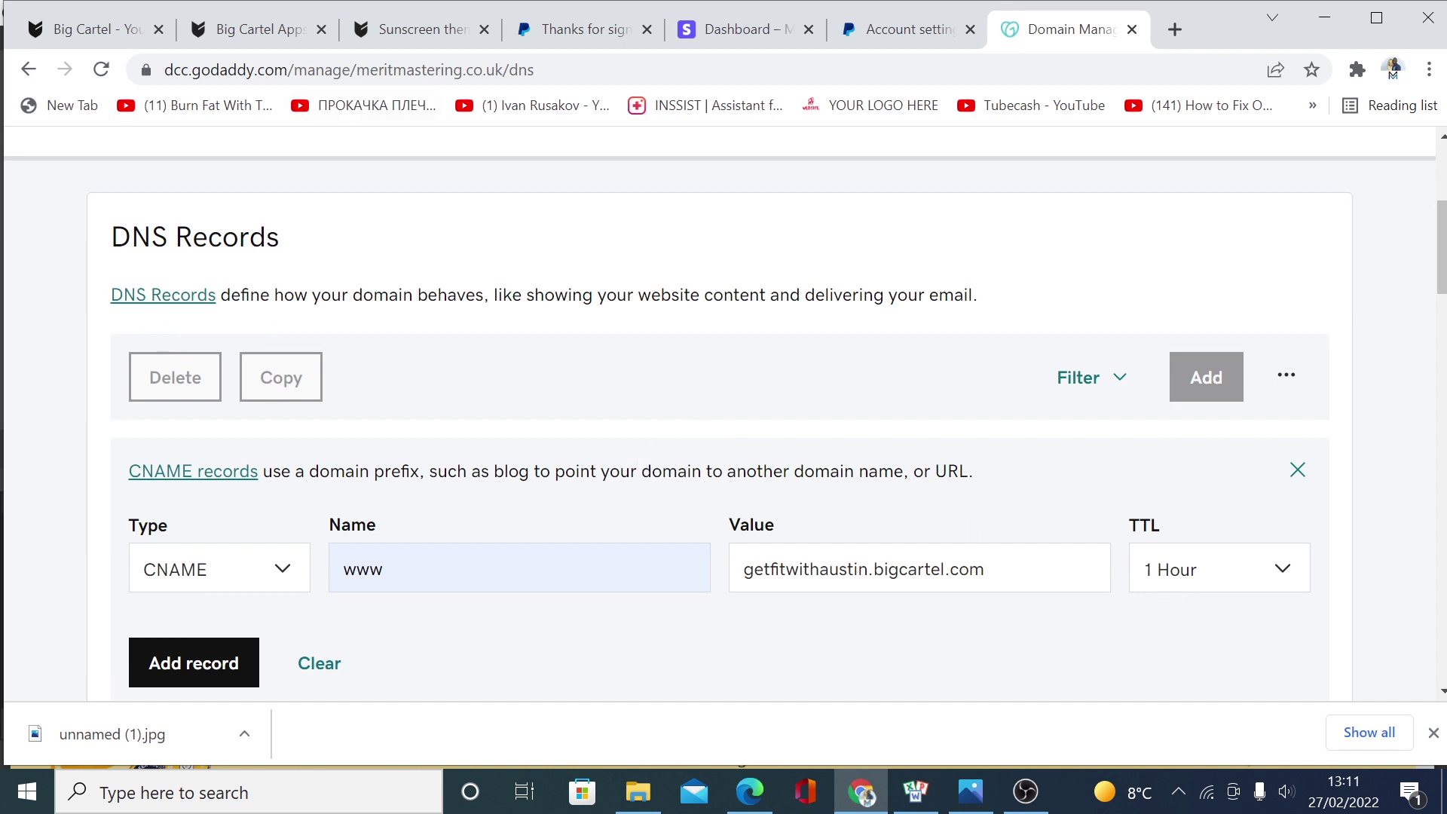
left_click(93, 34)
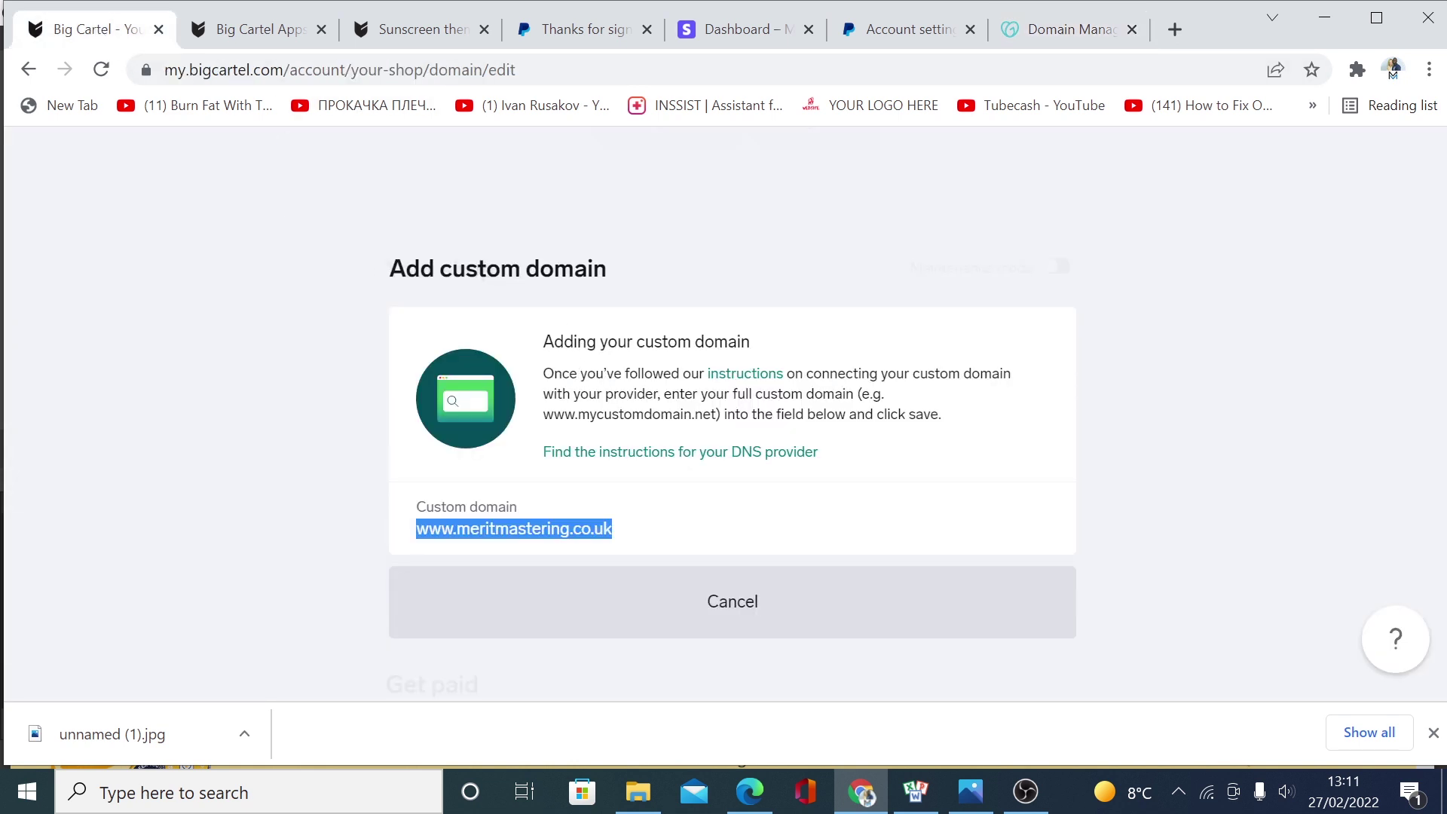
right_click(499, 537)
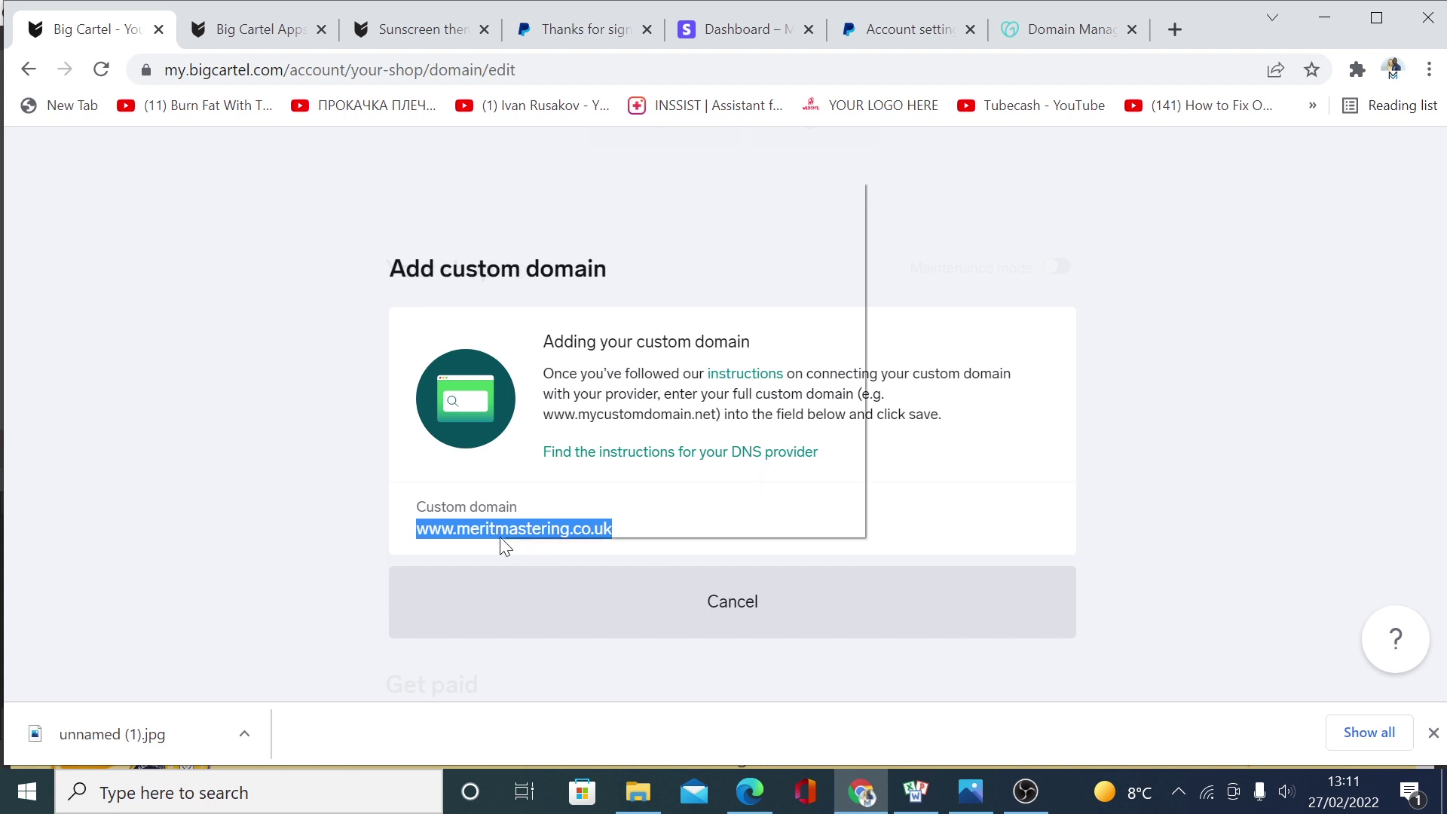
left_click(564, 263)
right_click(562, 530)
left_click(618, 283)
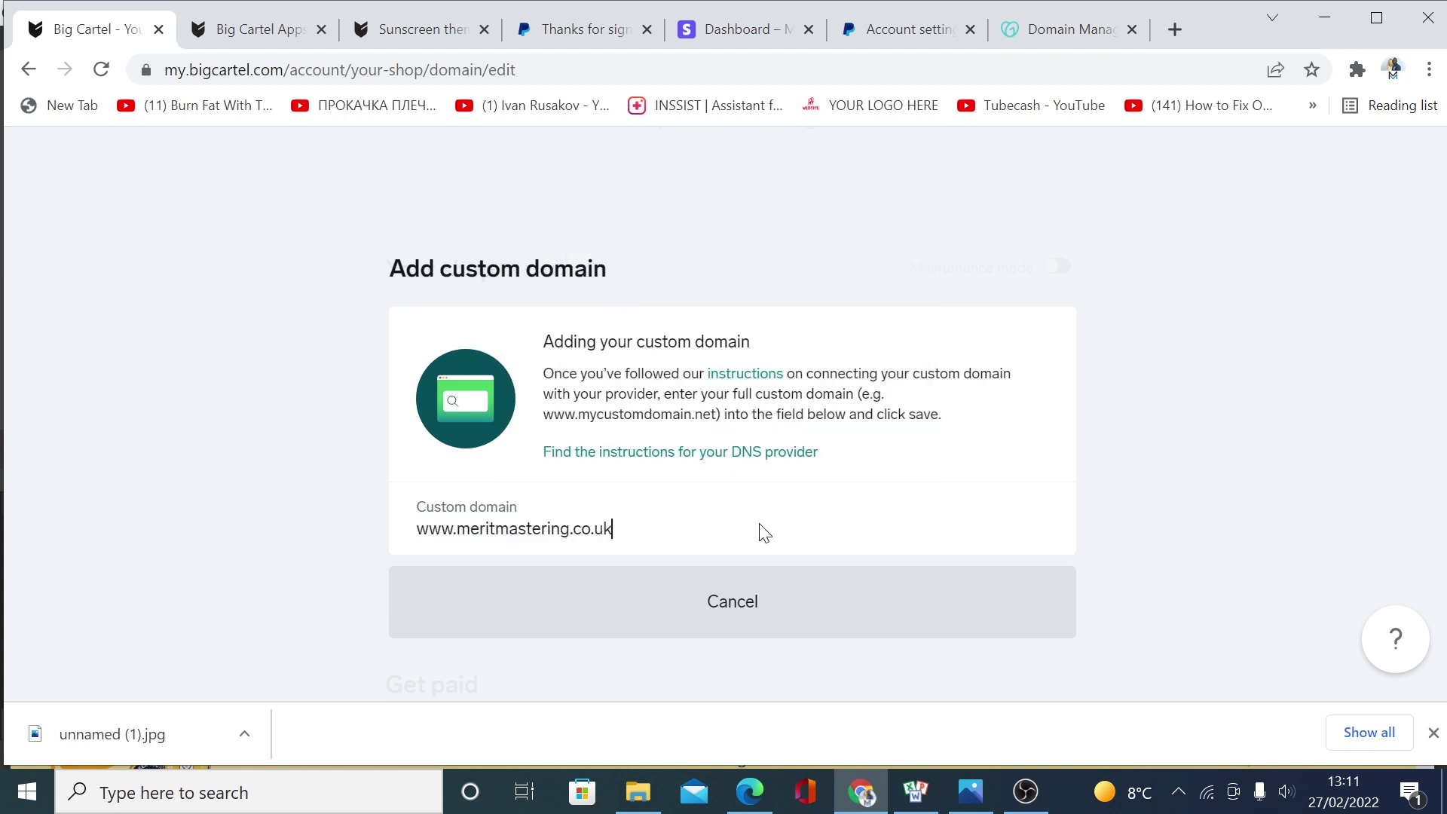
left_click(839, 632)
mouse_move(641, 373)
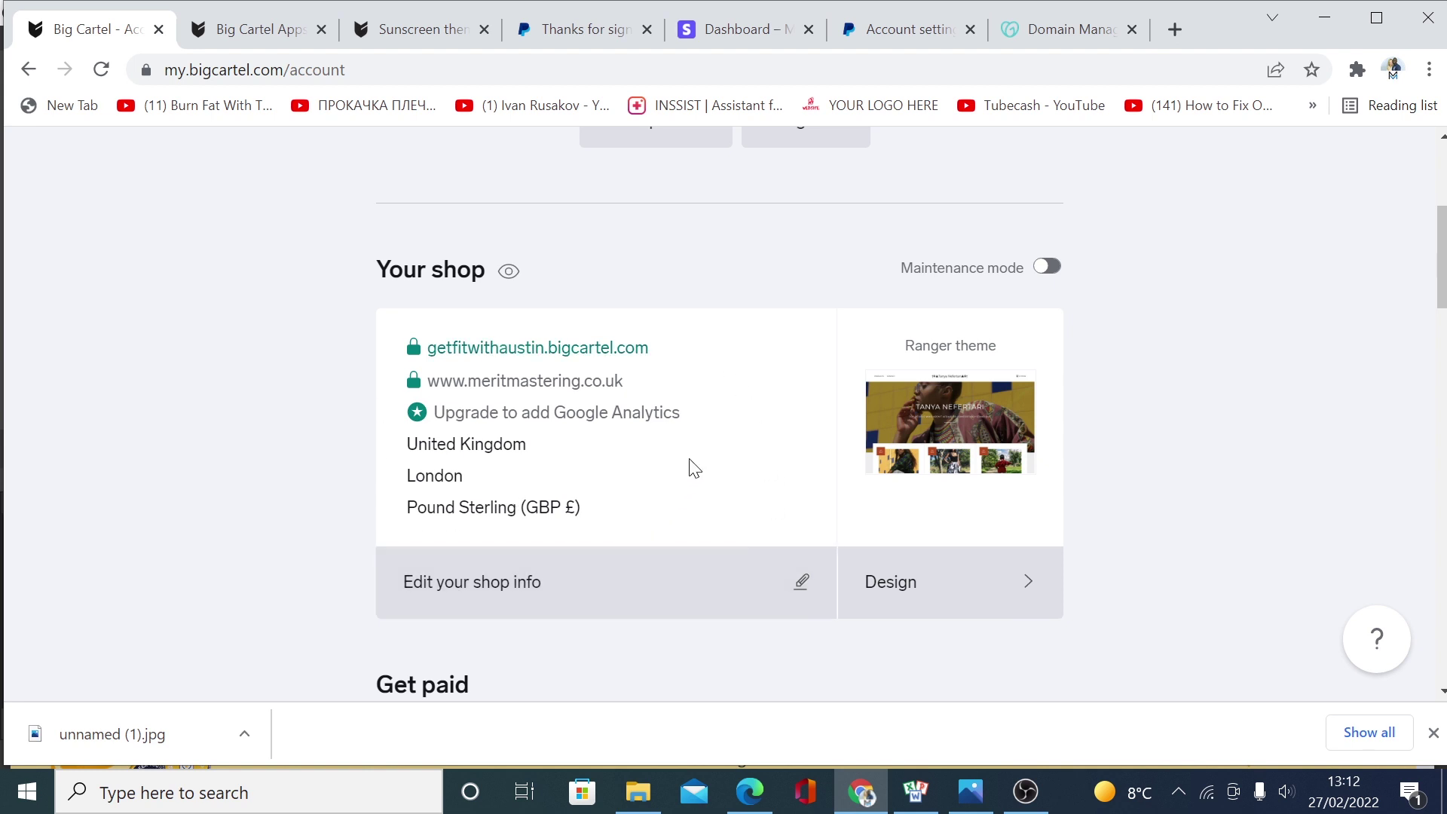
- View the storefront at getfitwithaustin.bigcartel.com down to its product list, and close it
scroll(735, 452, "up", 1)
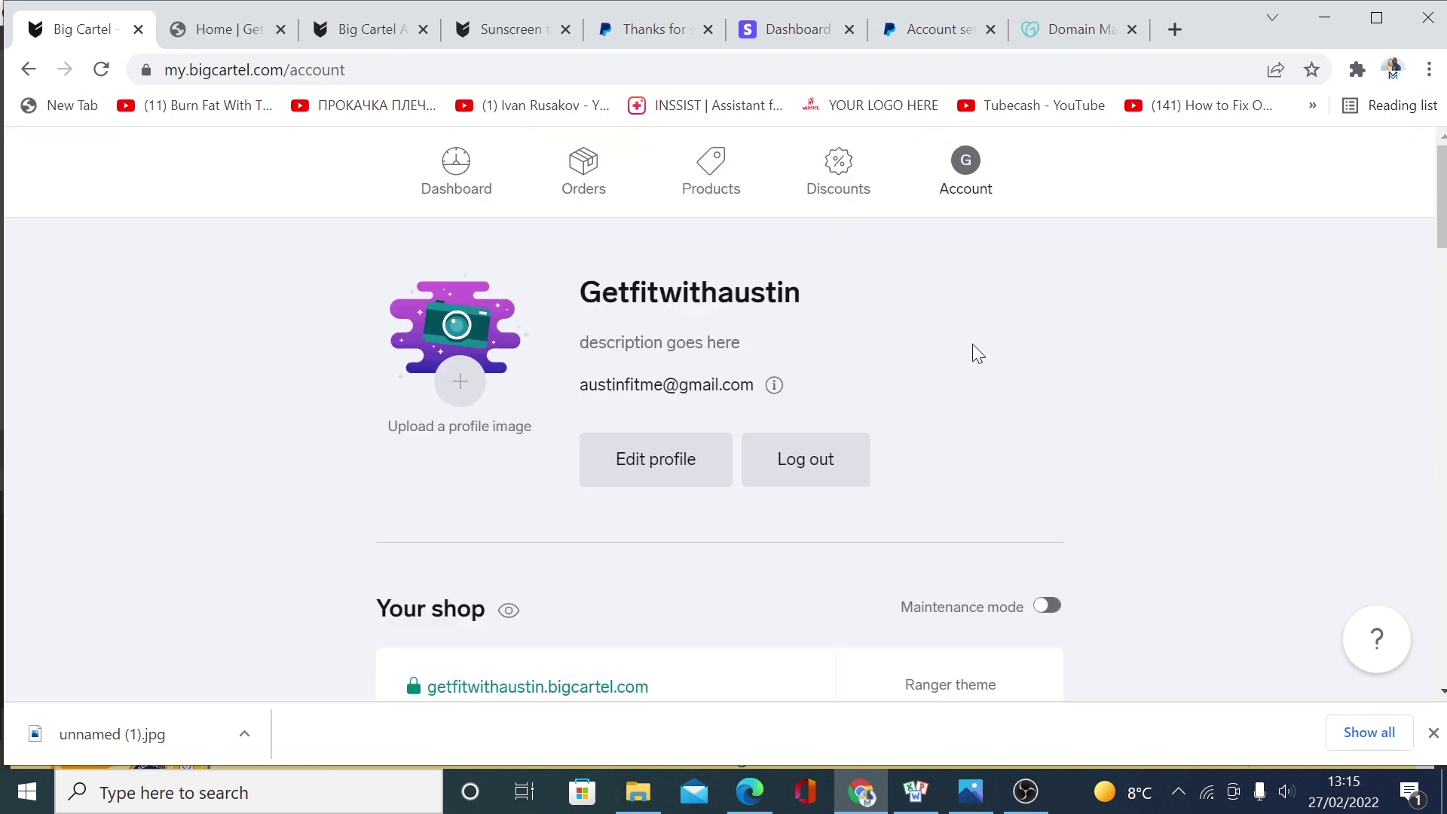
scroll(720, 564, "down", 3)
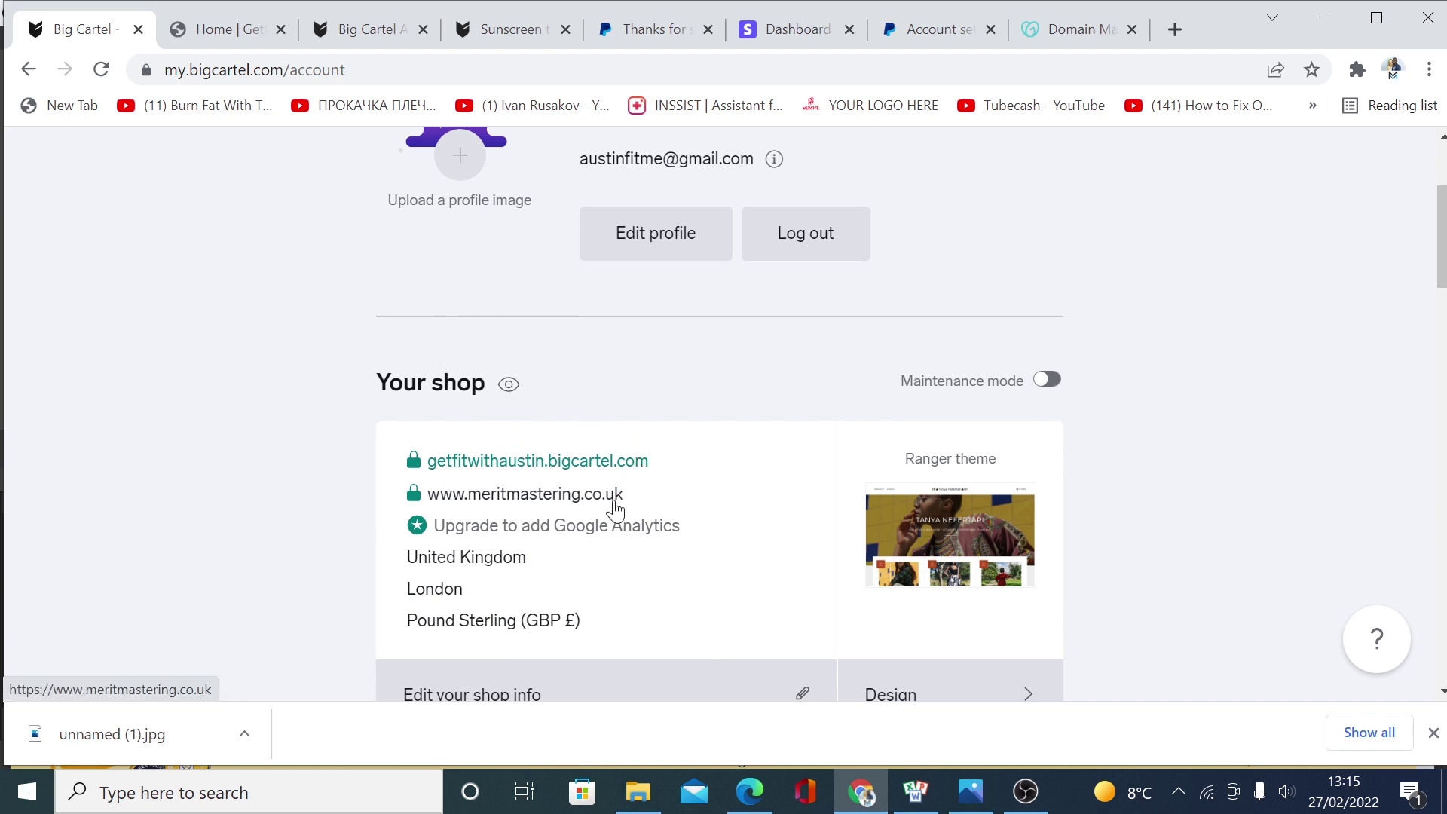
left_click(541, 469)
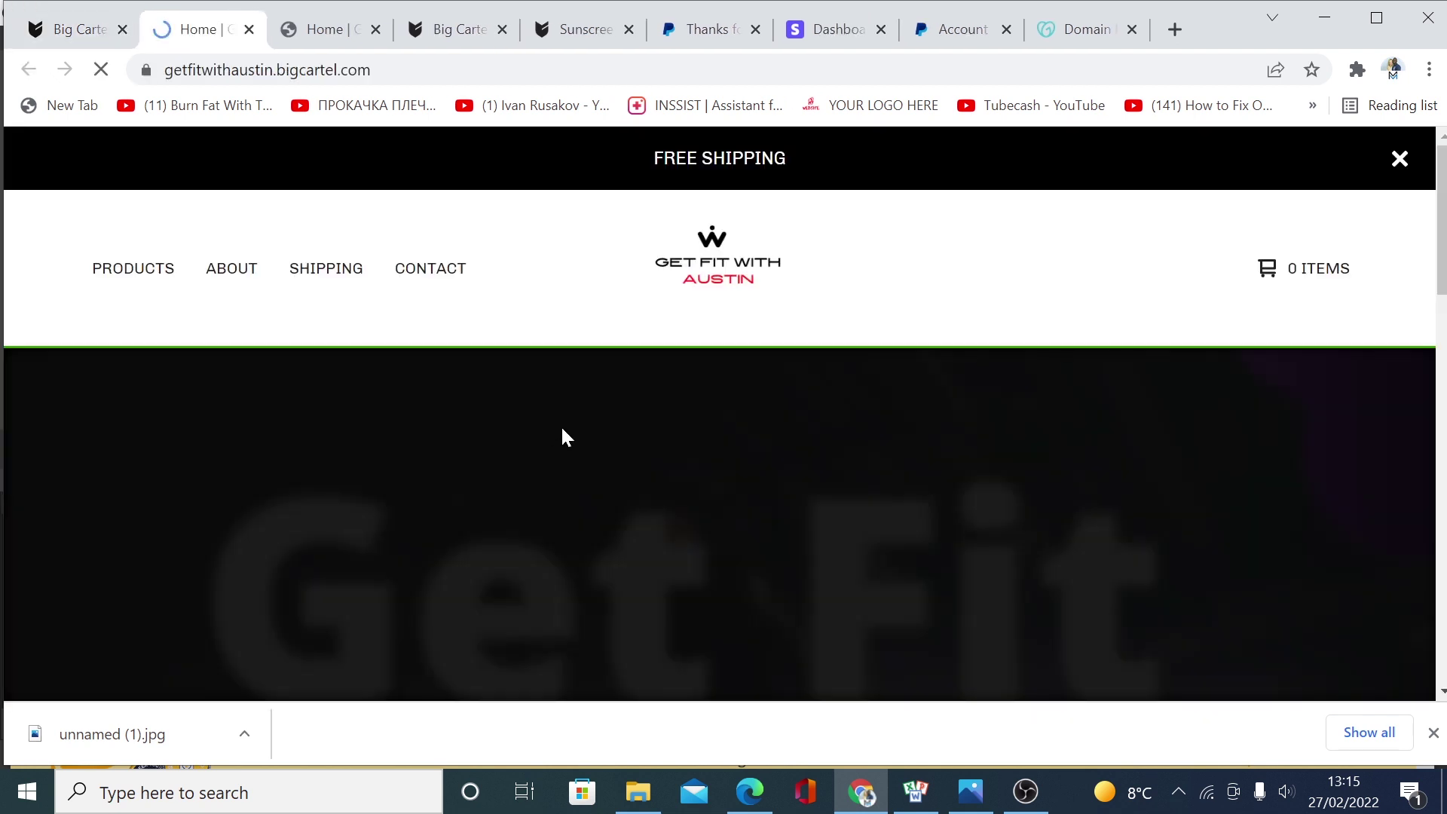
scroll(784, 410, "down", 8)
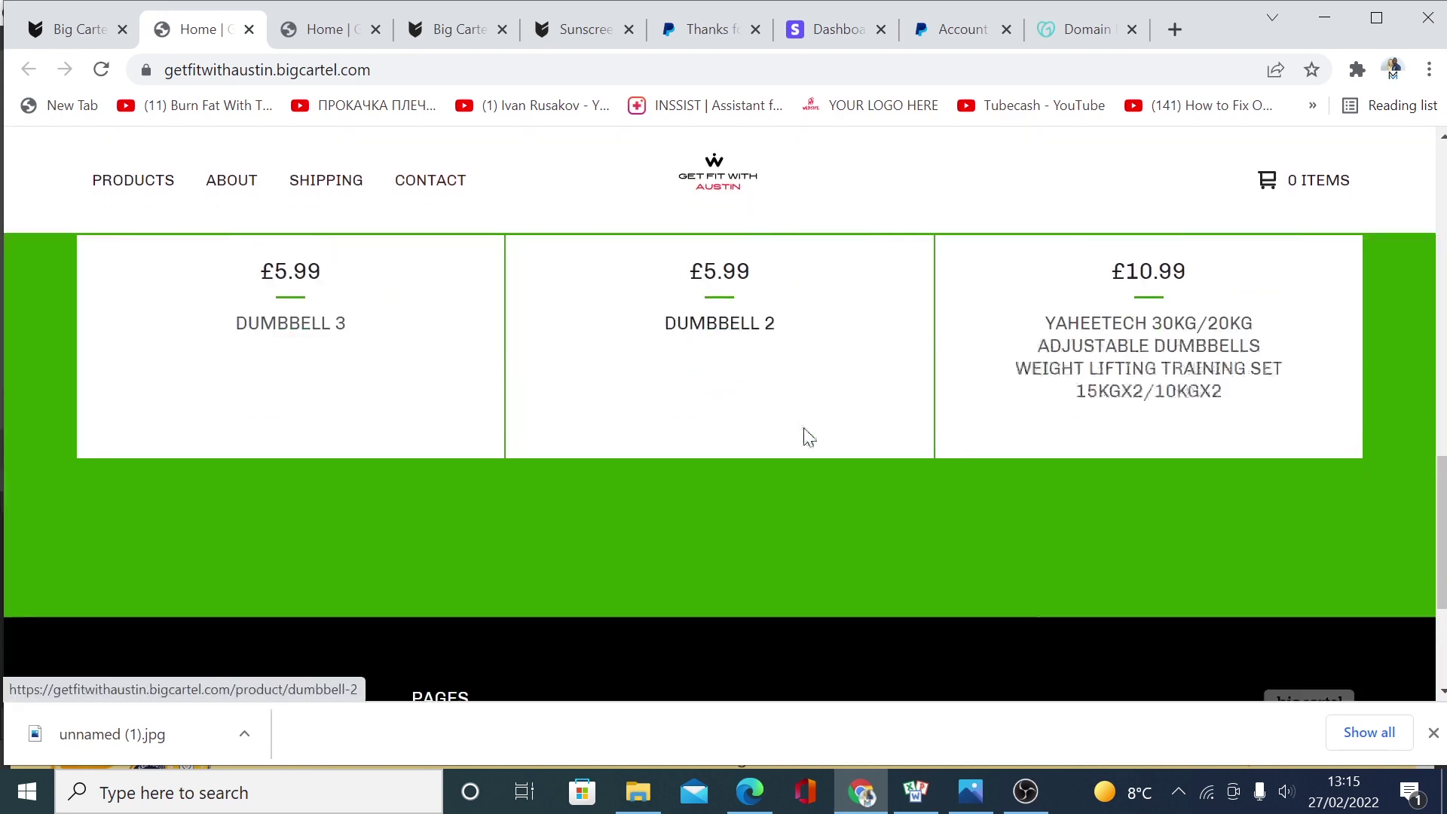
scroll(804, 436, "up", 10)
left_click(250, 29)
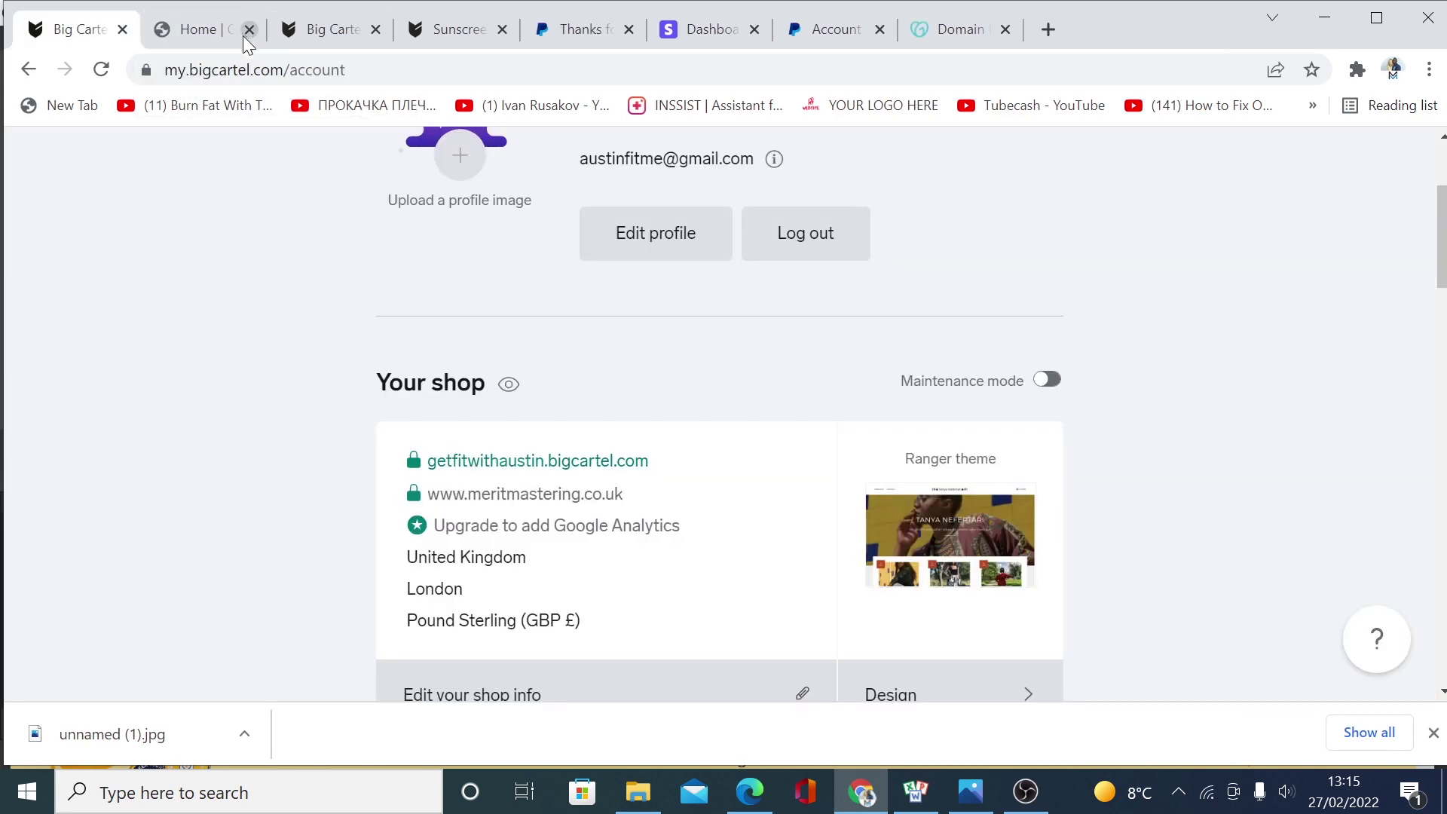
left_click(536, 497)
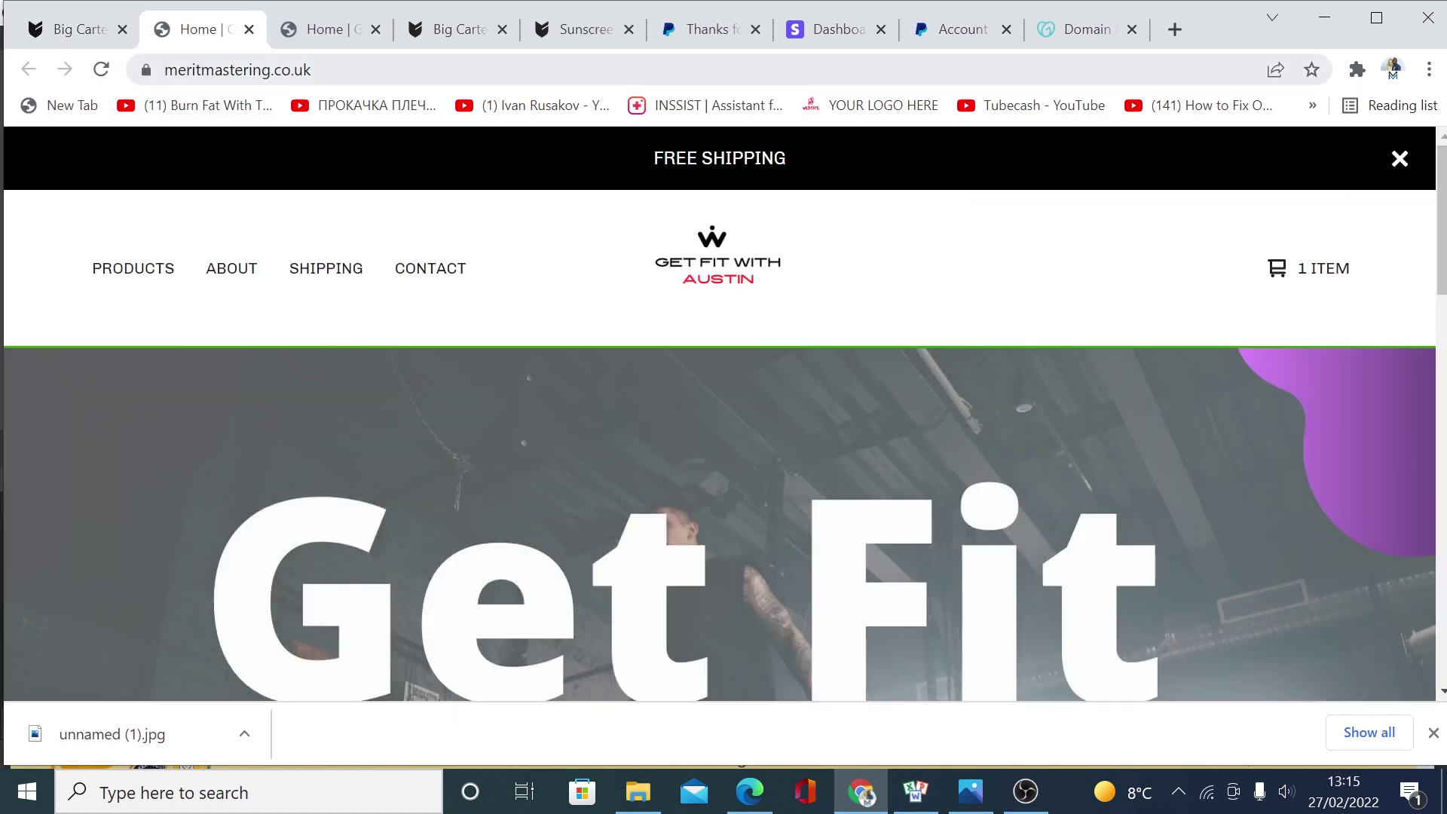
left_click(163, 72)
scroll(654, 351, "down", 5)
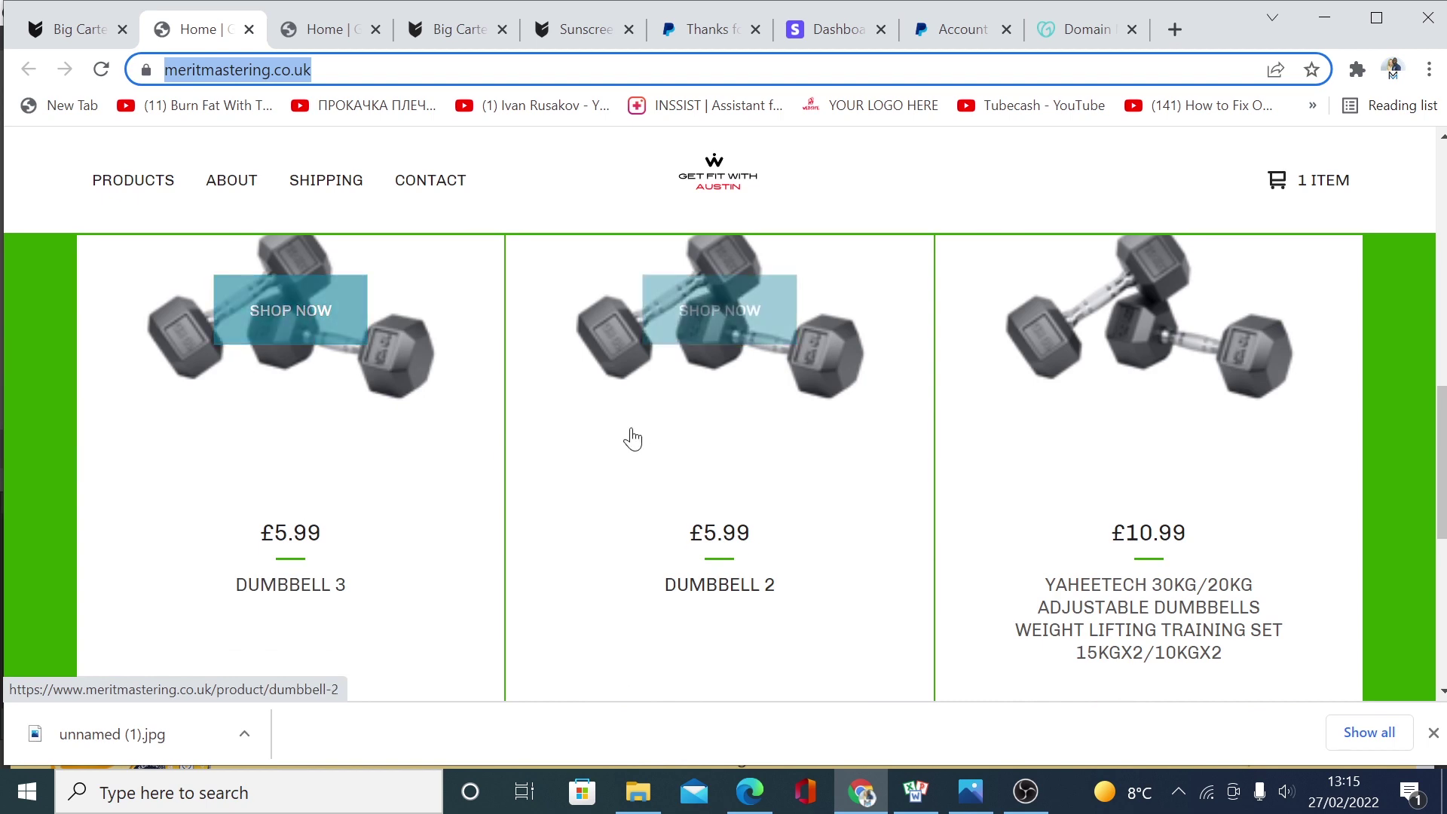
scroll(630, 436, "down", 5)
scroll(851, 475, "up", 5)
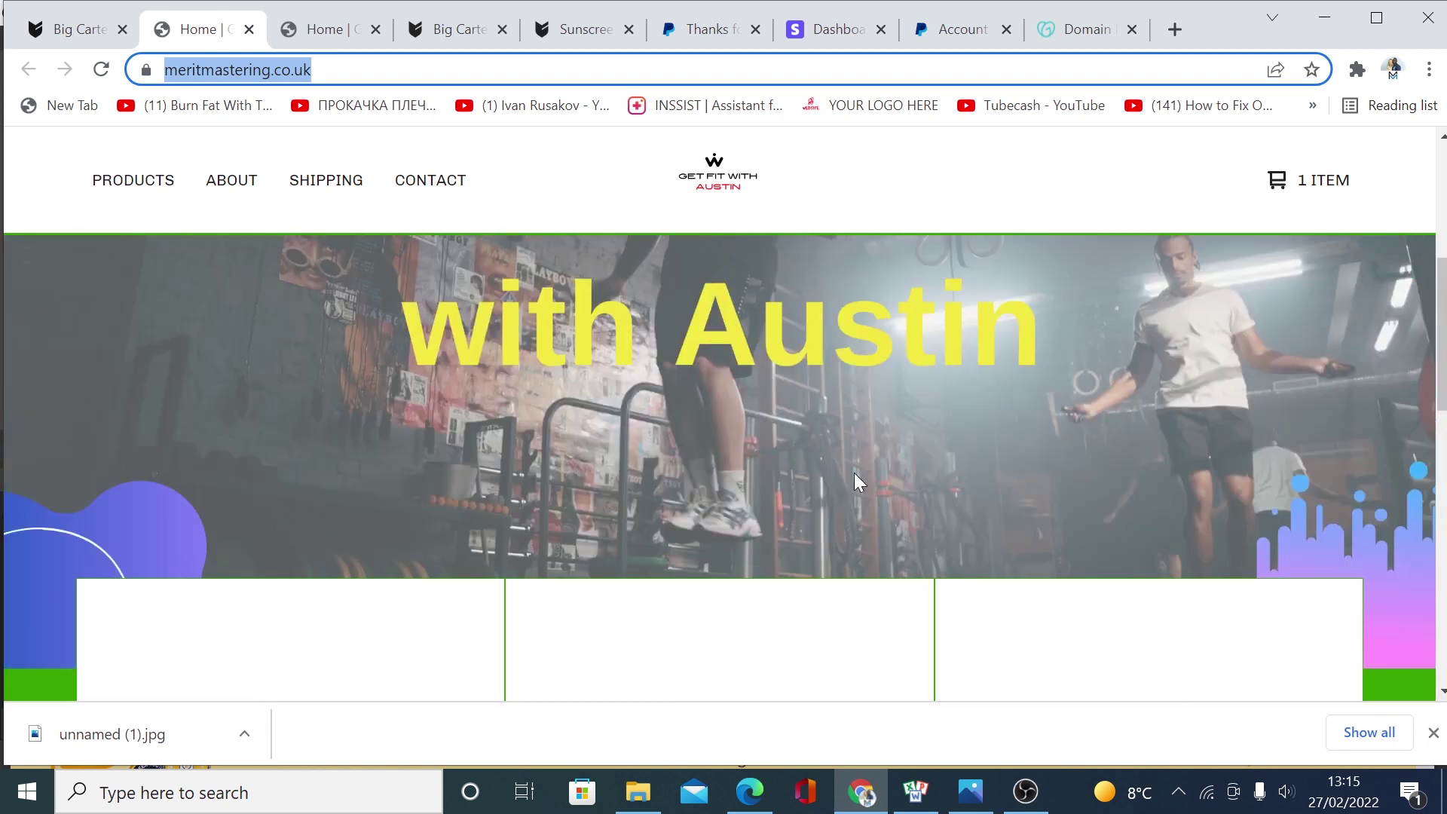
scroll(851, 475, "down", 5)
- Add Dumbbell 2 to the cart on the custom-domain storefront and proceed to checkout
left_click(726, 354)
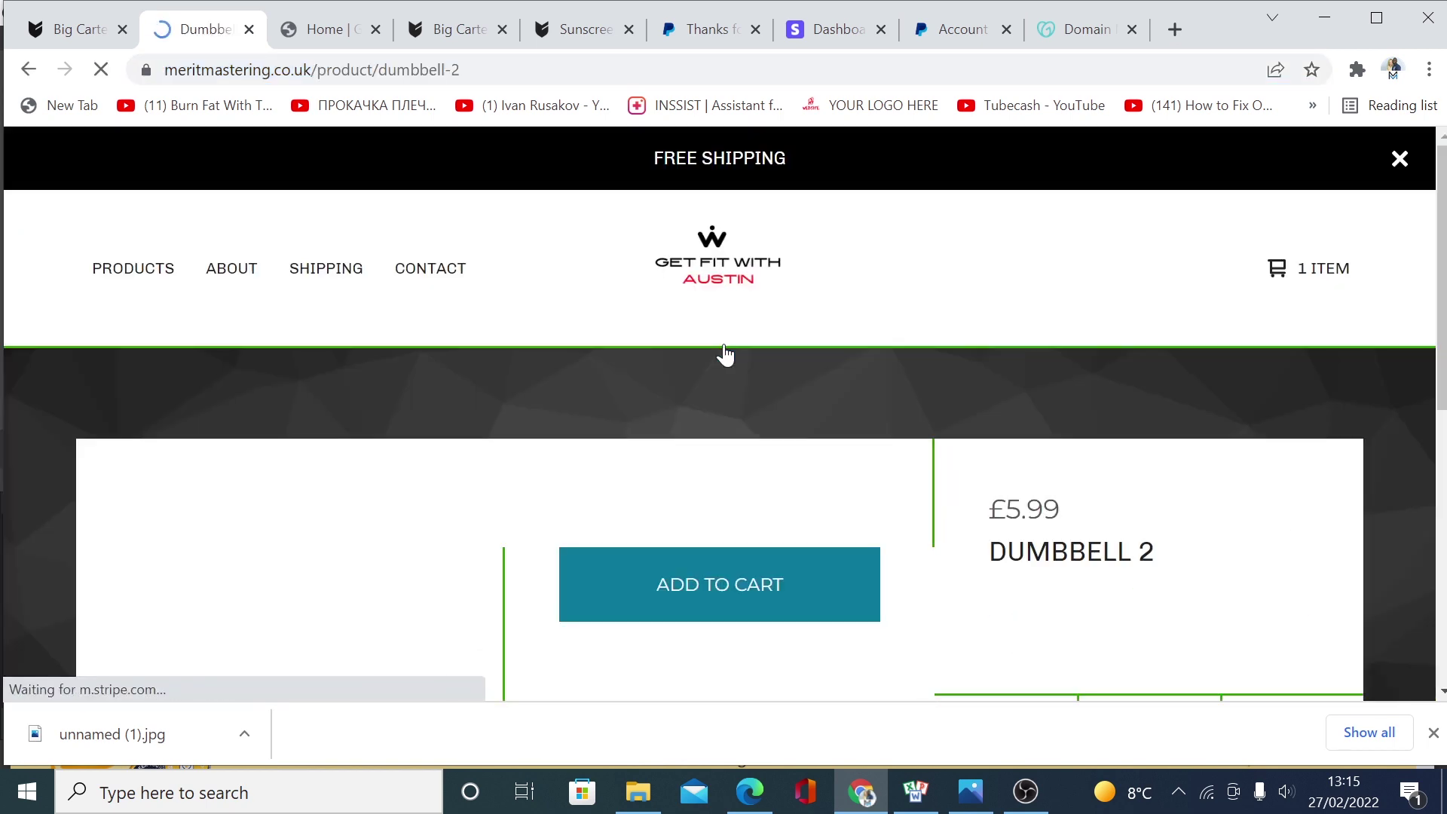
scroll(1040, 422, "down", 3)
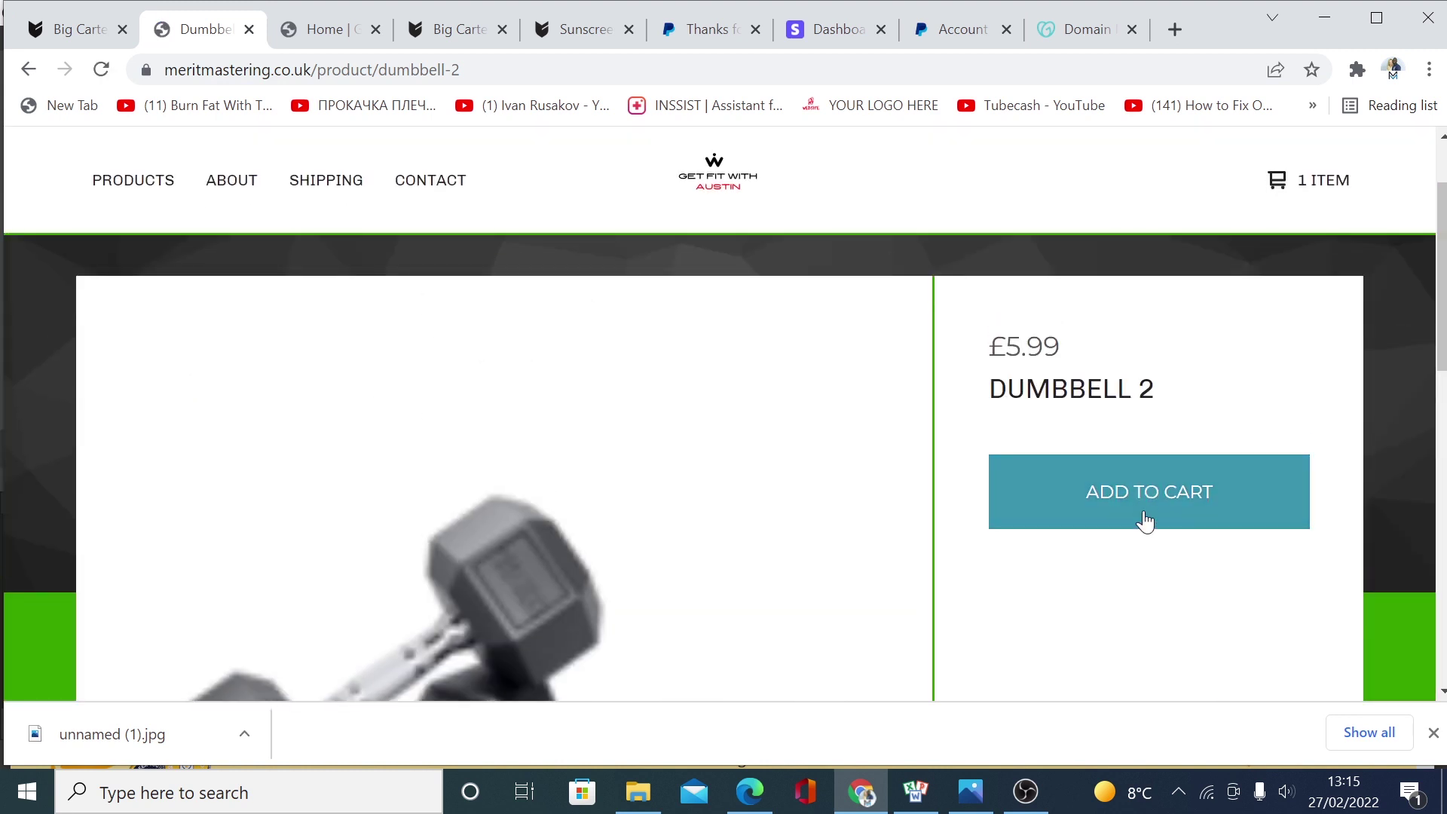
left_click(1140, 519)
scroll(872, 485, "down", 5)
scroll(797, 420, "up", 2)
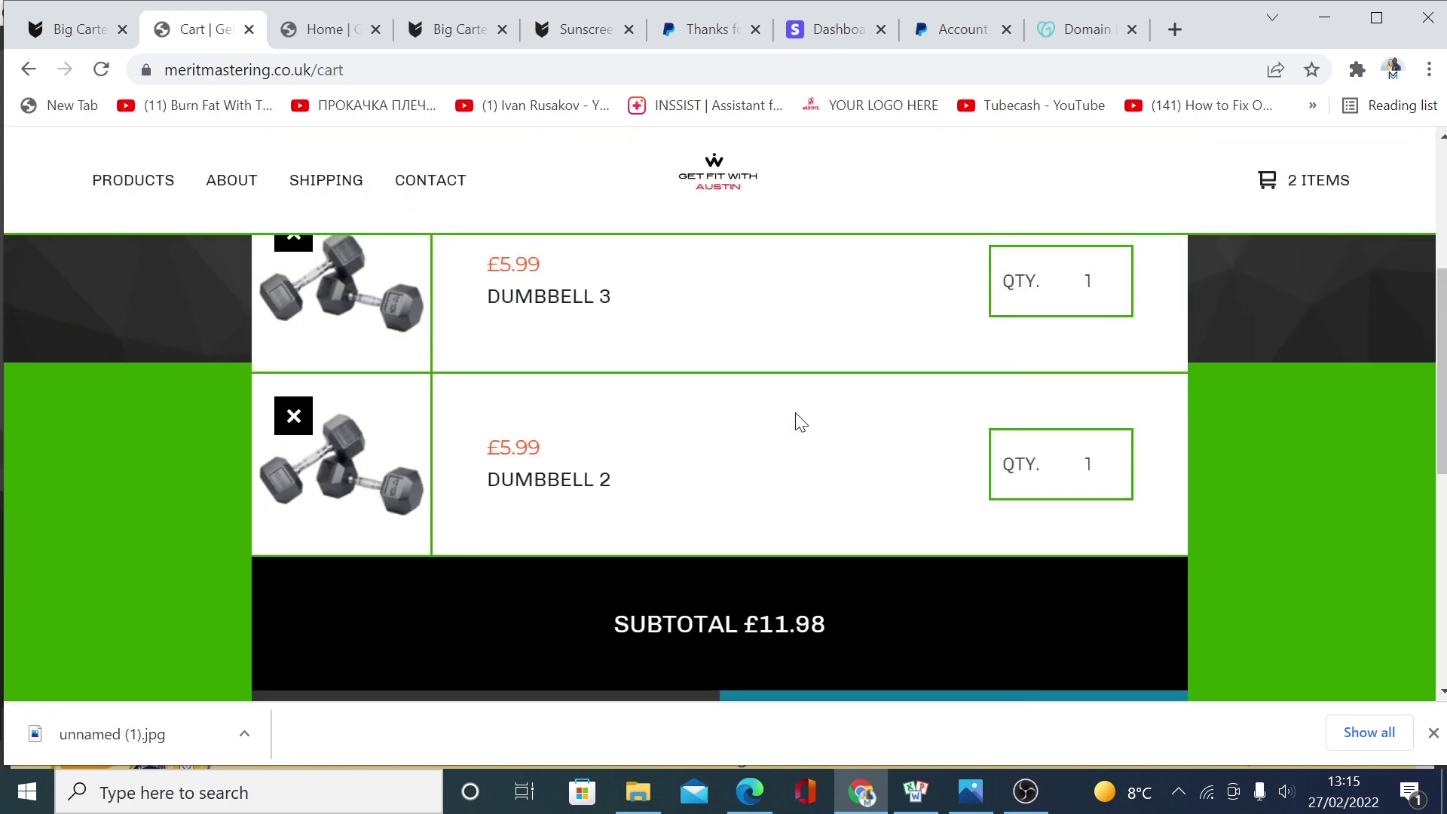
scroll(968, 462, "down", 5)
left_click(957, 291)
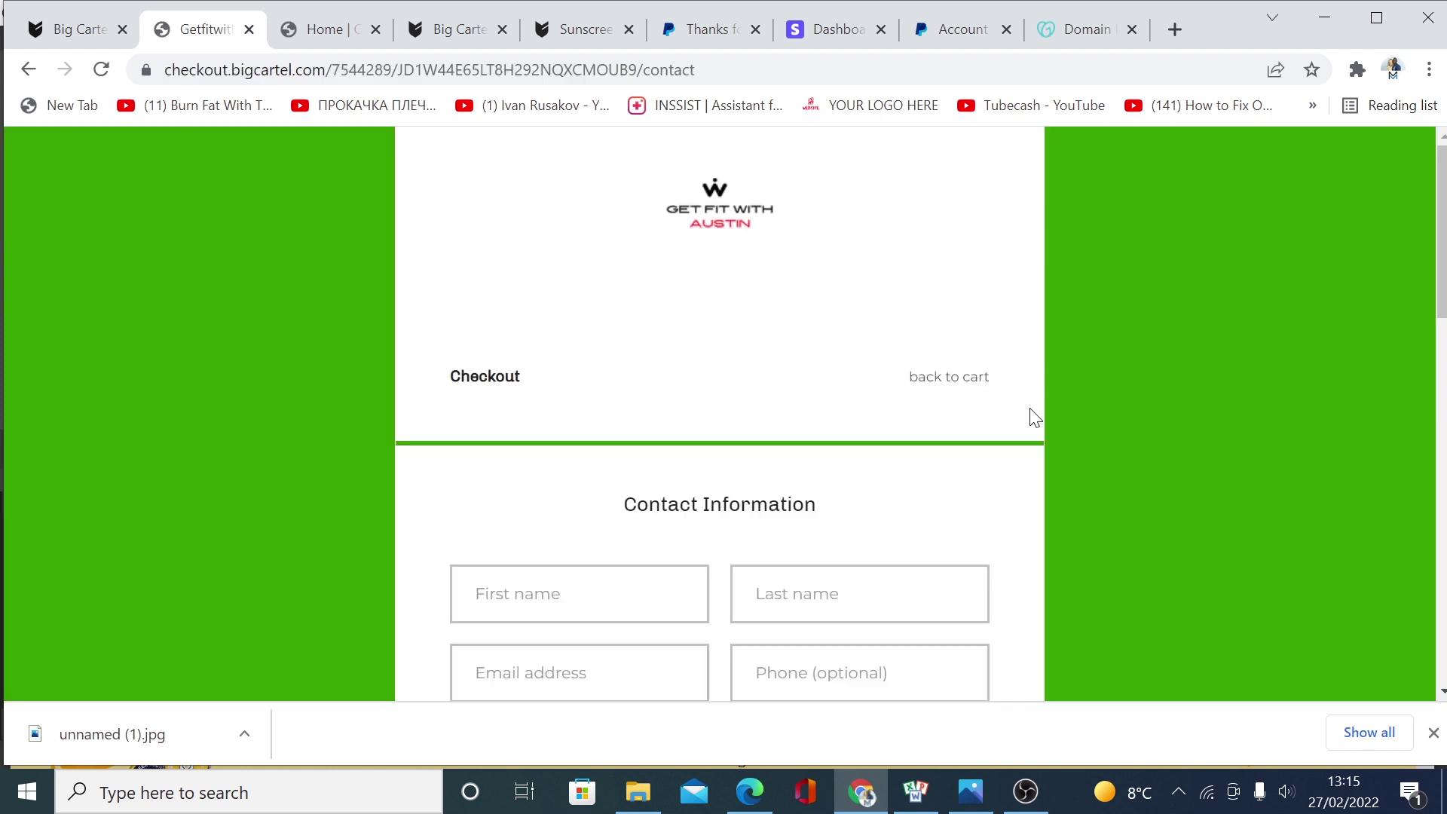